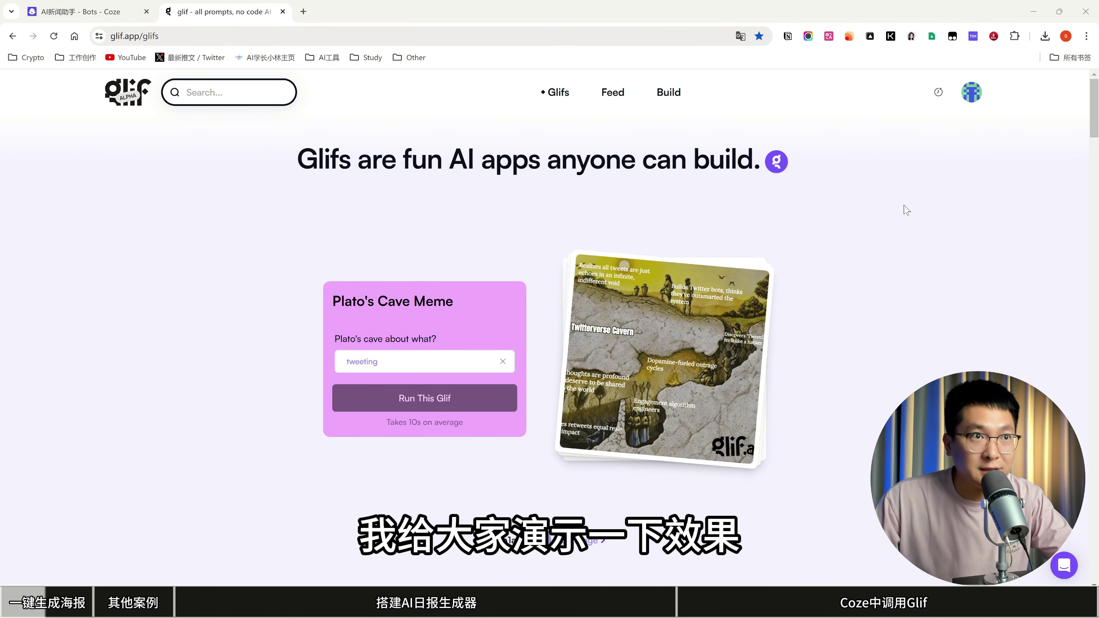
Open the Daily news glif from the account's own published glifs.
left_click(969, 93)
left_click(908, 150)
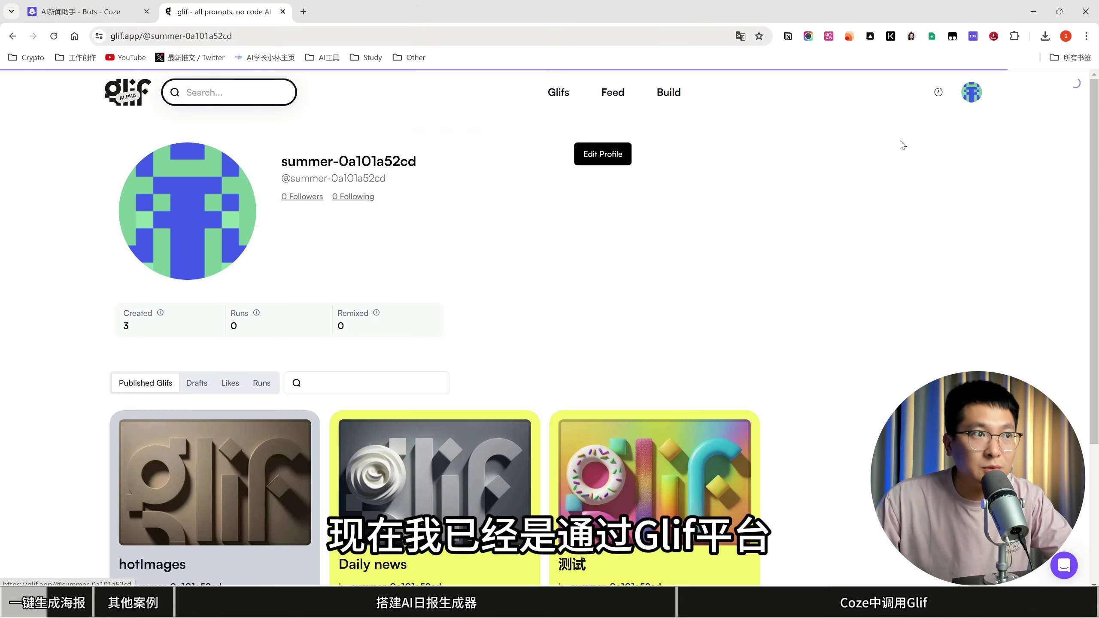
scroll(509, 356, "down", 4)
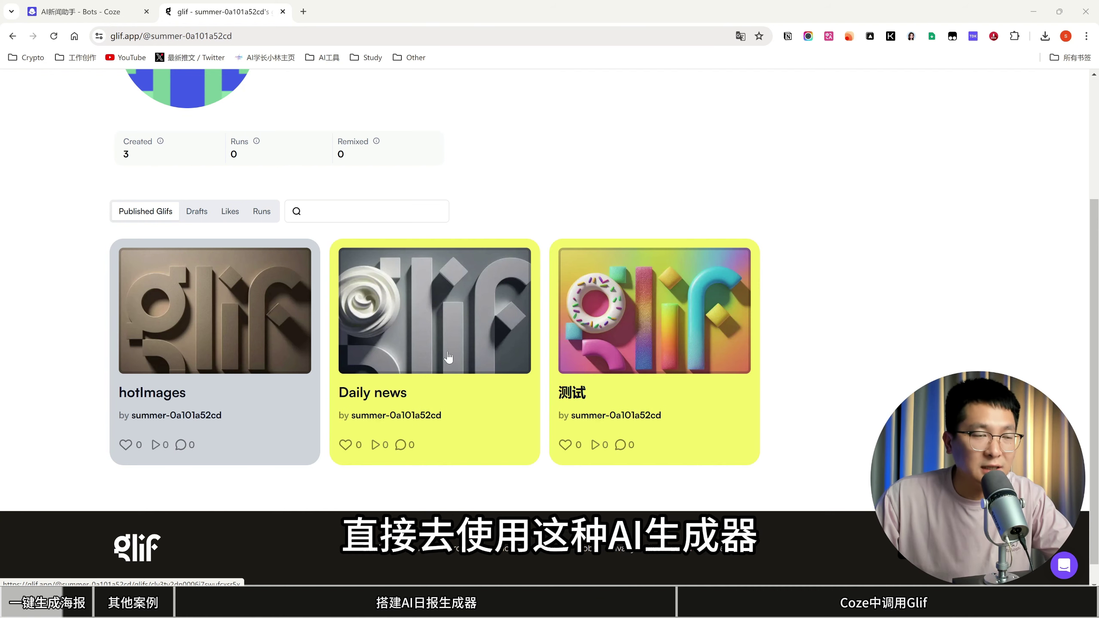
left_click(448, 357)
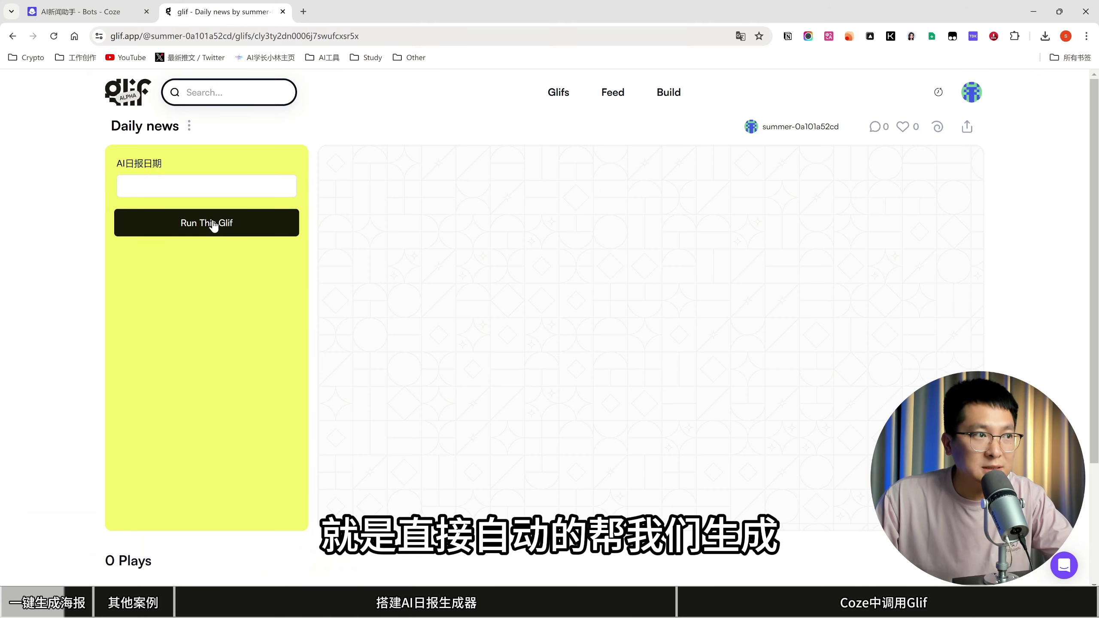
Set the AI日报日期 input to 7月3日 and run the Daily news glif.
left_click(207, 186)
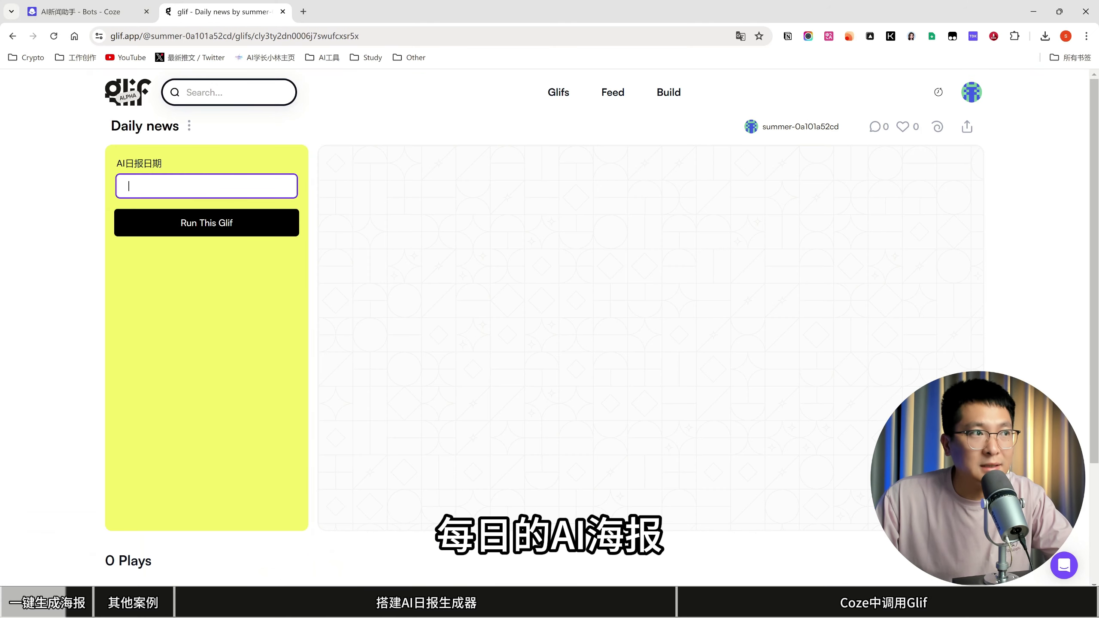
type("7月3日")
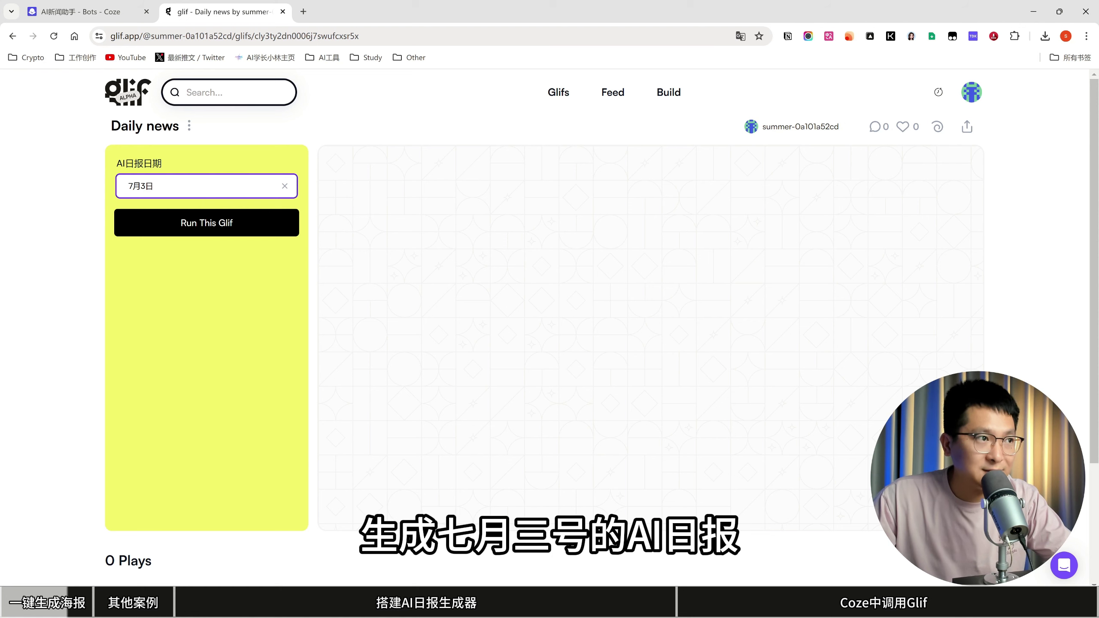
key("ctrl+a")
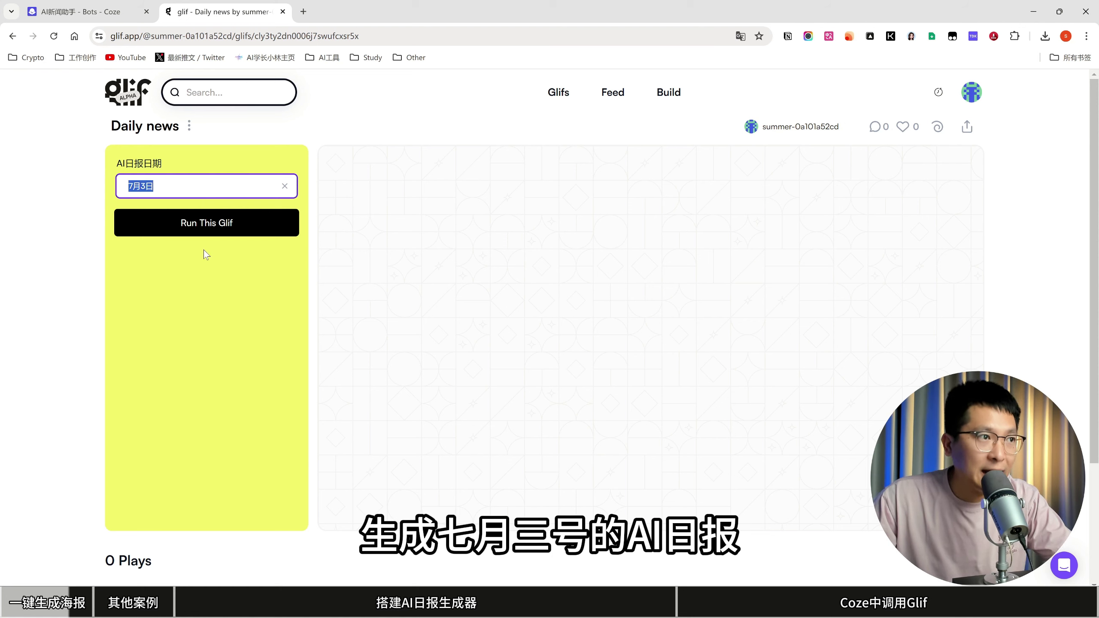
key("Right")
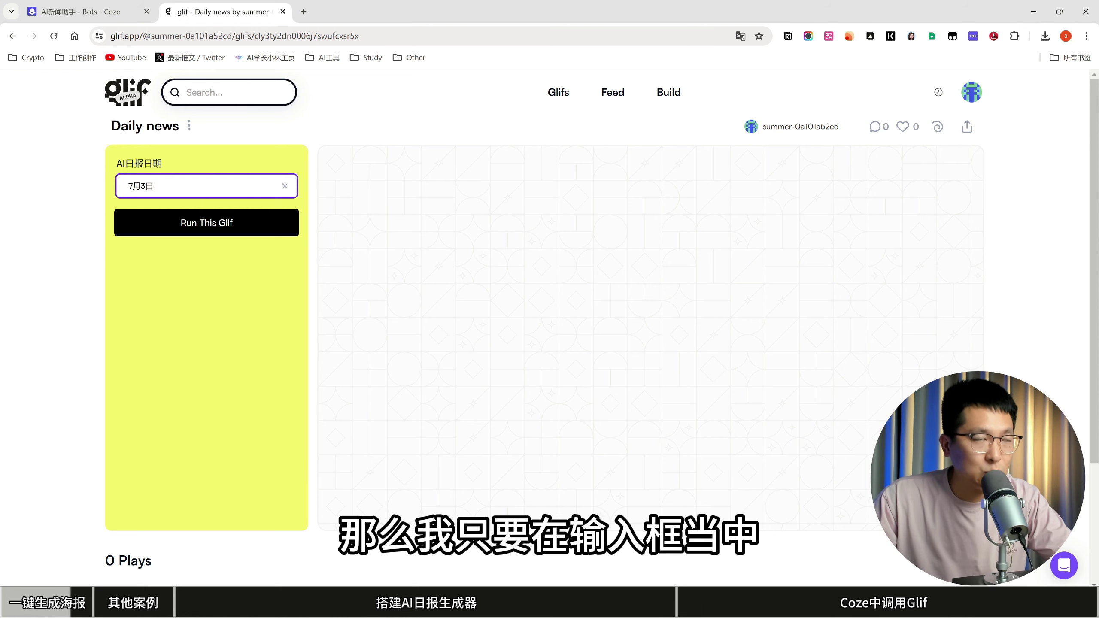
left_click(183, 222)
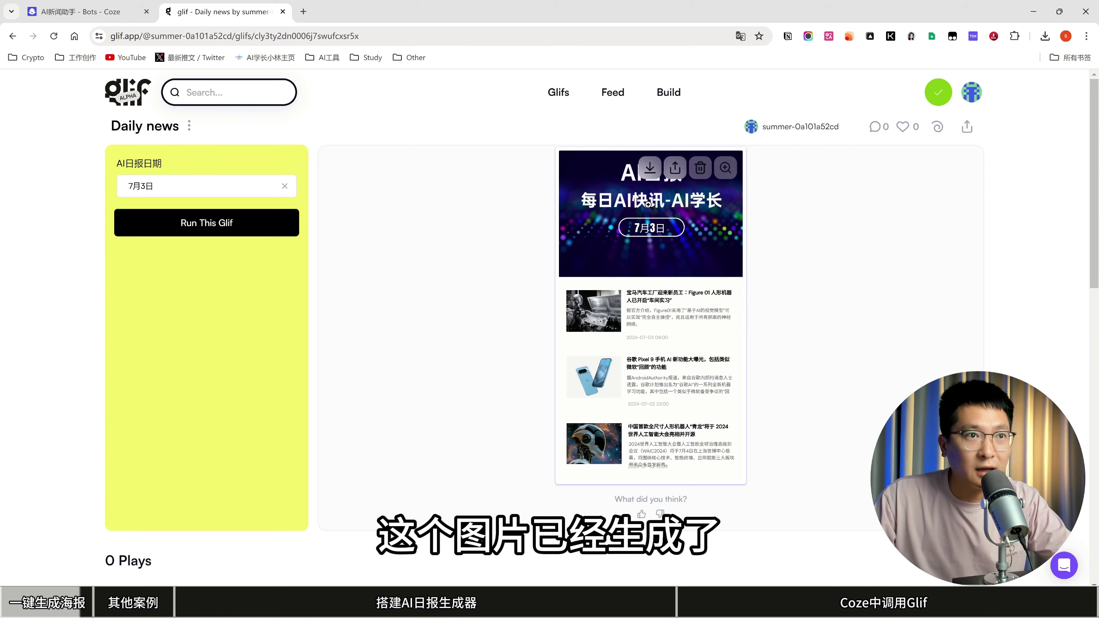
View the generated AI日报 poster enlarged, bring up its image-saving options, and close the preview.
left_click(626, 190)
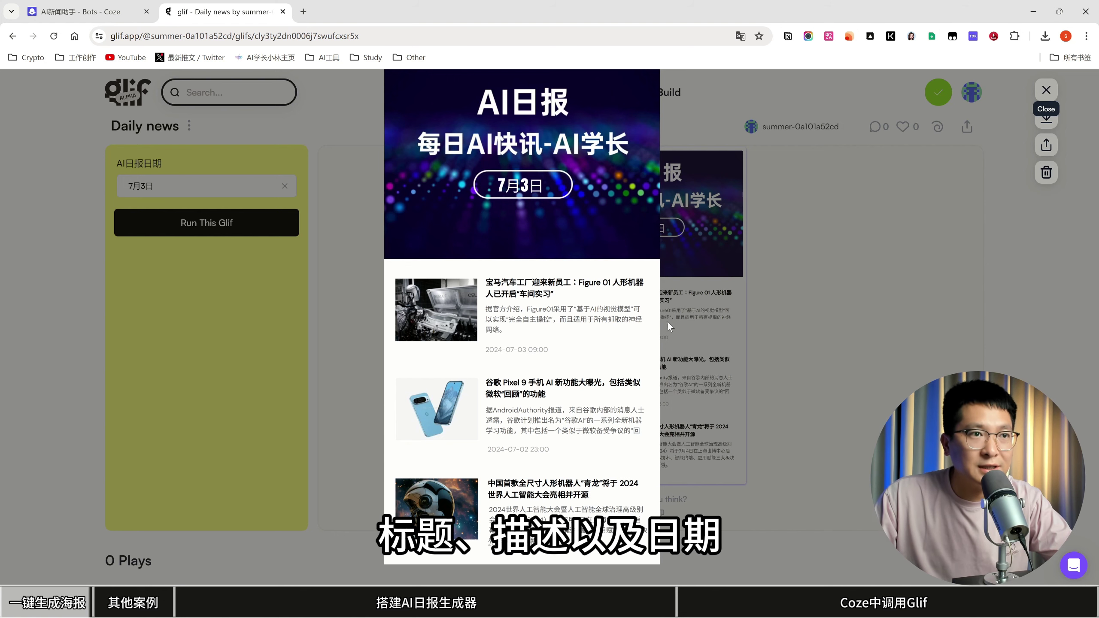
right_click(586, 249)
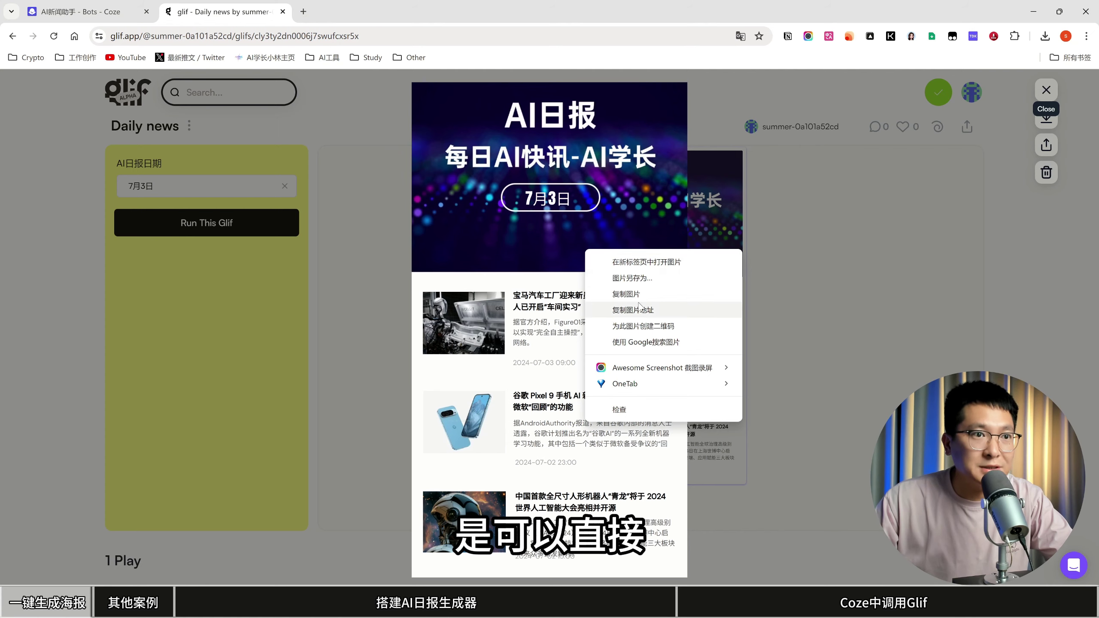
left_click(644, 280)
left_click(510, 293)
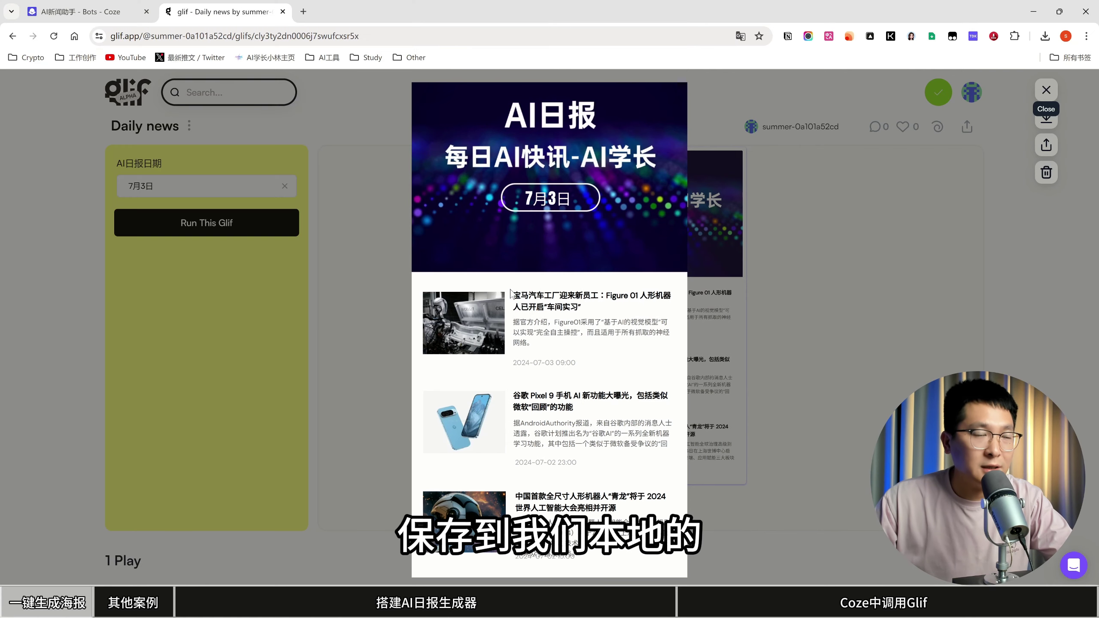
left_click(763, 299)
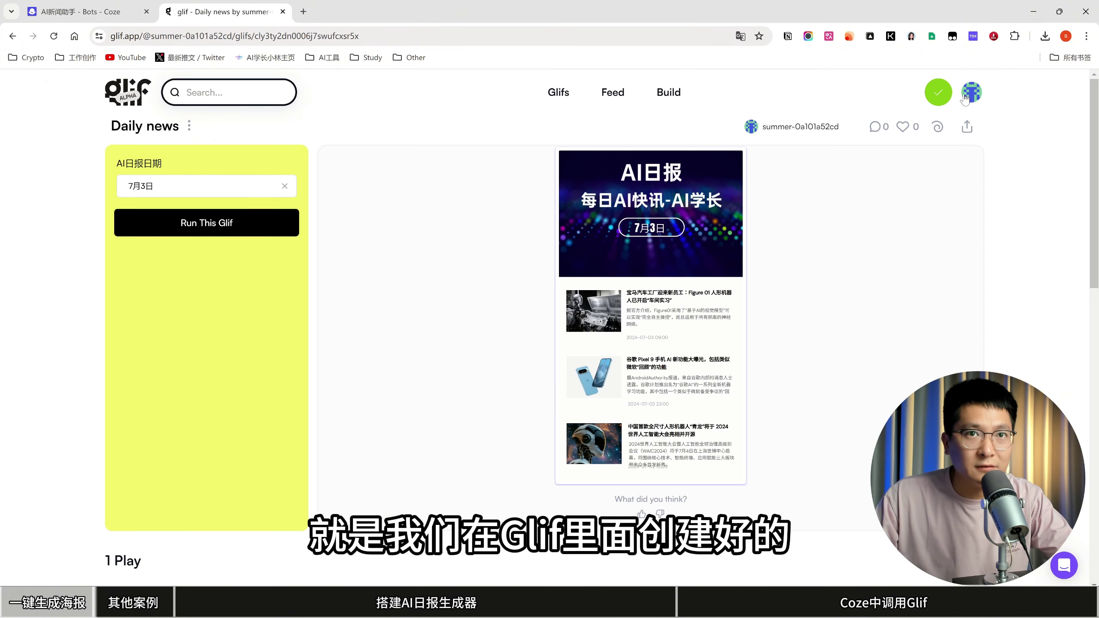
Go back to the account's list of published glifs.
left_click(964, 99)
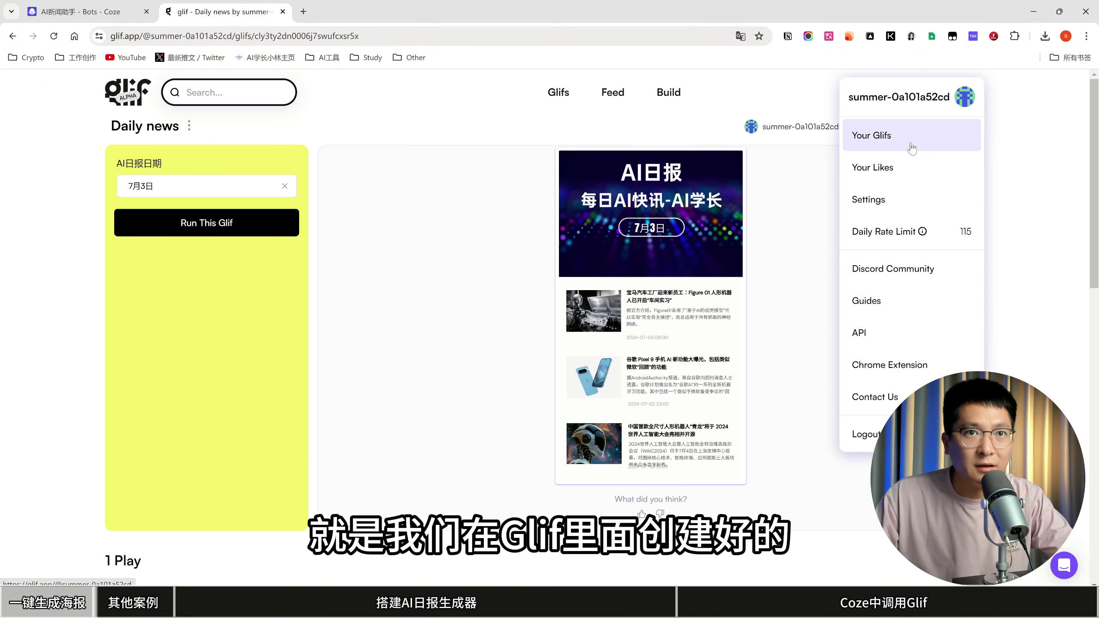
left_click(904, 138)
scroll(262, 415, "down", 4)
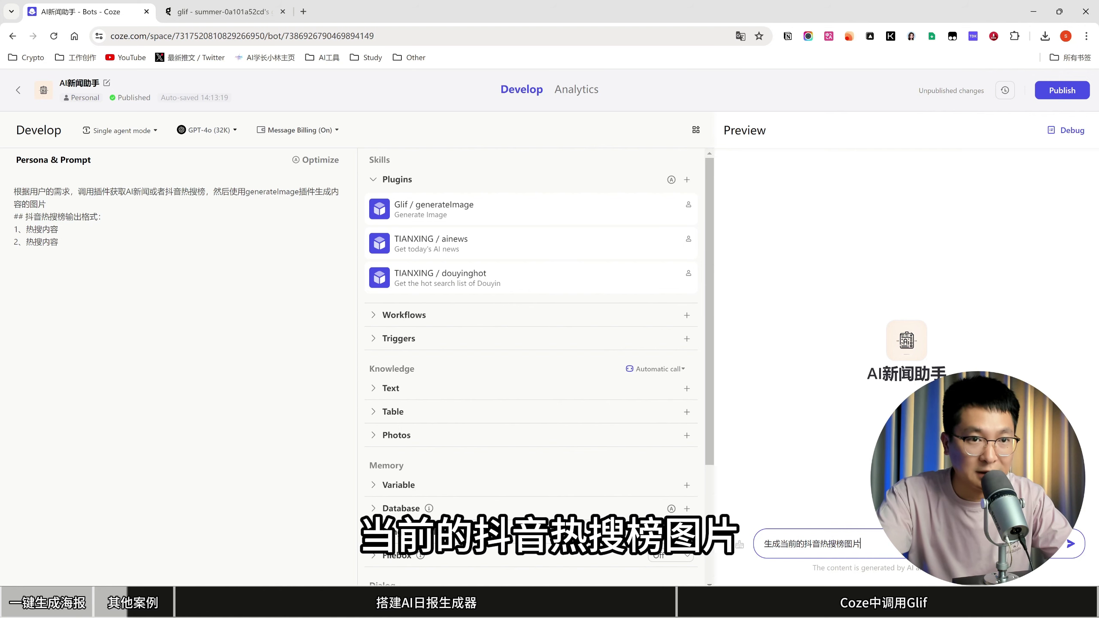
In Coze, send the AI新闻助手 bot the prompt 生成当前的抖音热搜榜图片 and enlarge the image it generates.
key("Return")
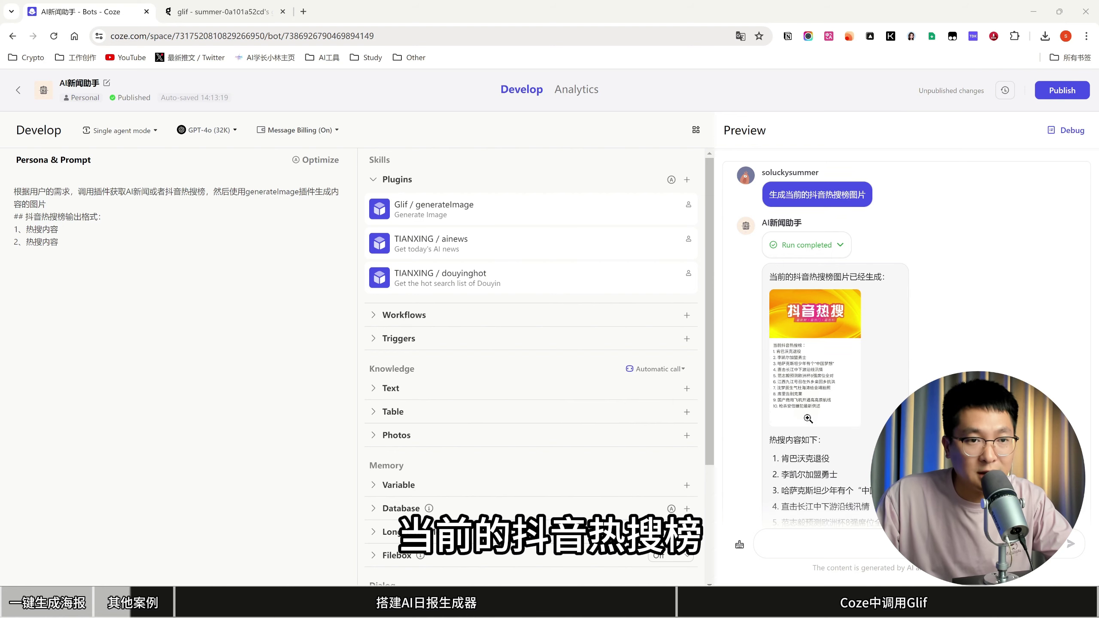
scroll(806, 448, "down", 1)
left_click(822, 316)
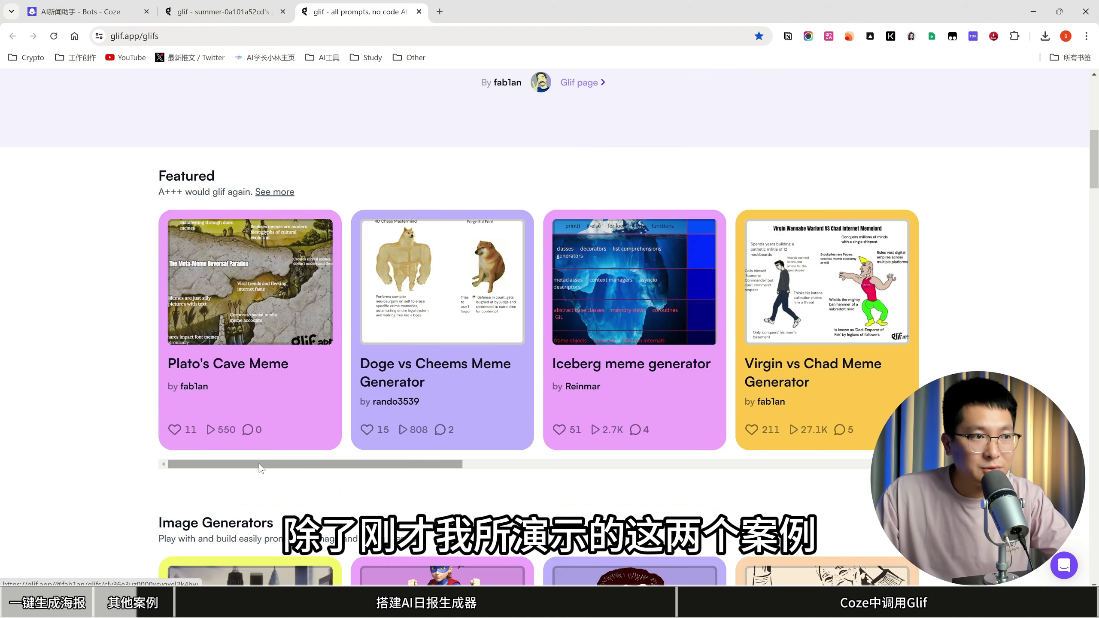
Browse Glif's public gallery, examining the Featured, Image Generators, Comics, Character Generators and Utility Glifs sections for ready-made generators.
scroll(303, 467, "down", 12)
scroll(351, 483, "up", 8)
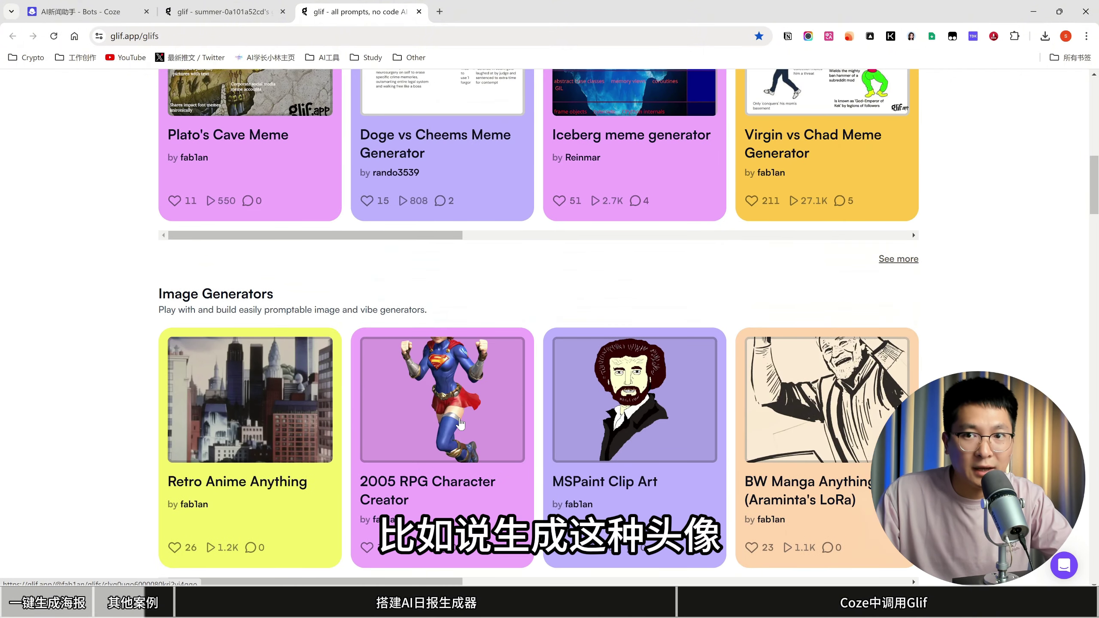
scroll(458, 424, "down", 3)
scroll(446, 421, "up", 3)
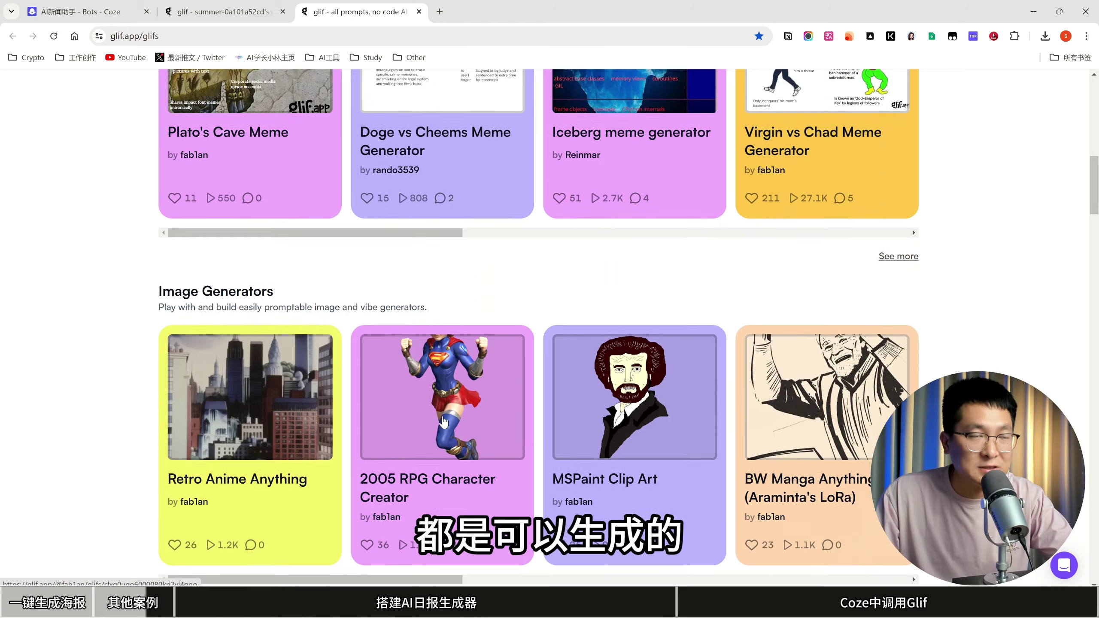
scroll(446, 420, "up", 5)
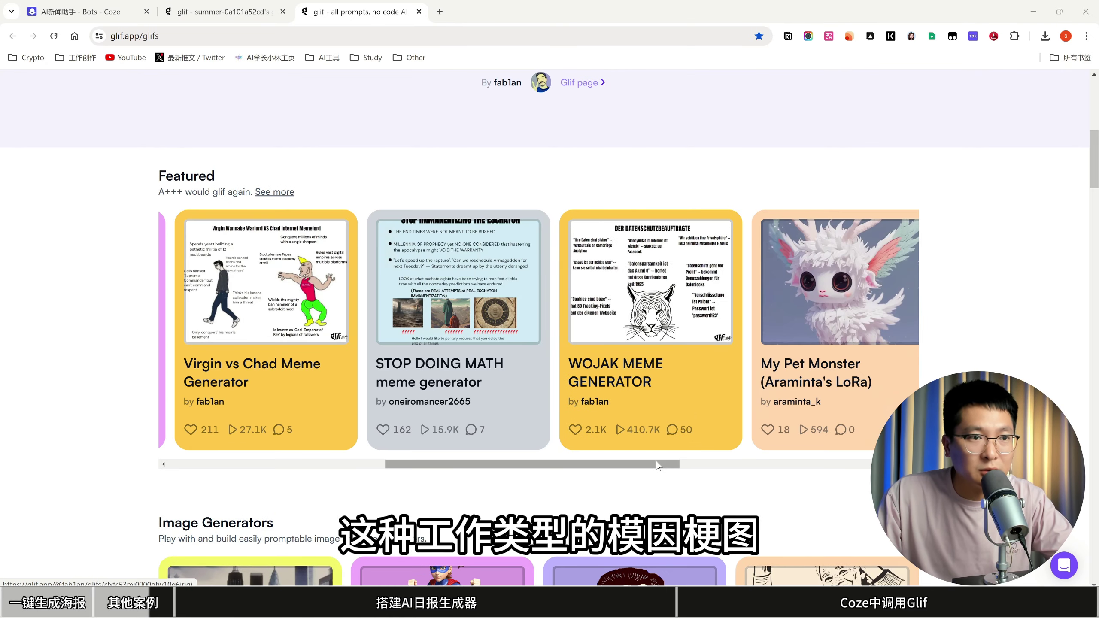
left_click_drag(656, 464, 633, 460)
scroll(614, 465, "down", 6)
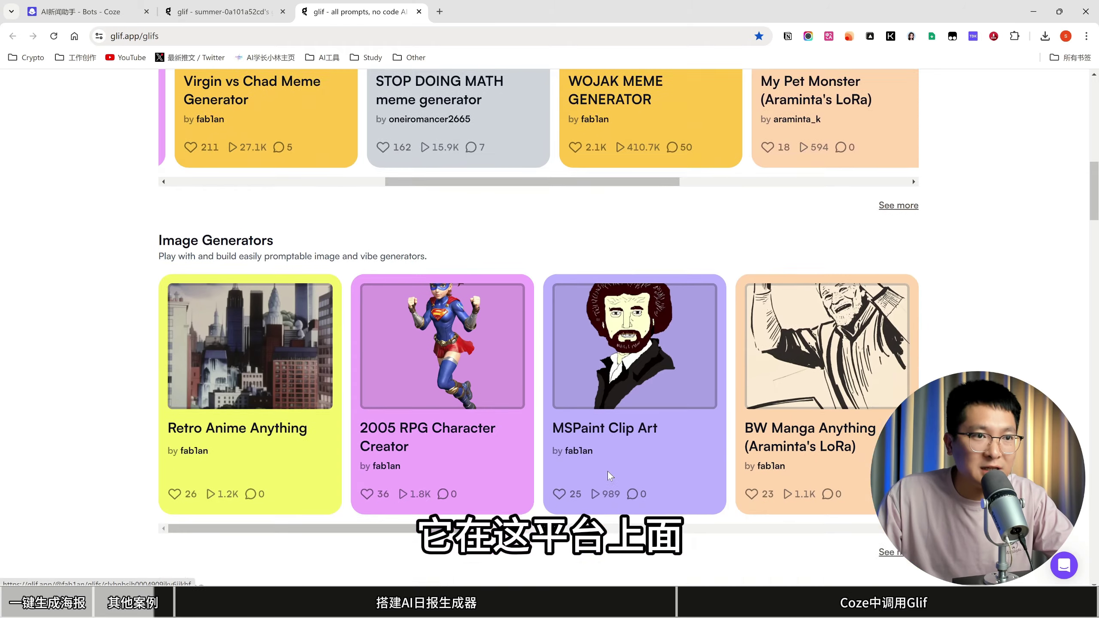
scroll(608, 471, "down", 12)
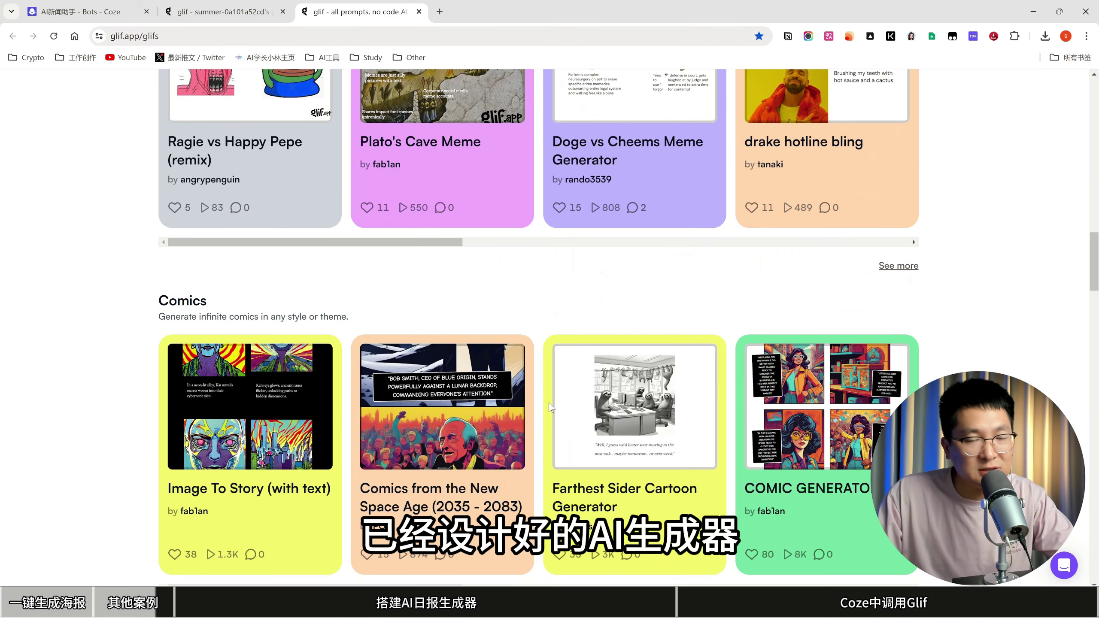
scroll(549, 403, "down", 6)
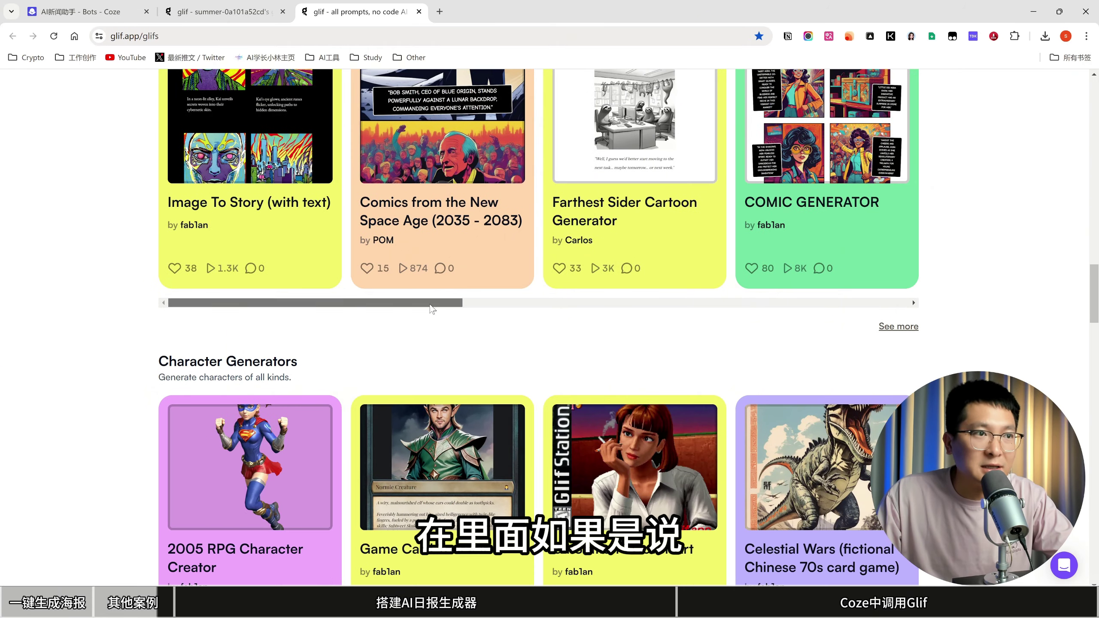
left_click_drag(431, 303, 679, 319)
scroll(605, 368, "down", 8)
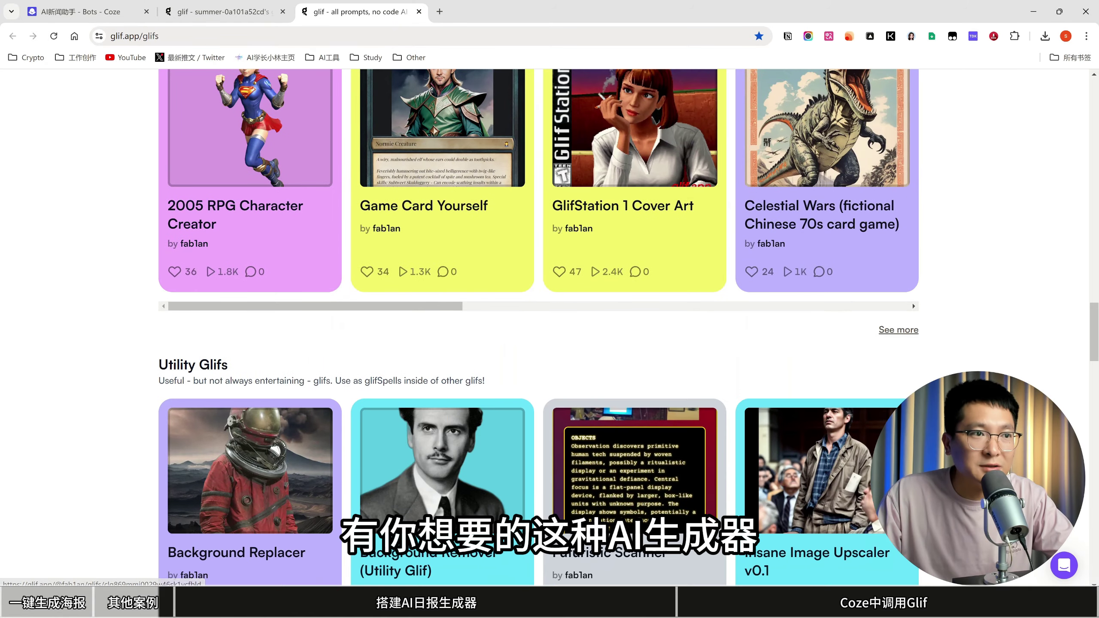
scroll(466, 410, "down", 5)
scroll(481, 424, "up", 10)
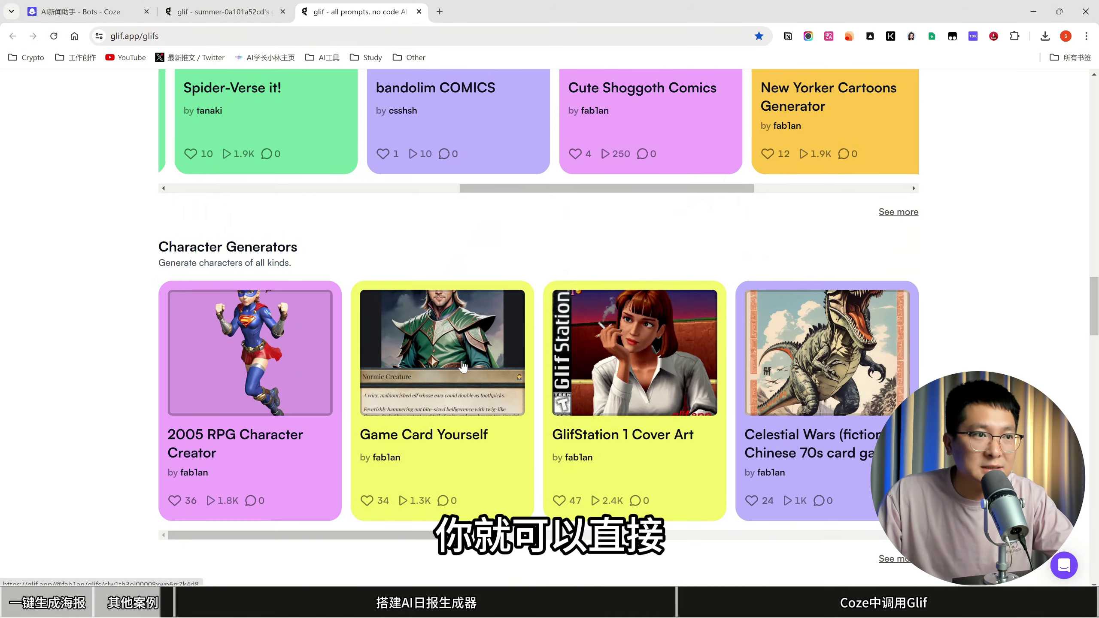
scroll(463, 366, "up", 15)
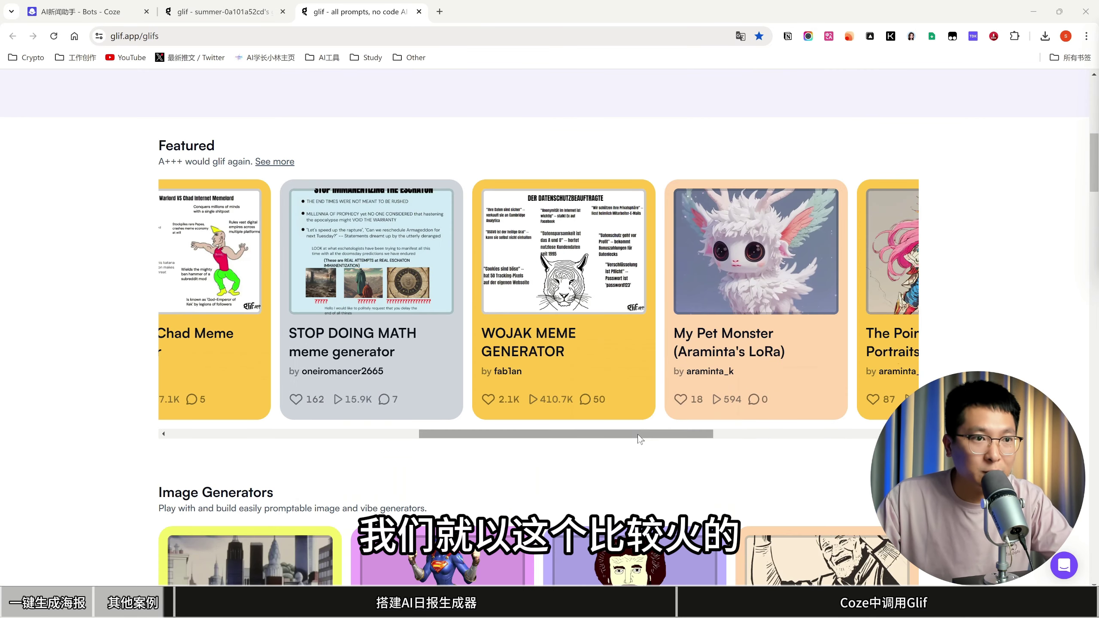
Open the featured WOJAK MEME GENERATOR and run it with the topic AI视频UP主.
left_click(556, 338)
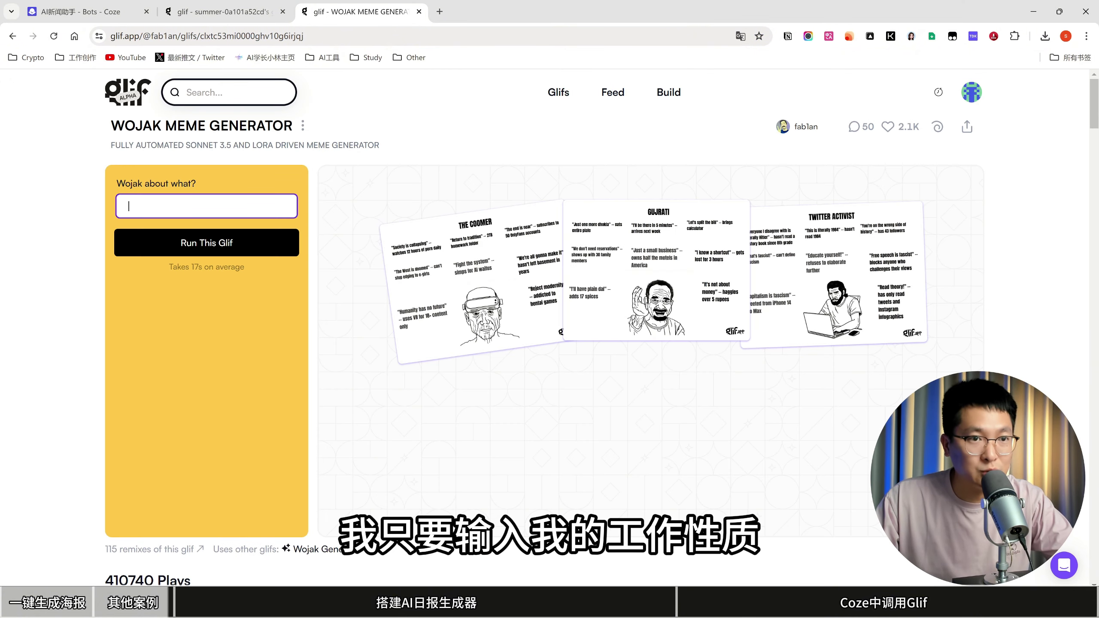
type("AI视频UP主")
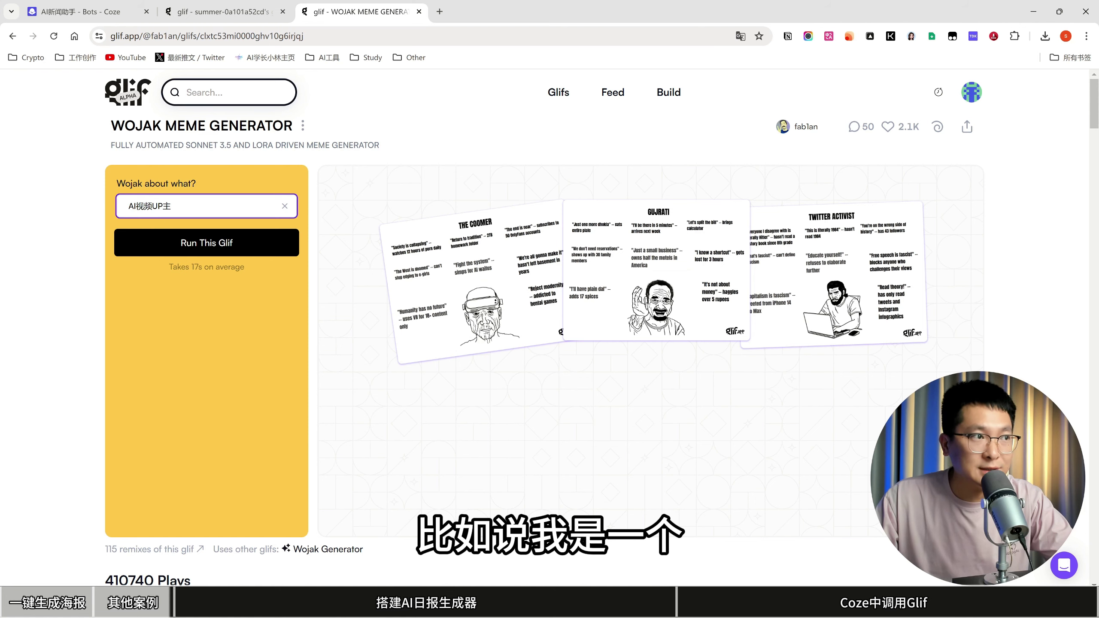
left_click(173, 243)
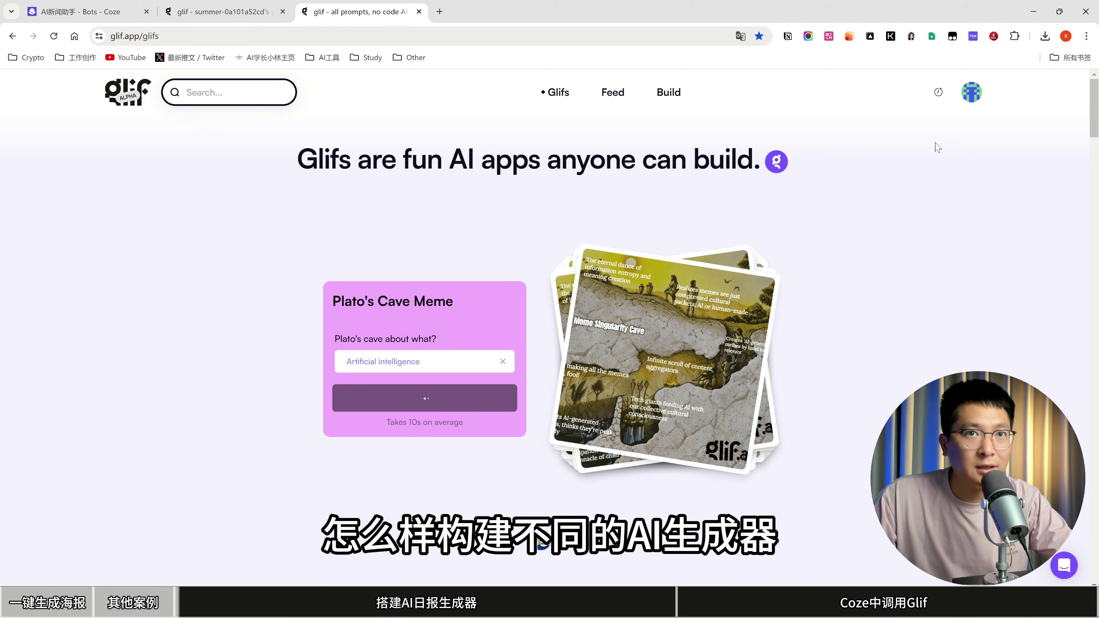
Review the account's own published glifs and switch to the AI新闻助手 bot in Coze.
left_click(972, 92)
left_click(923, 148)
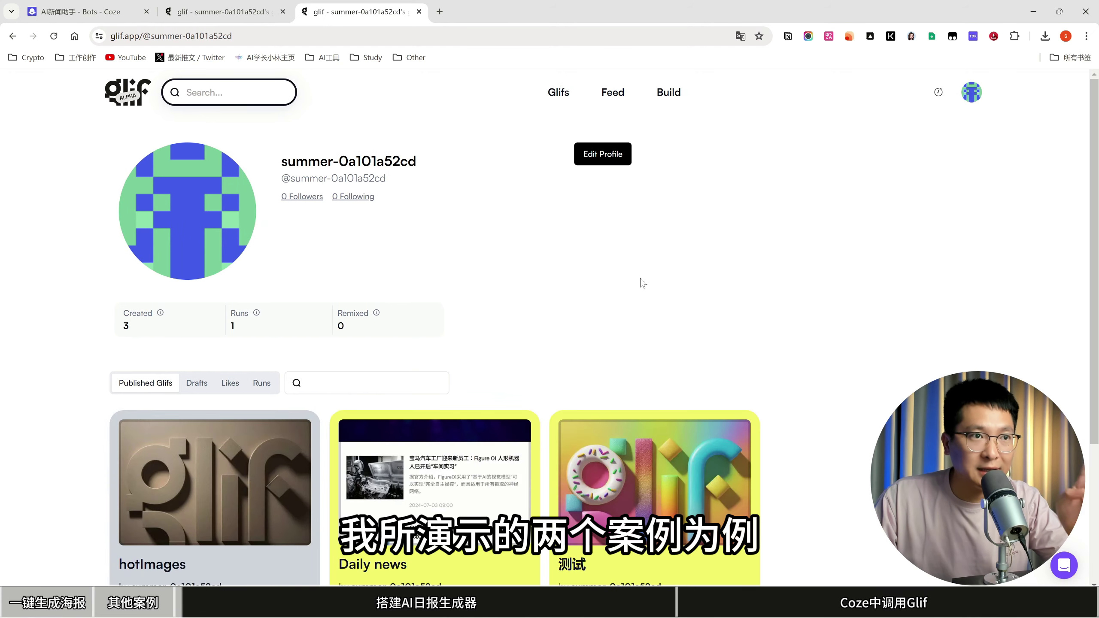
scroll(605, 303, "down", 2)
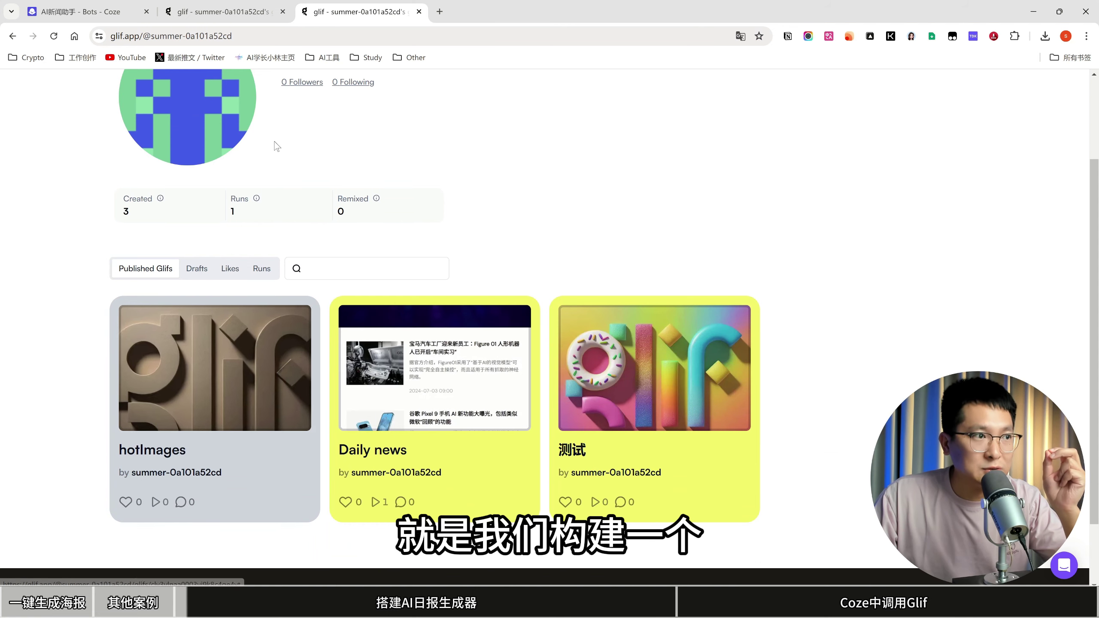
left_click(104, 11)
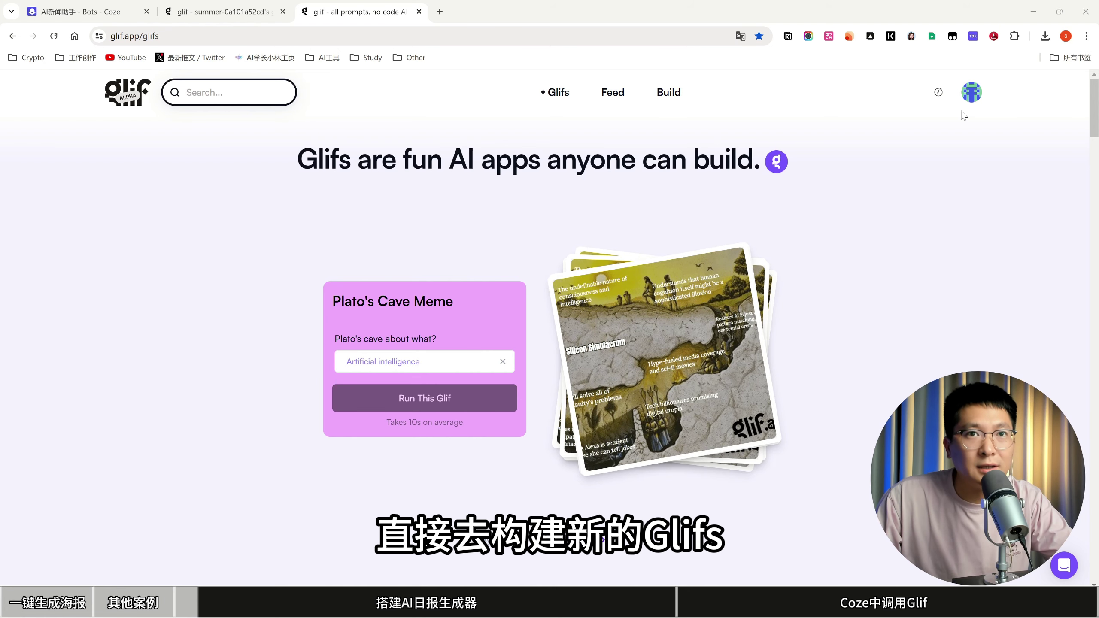
In Glif, open the account's published Daily news glif for editing in the workflow builder.
left_click(971, 93)
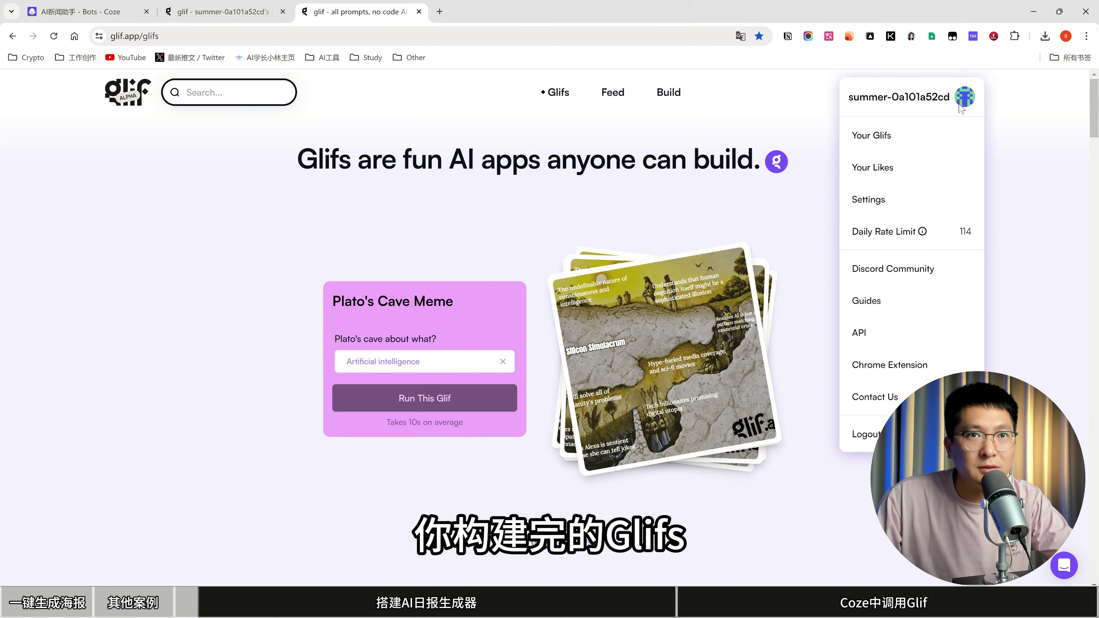
left_click(886, 136)
scroll(502, 347, "down", 3)
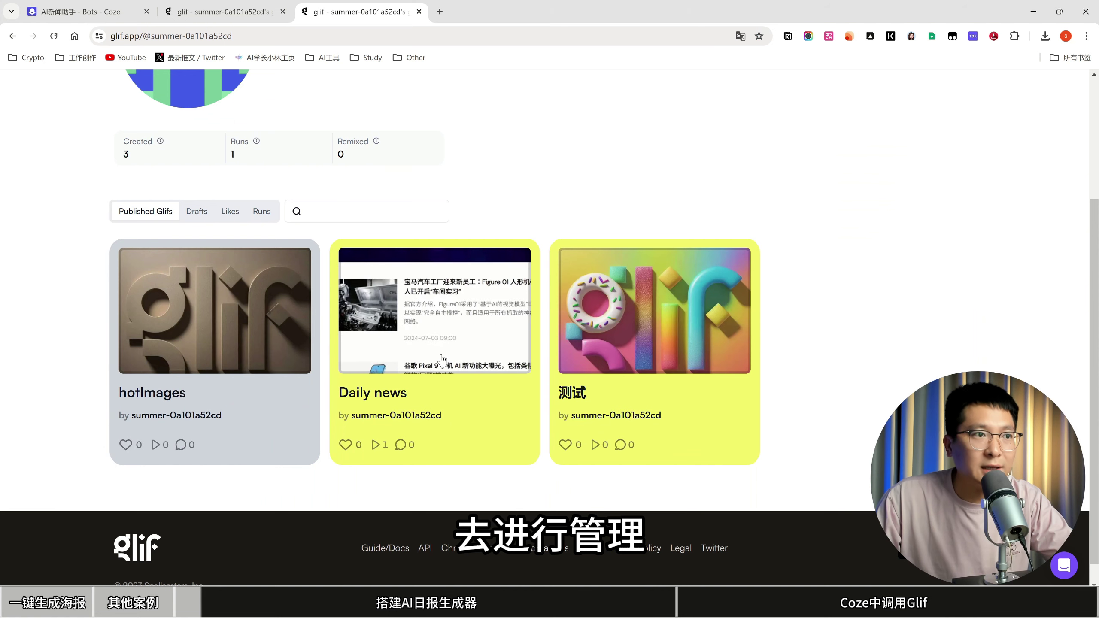
left_click(388, 407)
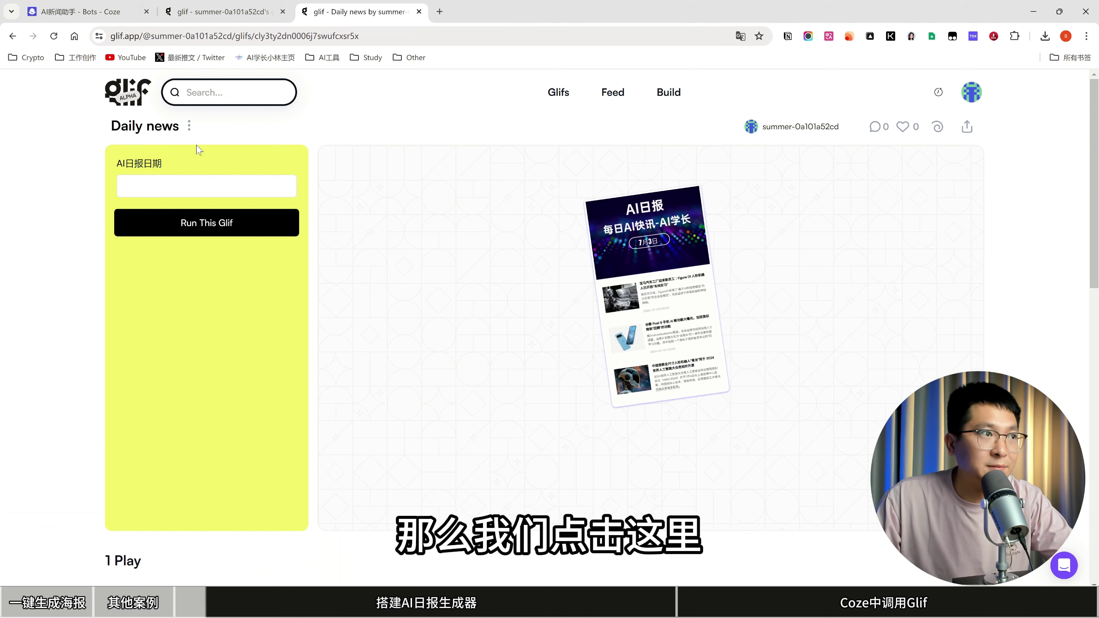
left_click(189, 125)
left_click(186, 156)
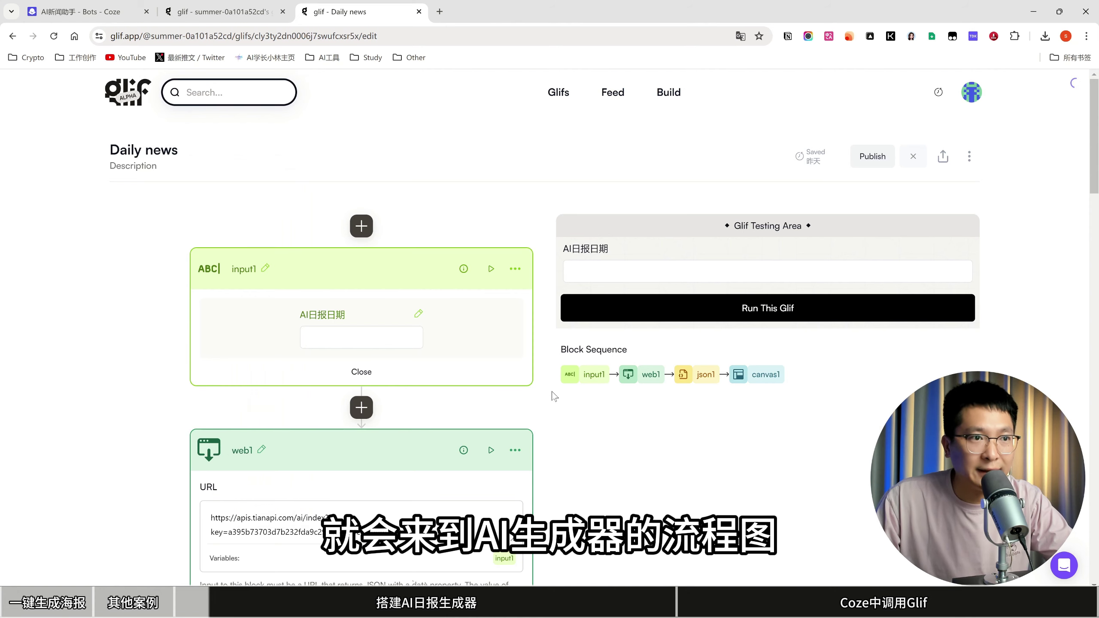
Examine the Daily news workflow block by block: the input1 date field, web1 fetcher, json1 extractor and canvas1 canvas.
scroll(546, 409, "down", 3)
scroll(546, 347, "down", 10)
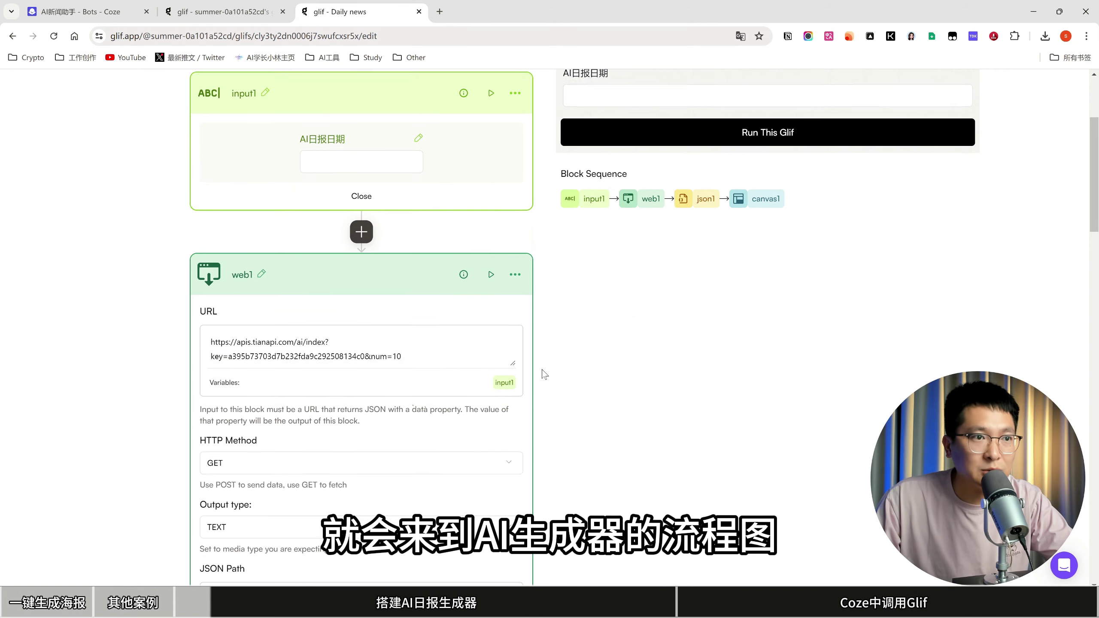
scroll(544, 384, "up", 15)
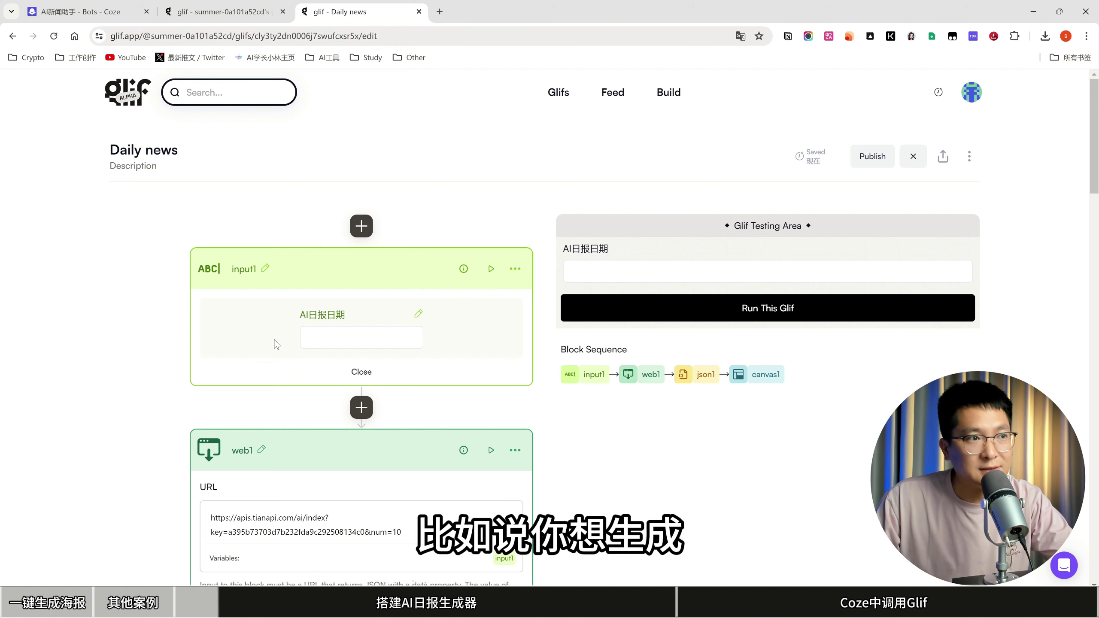
scroll(272, 351, "down", 8)
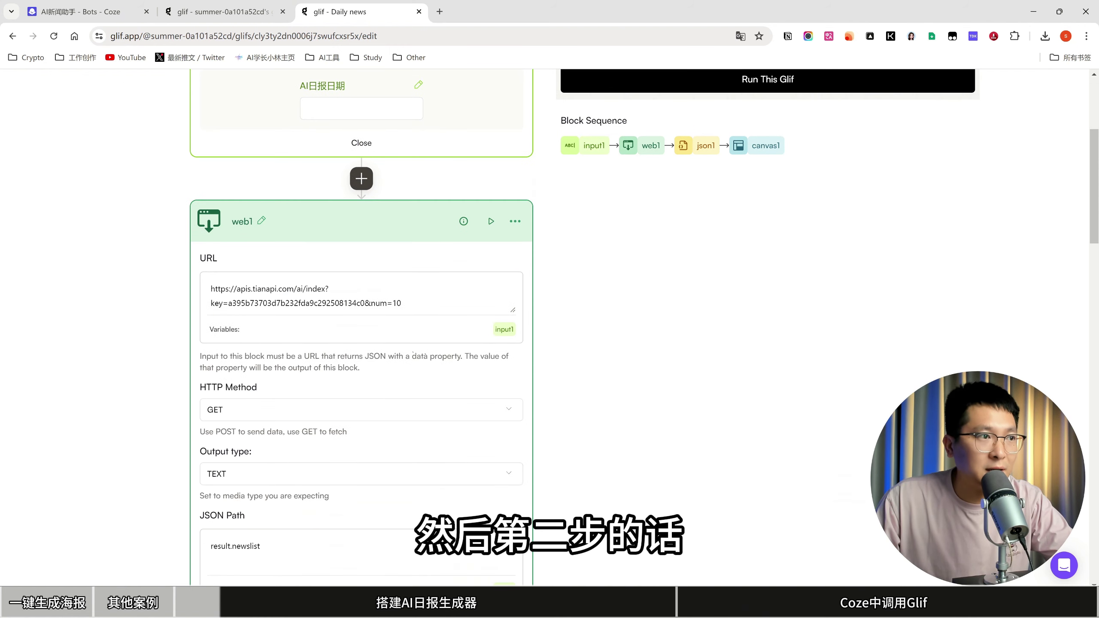
scroll(181, 368, "down", 14)
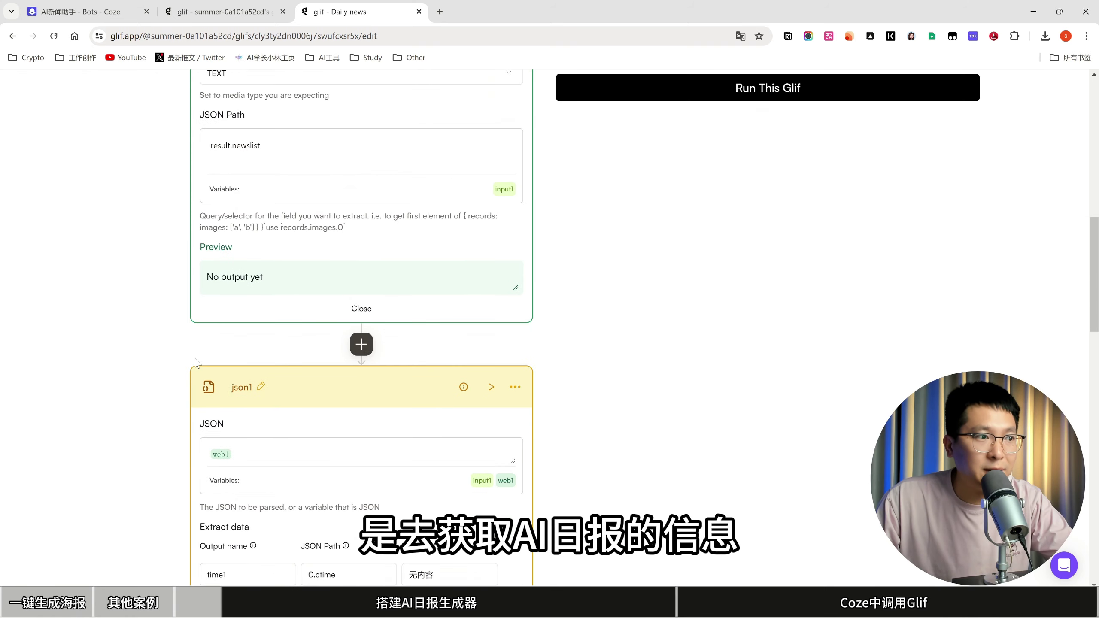
scroll(198, 347, "down", 1)
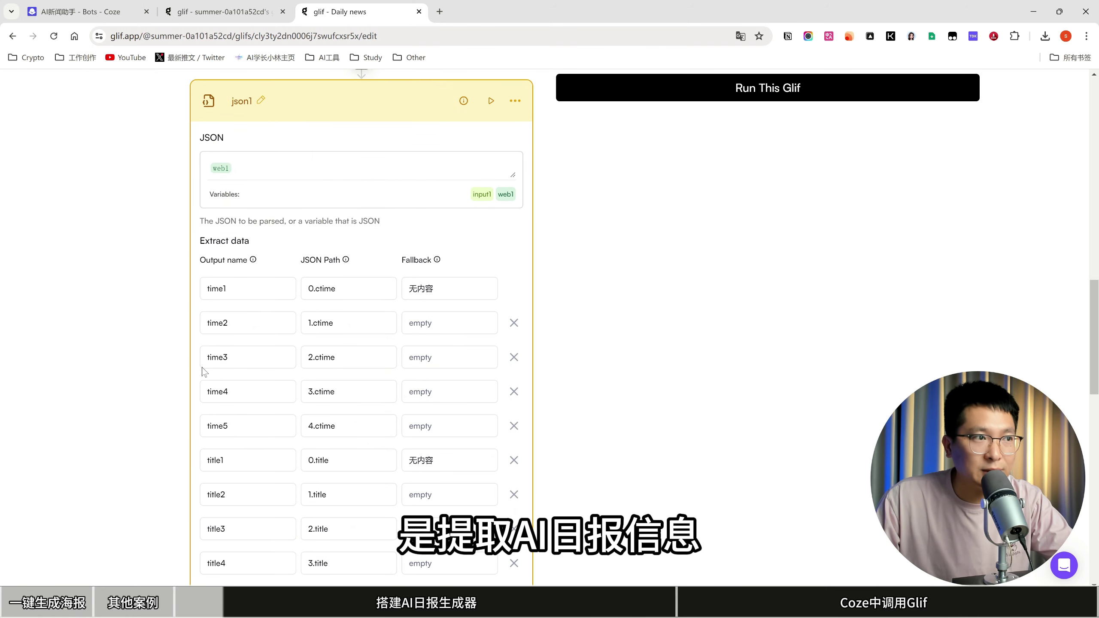
scroll(216, 413, "down", 20)
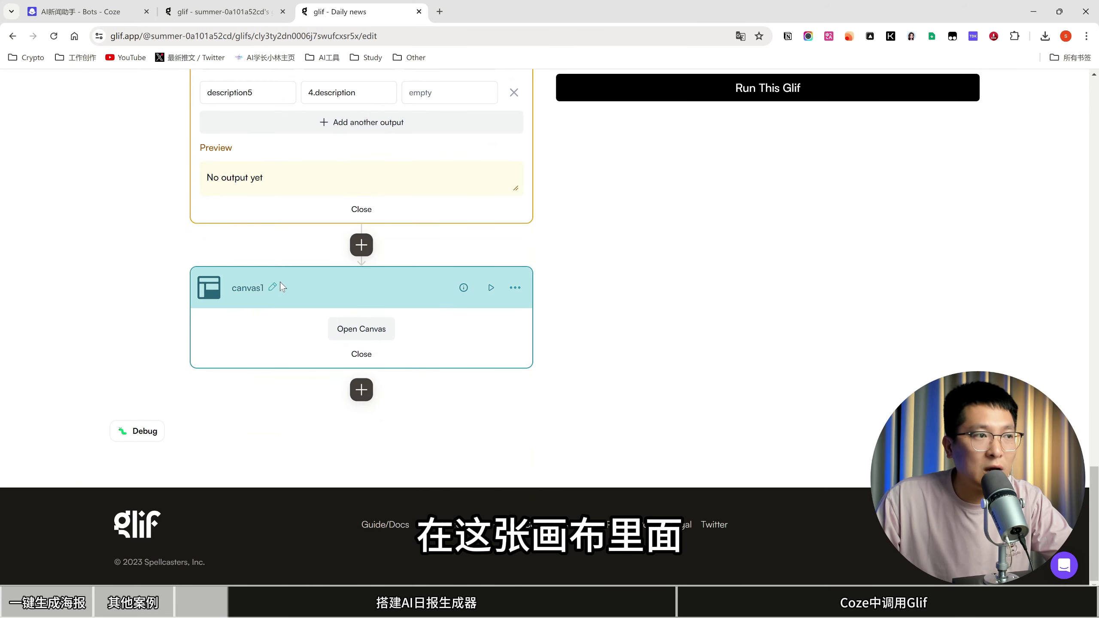
scroll(759, 353, "up", 20)
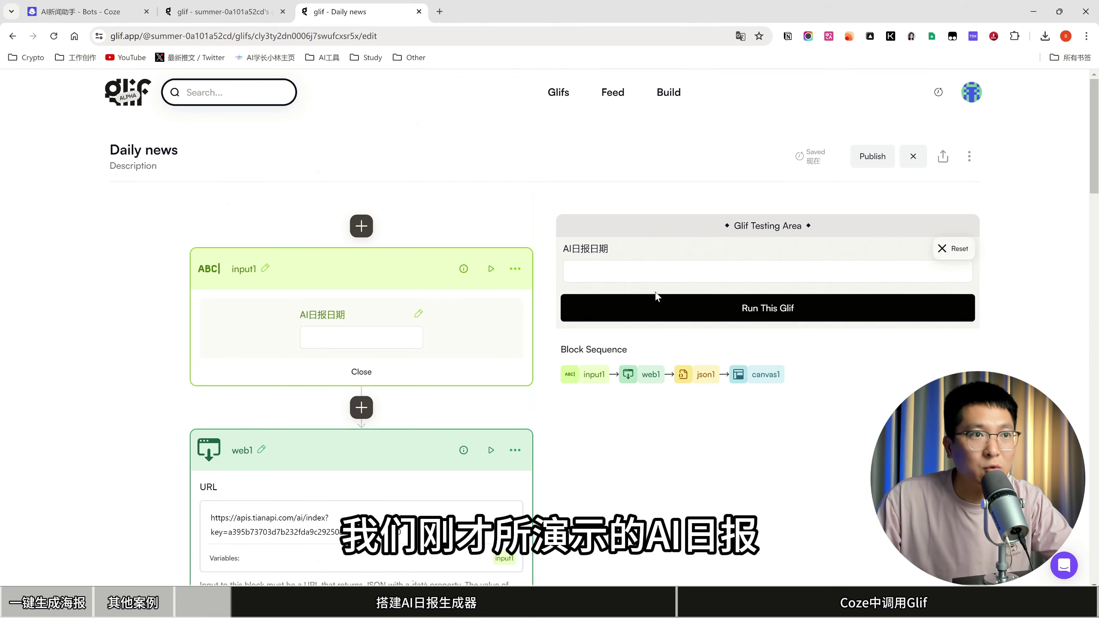
scroll(400, 289, "down", 2)
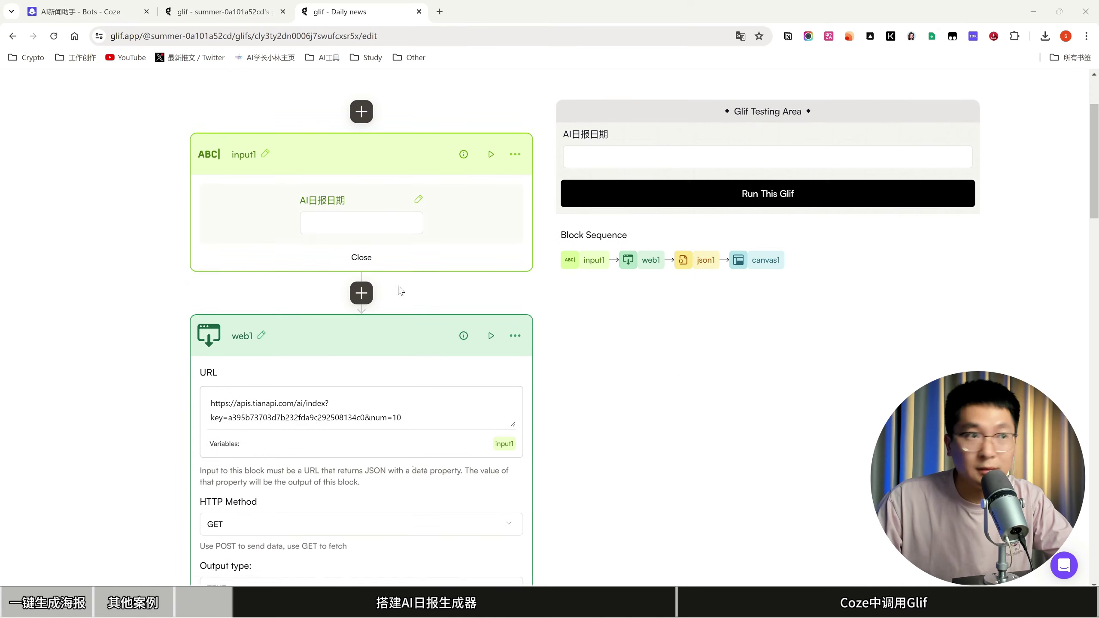
scroll(402, 293, "up", 1)
scroll(402, 293, "up", 1)
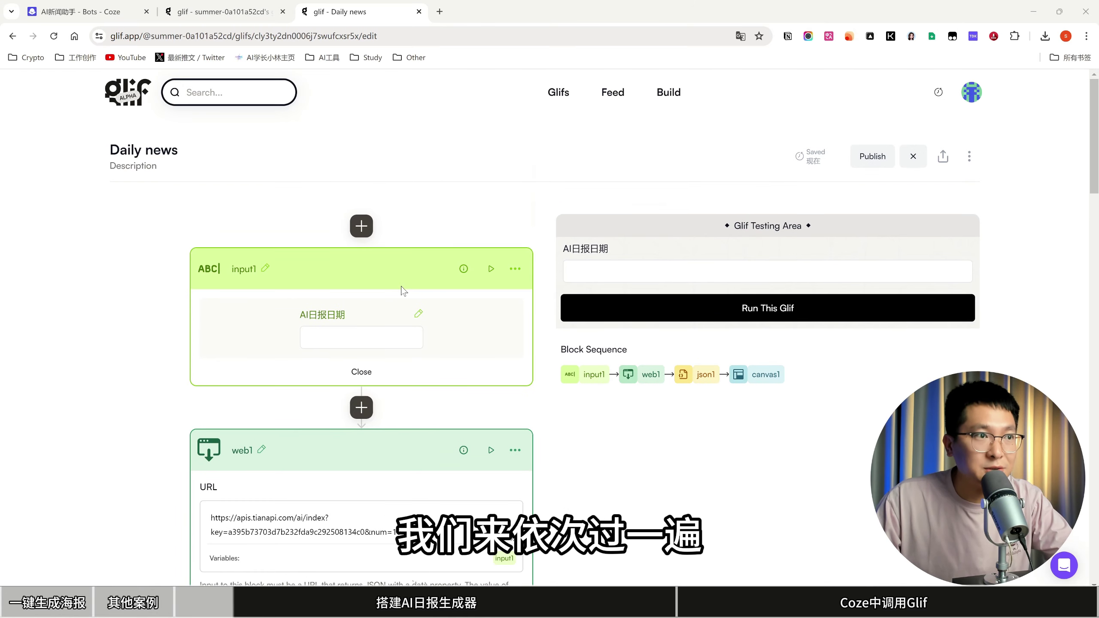
Review the available block types with a Chinese translation, from user inputs and AI generators to tools and styling, and close the list.
left_click(362, 226)
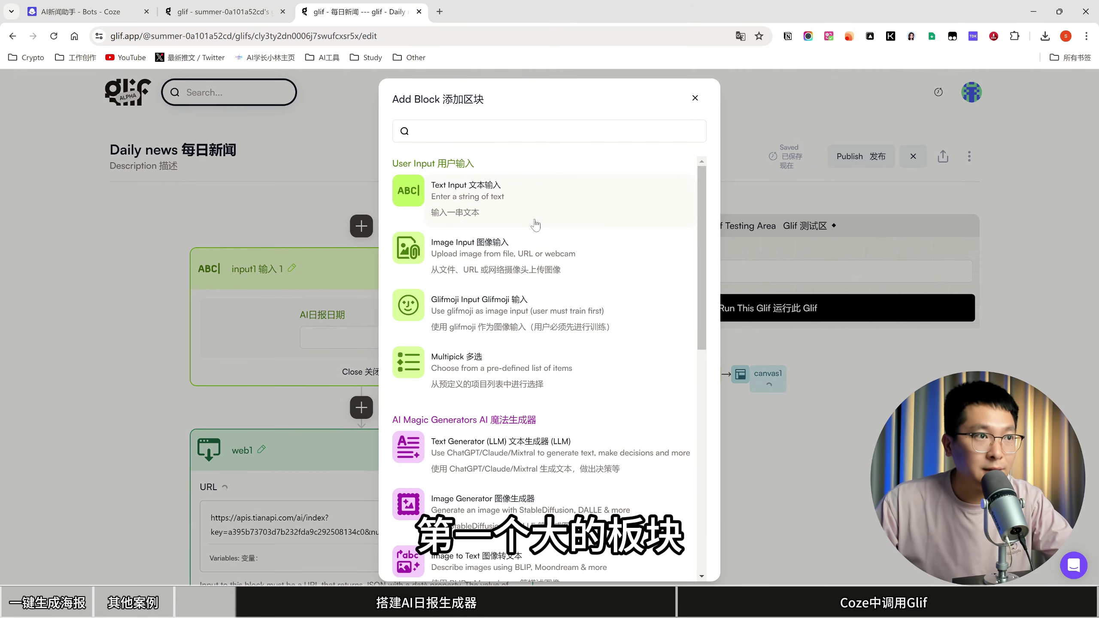
key("alt+a")
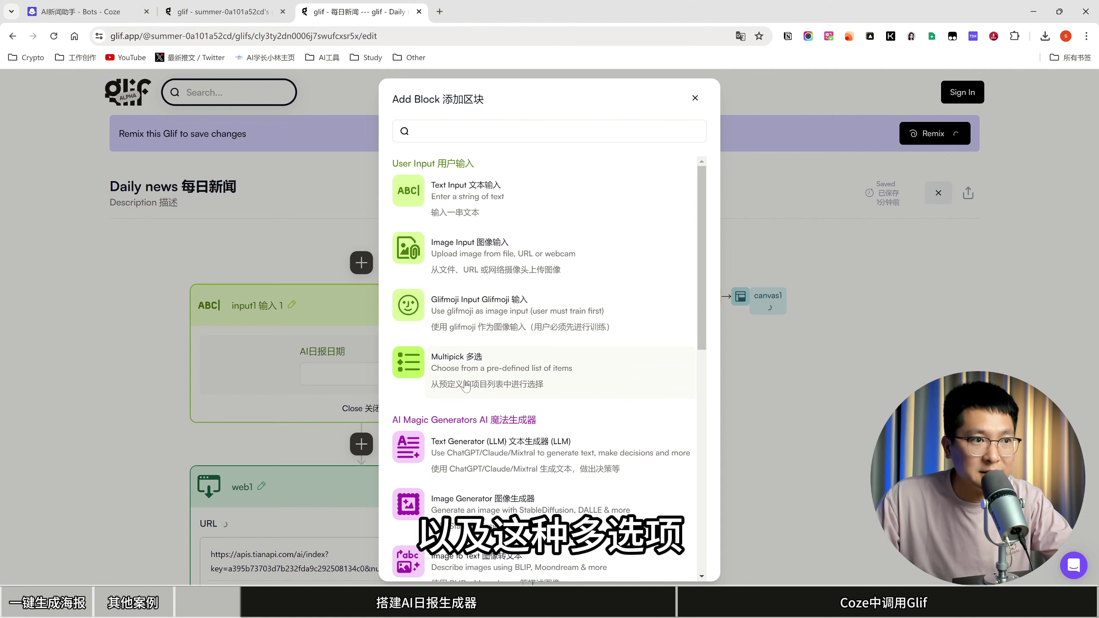
scroll(489, 372, "down", 4)
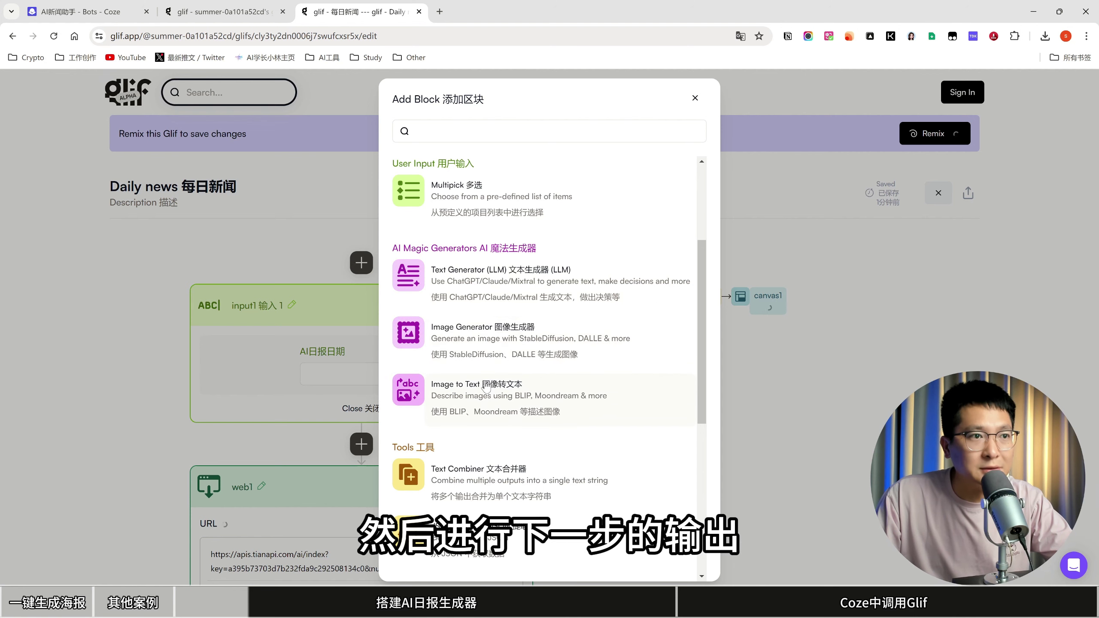
scroll(487, 399, "down", 3)
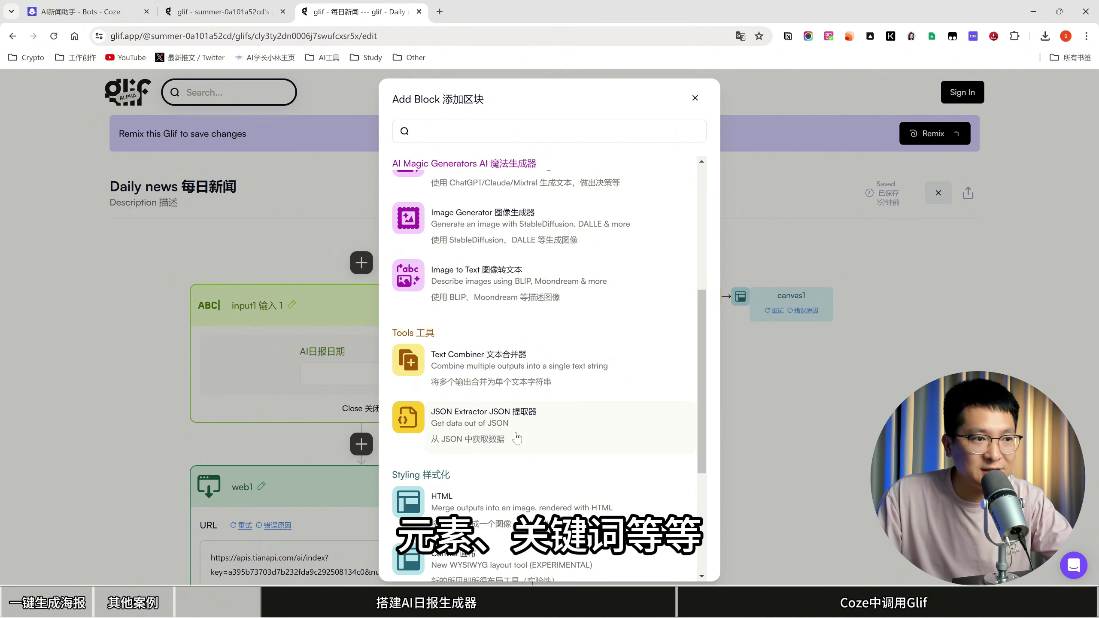
scroll(481, 421, "down", 3)
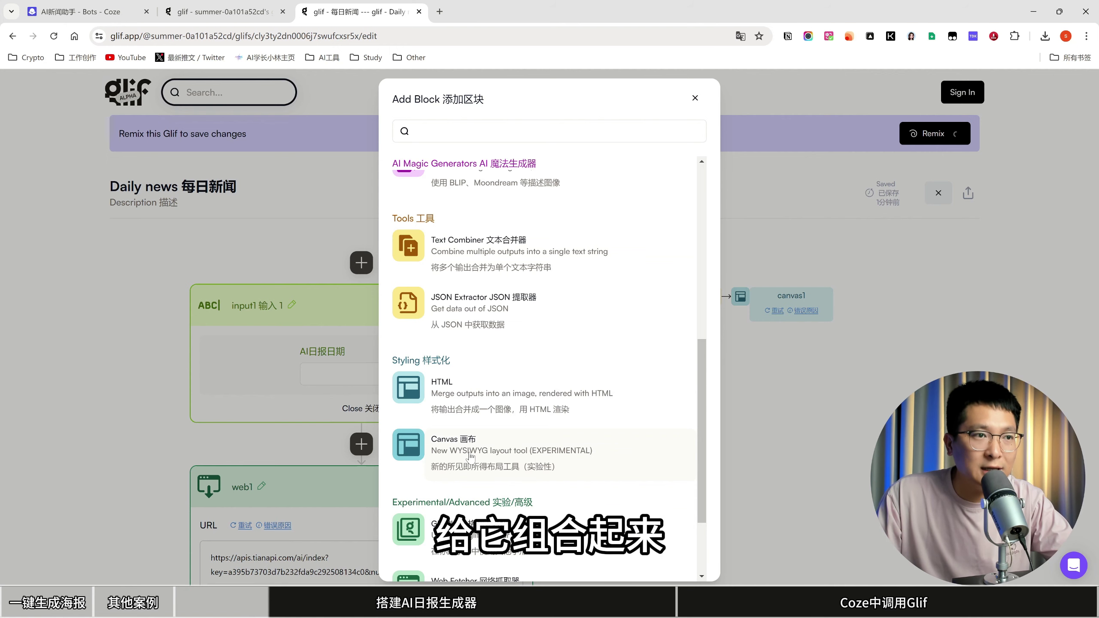
scroll(473, 453, "down", 3)
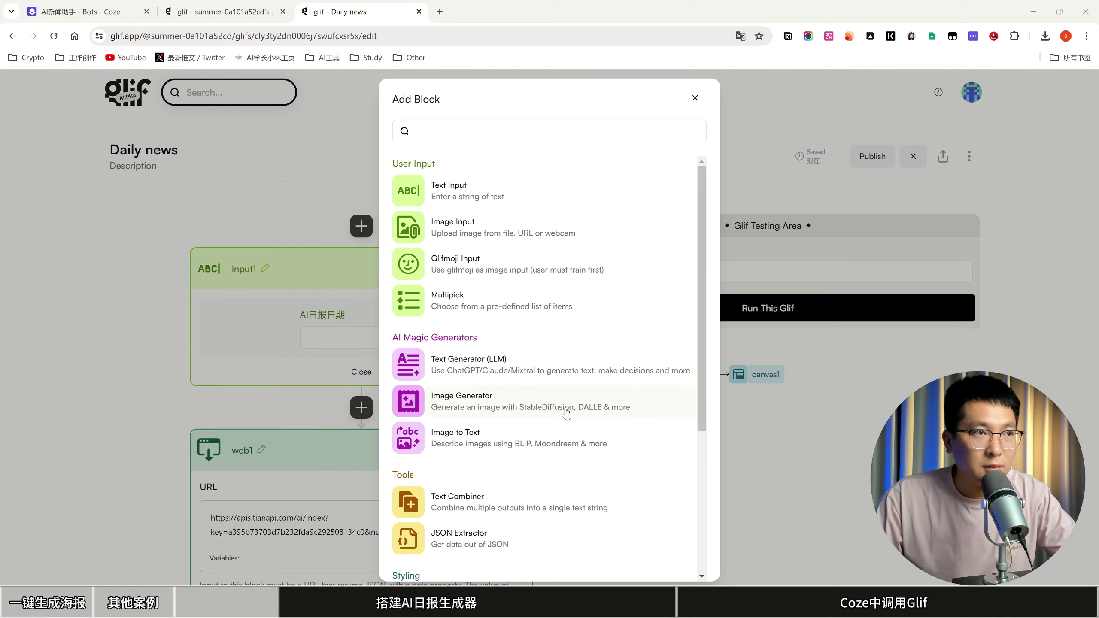
scroll(541, 424, "down", 1)
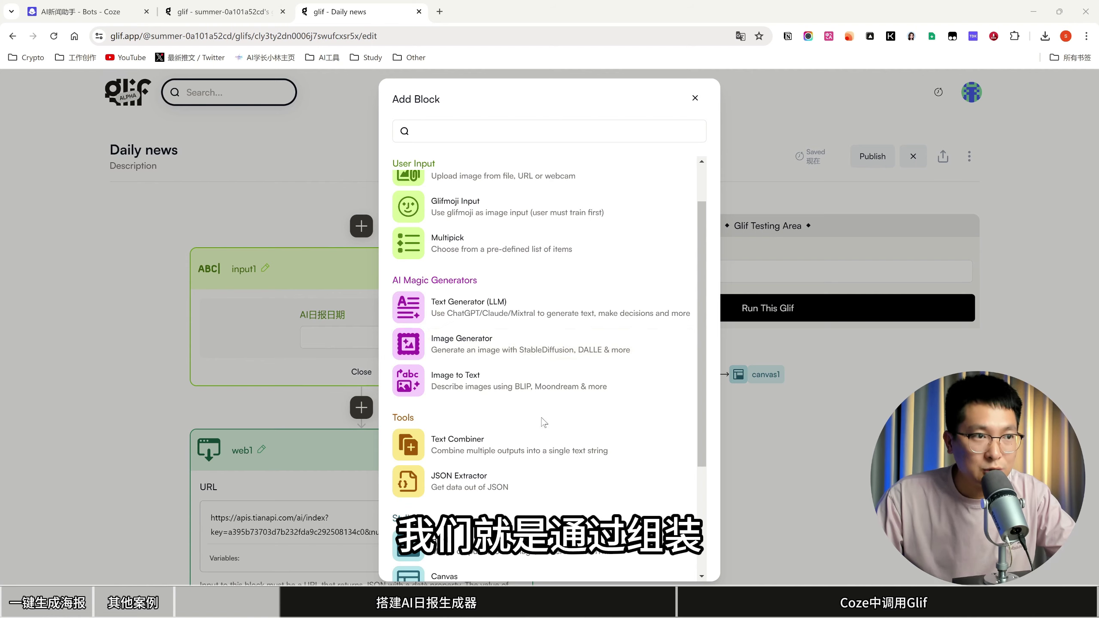
scroll(541, 431, "down", 3)
scroll(541, 430, "up", 3)
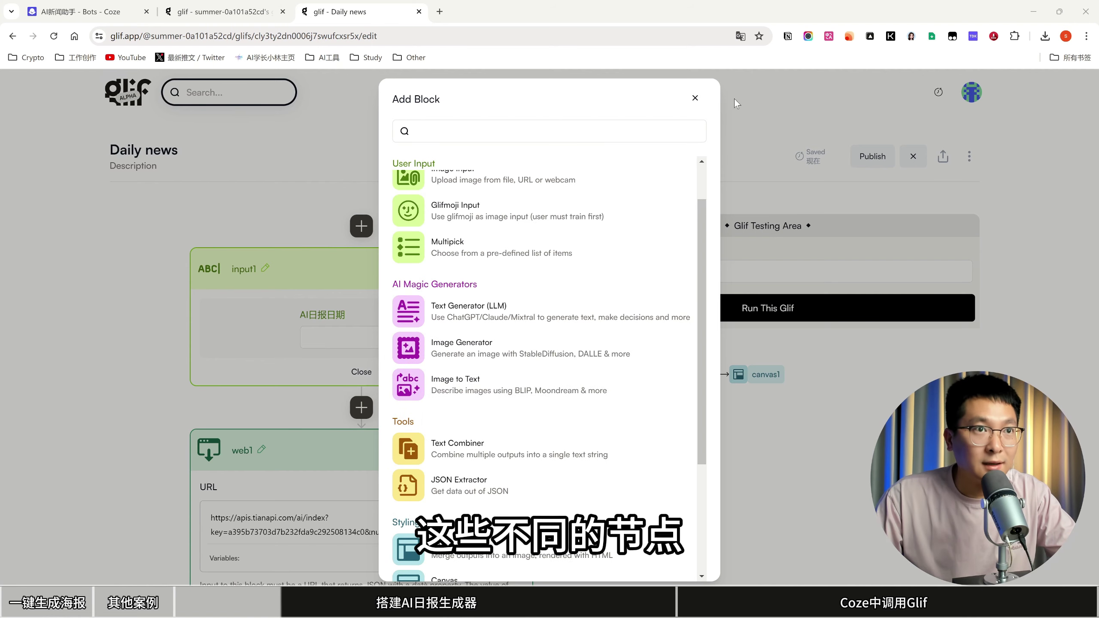
left_click(695, 99)
Review the input1 block with its AI日报日期 field and look at the Text Input entry in the list of addable blocks.
scroll(517, 340, "down", 1)
scroll(516, 340, "down", 3)
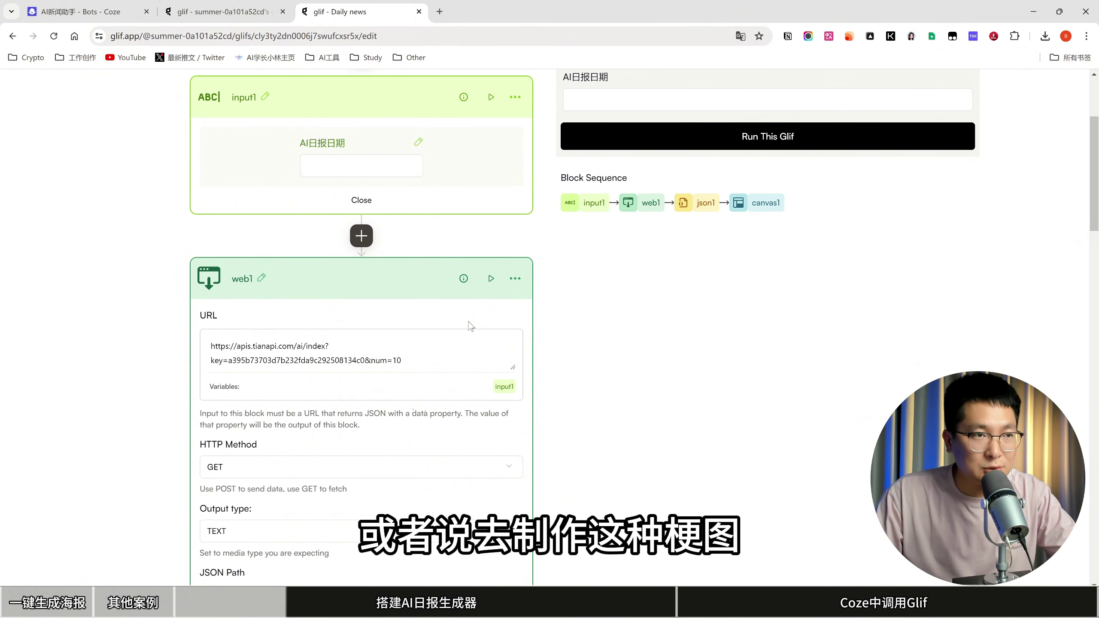
scroll(469, 323, "down", 10)
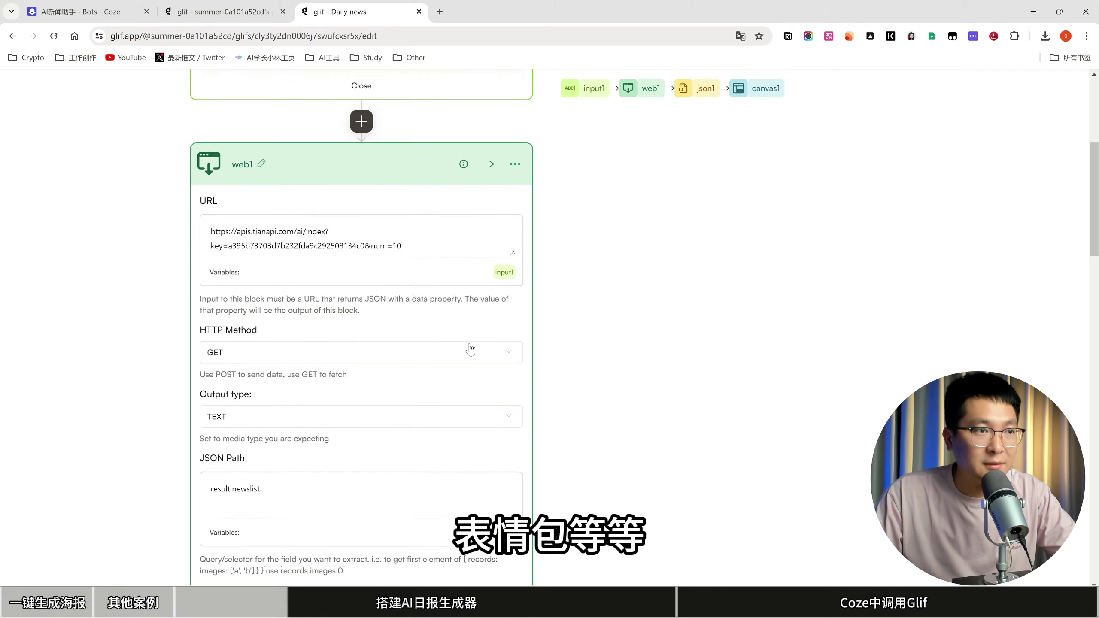
scroll(265, 315, "up", 12)
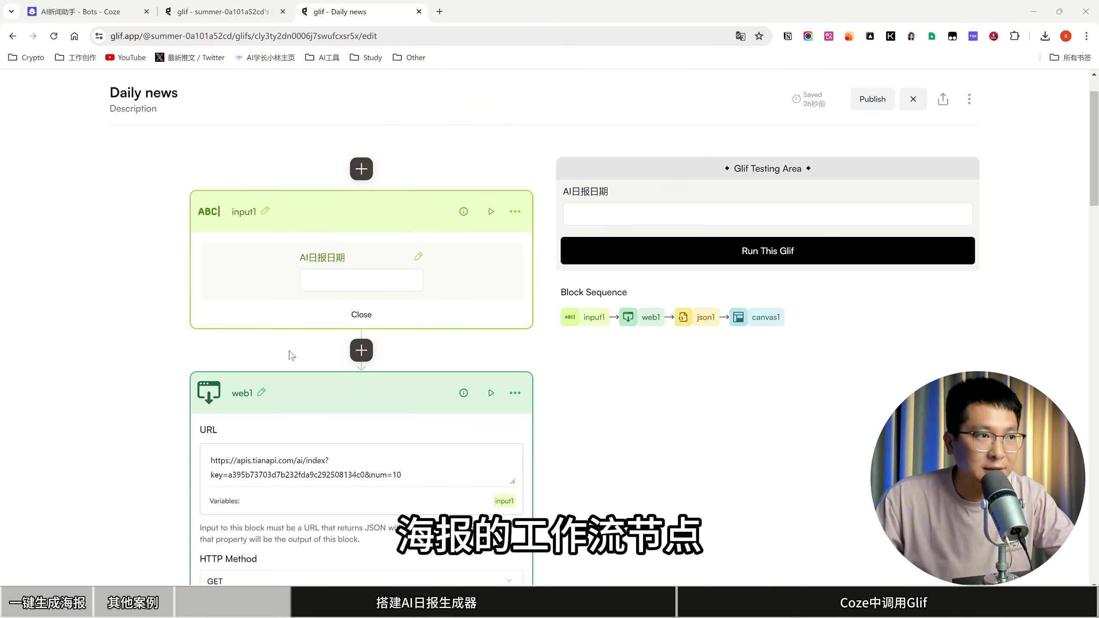
left_click(361, 169)
left_click(289, 243)
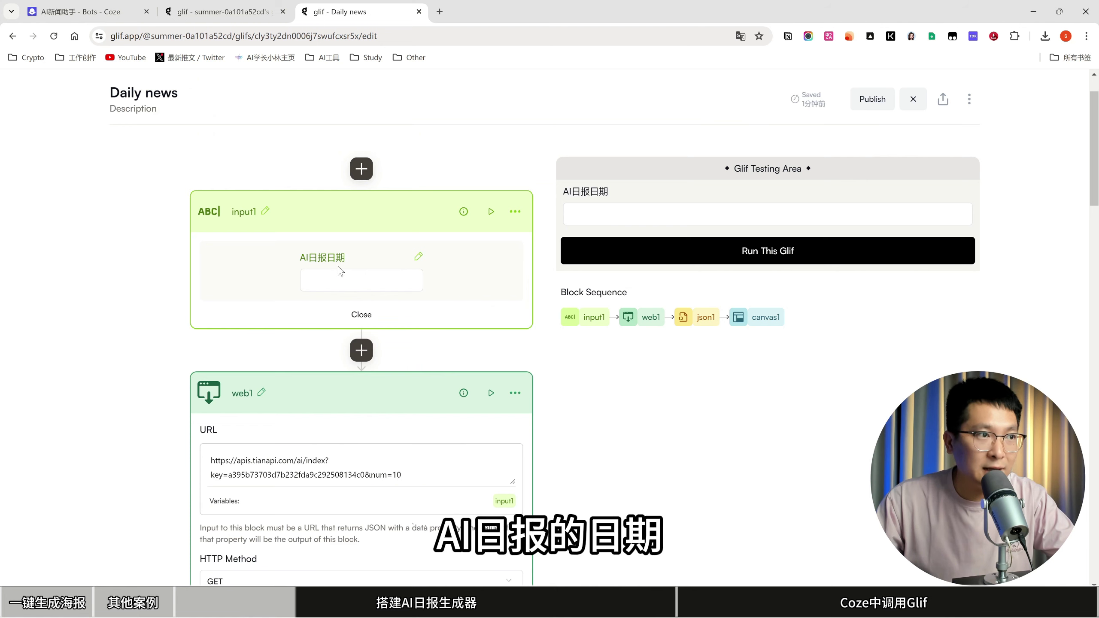
left_click(361, 280)
left_click(346, 258)
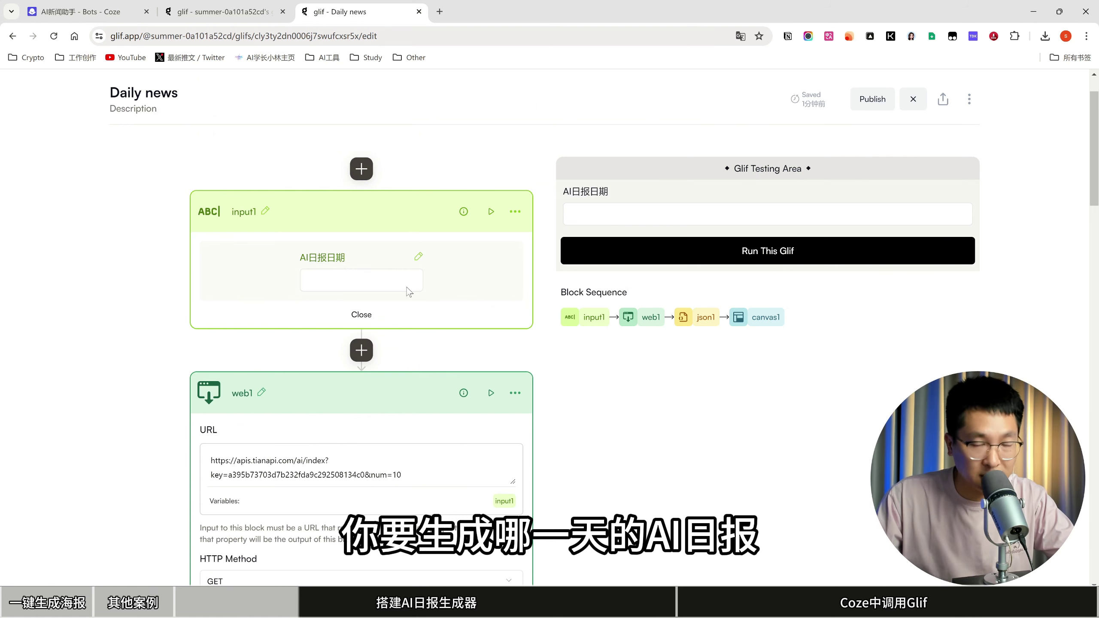
Examine the web1 block, find its Web Fetcher type in the list of addable blocks and close the list.
scroll(307, 202, "down", 5)
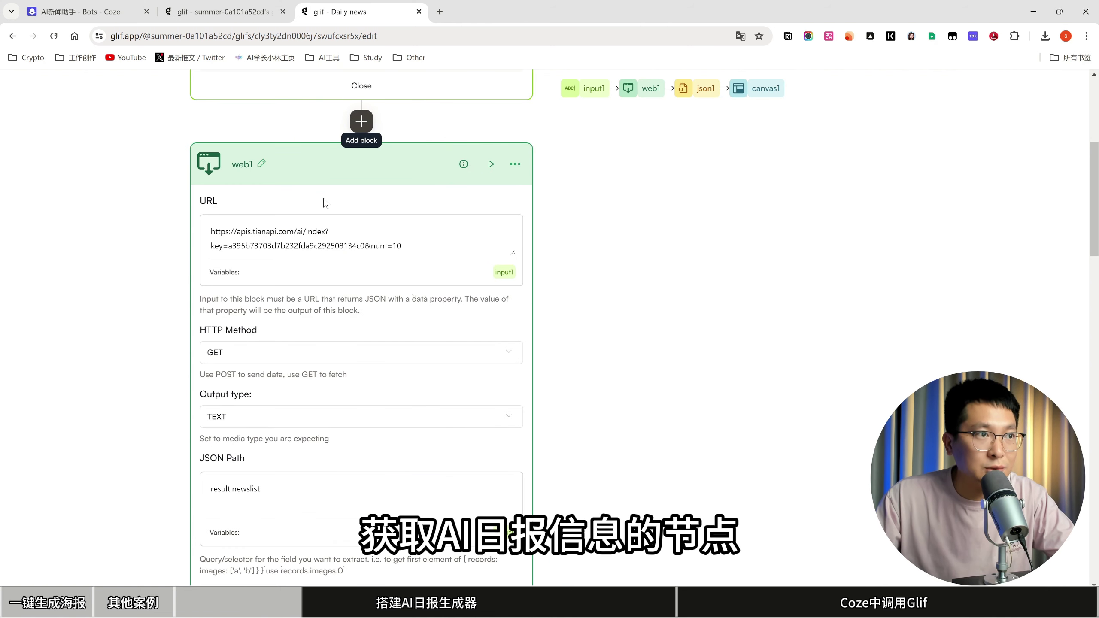
left_click(361, 121)
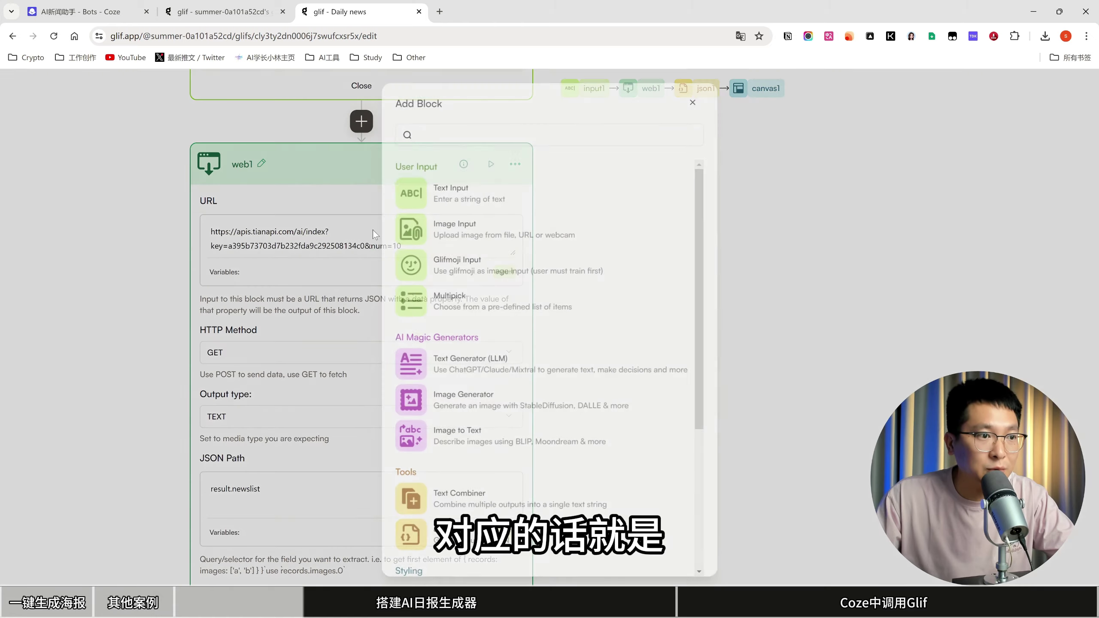
scroll(437, 519, "down", 5)
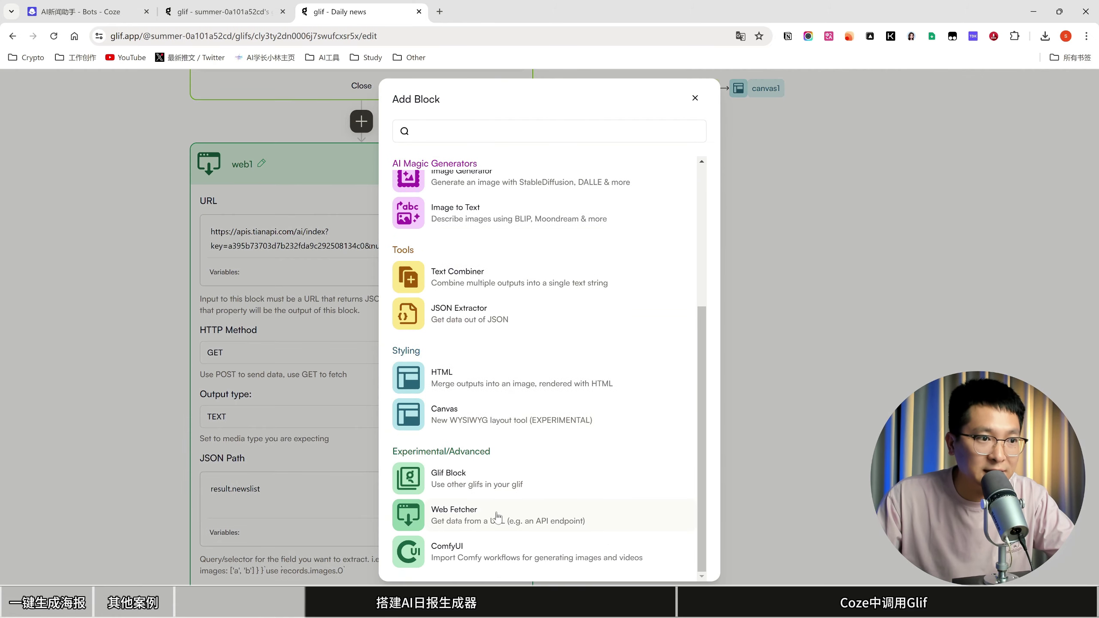
left_click(144, 300)
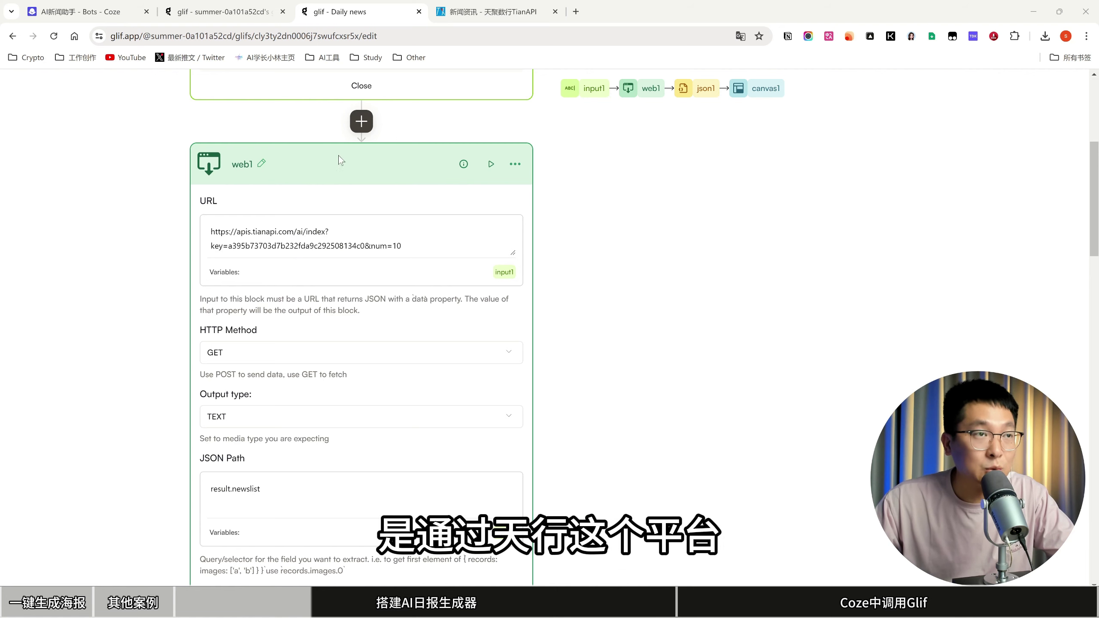
Point out the TianAPI address in web1's URL, switch to the TianAPI site and open the 人工智能 interface under 新闻资讯.
left_click_drag(214, 232, 257, 232)
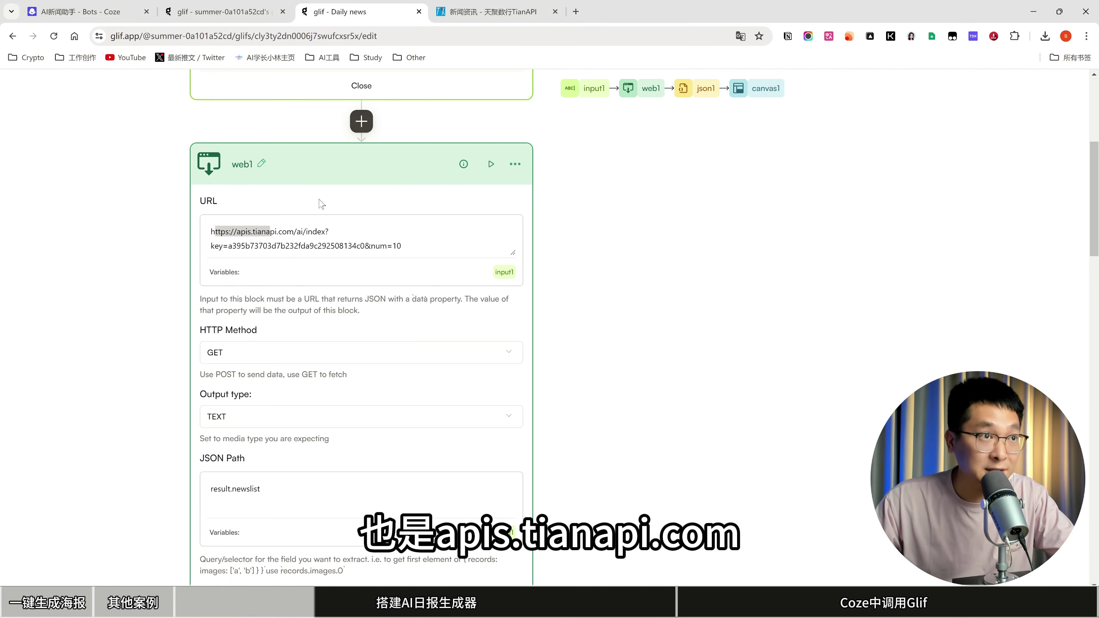
left_click(487, 12)
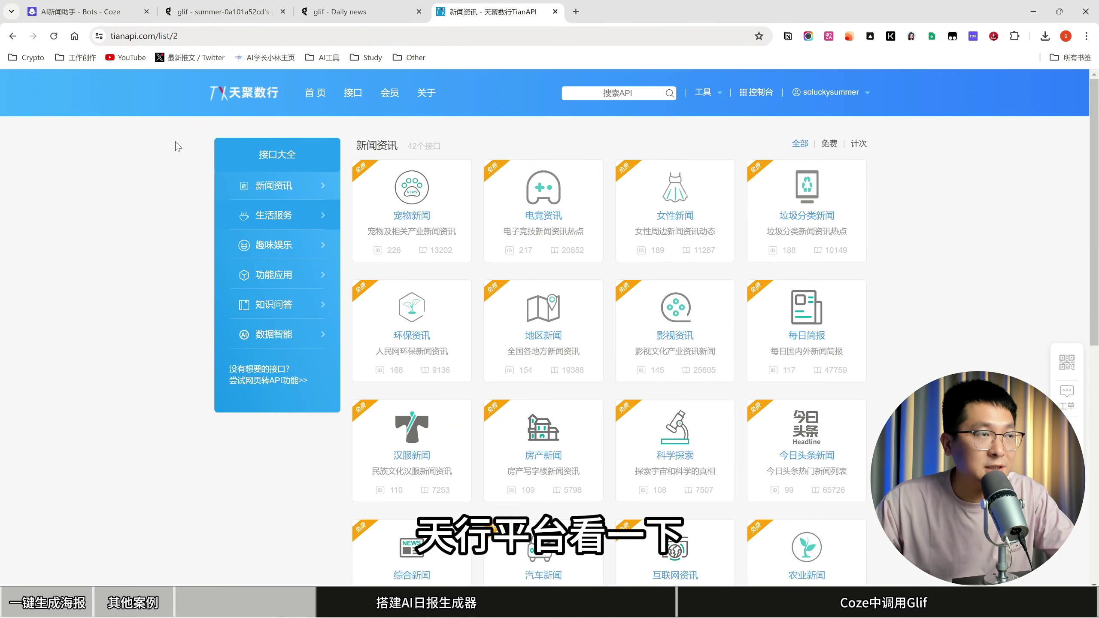
mouse_move(268, 188)
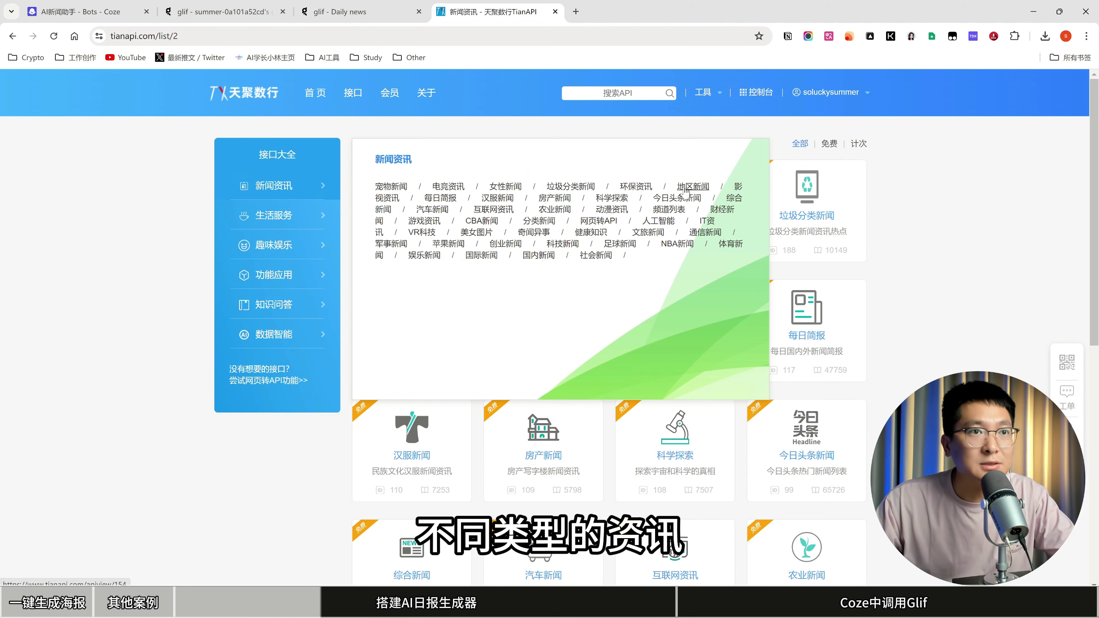
left_click(657, 222)
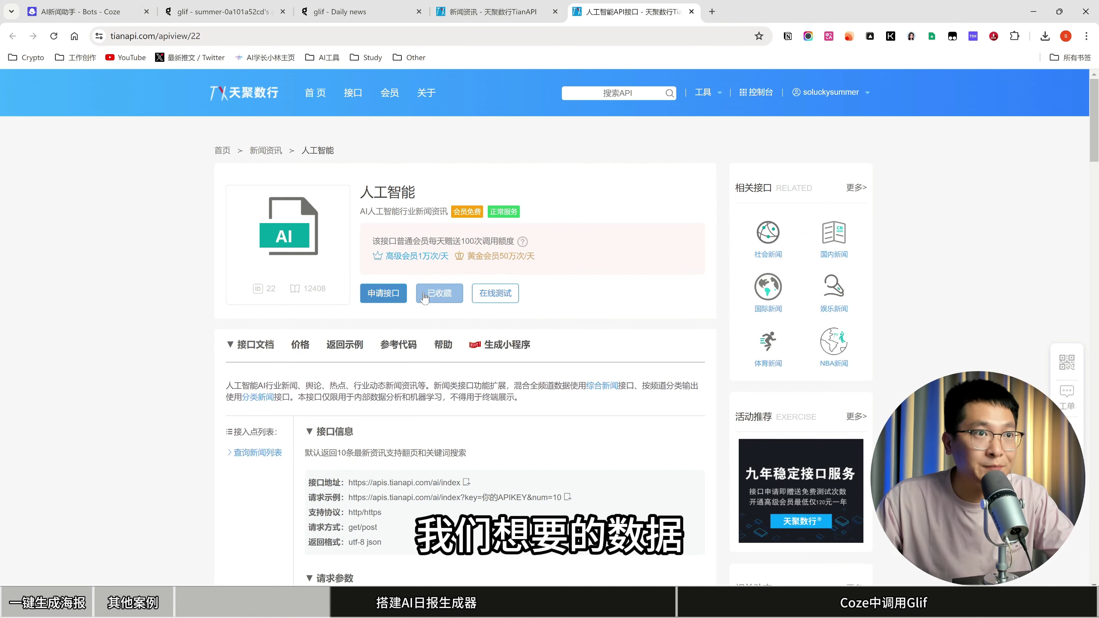
Open the 人工智能 interface's online test in a separate tab and show the account's API key under 我的密钥KEY in the console.
left_click(495, 294, "ctrl")
mouse_move(819, 104)
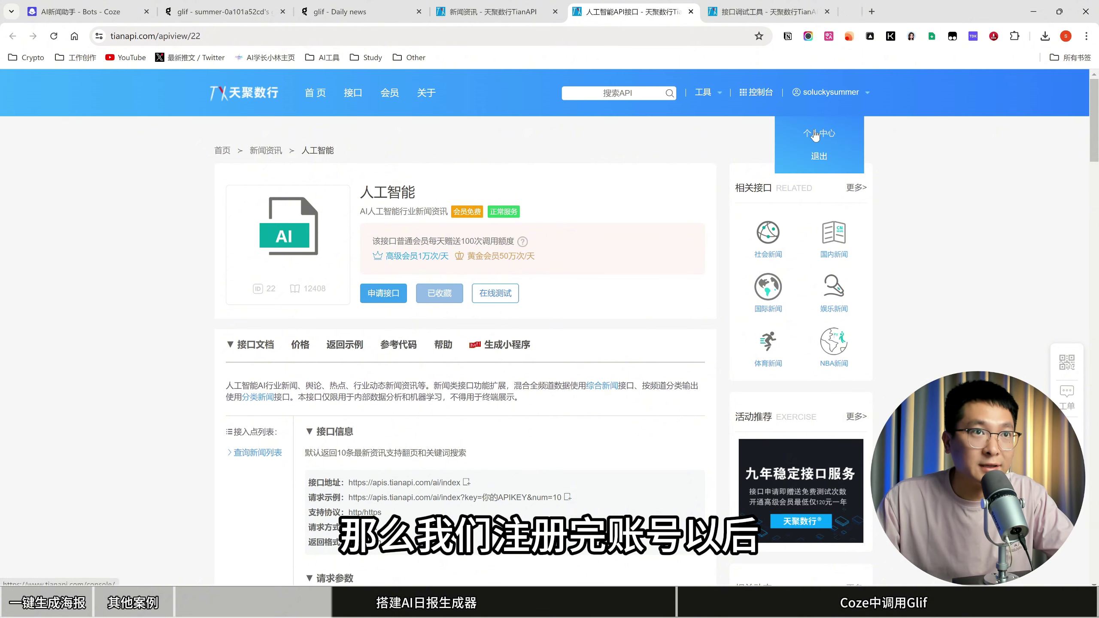
left_click(816, 135)
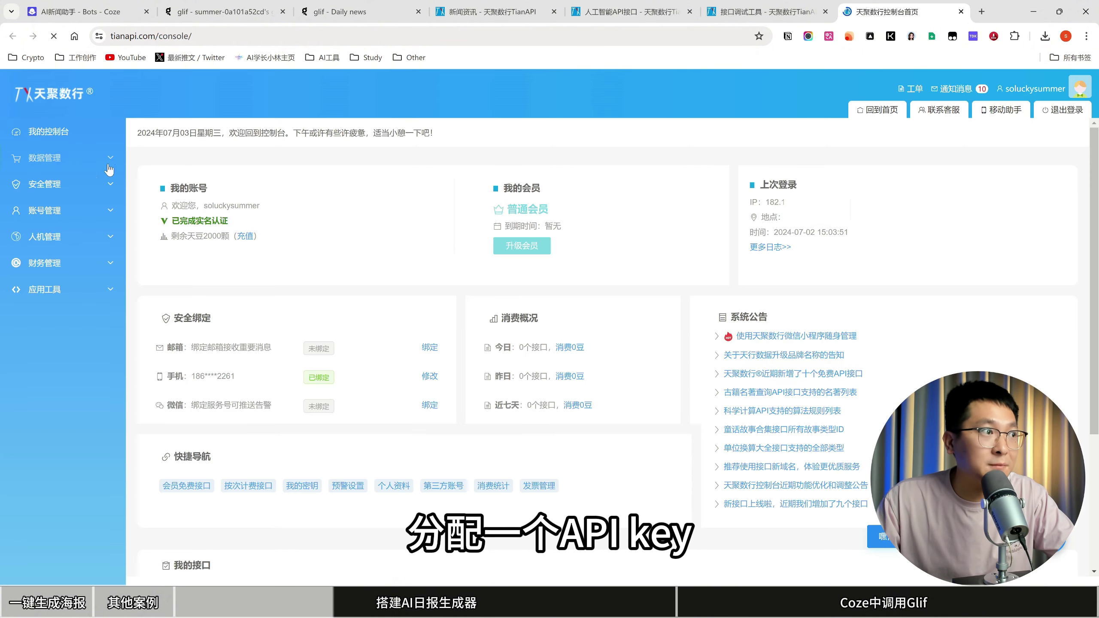
left_click(66, 158)
left_click(63, 182)
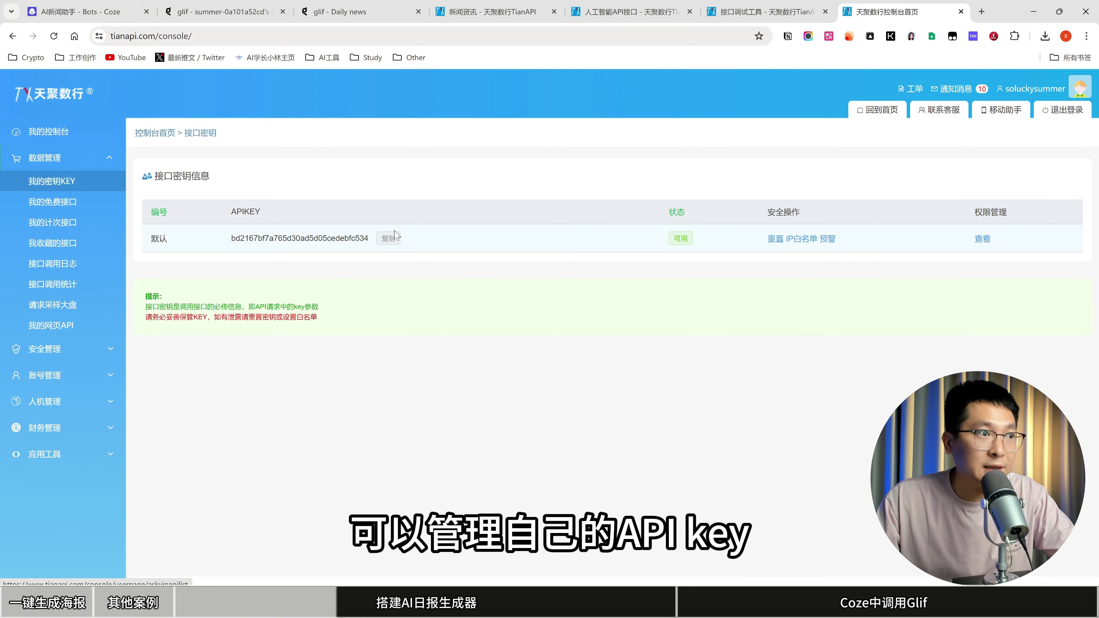
Return to the 人工智能 interface page and open its online debugging tool.
left_click(634, 15)
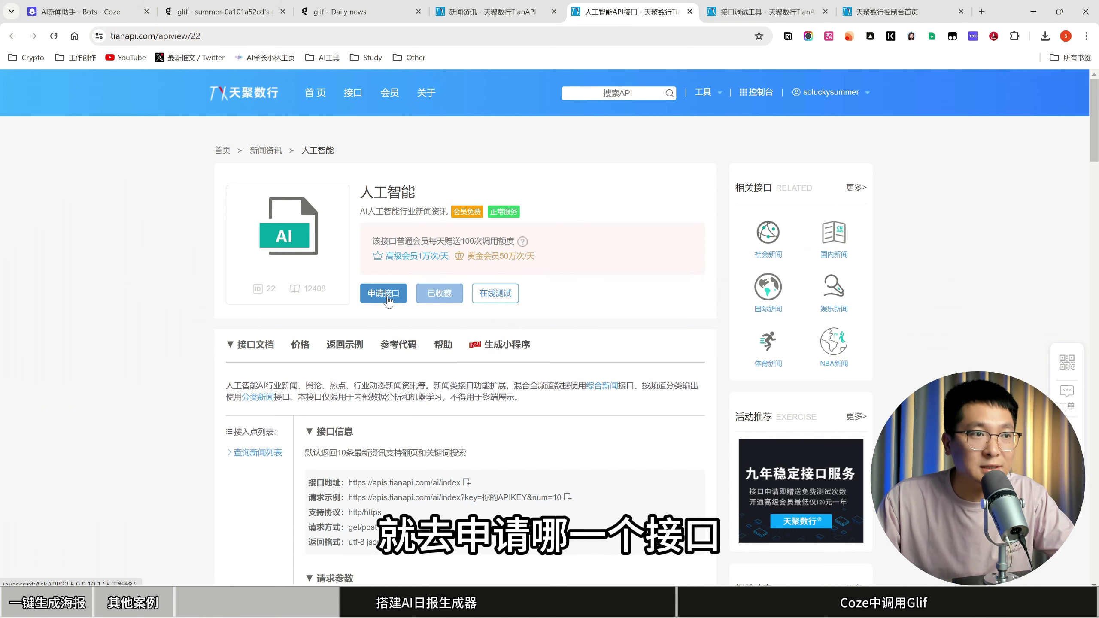
left_click(495, 293)
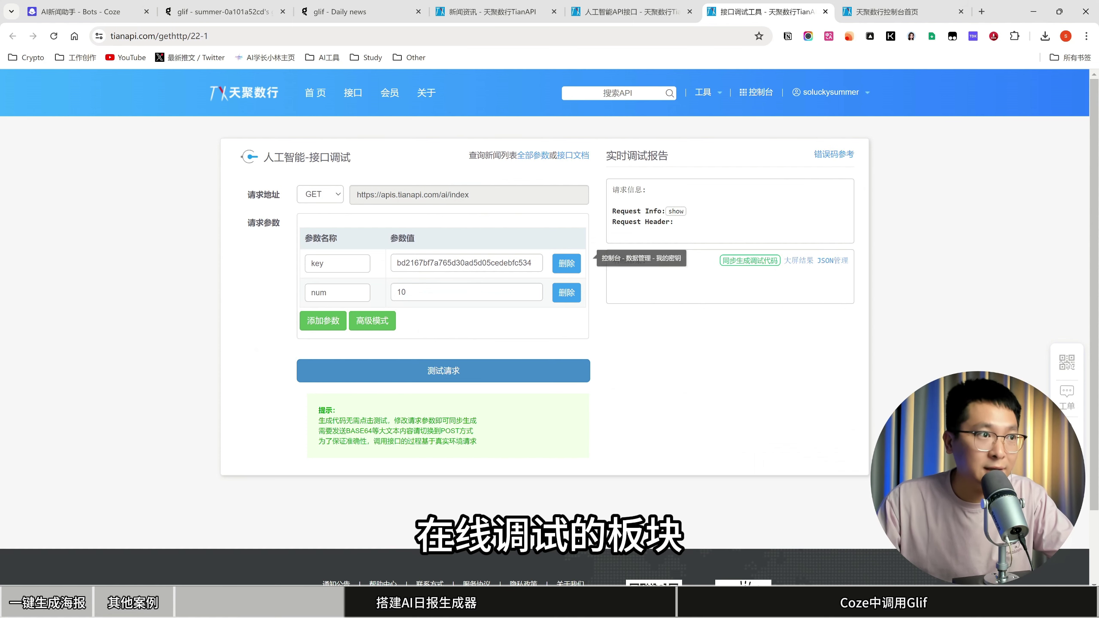
Examine the 人工智能 interface's key and num request parameters, checking the API key in the console and num's default and allowed range.
left_click_drag(274, 158, 330, 157)
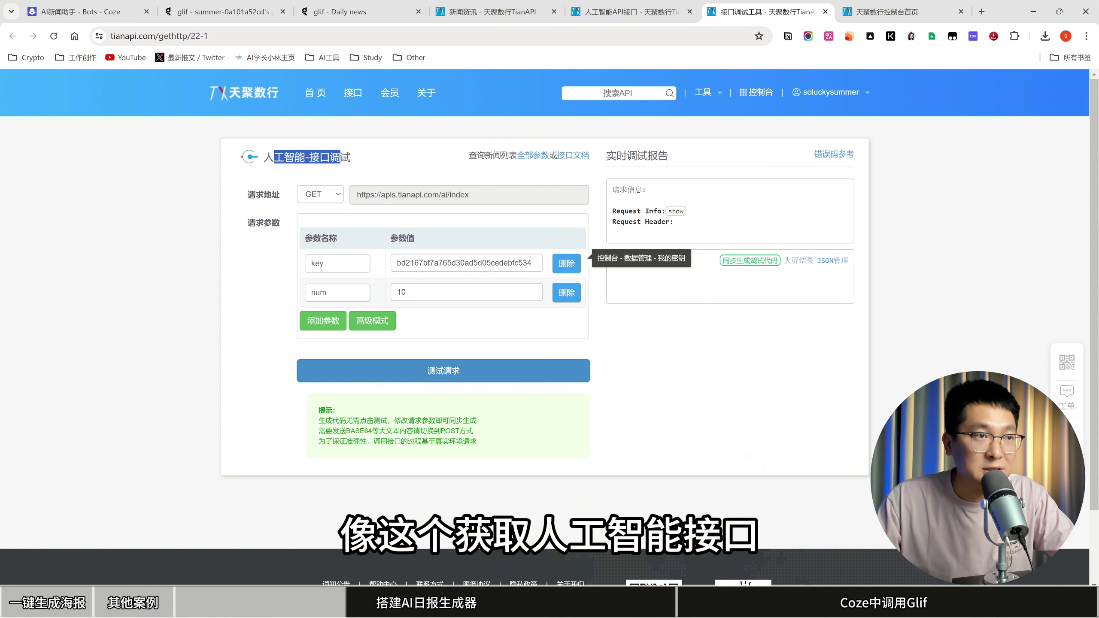
left_click(348, 250)
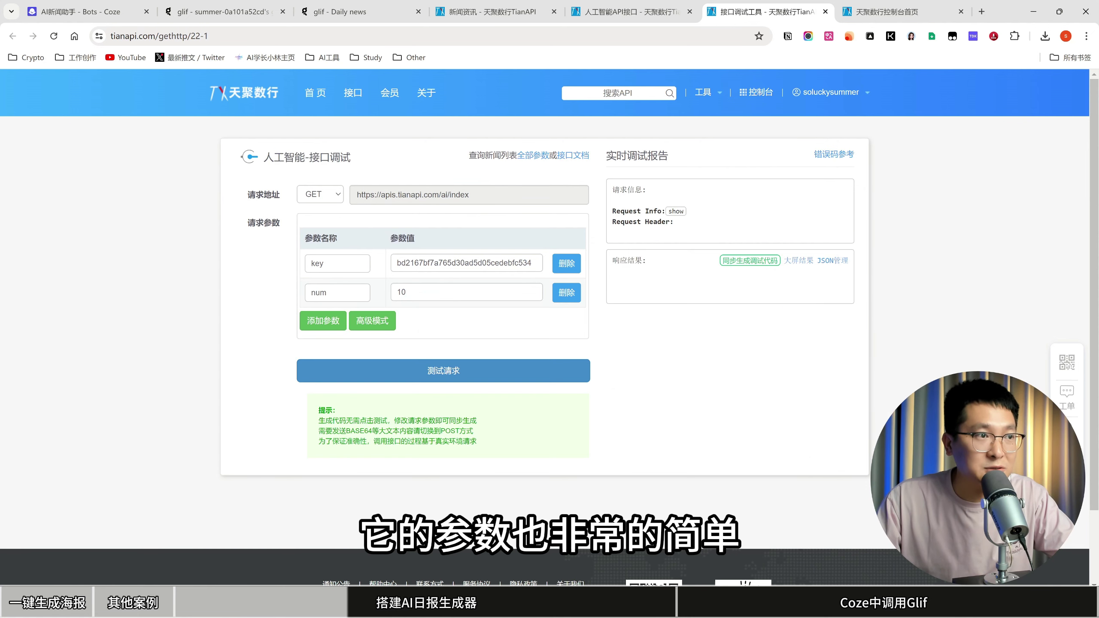
left_click(585, 15)
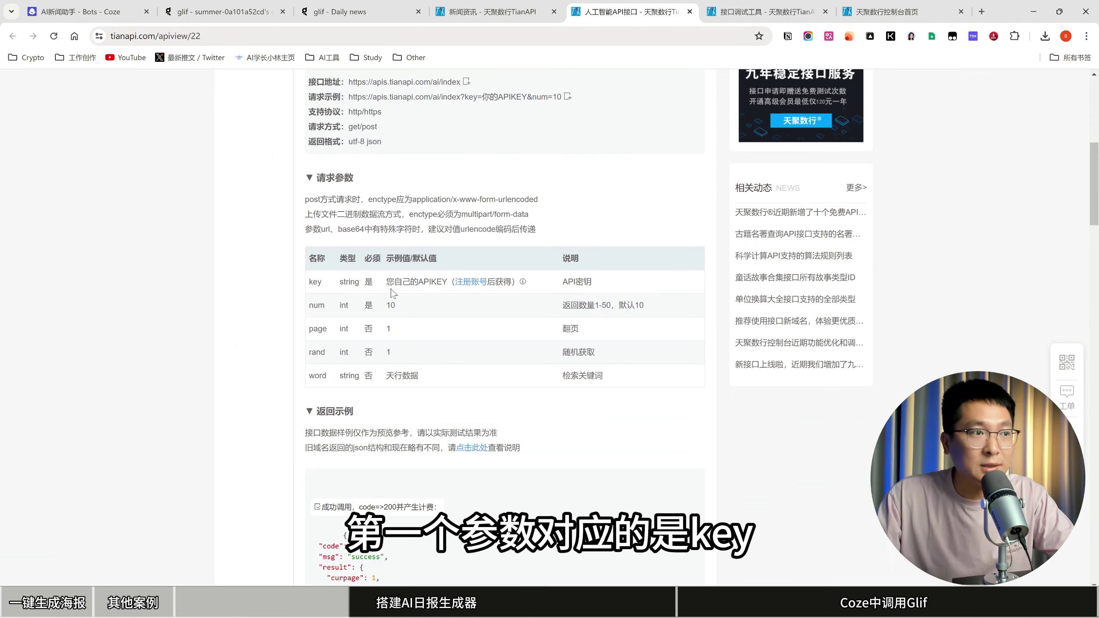
left_click_drag(377, 284, 319, 282)
left_click(859, 8)
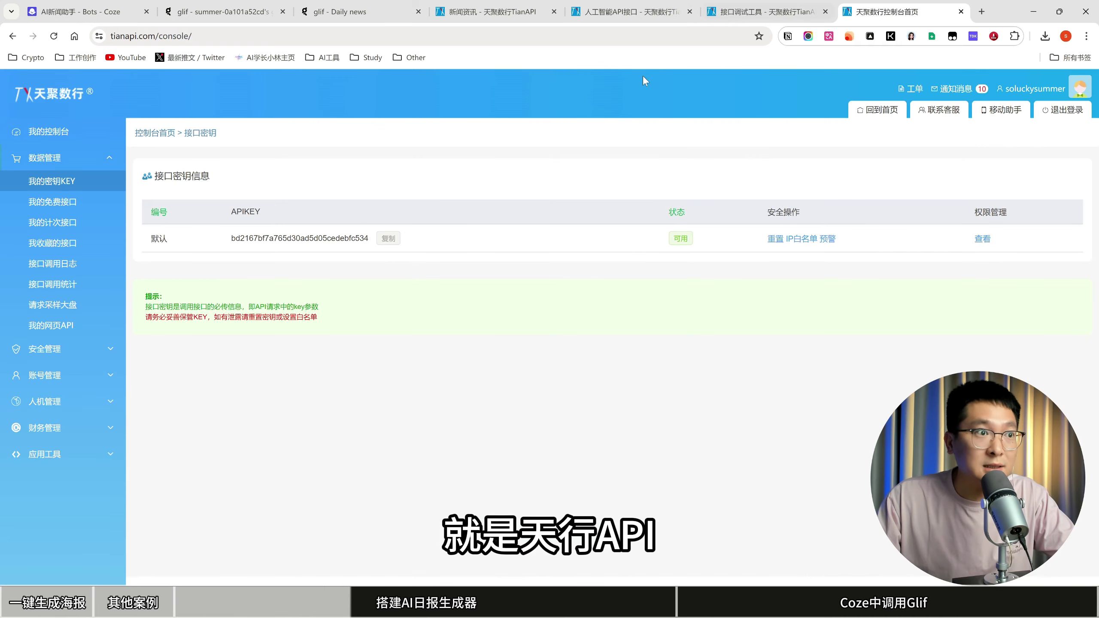
left_click(617, 8)
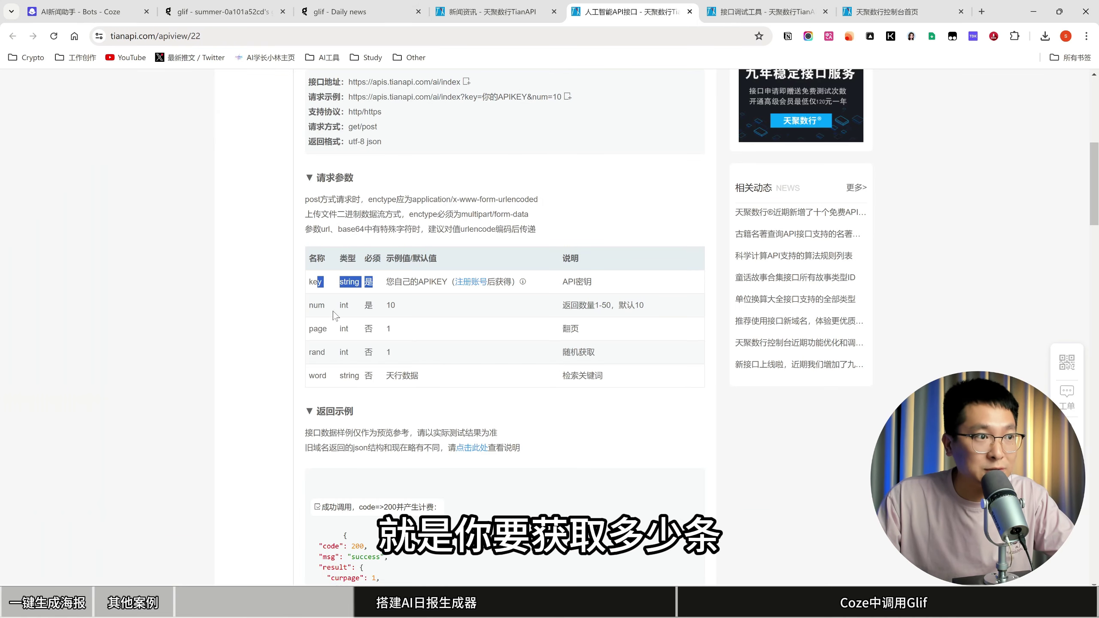
left_click_drag(402, 308, 386, 305)
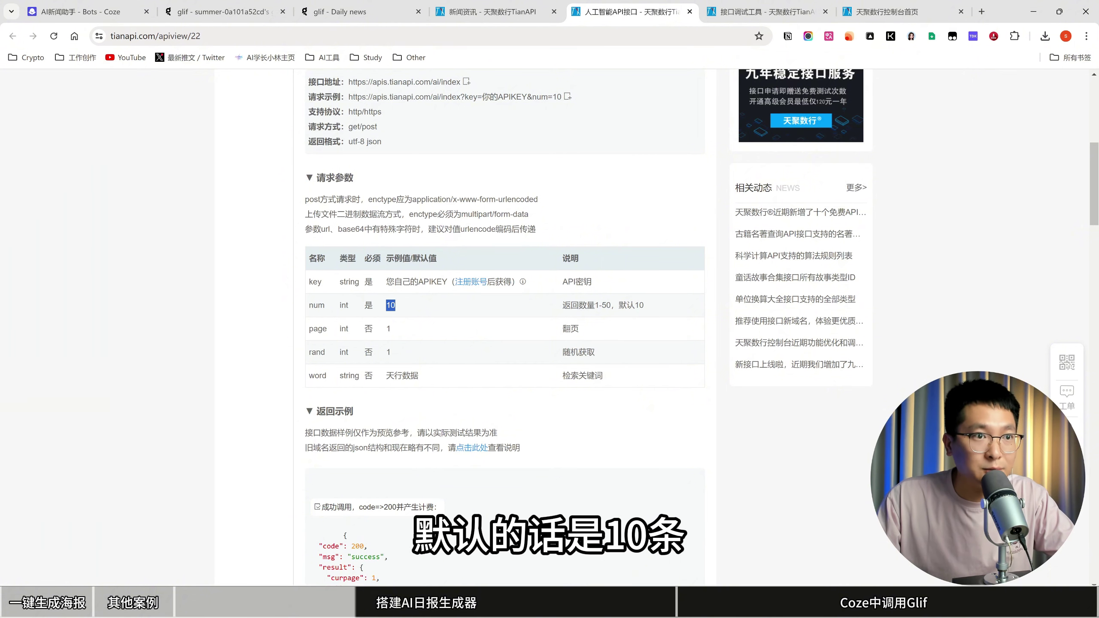
left_click_drag(570, 306, 606, 305)
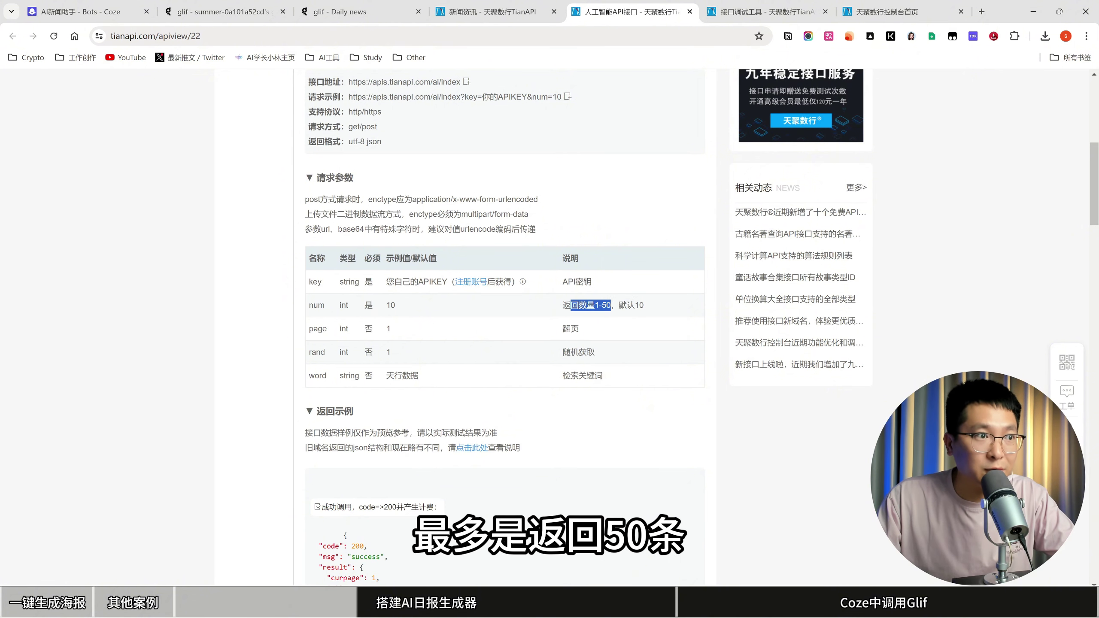
left_click(427, 314)
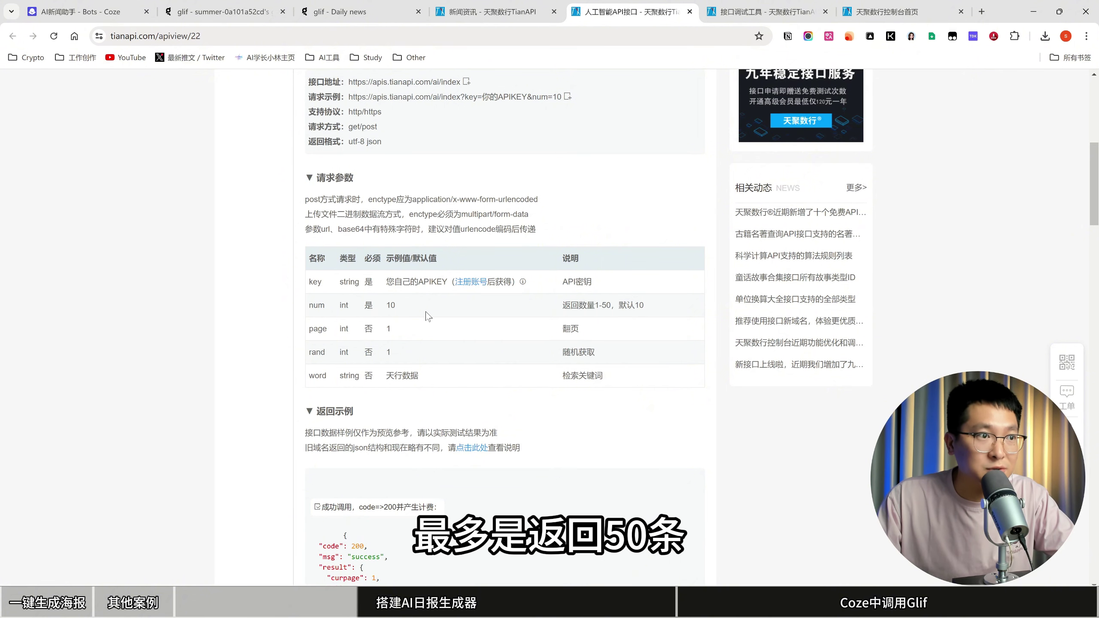
Run a test request for the 人工智能 interface with num 10 in the debugging tool and look through the returned news list.
left_click(740, 9)
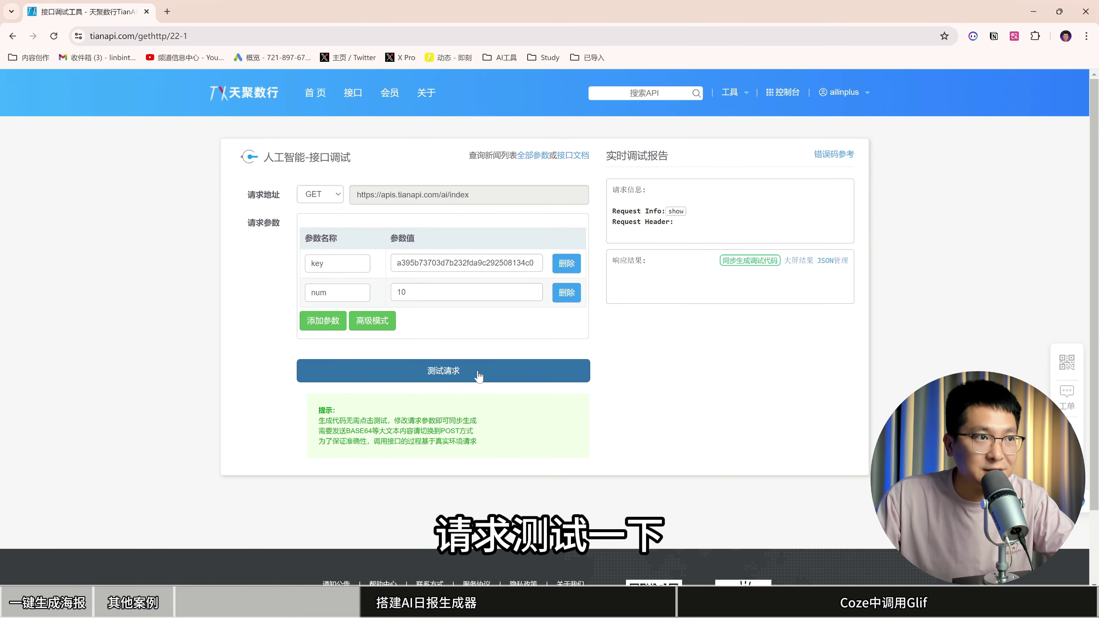
left_click(479, 371)
scroll(478, 371, "down", 4)
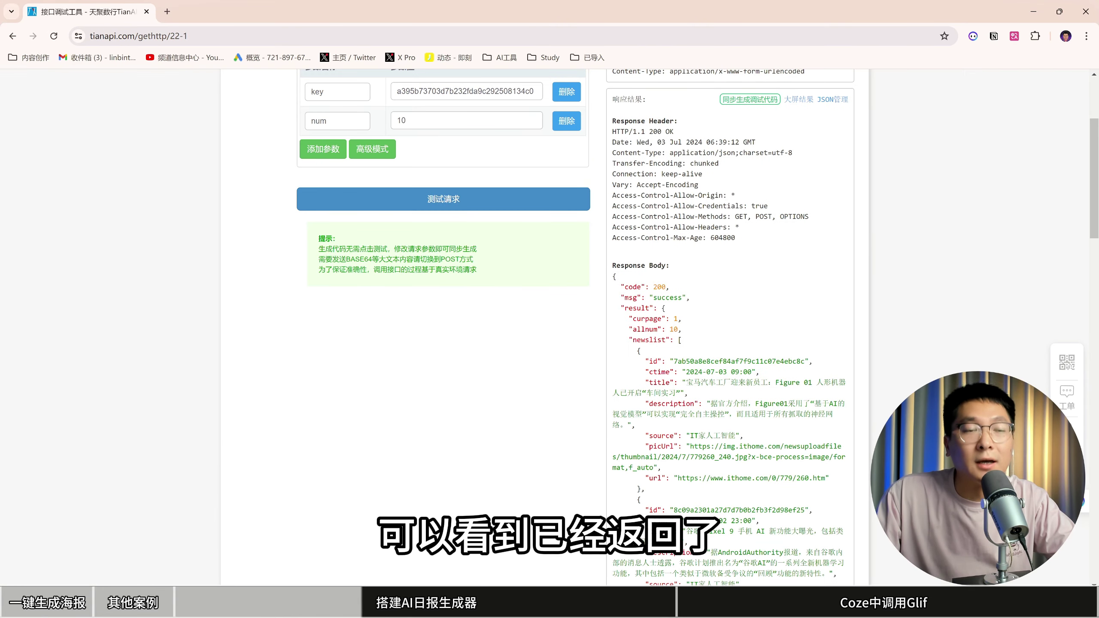
scroll(549, 325, "down", 1)
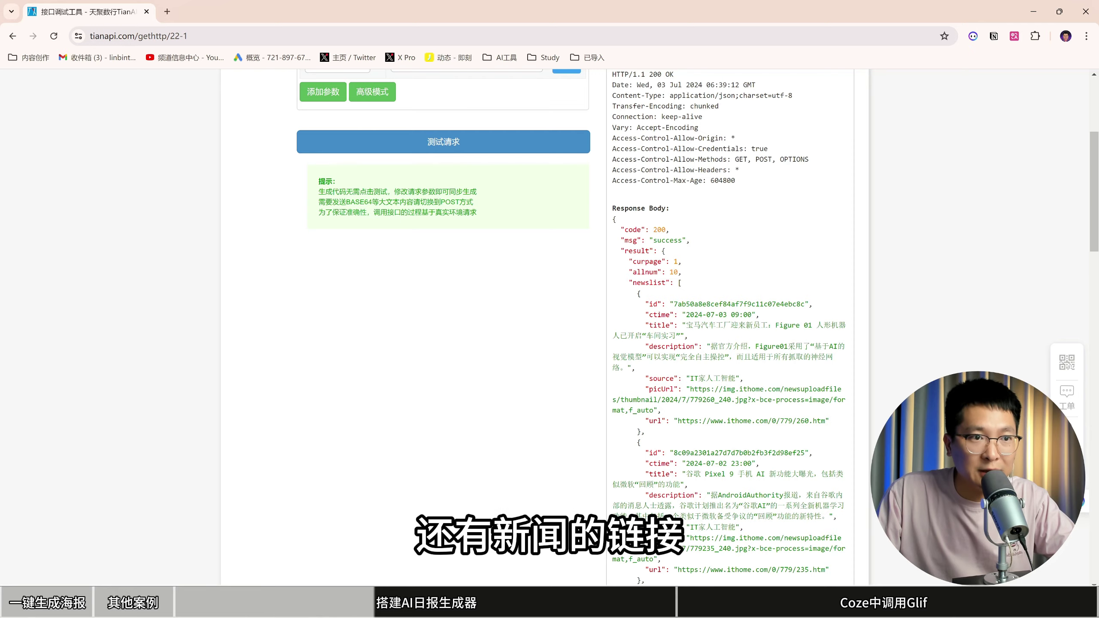
scroll(659, 451, "down", 10)
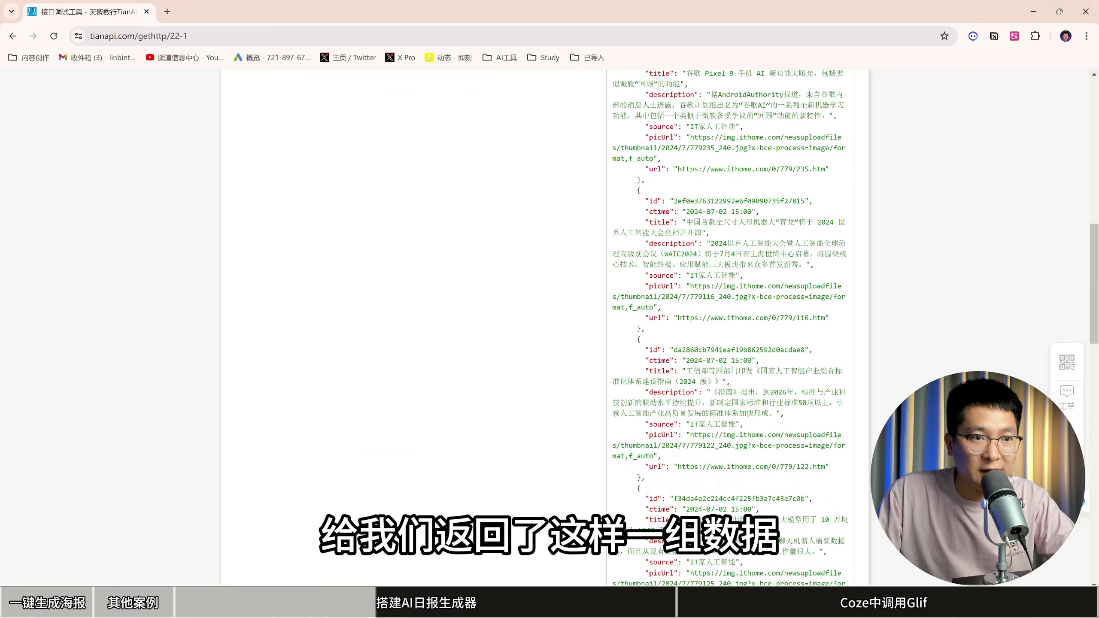
scroll(730, 324, "down", 15)
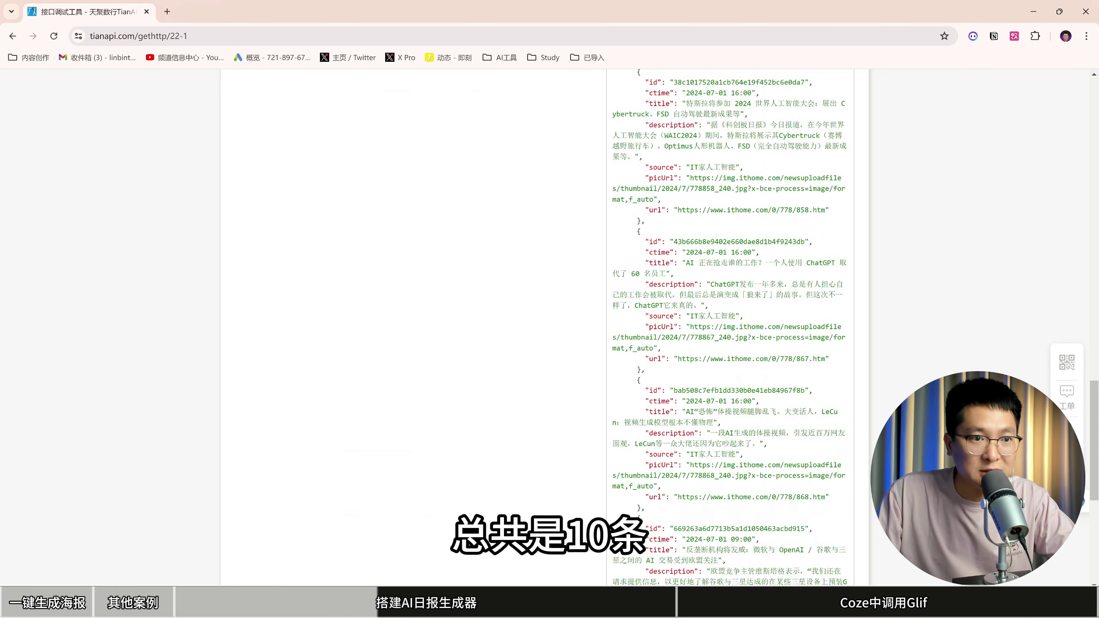
scroll(560, 585, "up", 10)
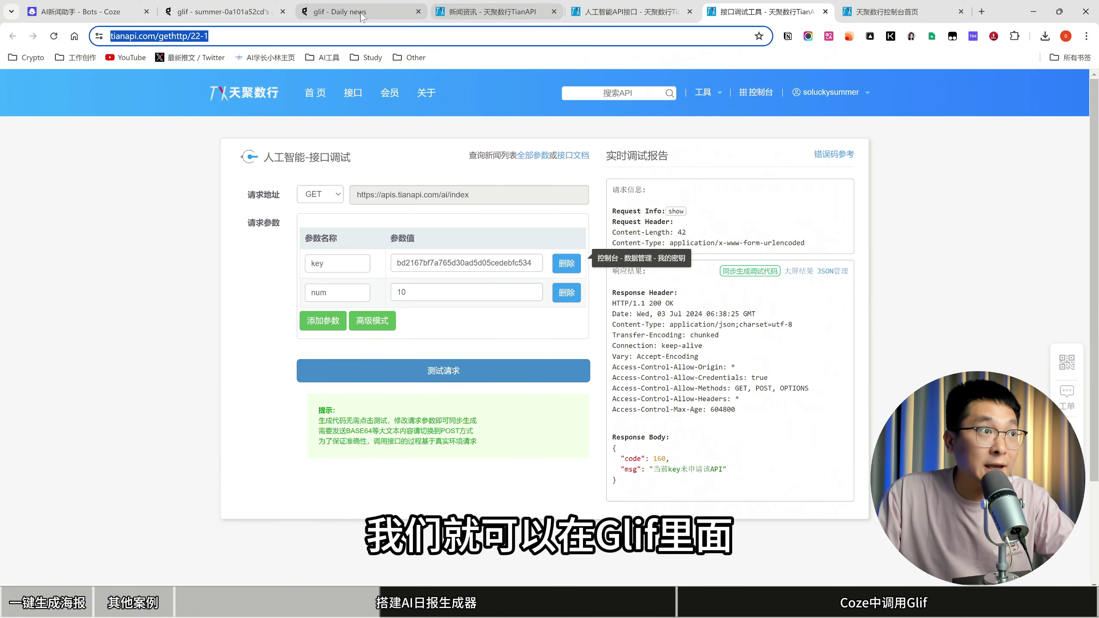
Switch to the Daily news glif and compare web1's URL with the request address and parameters in the TianAPI debugging tool.
left_click(359, 12)
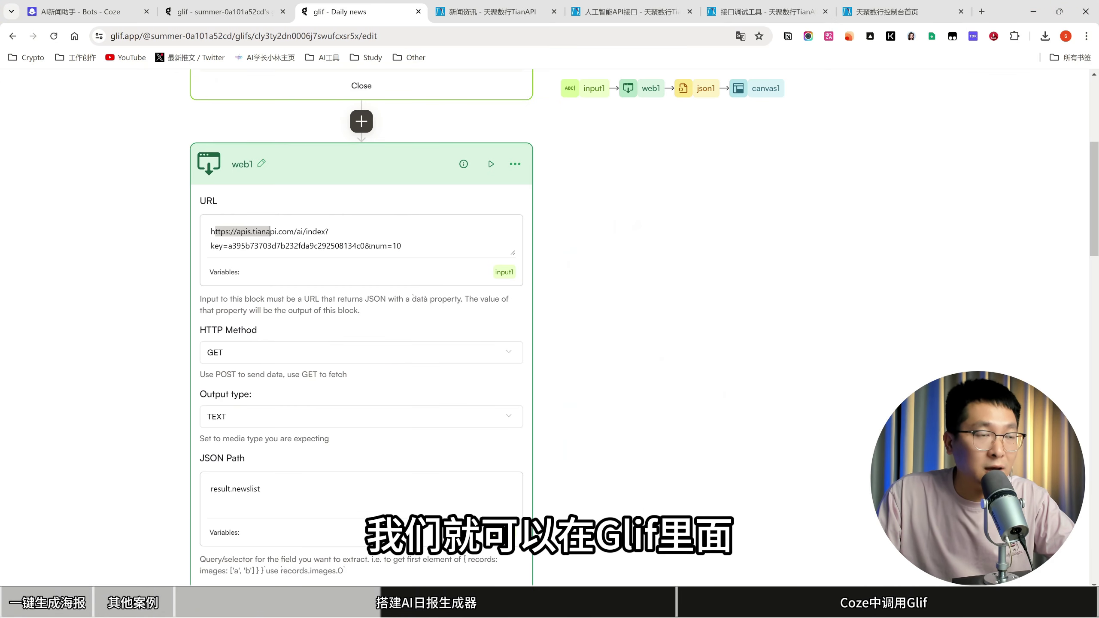
left_click(401, 245)
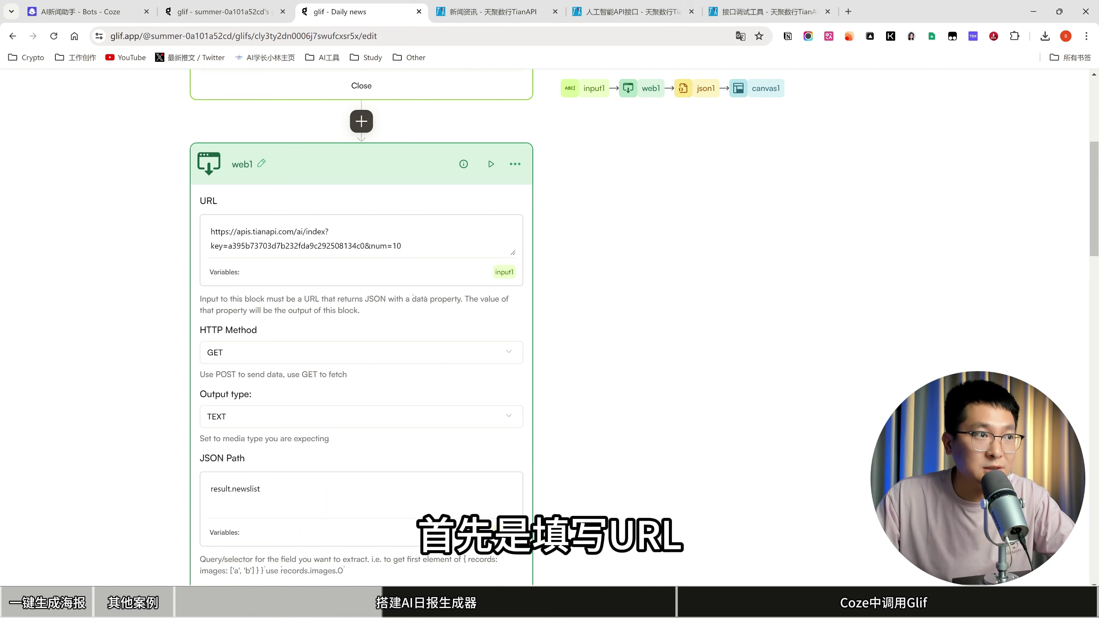
left_click(796, 6)
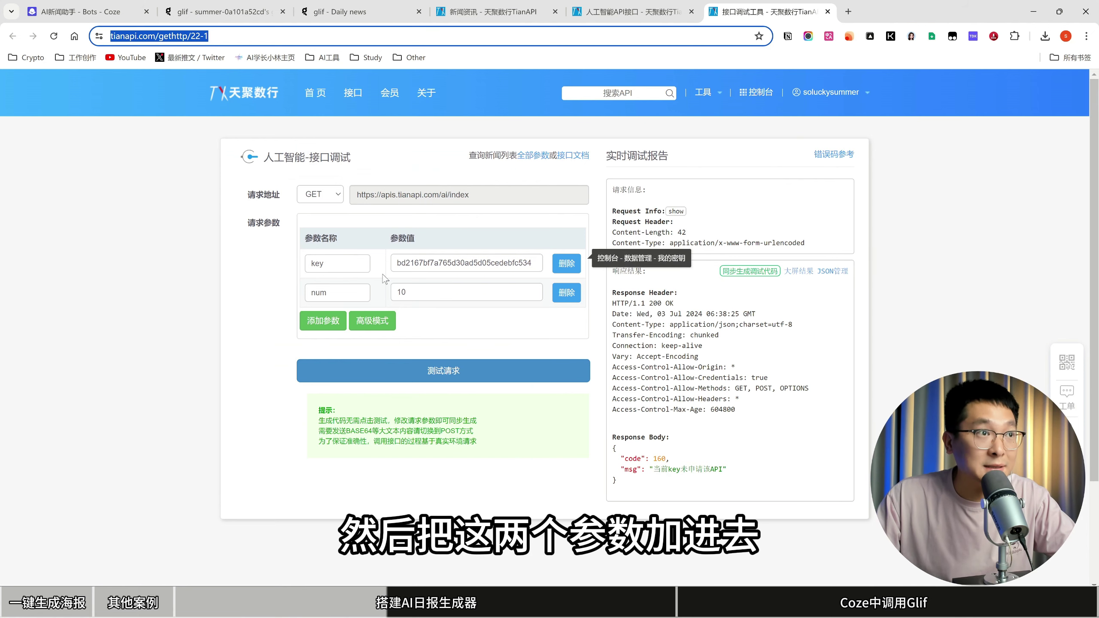
left_click(342, 12)
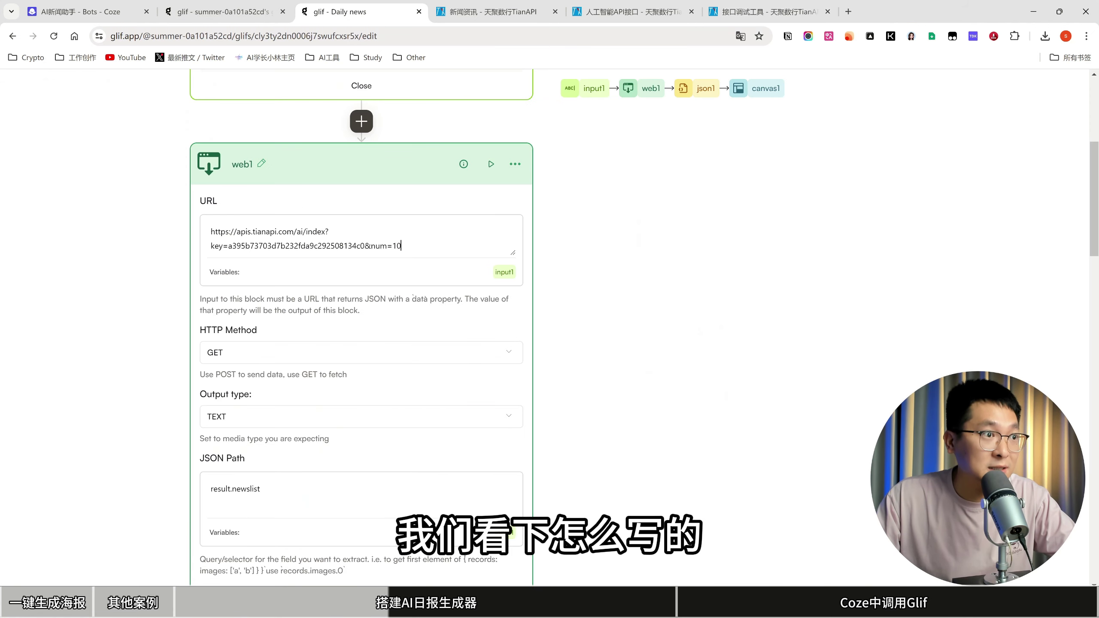
Point out the question mark, key, ampersand and num parts of web1's URL, and review the JSON response they return.
left_click_drag(513, 231, 326, 232)
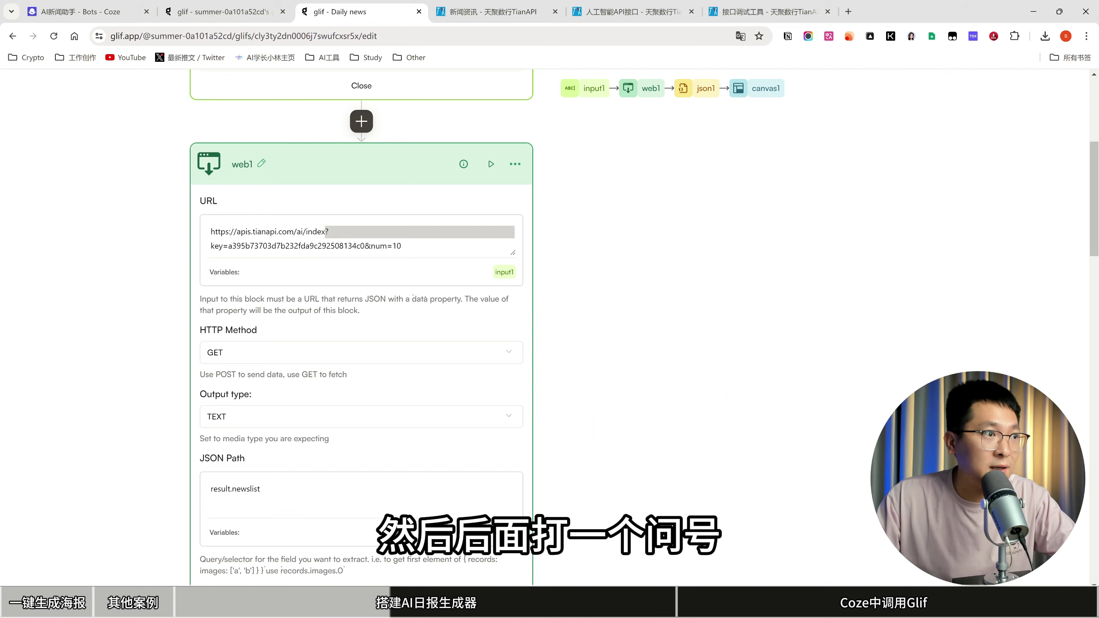
left_click_drag(228, 245, 365, 245)
left_click(365, 245)
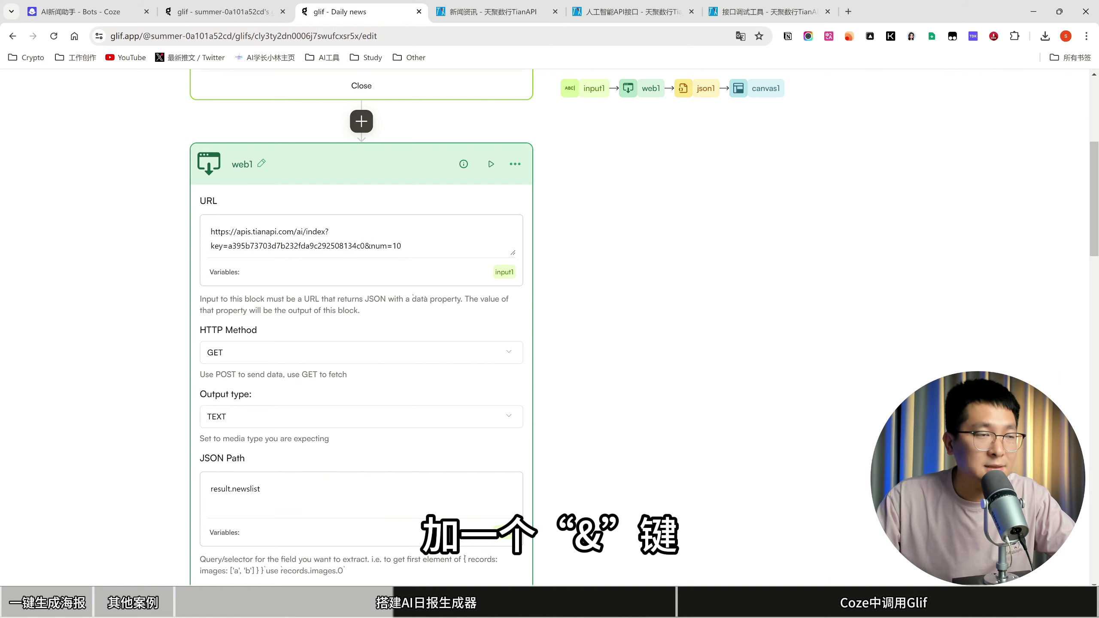
left_click_drag(371, 246, 386, 245)
left_click(454, 246)
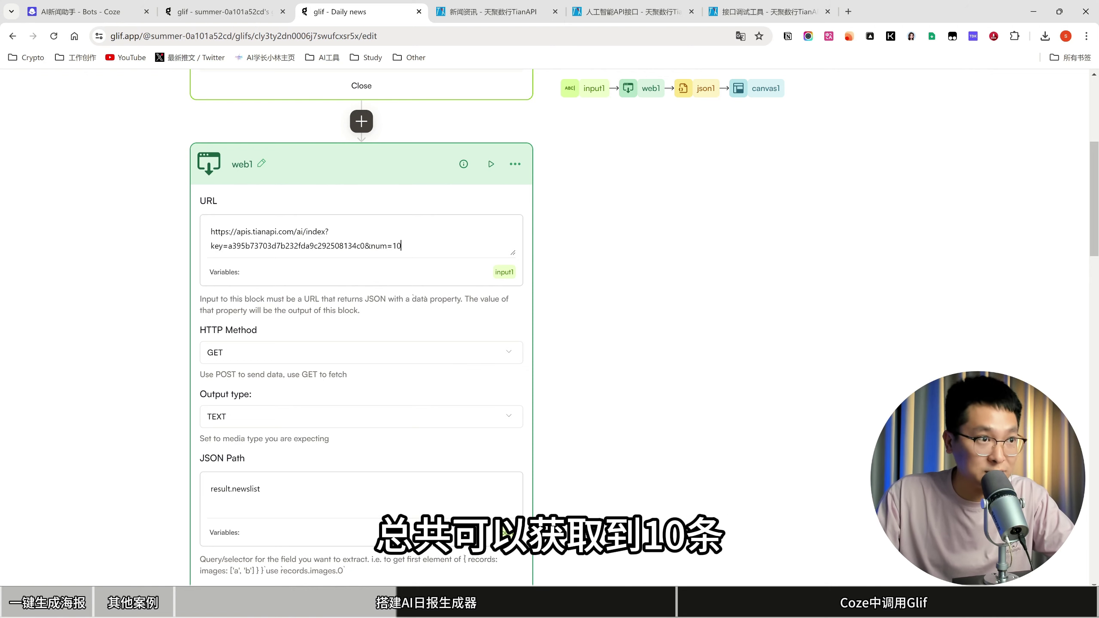
left_click_drag(425, 245, 202, 231)
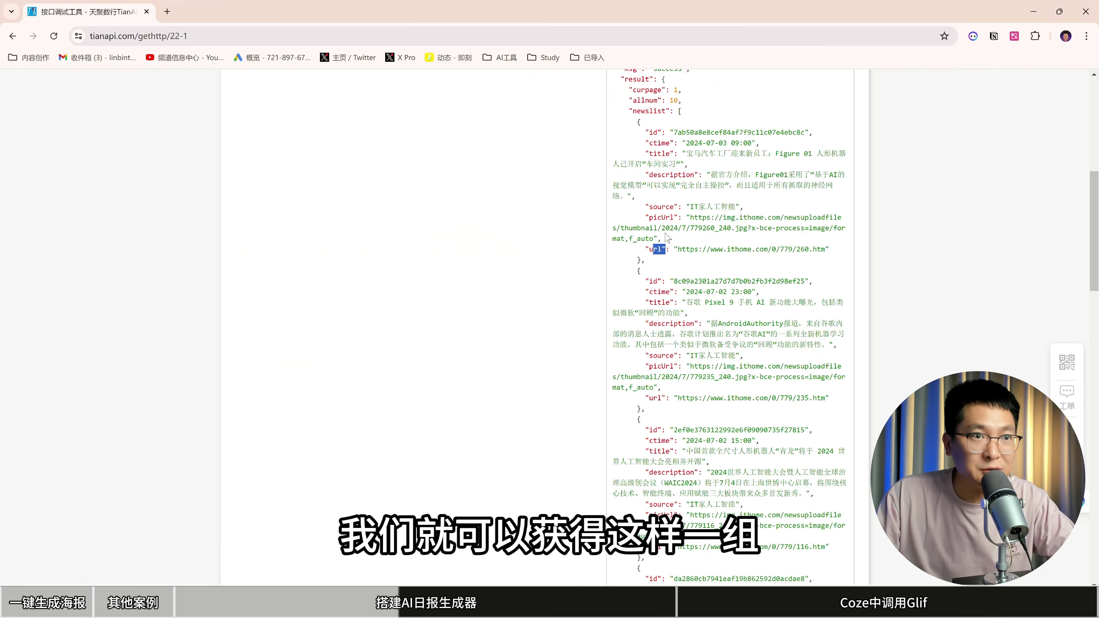
scroll(731, 347, "up", 10)
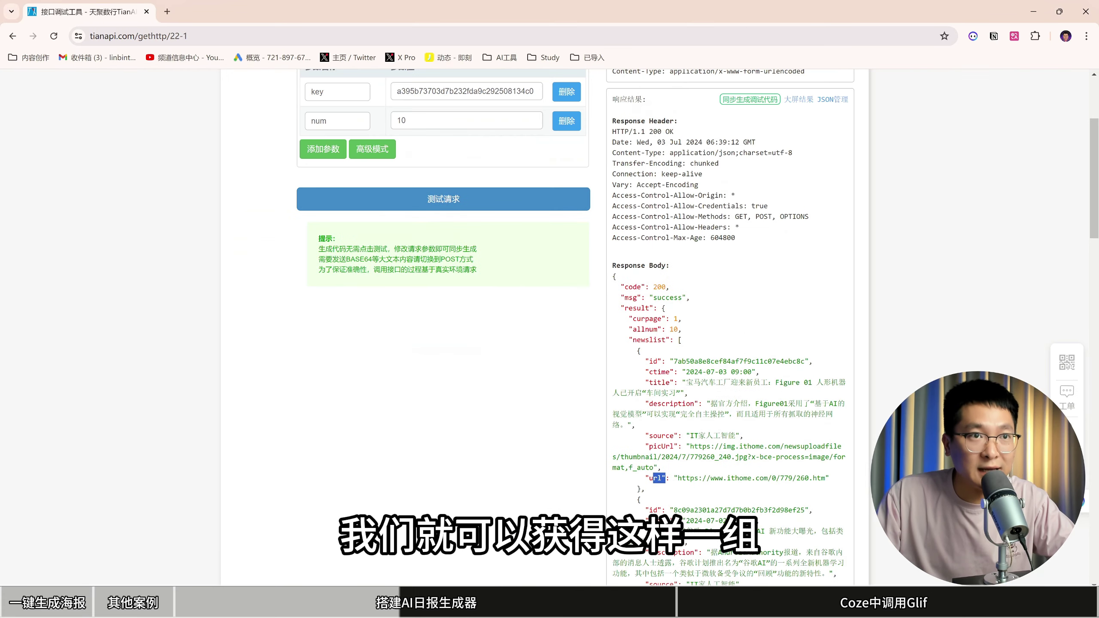
scroll(698, 355, "down", 5)
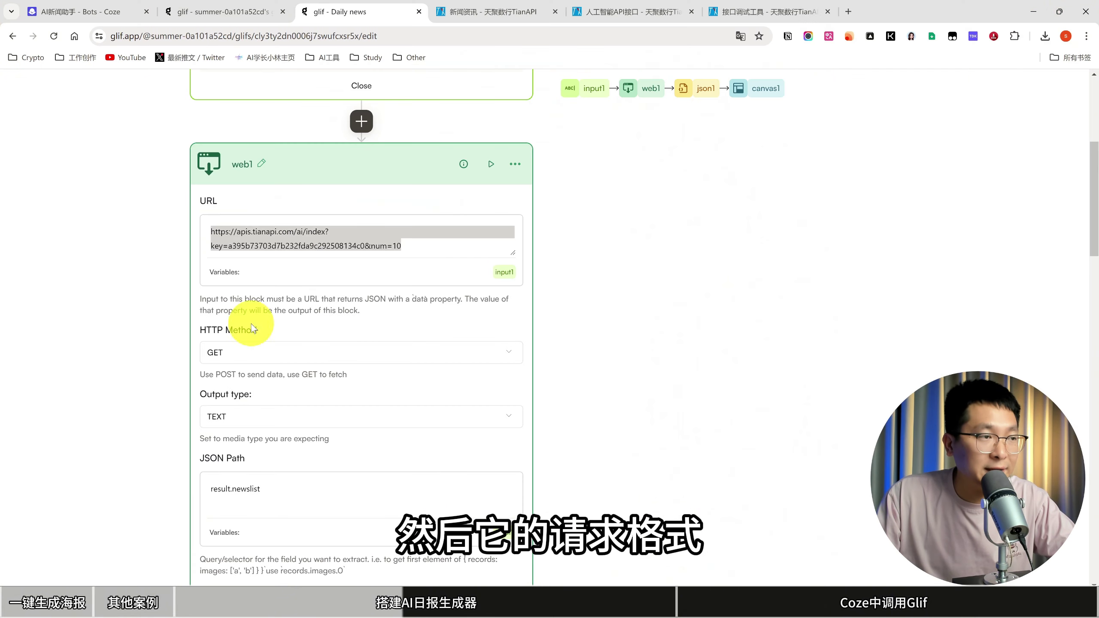
Show the options of web1's HTTP Method and Output type, leaving them at GET and TEXT.
left_click(216, 347)
left_click(181, 332)
scroll(213, 387, "down", 1)
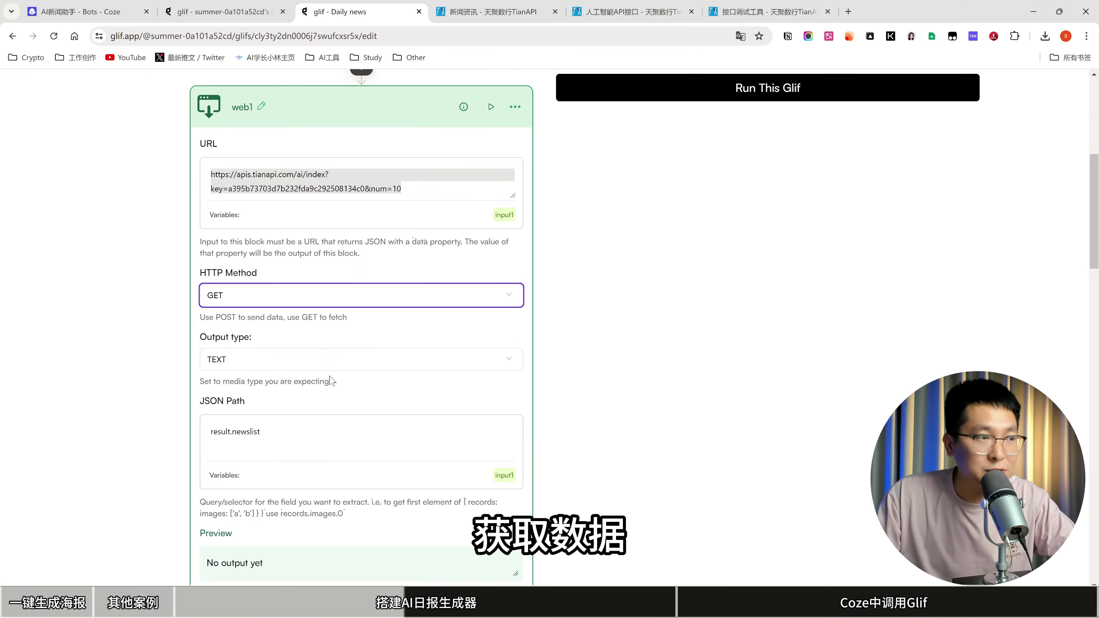
left_click(264, 366)
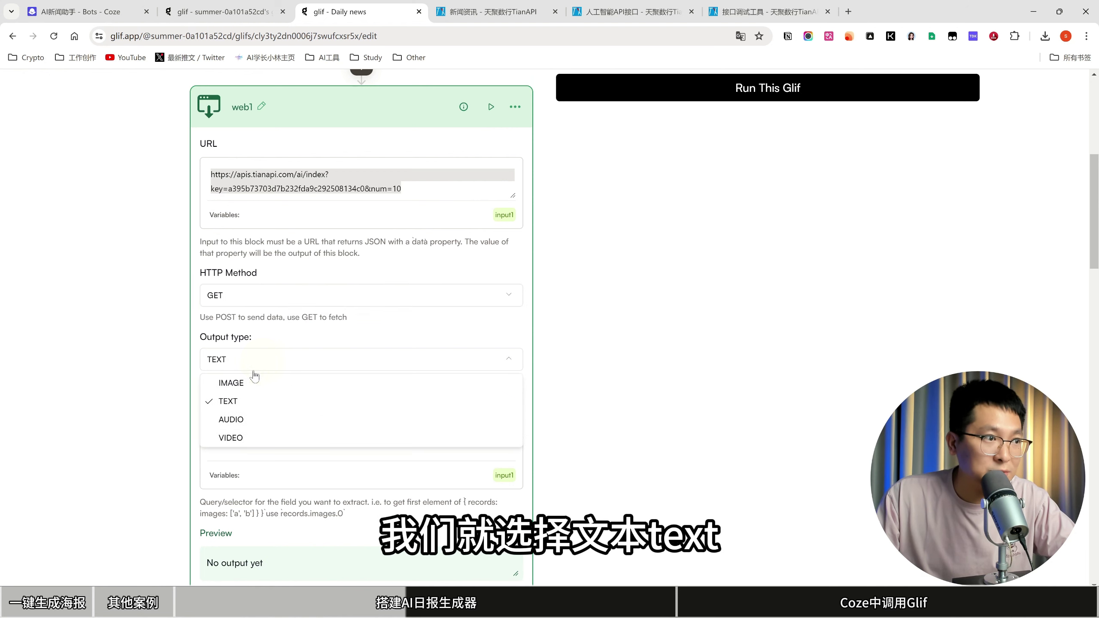
left_click(173, 382)
scroll(172, 379, "down", 3)
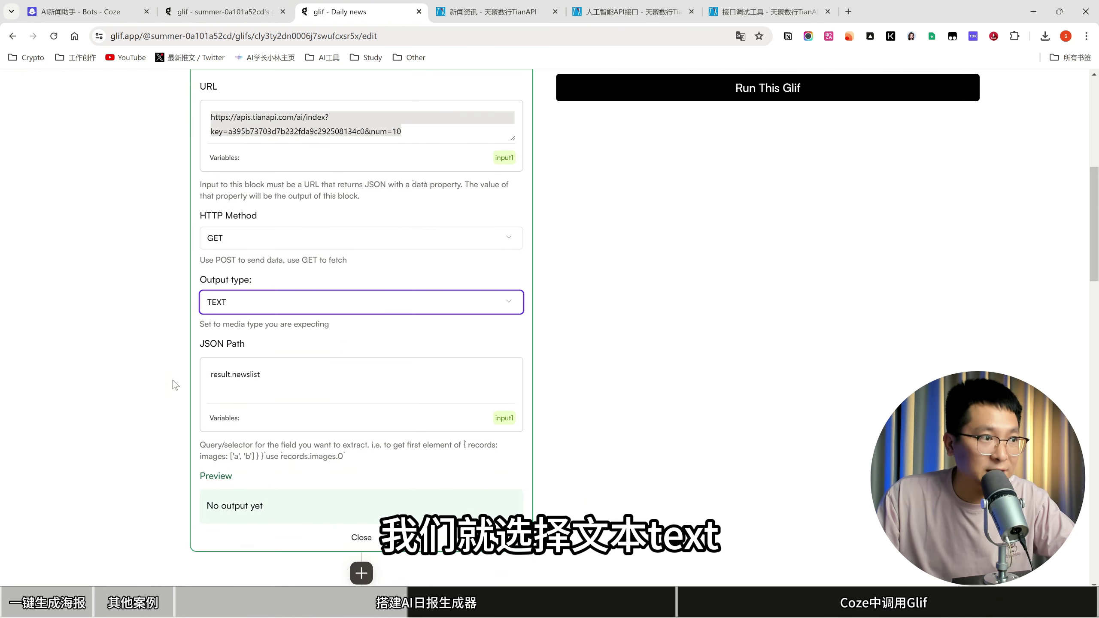
Place the debugging window beside the glif and point out result and newslist in the response body to explain web1's JSON Path.
key("Tab")
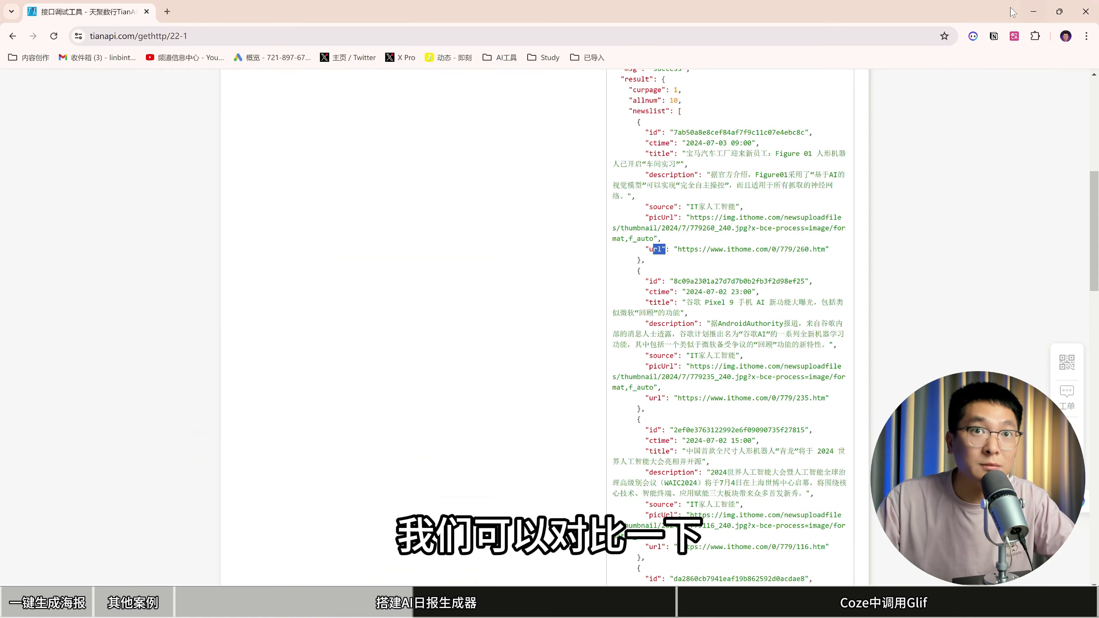
left_click(1059, 11)
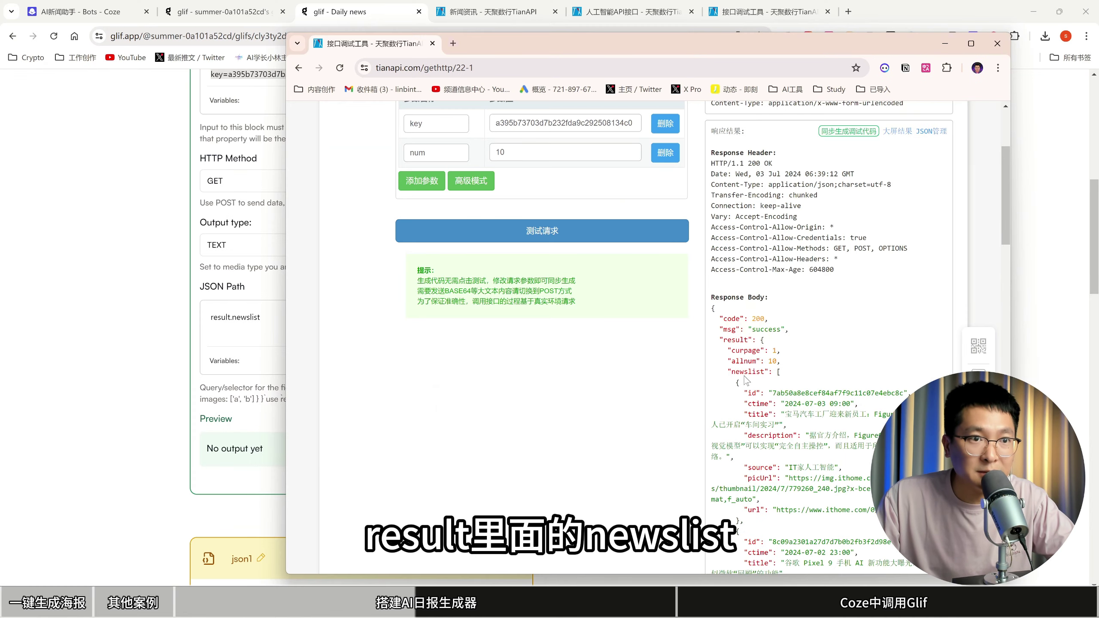
left_click_drag(779, 371, 793, 448)
scroll(793, 448, "down", 1)
left_click(793, 449)
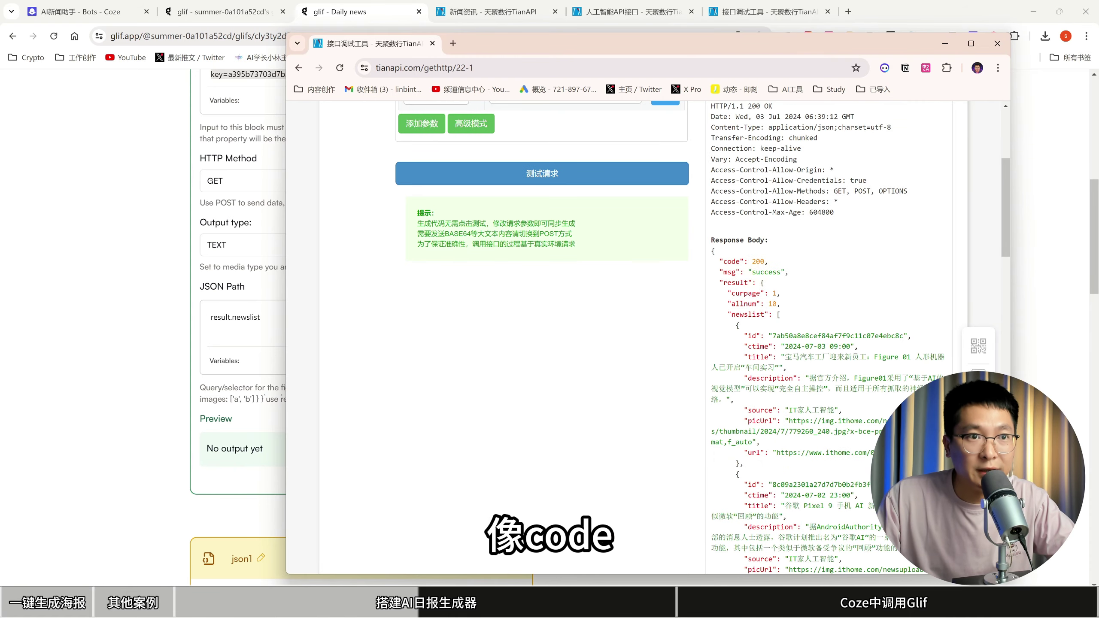
left_click_drag(723, 261, 776, 295)
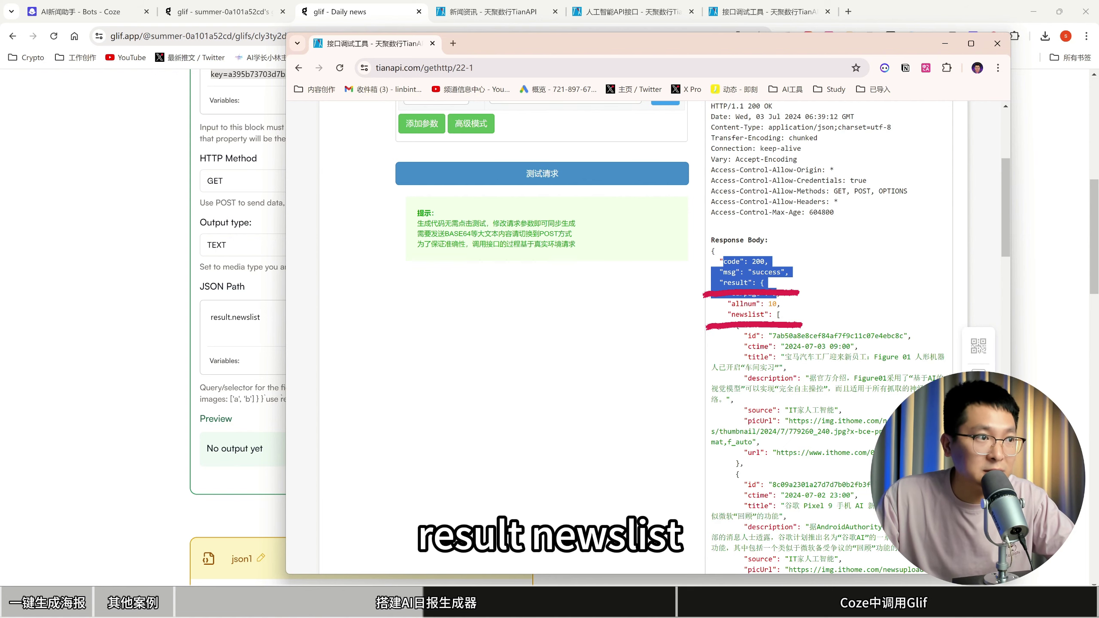
left_click_drag(775, 315, 739, 452)
Return to the Daily news glif, run the web1 block on its own and review its preview output against its URL.
left_click(50, 351)
scroll(50, 352, "up", 4)
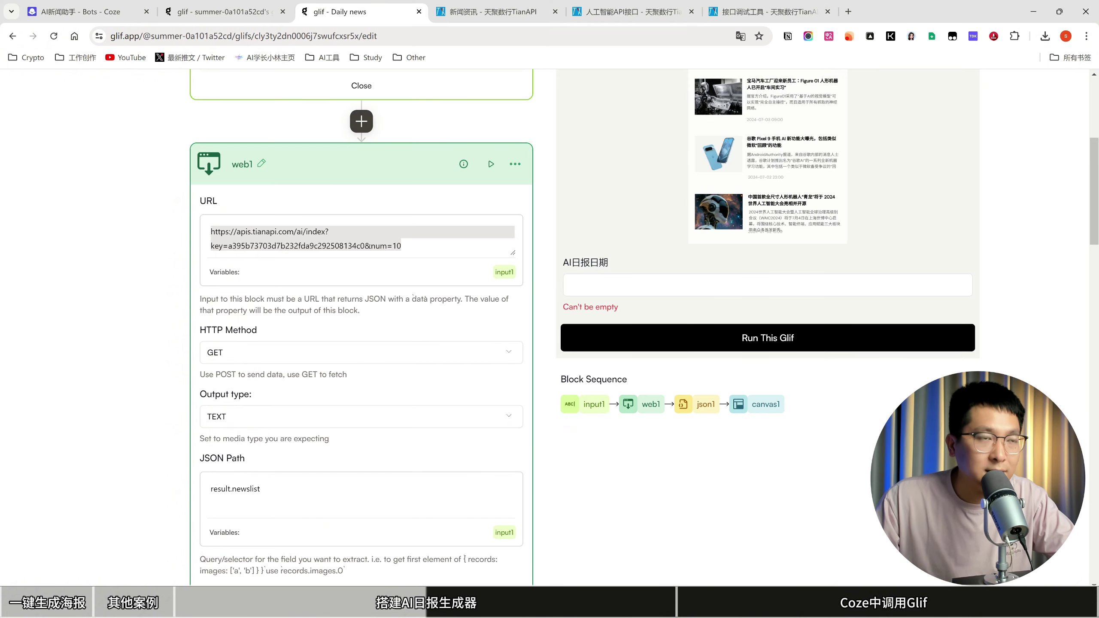
left_click(491, 169)
scroll(389, 319, "down", 3)
scroll(390, 319, "down", 2)
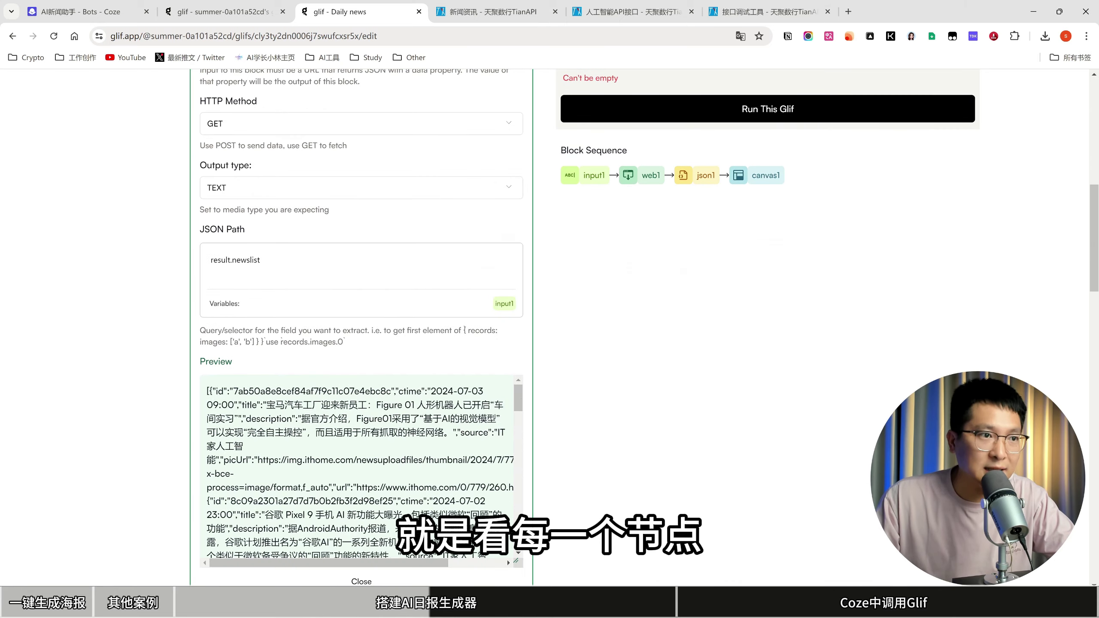
scroll(398, 402, "up", 5)
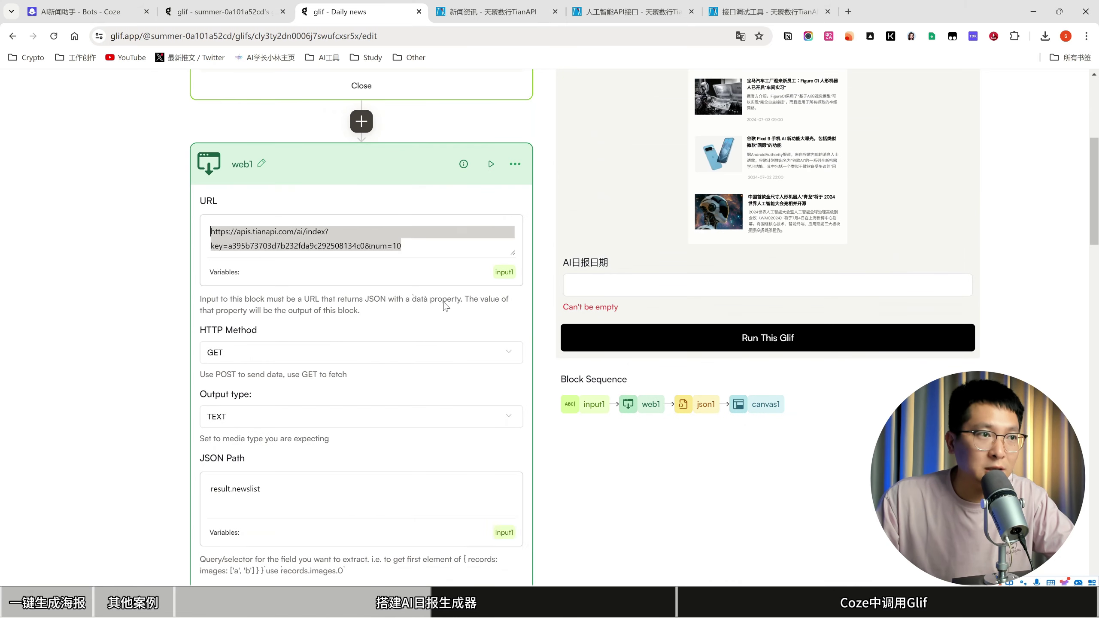
left_click_drag(401, 246, 211, 232)
scroll(395, 333, "down", 3)
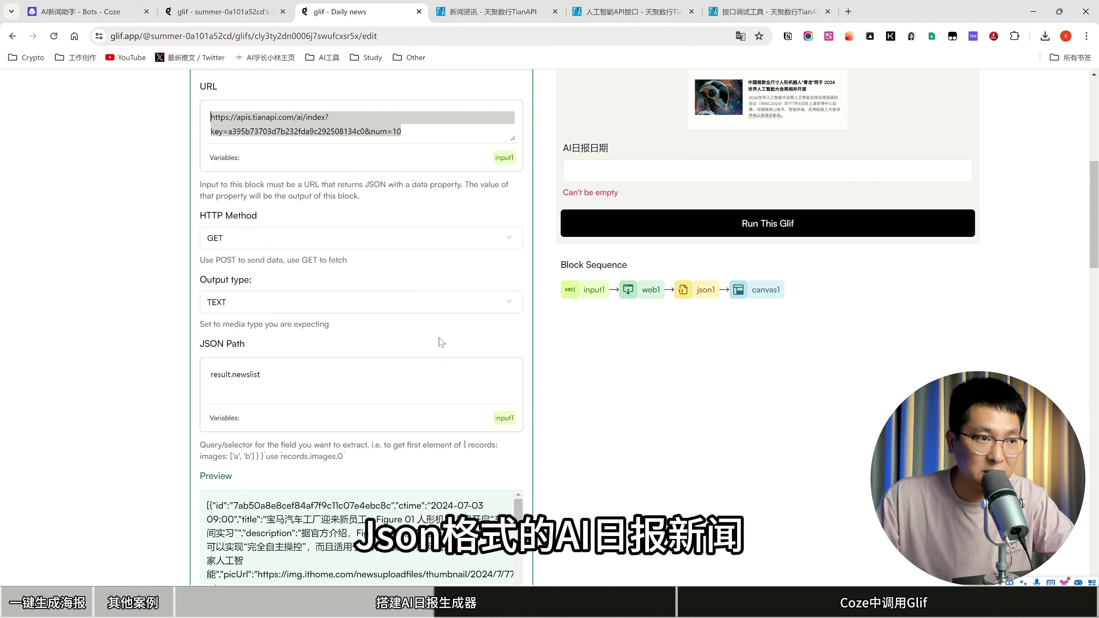
Review the news items in web1's preview, highlighting the first entry and reading on through the following ones.
scroll(422, 466, "up", 1)
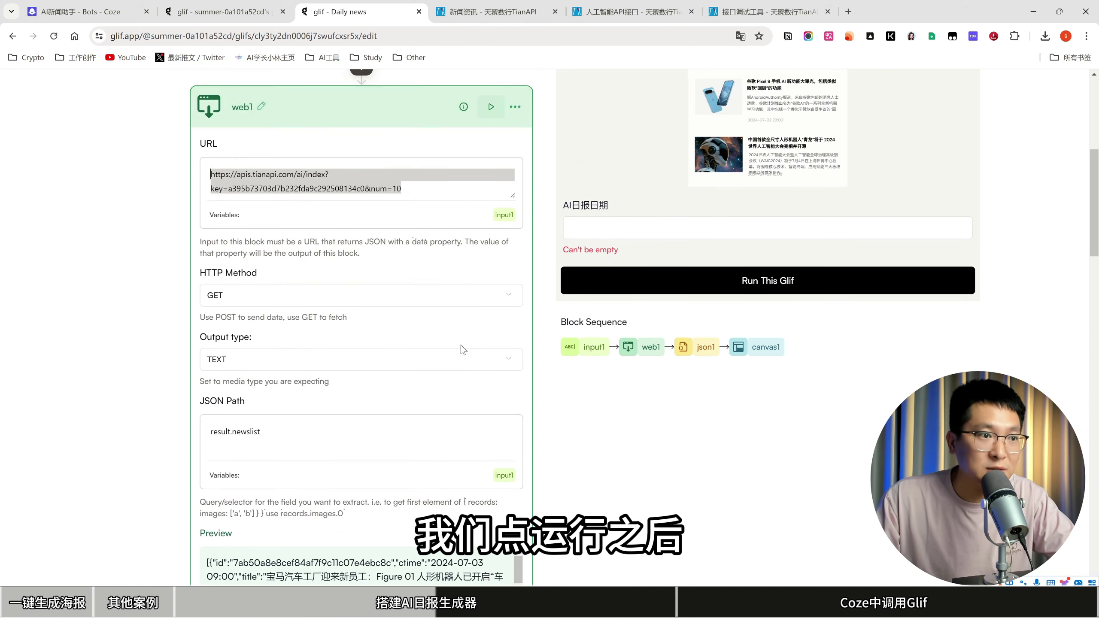
scroll(441, 406, "down", 2)
scroll(442, 406, "down", 3)
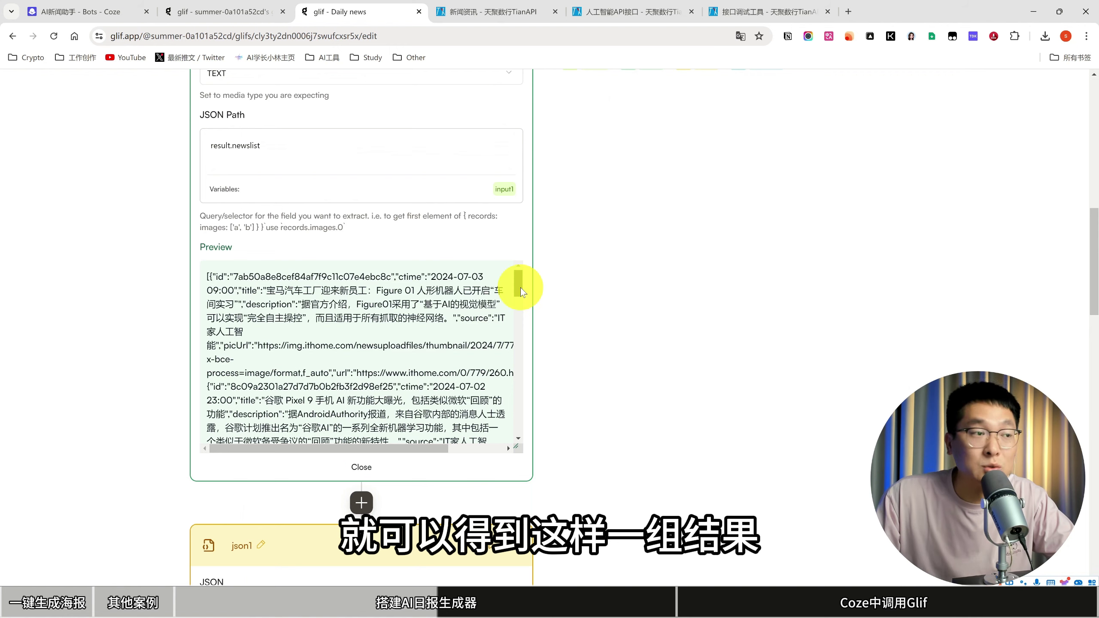
left_click_drag(208, 276, 275, 361)
scroll(276, 361, "down", 2)
left_click(275, 362)
scroll(275, 362, "down", 5)
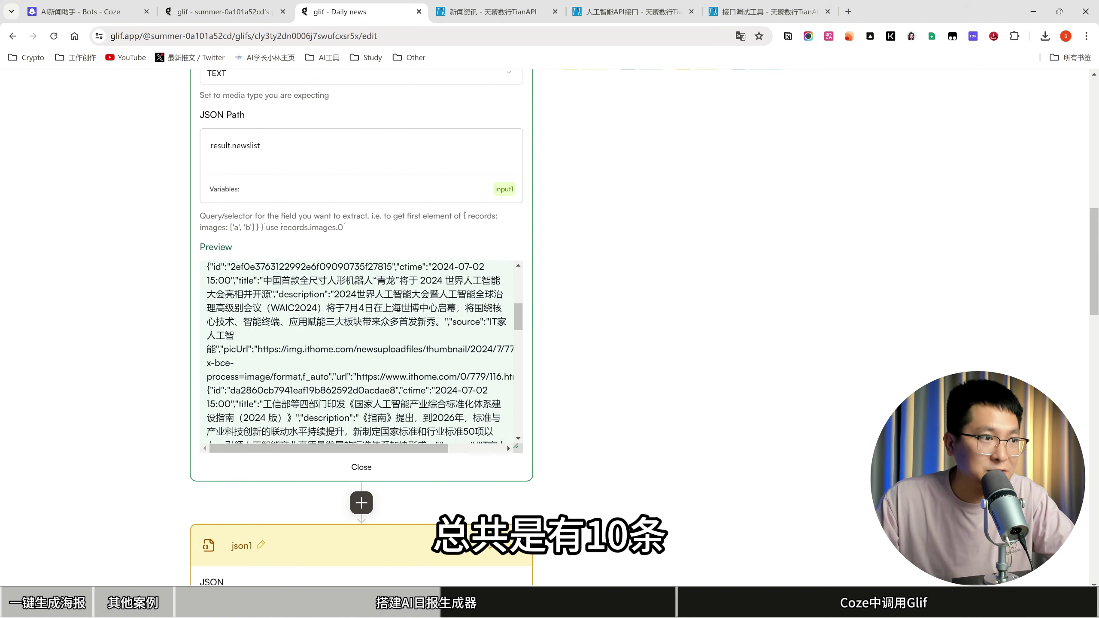
scroll(276, 362, "down", 5)
Show the JSON Extractor entry in the list of blocks that can be added before json1, without adding one.
scroll(608, 385, "down", 6)
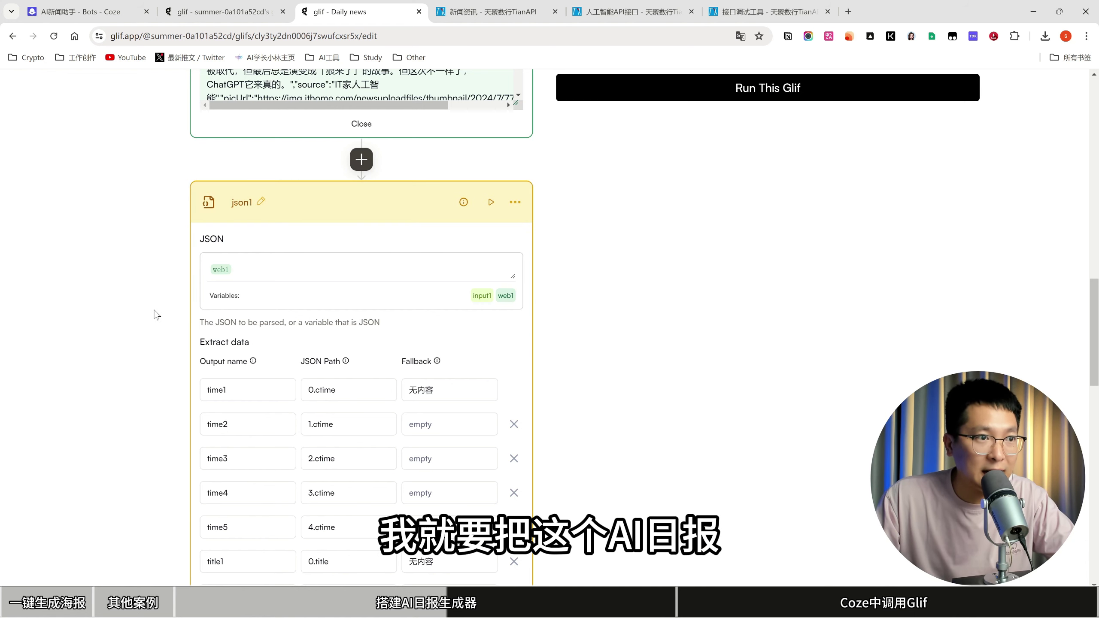
scroll(153, 313, "down", 2)
scroll(154, 314, "up", 3)
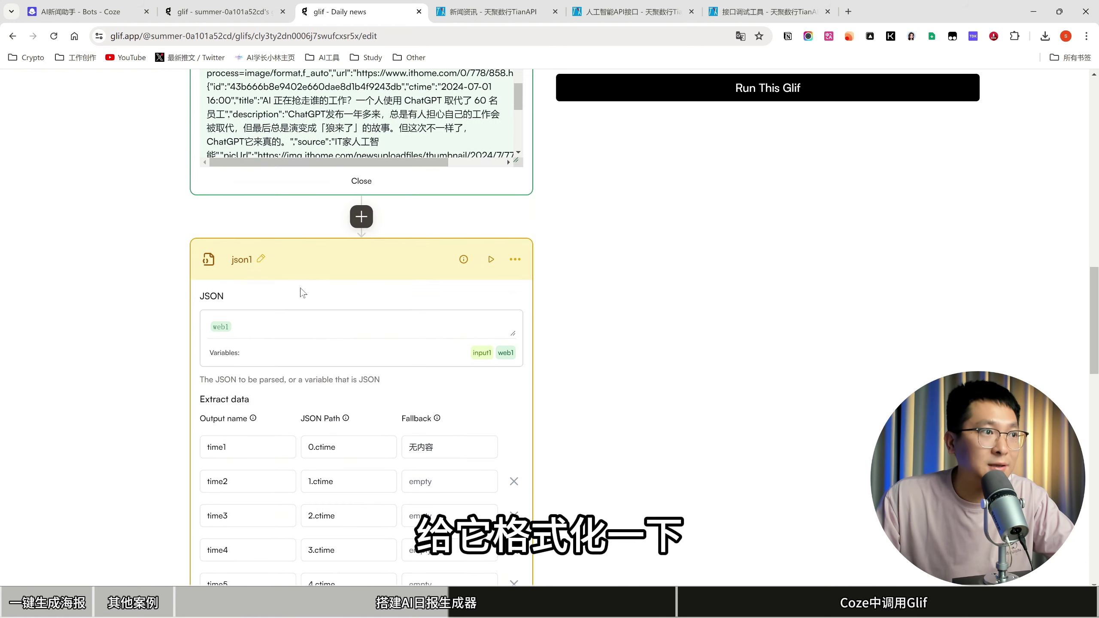
left_click(362, 216)
scroll(519, 447, "down", 3)
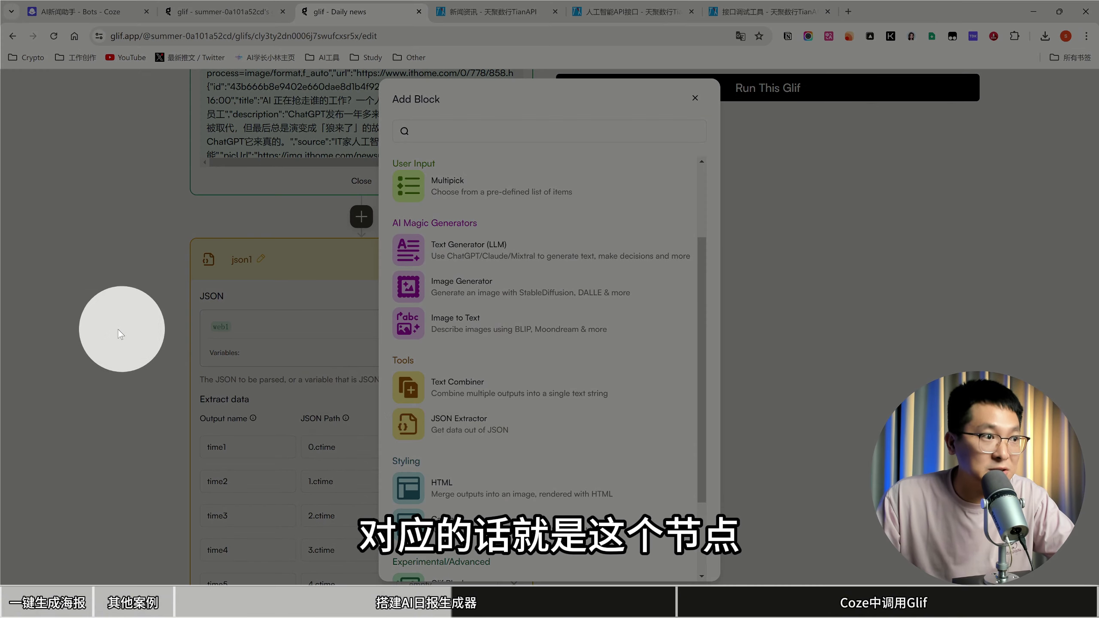
left_click(129, 331)
Review json1's JSON input from web1 and its Output name, JSON Path and Fallback columns under Extract data.
scroll(249, 377, "up", 5)
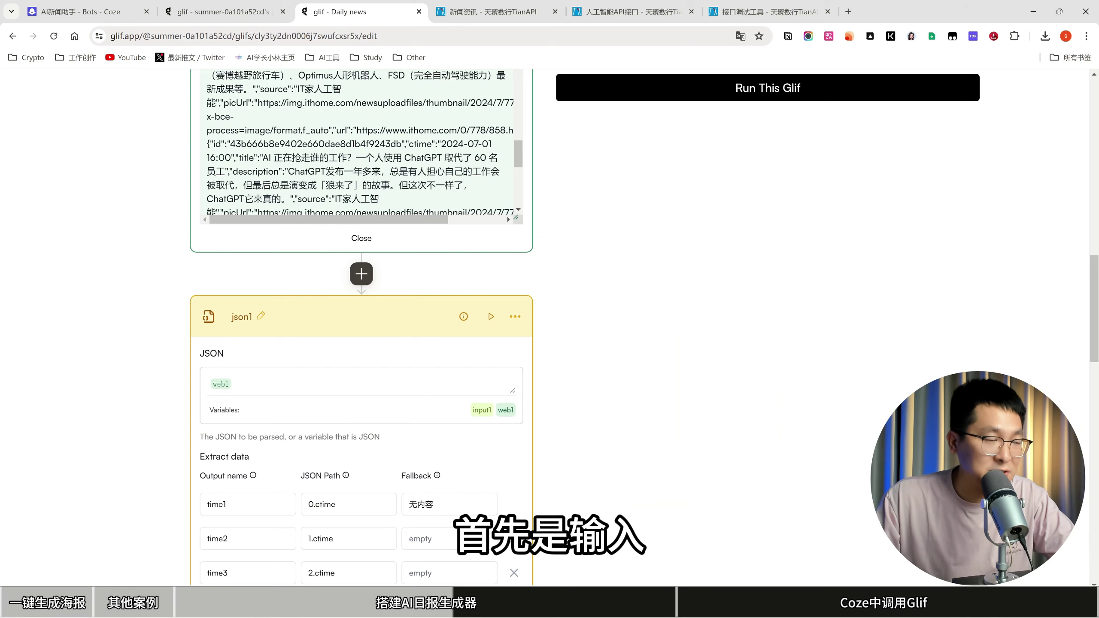
scroll(178, 360, "up", 8)
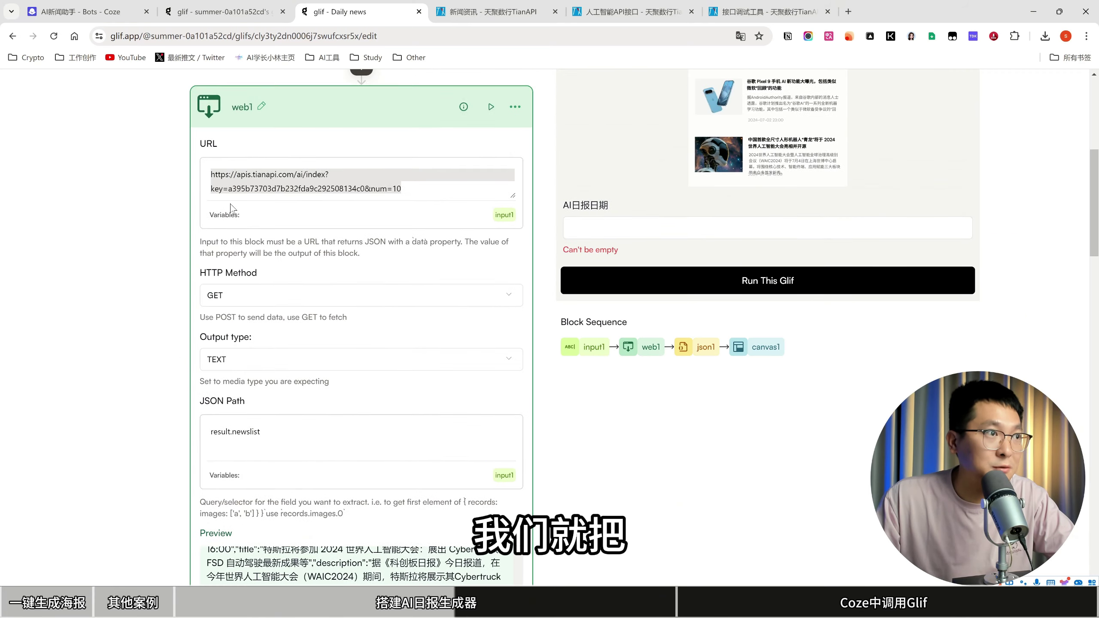
scroll(151, 308, "down", 4)
scroll(151, 308, "down", 13)
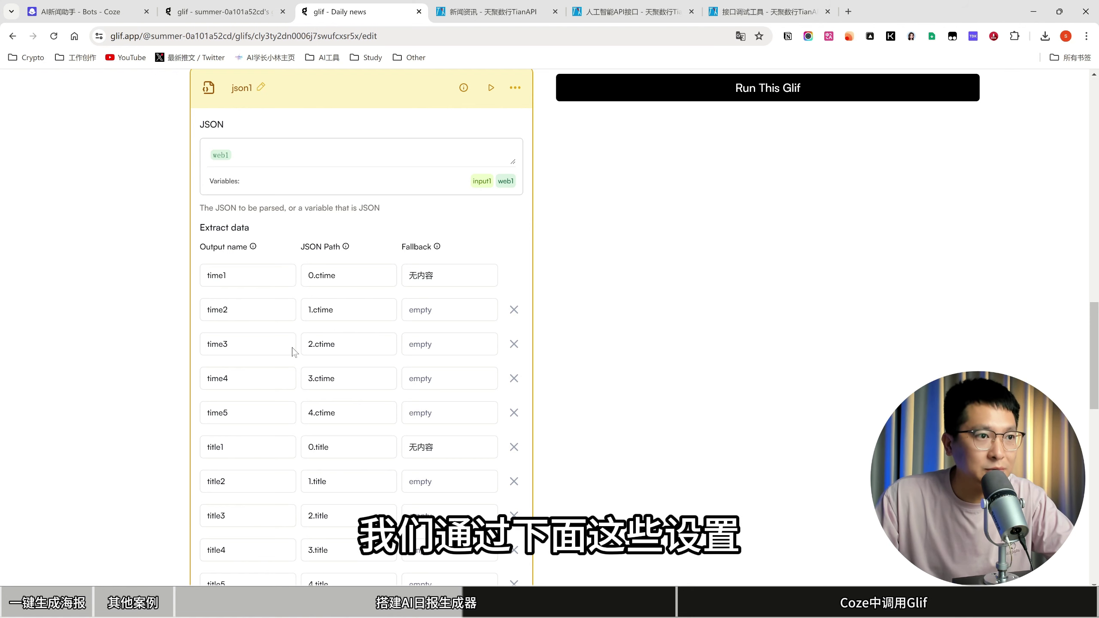
scroll(292, 347, "down", 5)
scroll(297, 373, "down", 1)
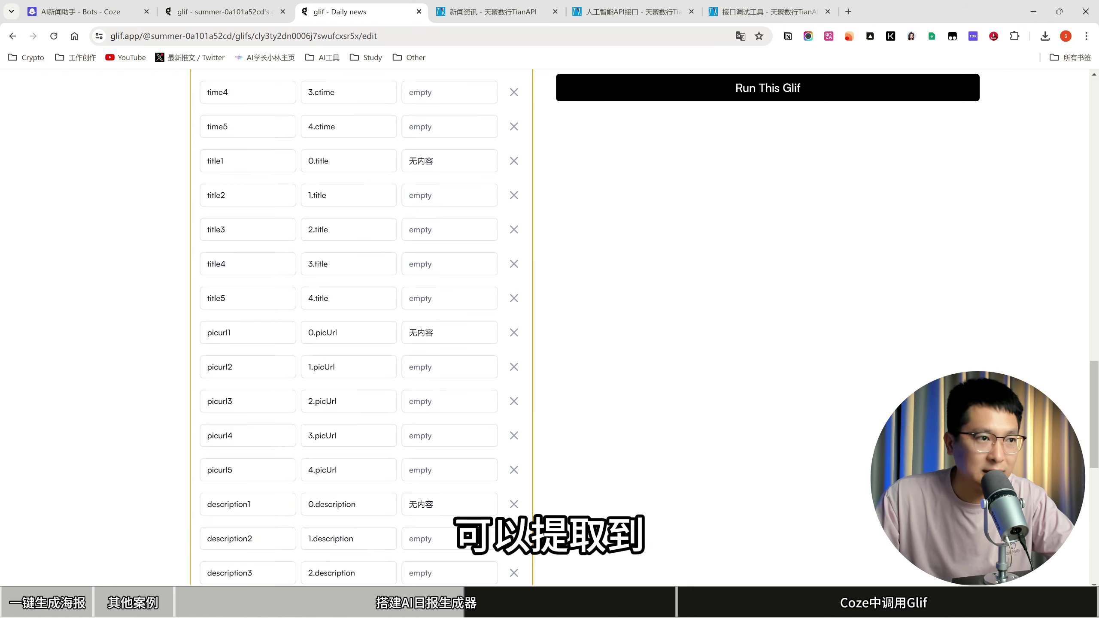
scroll(273, 380, "up", 8)
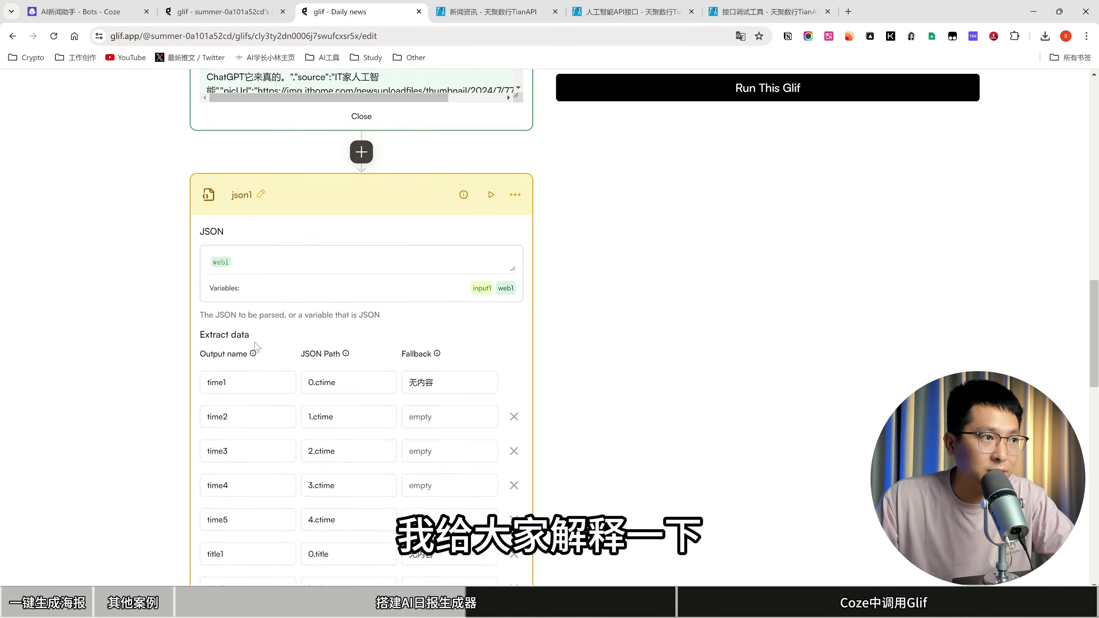
scroll(139, 248, "down", 2)
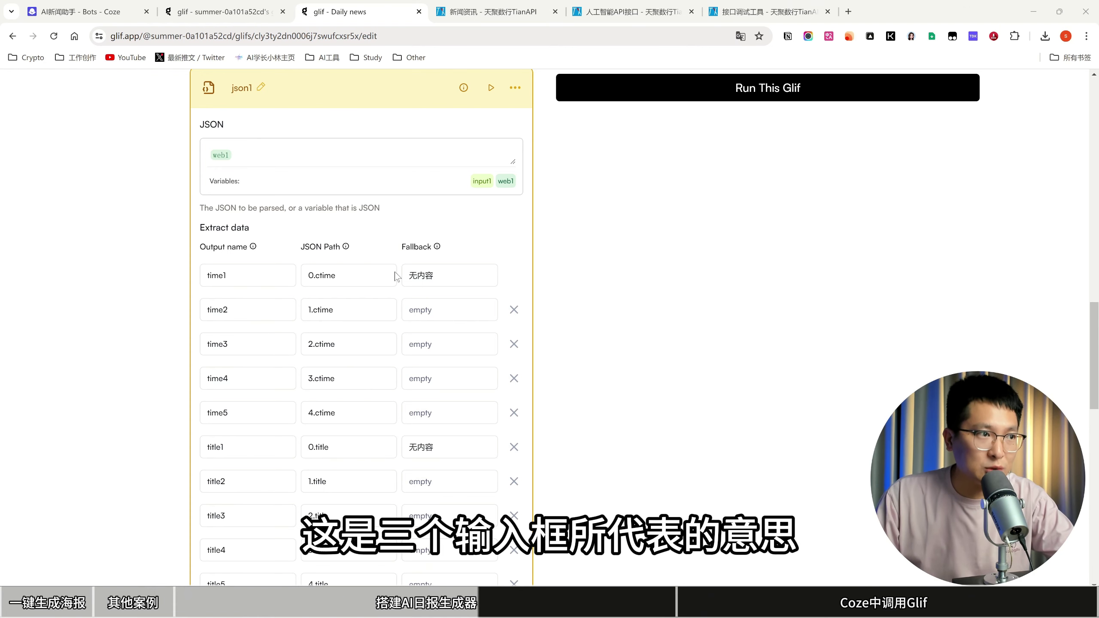
Examine a news item in the poster preview to identify the fields that json1 has to extract.
scroll(540, 337, "up", 7)
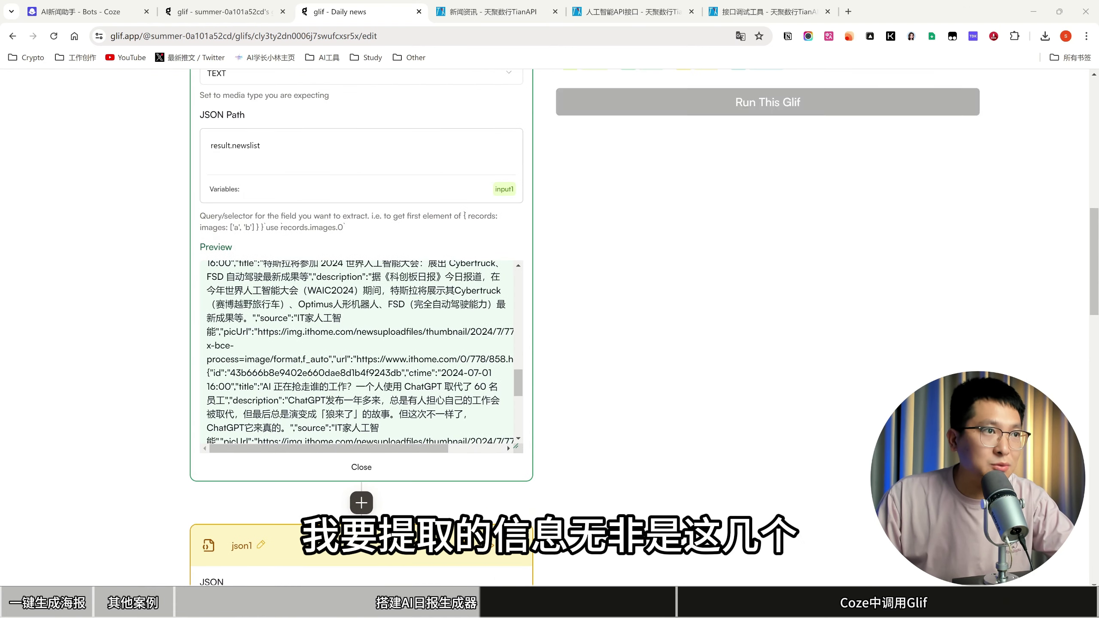
scroll(540, 337, "up", 6)
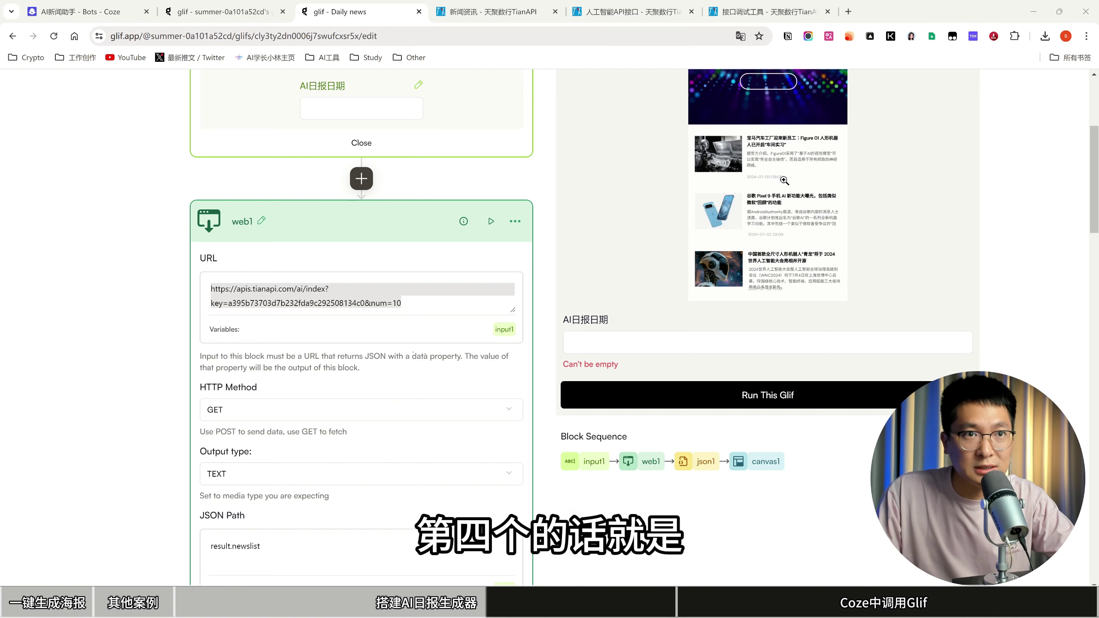
scroll(168, 421, "down", 15)
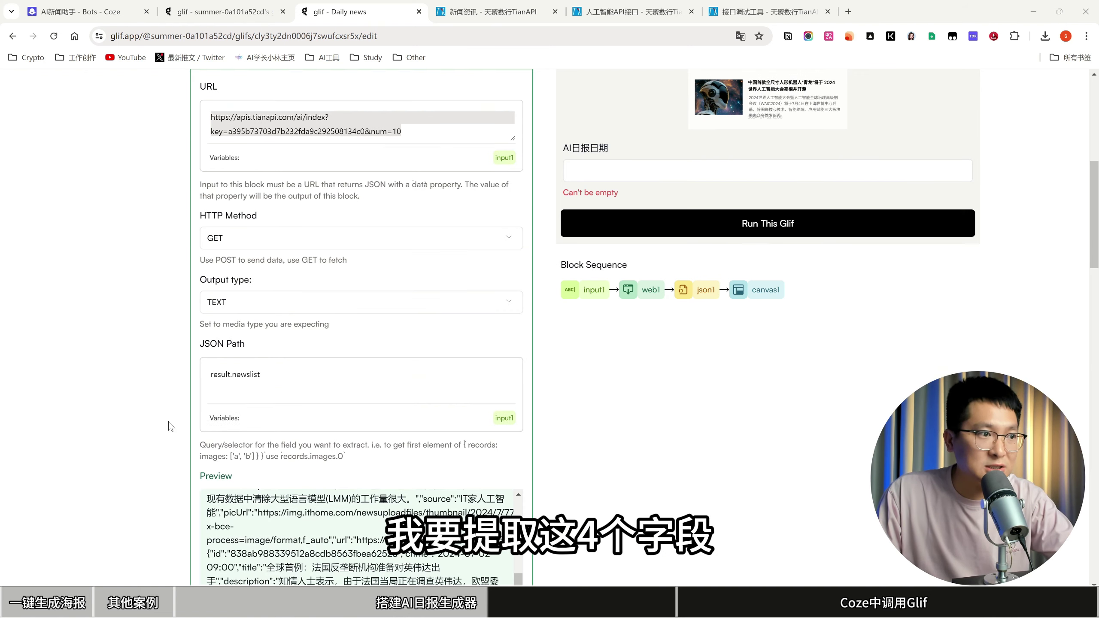
Point out the output names time1, title1, picurl1 and description1 in json1's Extract data list.
scroll(159, 422, "down", 4)
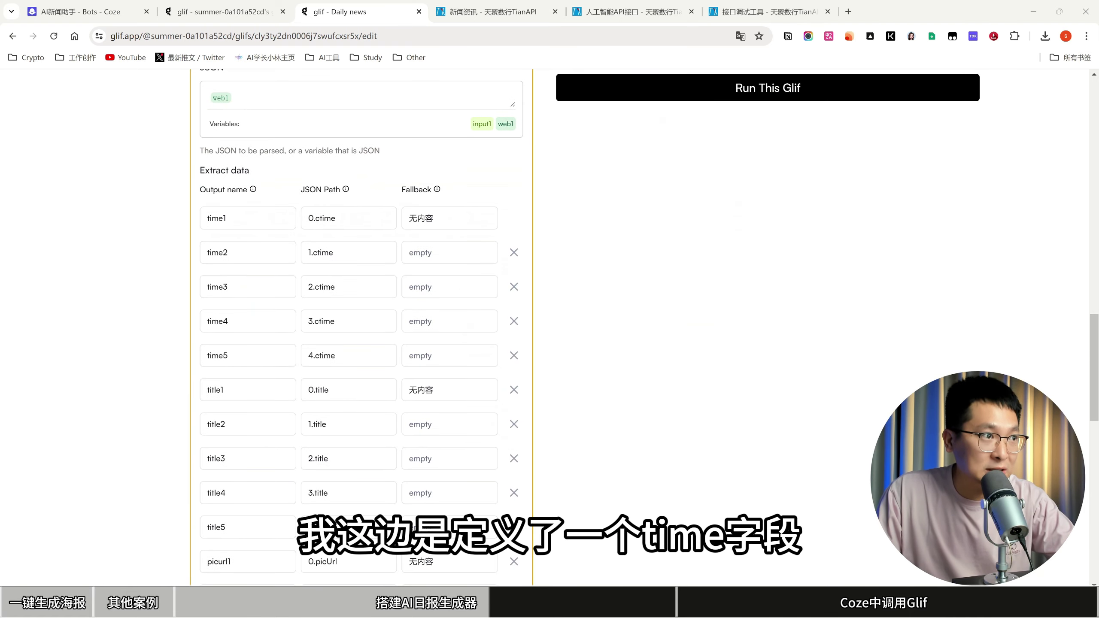
left_click(212, 218)
left_click(207, 389)
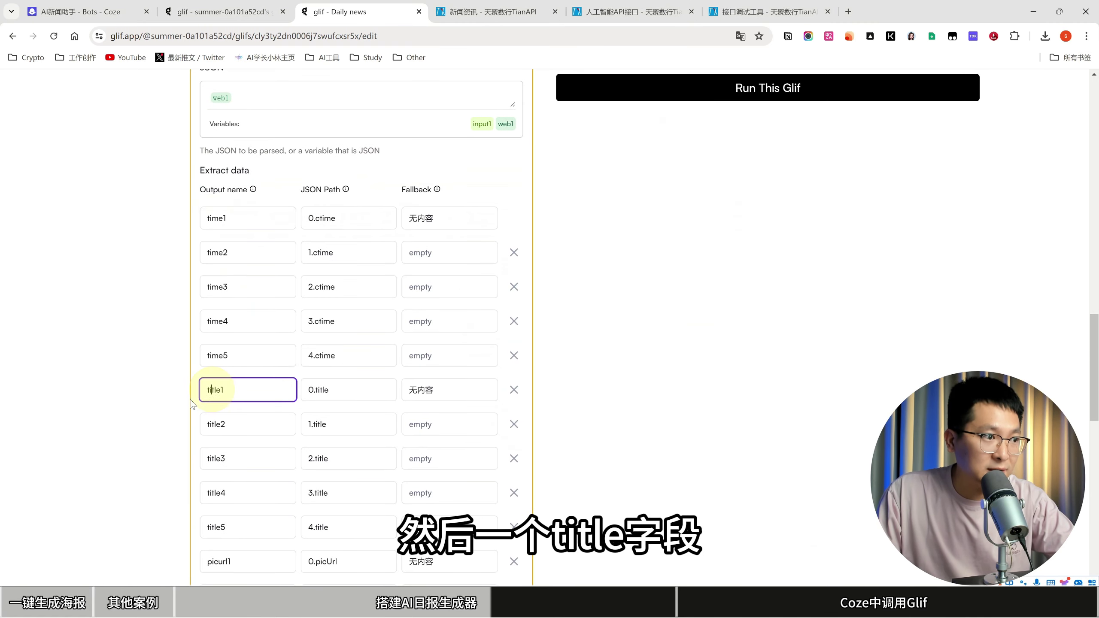
scroll(208, 389, "down", 4)
left_click(217, 389)
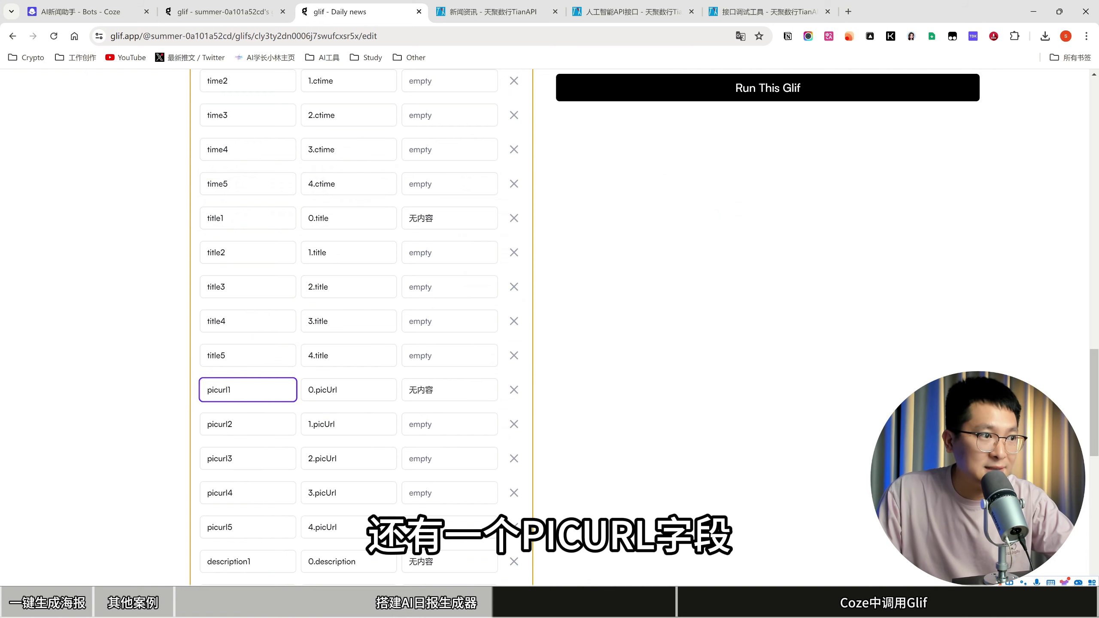
scroll(177, 432, "down", 4)
left_click(229, 389)
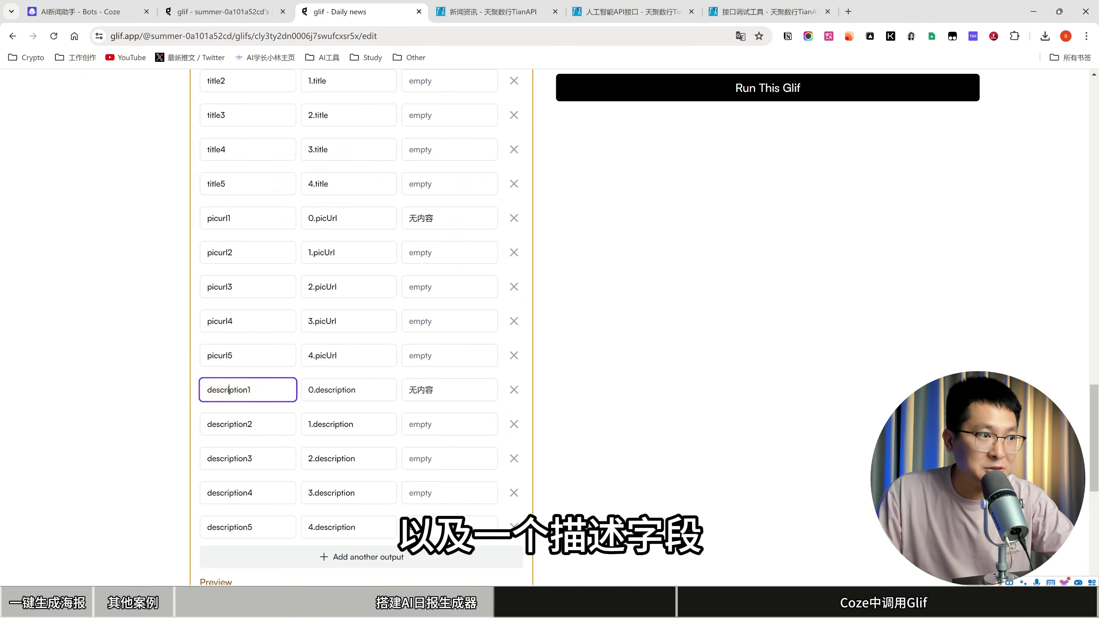
Relate json1's time1 to time5 outputs to the publication times of the news items in the poster preview.
scroll(171, 394, "up", 13)
mouse_move(347, 418)
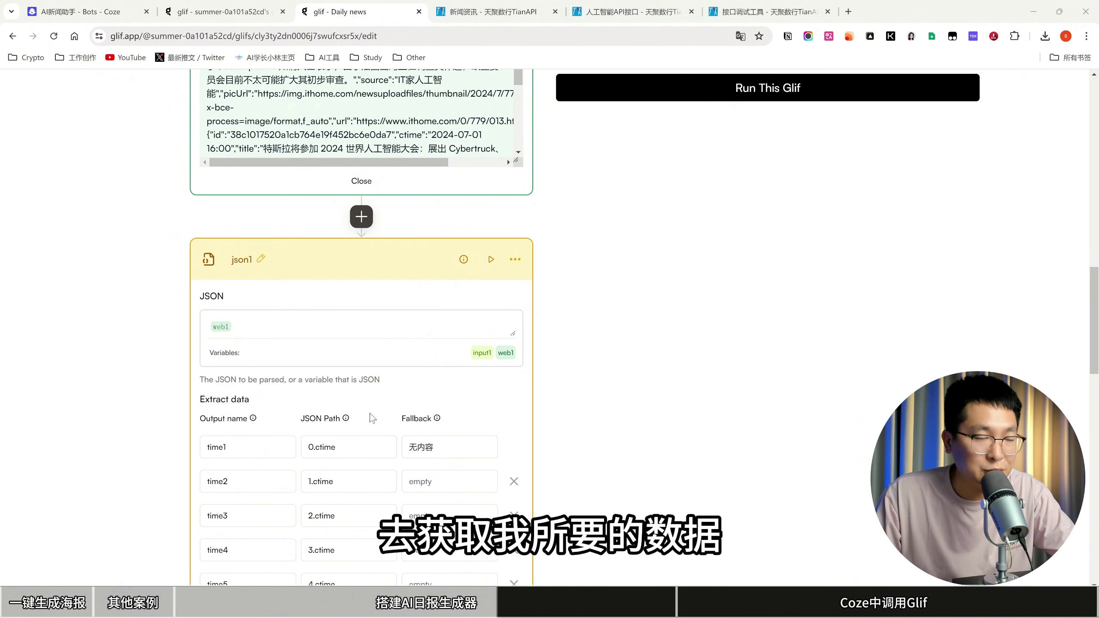
scroll(329, 446, "up", 1)
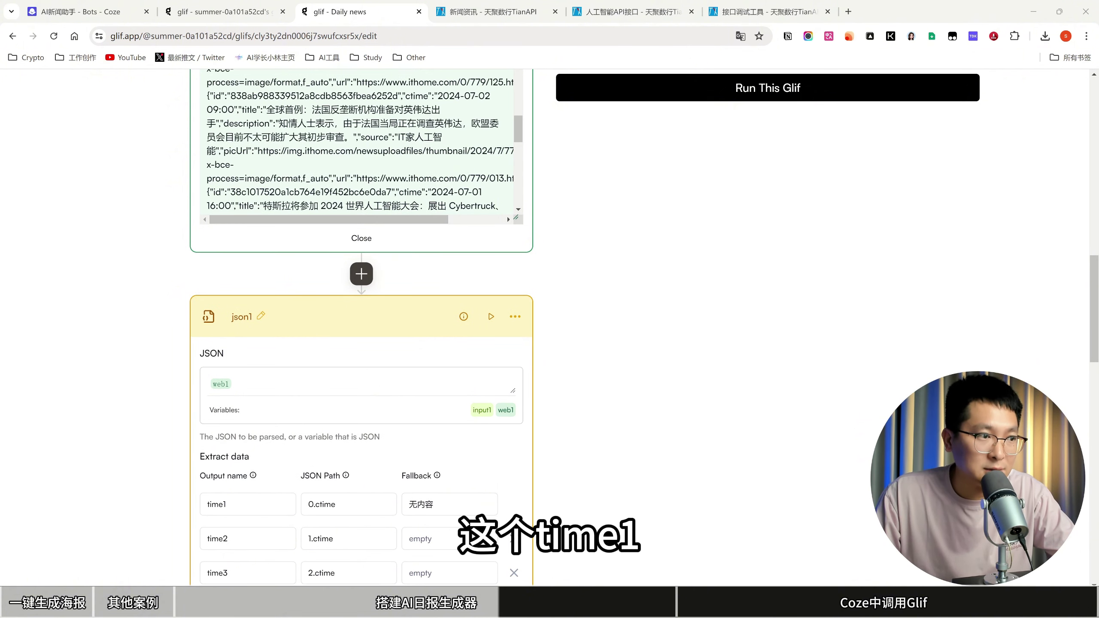
scroll(795, 223, "up", 20)
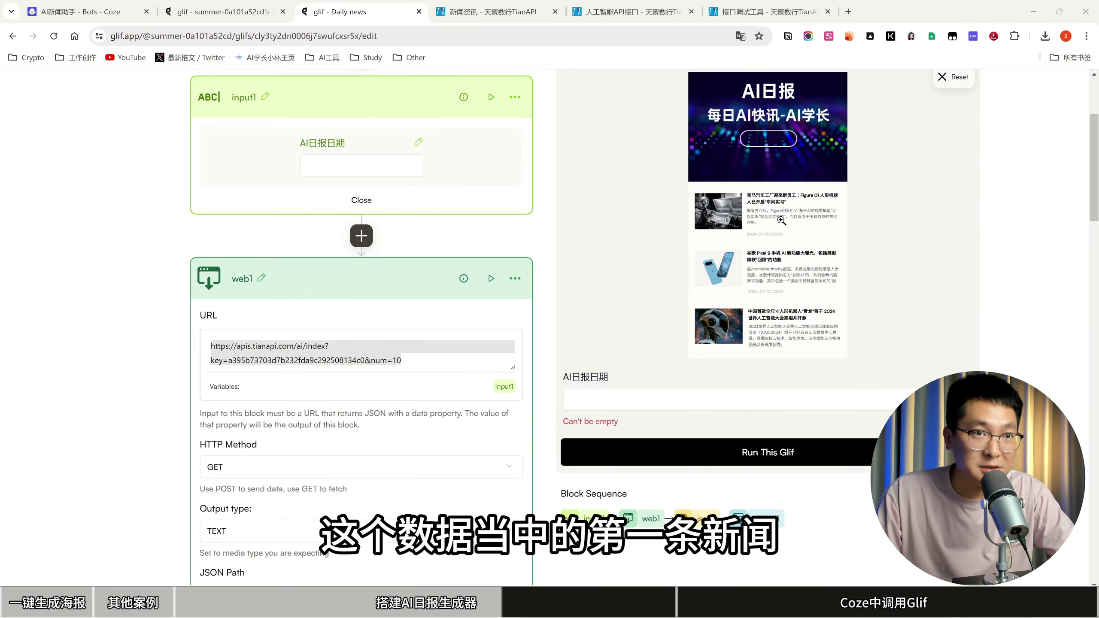
scroll(733, 262, "down", 15)
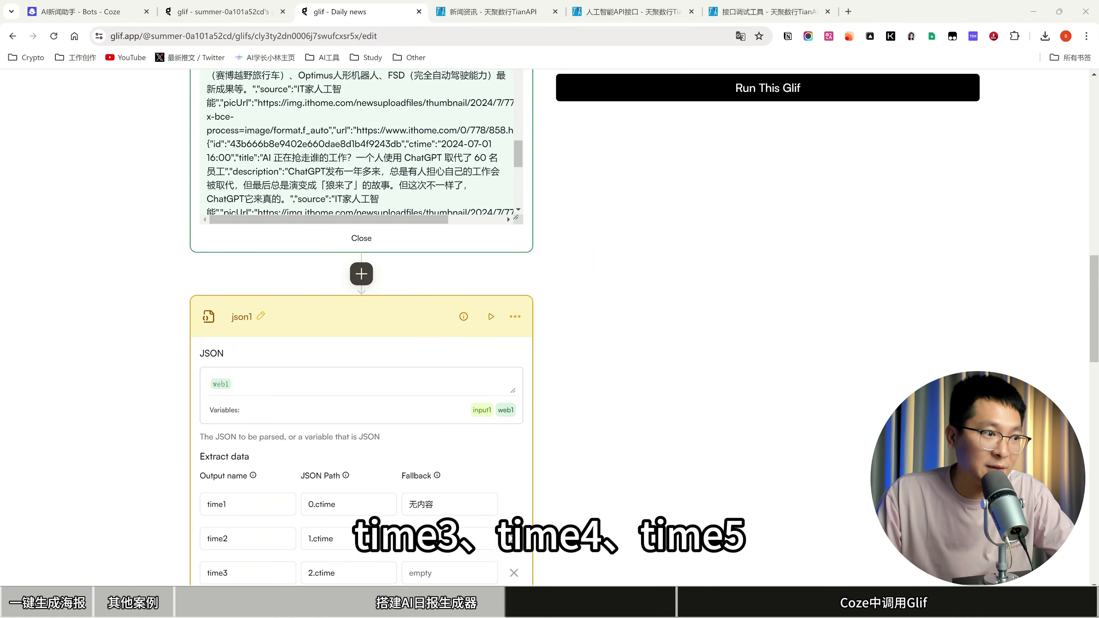
scroll(361, 303, "down", 3)
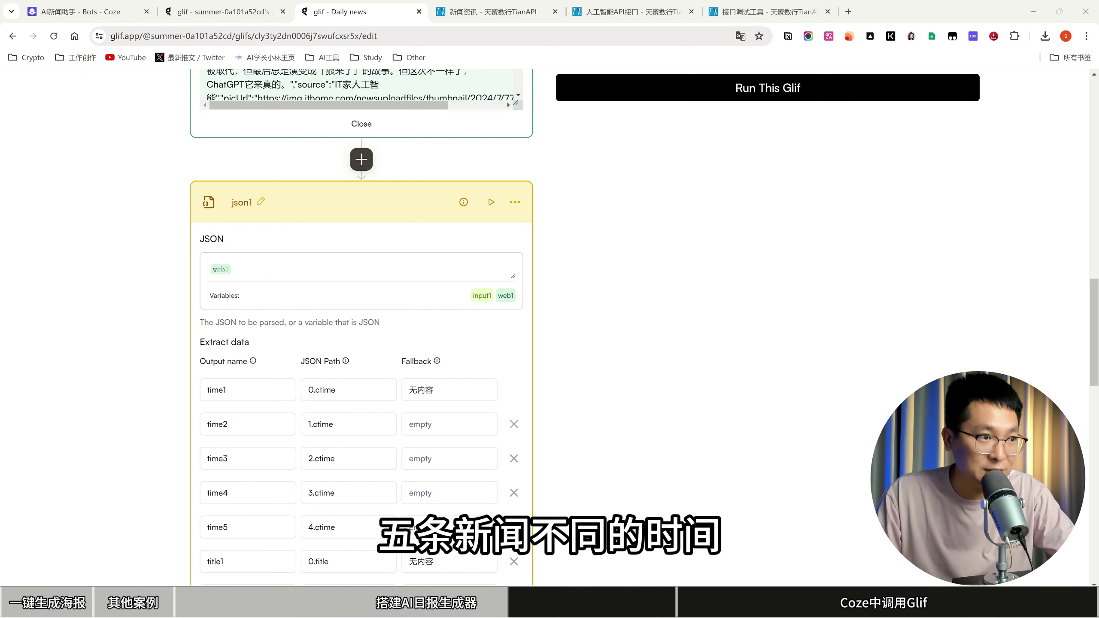
Point out time1's JSON Path 0.ctime and check it against newslist in the debugging window's response body.
scroll(362, 260, "down", 1)
left_click(349, 332)
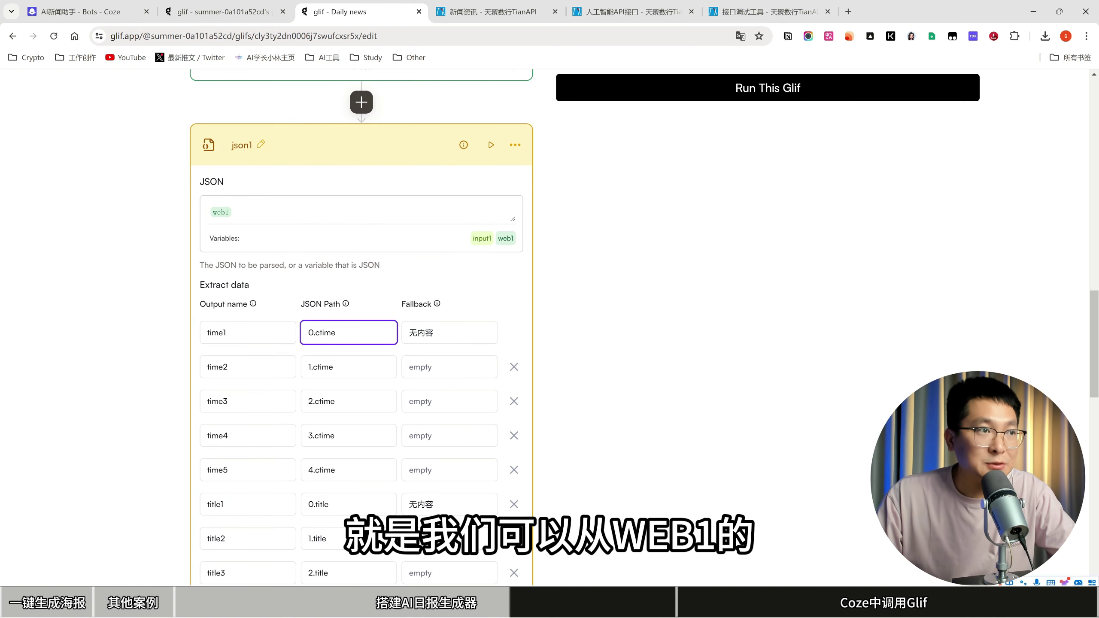
scroll(259, 303, "up", 2)
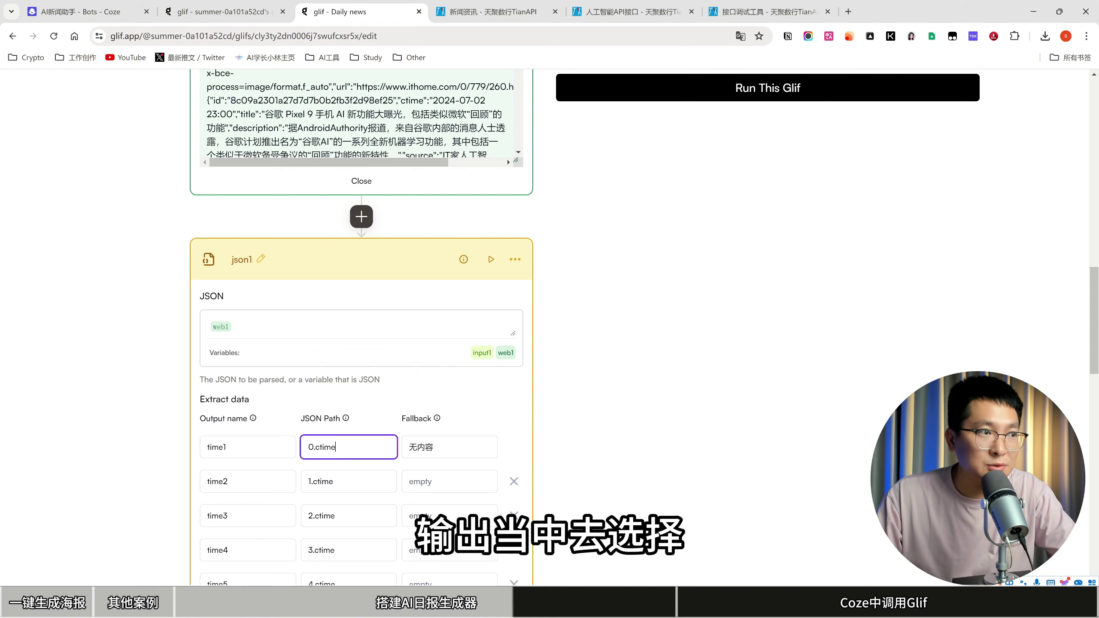
key("alt+Tab")
scroll(735, 320, "up", 5)
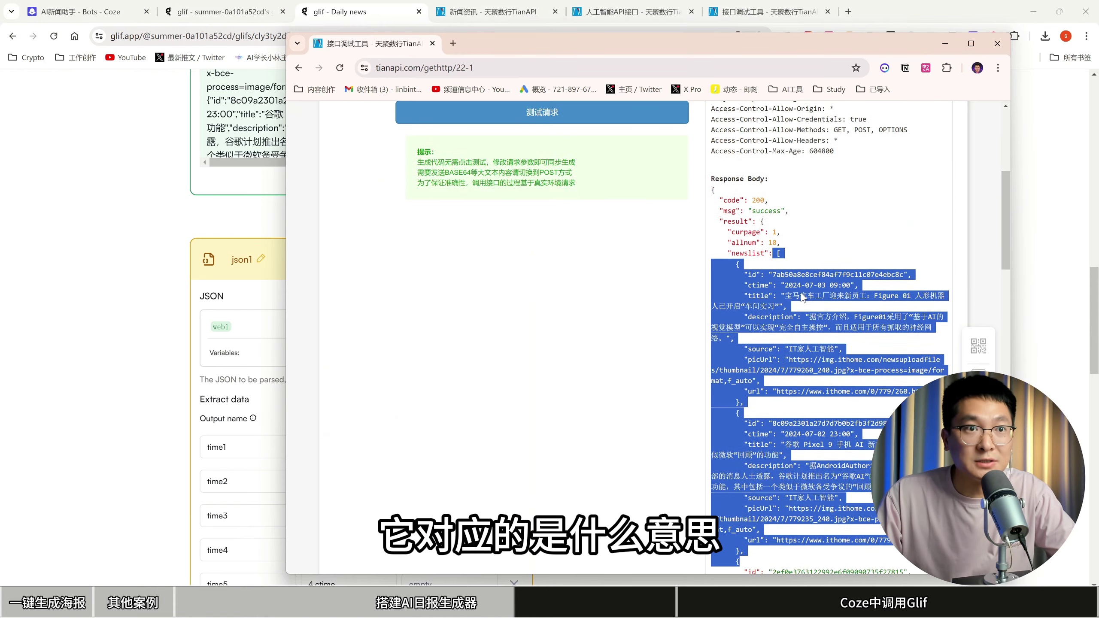
scroll(736, 320, "down", 2)
key("alt+Tab")
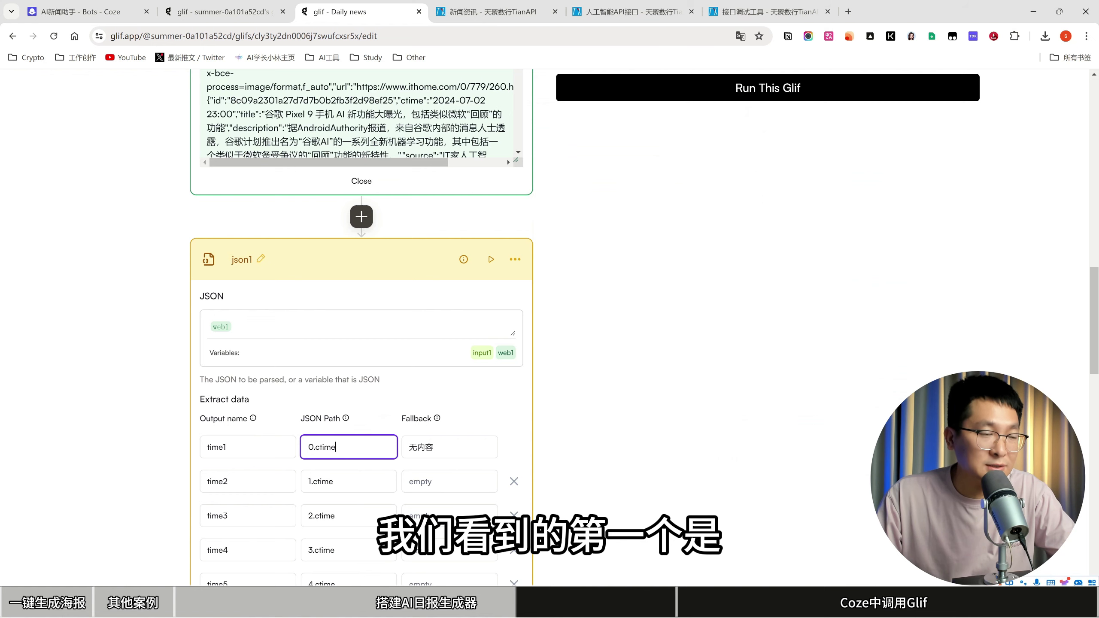
Highlight the first newslist entry and its ctime value in the debugging window to explain the path 0.ctime.
key("alt+Tab")
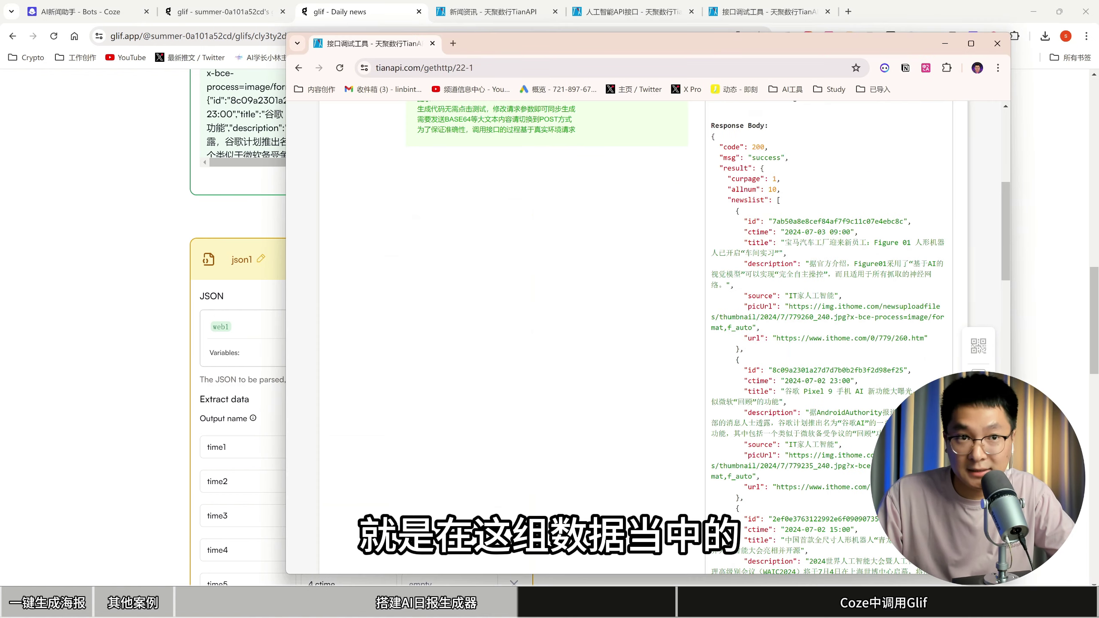
left_click_drag(735, 210, 743, 350)
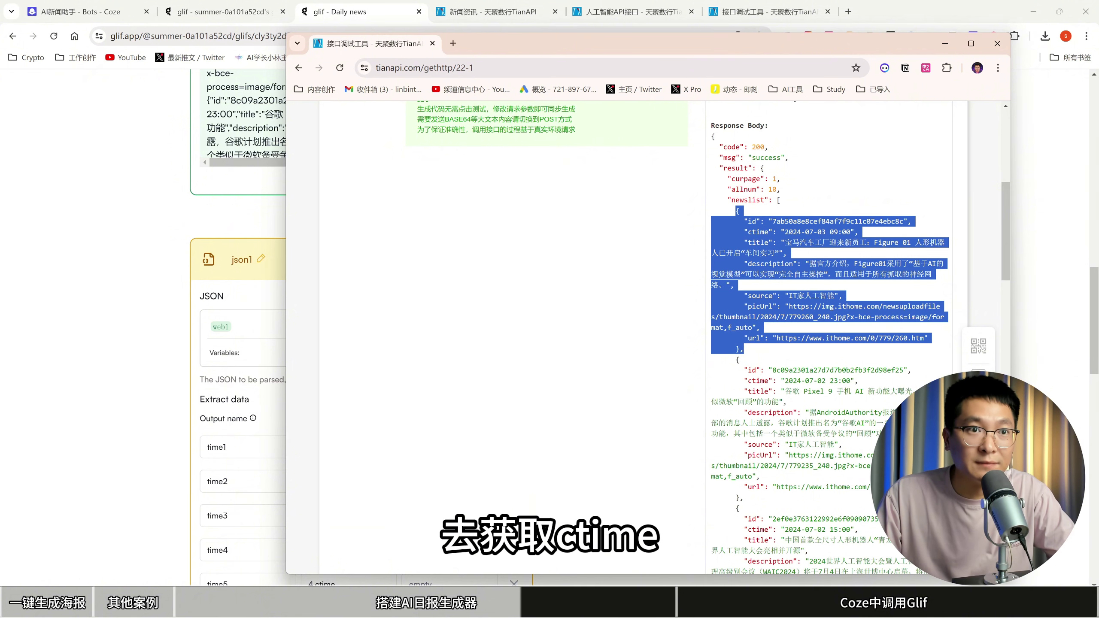
left_click(761, 233)
left_click_drag(785, 232, 849, 232)
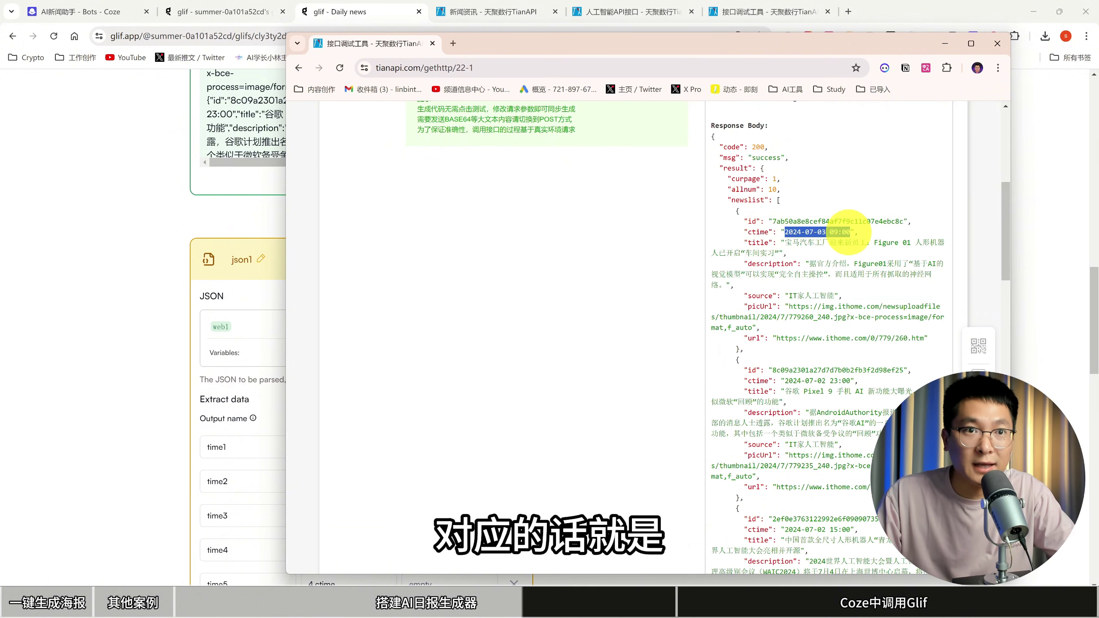
left_click(733, 211)
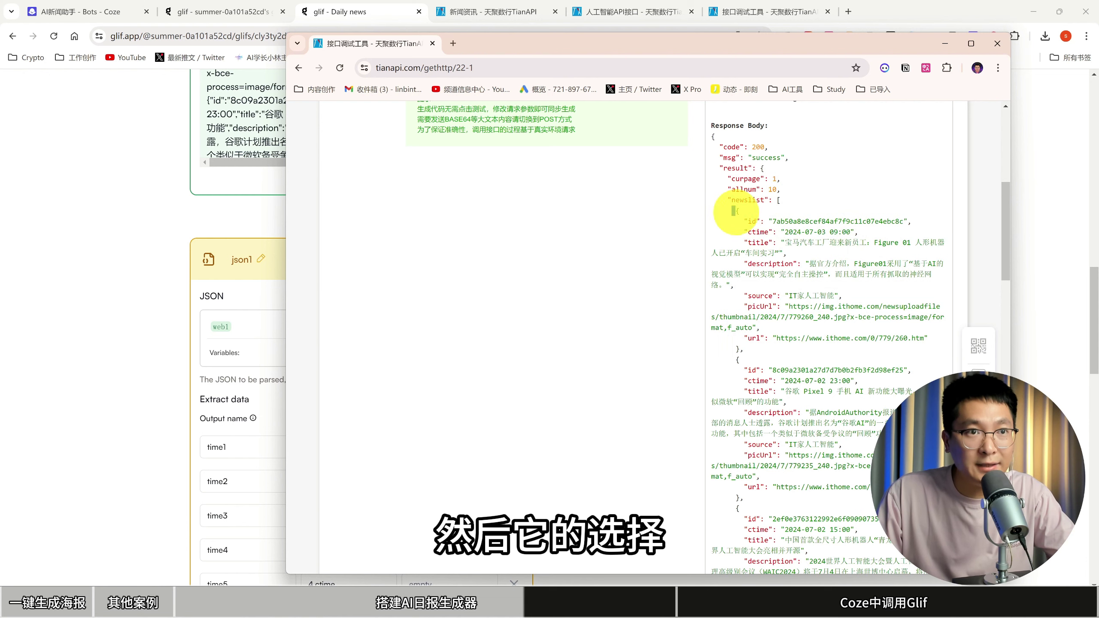
left_click_drag(734, 211, 758, 353)
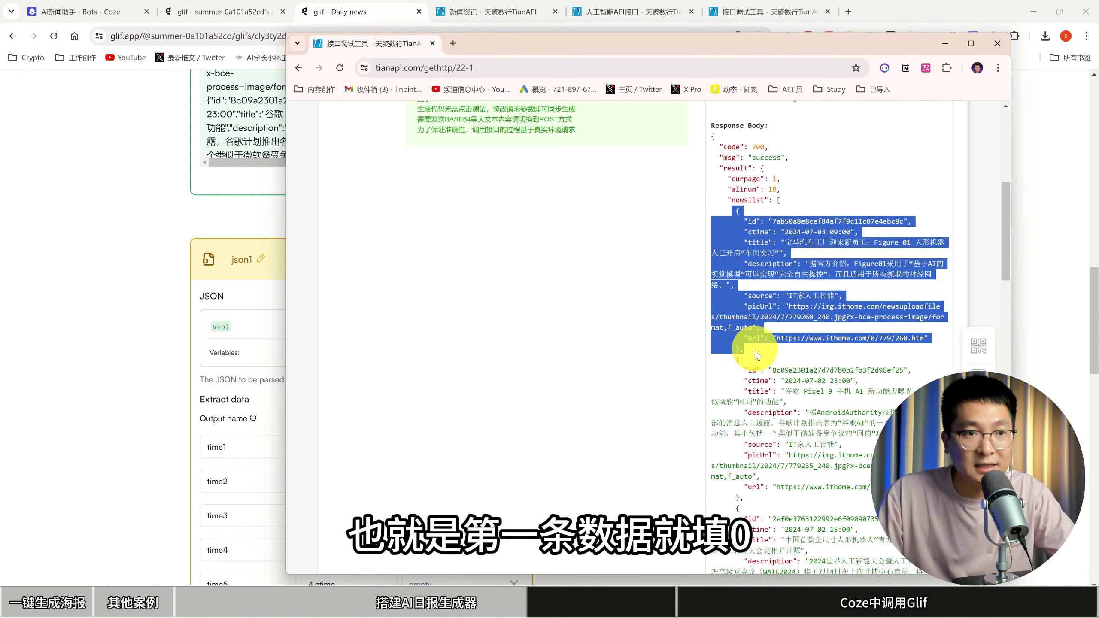
Highlight the second and third newslist entries to explain the path index, and return to json1 in the Daily news glif.
left_click(736, 360)
left_click_drag(737, 359, 741, 498)
scroll(741, 498, "down", 1)
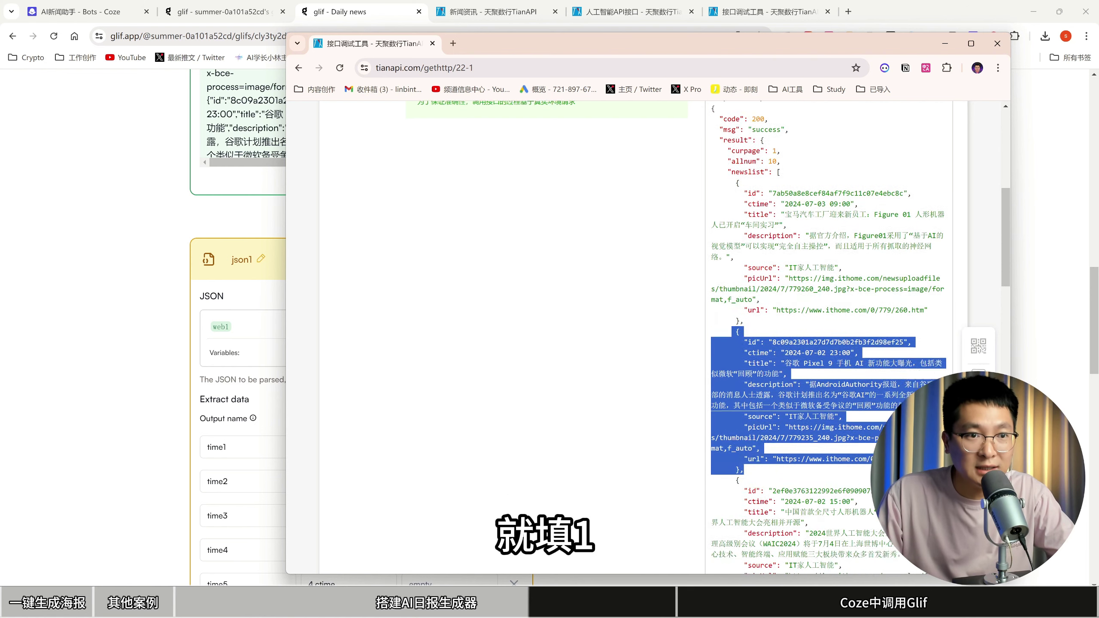
scroll(741, 499, "down", 3)
left_click_drag(736, 393, 766, 533)
key("alt+Tab")
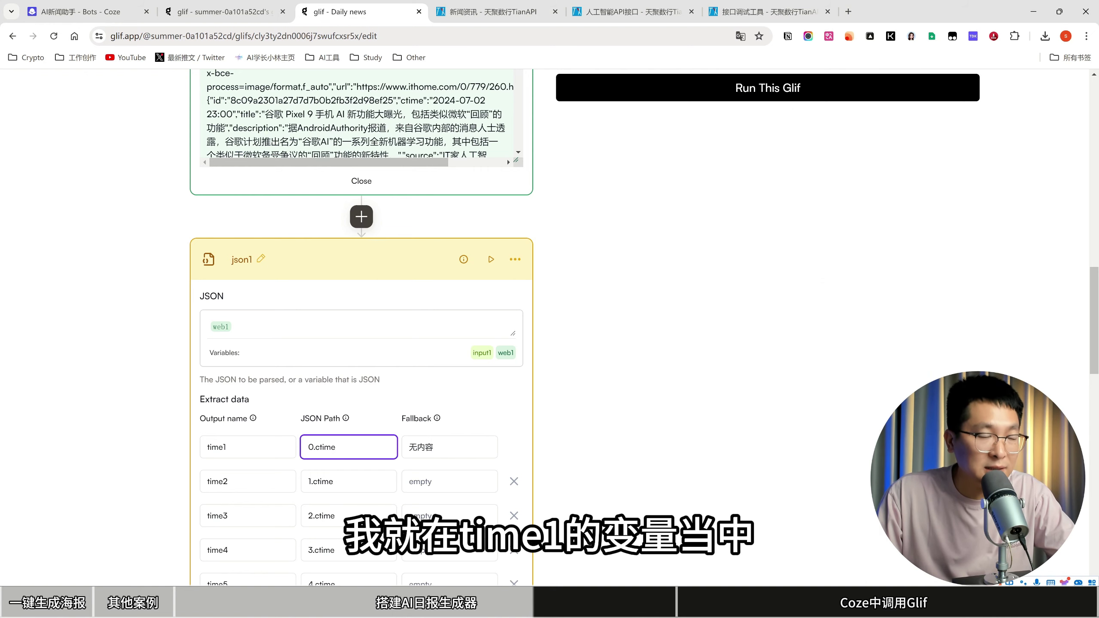
Switch to the debugging window, highlight the whole first newslist entry and point out its ctime as time1's source.
key("alt+Tab")
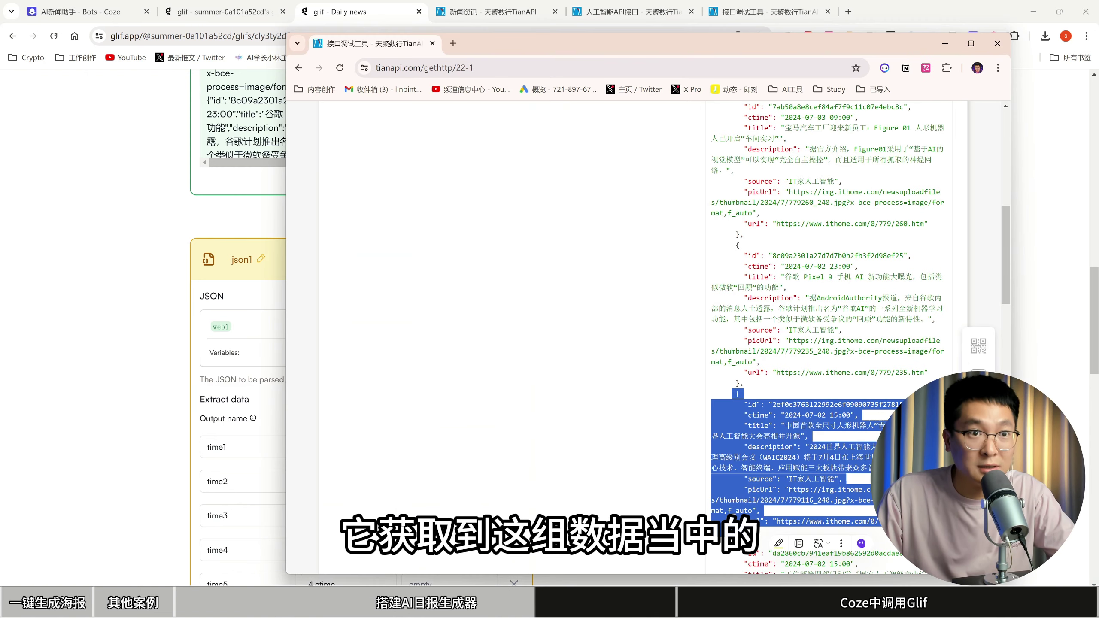
scroll(822, 346, "up", 4)
left_click_drag(736, 268, 763, 407)
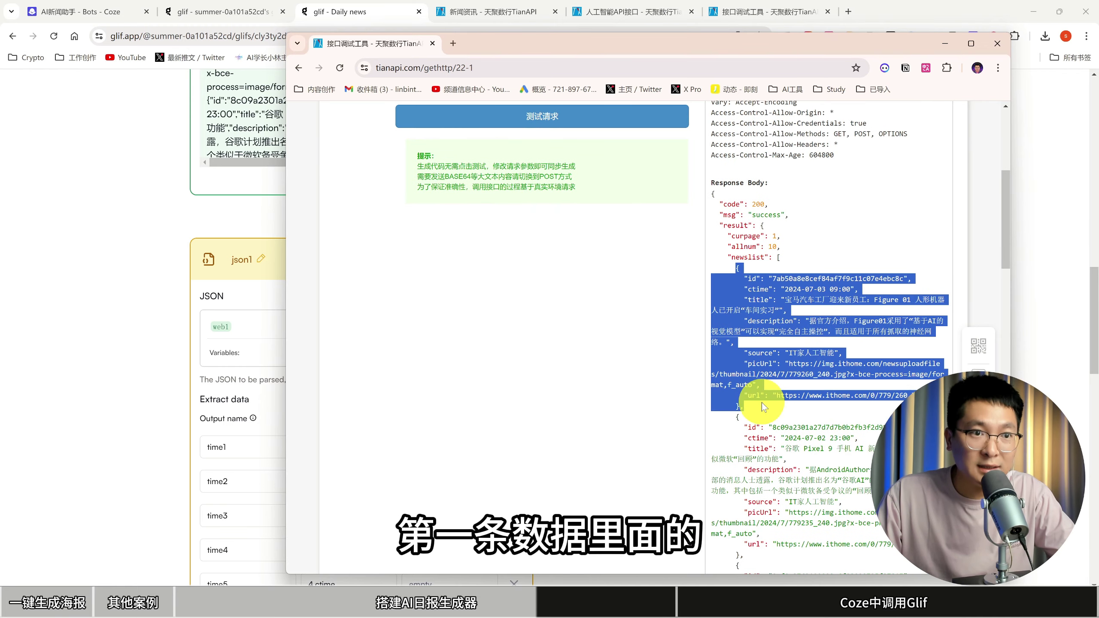
left_click(760, 290)
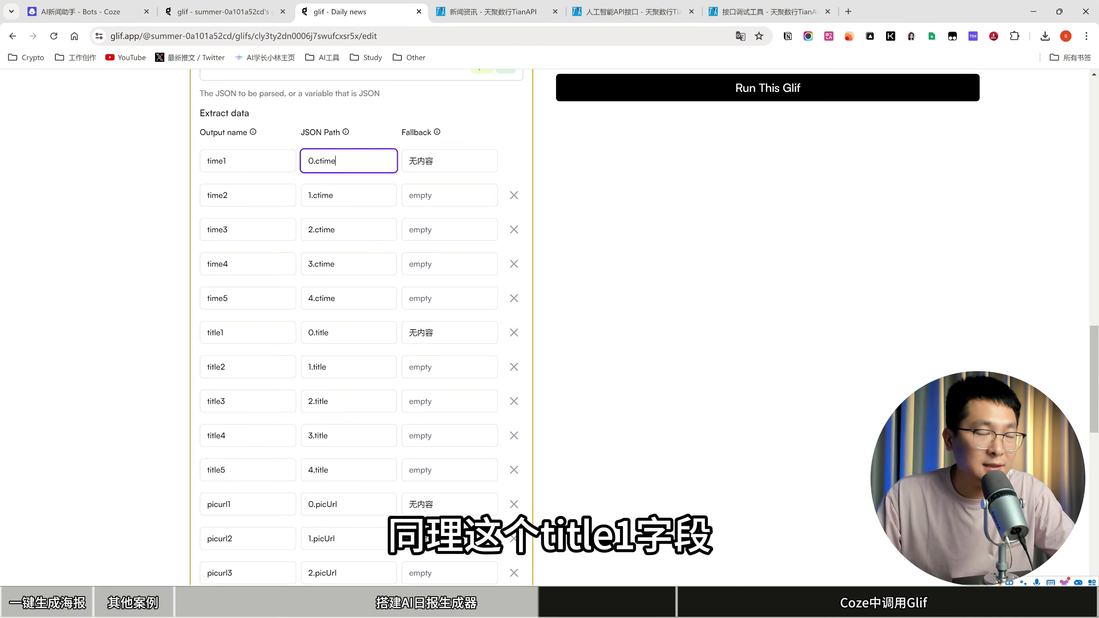
Point out title1's JSON Path 0.title, match it to the first newslist entry's title in the debugging window, and return to the glif.
left_click(263, 331)
left_click(368, 331)
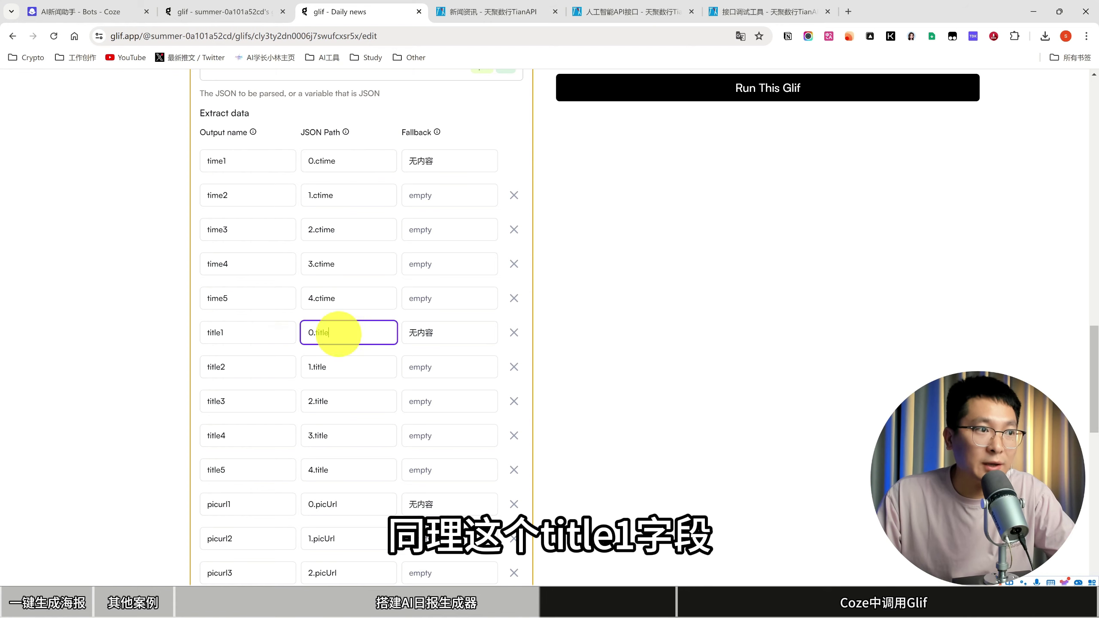
key("alt+Tab")
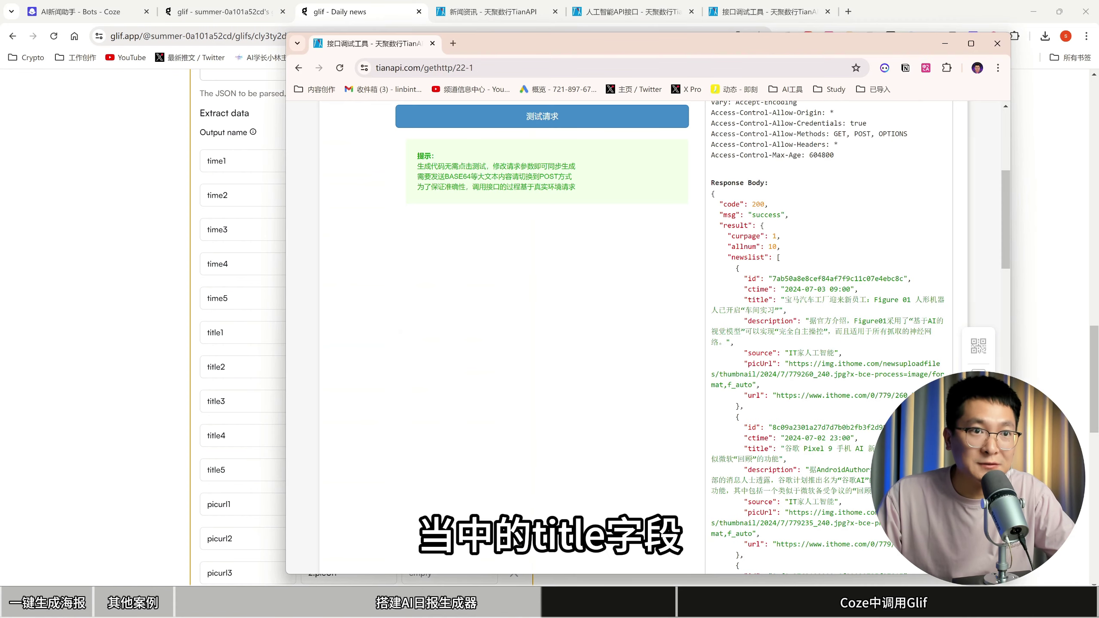
left_click_drag(765, 298, 769, 321)
left_click(109, 411)
Point out the paths 0.description for description1 and 0.picUrl for picurl1, and review the remaining json1 outputs.
scroll(109, 411, "down", 5)
left_click(301, 447)
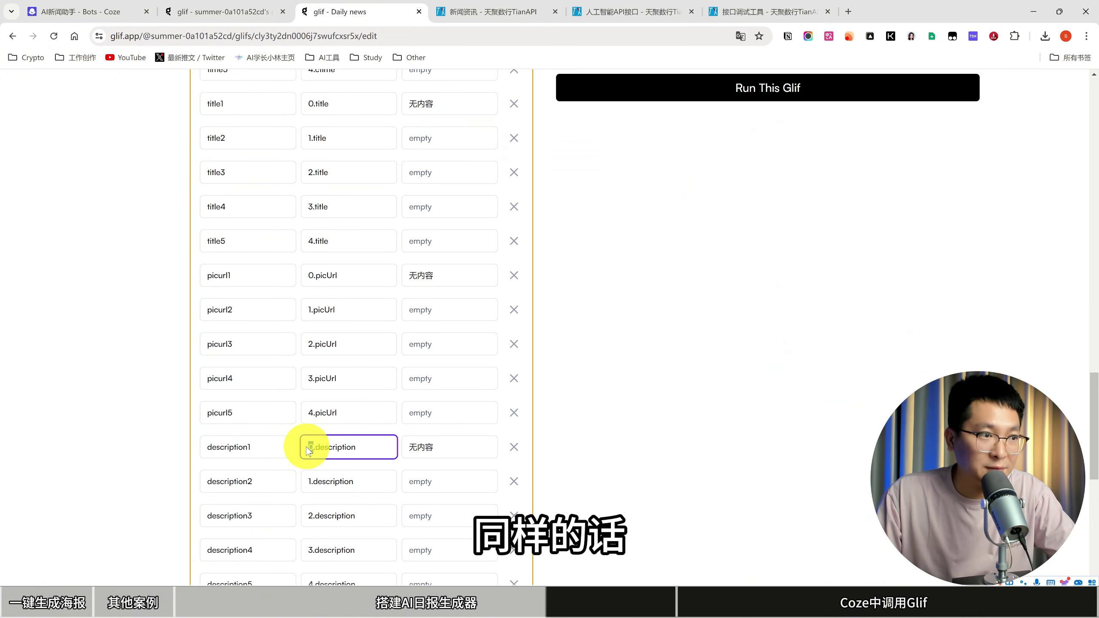
double_click(311, 447)
left_click(333, 447)
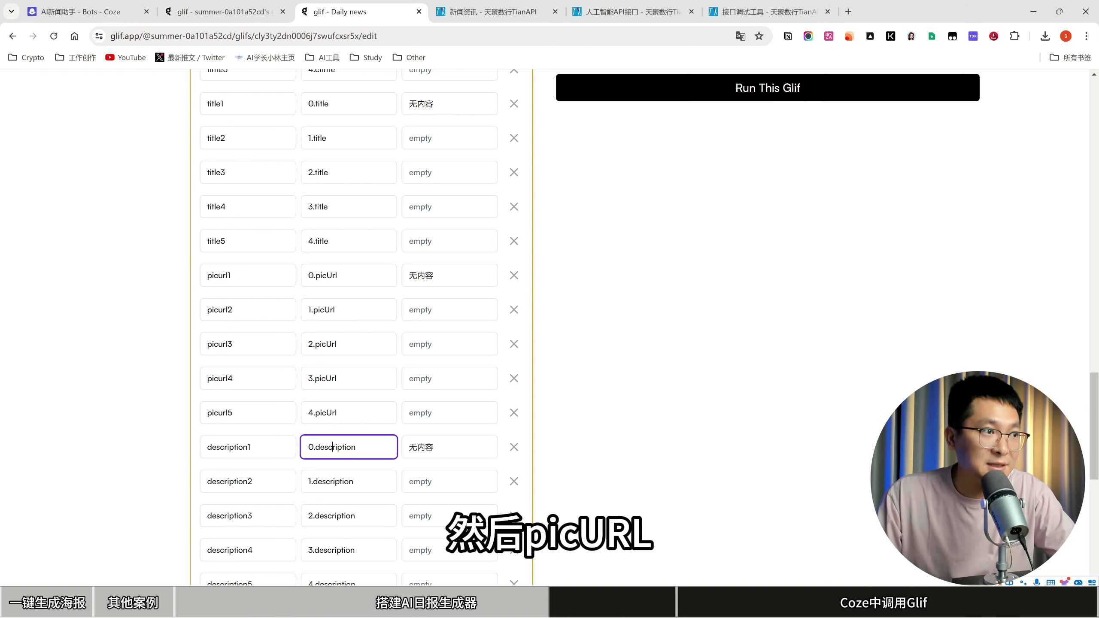
left_click(361, 275)
scroll(361, 275, "down", 2)
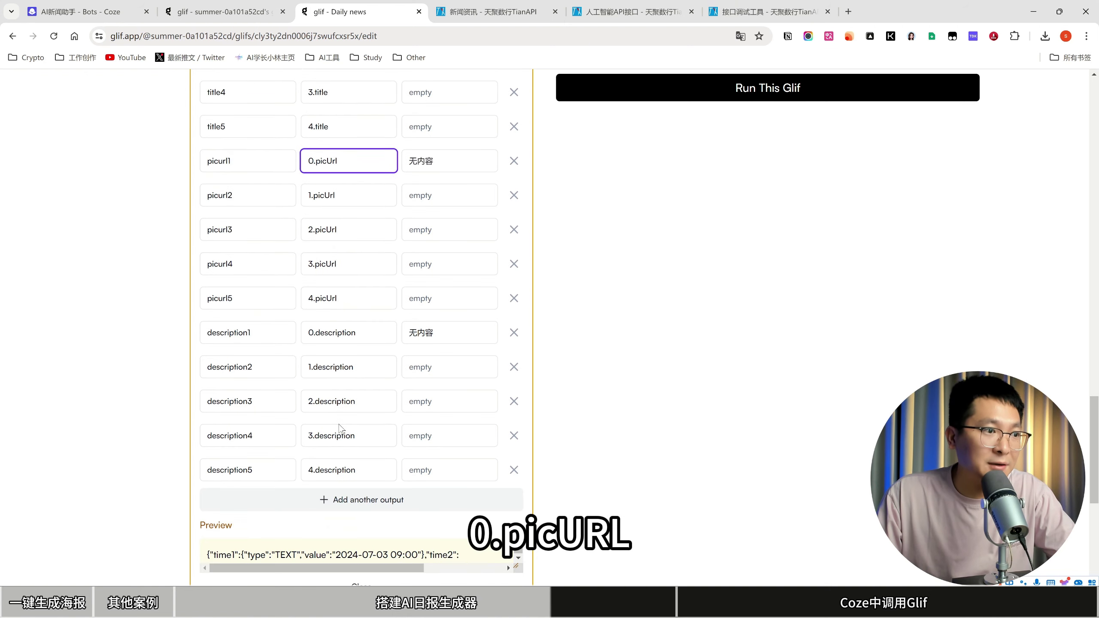
scroll(346, 432, "up", 7)
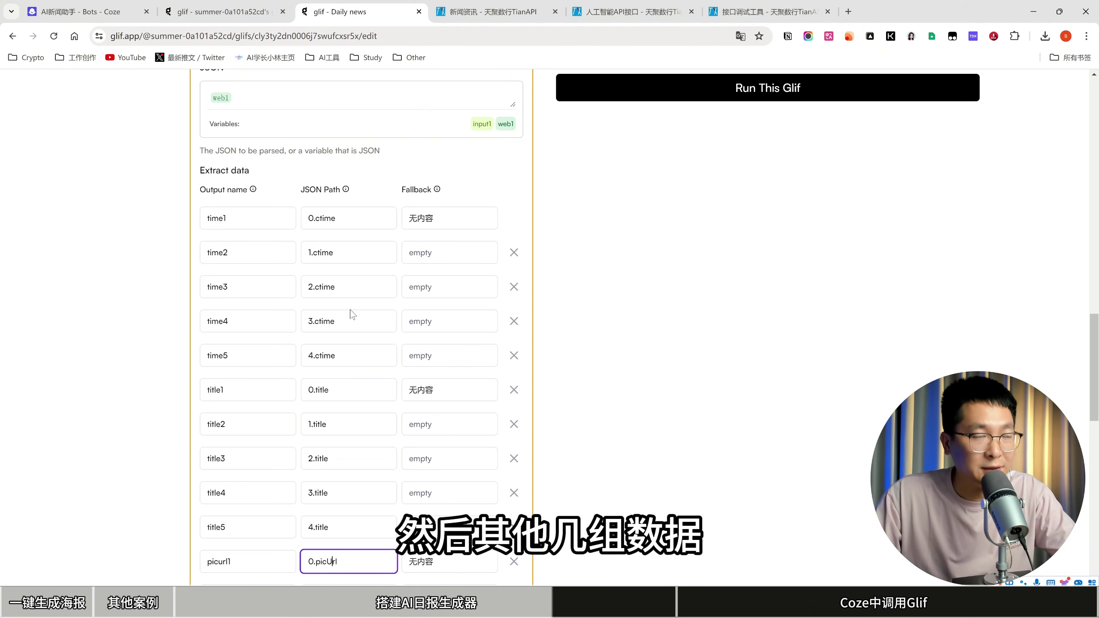
scroll(398, 439, "down", 9)
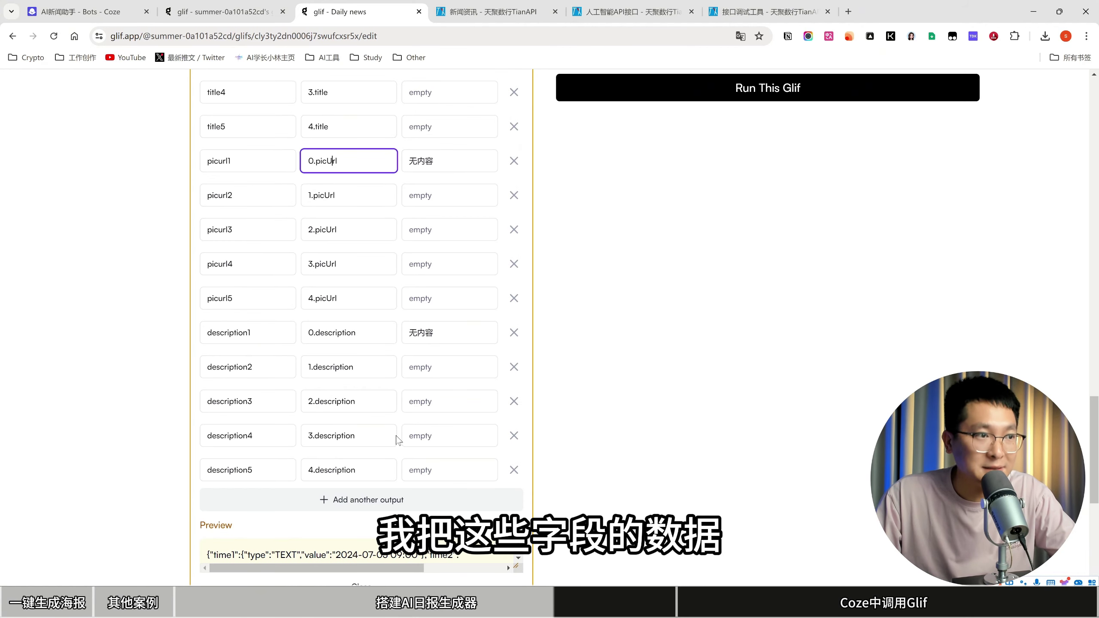
scroll(398, 440, "down", 3)
Enlarge json1's preview box and align it to the start of the extracted output.
left_click(426, 452)
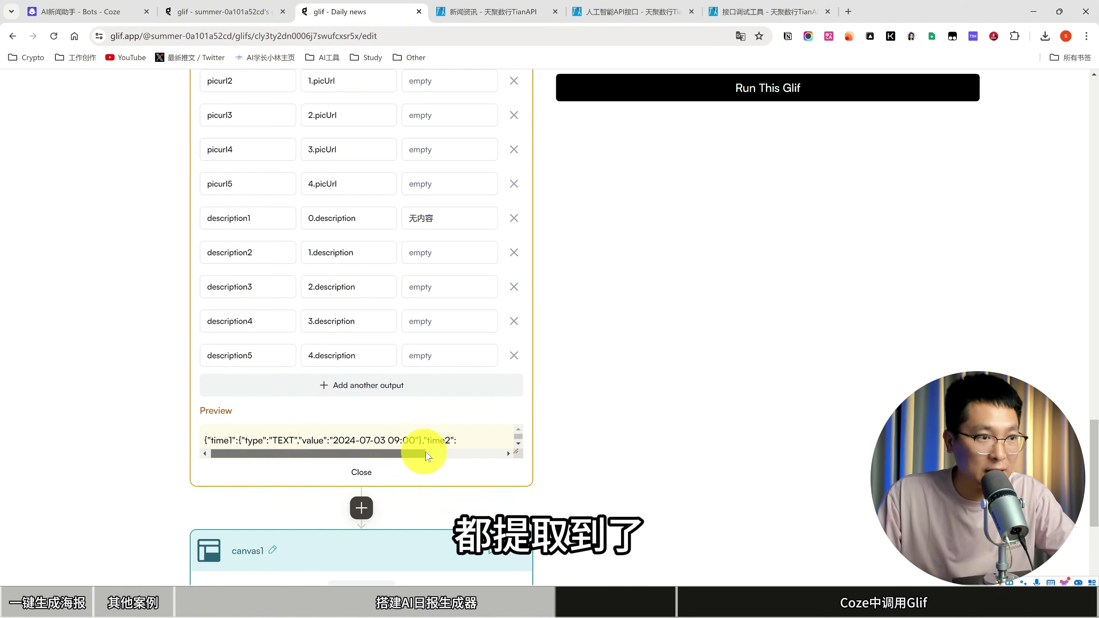
left_click_drag(426, 452, 433, 452)
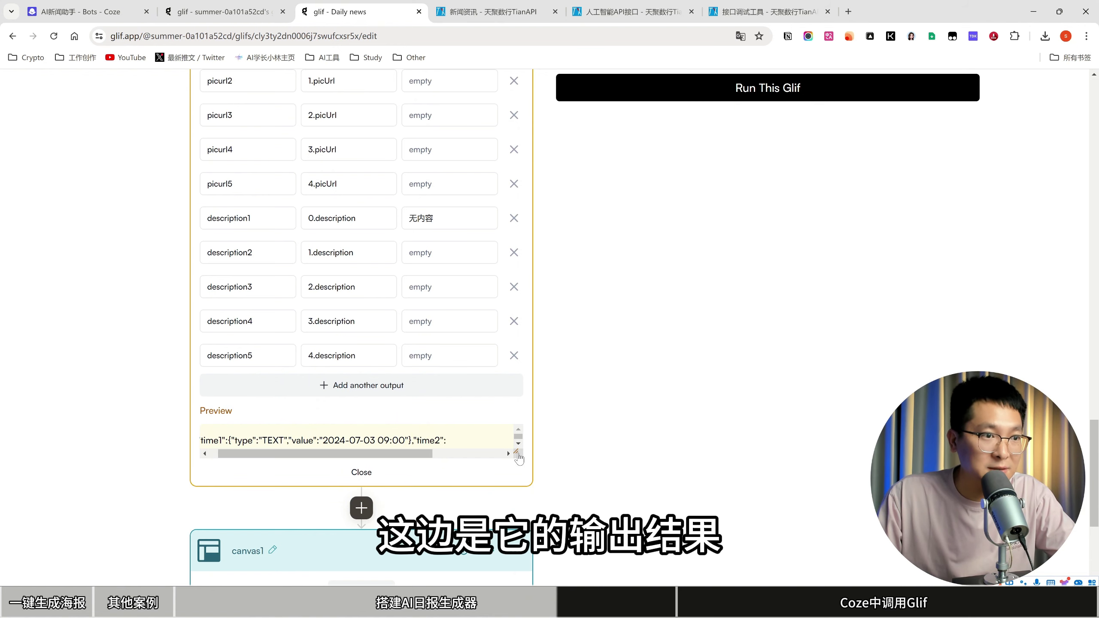
left_click_drag(518, 457, 520, 583)
scroll(613, 417, "down", 1)
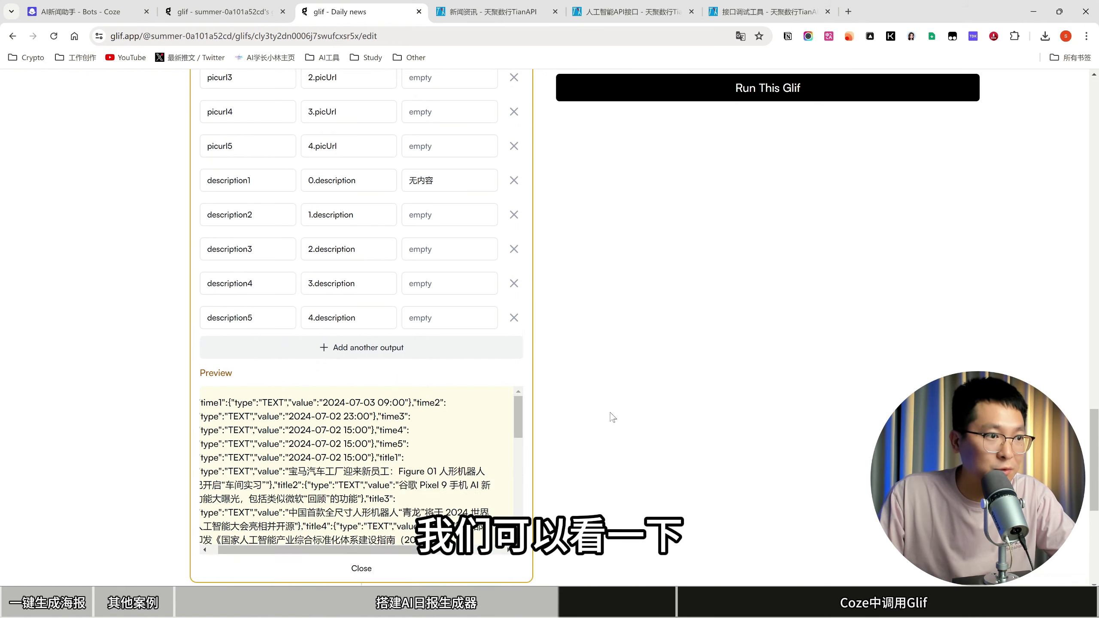
scroll(613, 417, "down", 3)
left_click_drag(422, 416, 414, 416)
Highlight the time1, time2, title1 and title2 values in json1's preview and read through to the description fields.
mouse_move(218, 269)
left_mouse_down()
mouse_move(255, 268)
mouse_move(234, 268)
left_mouse_up()
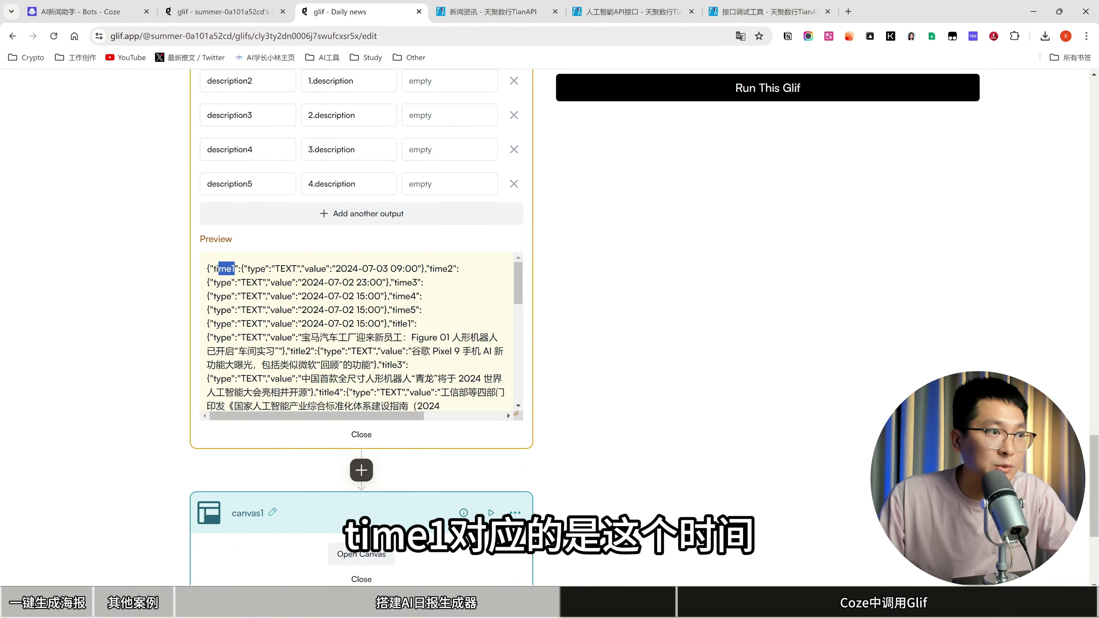
left_click_drag(337, 268, 454, 268)
left_click_drag(313, 282, 357, 282)
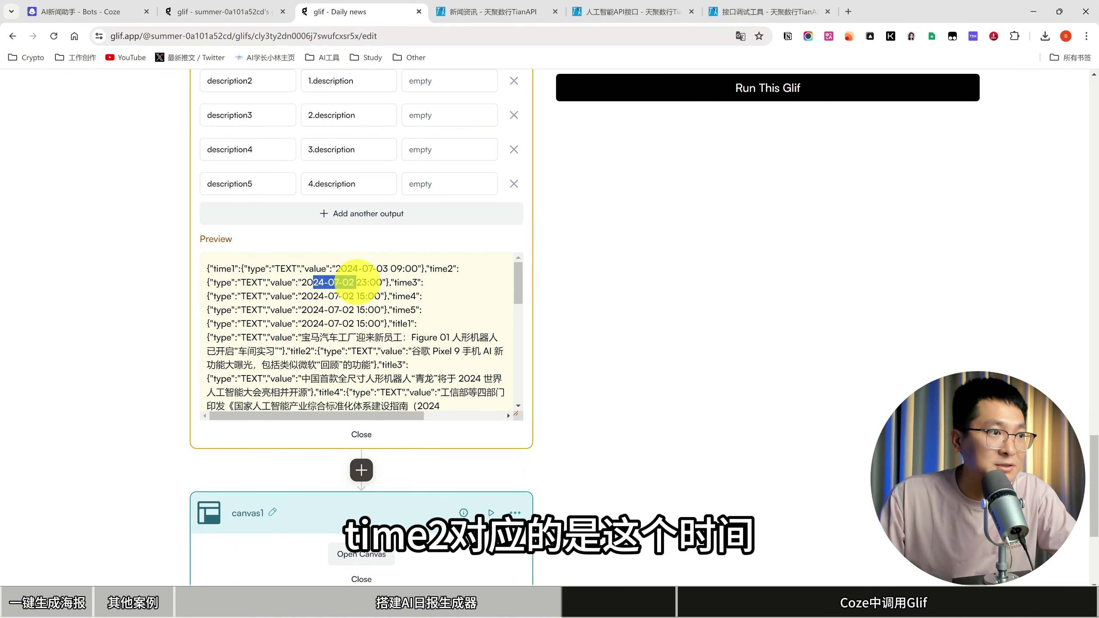
scroll(357, 282, "down", 2)
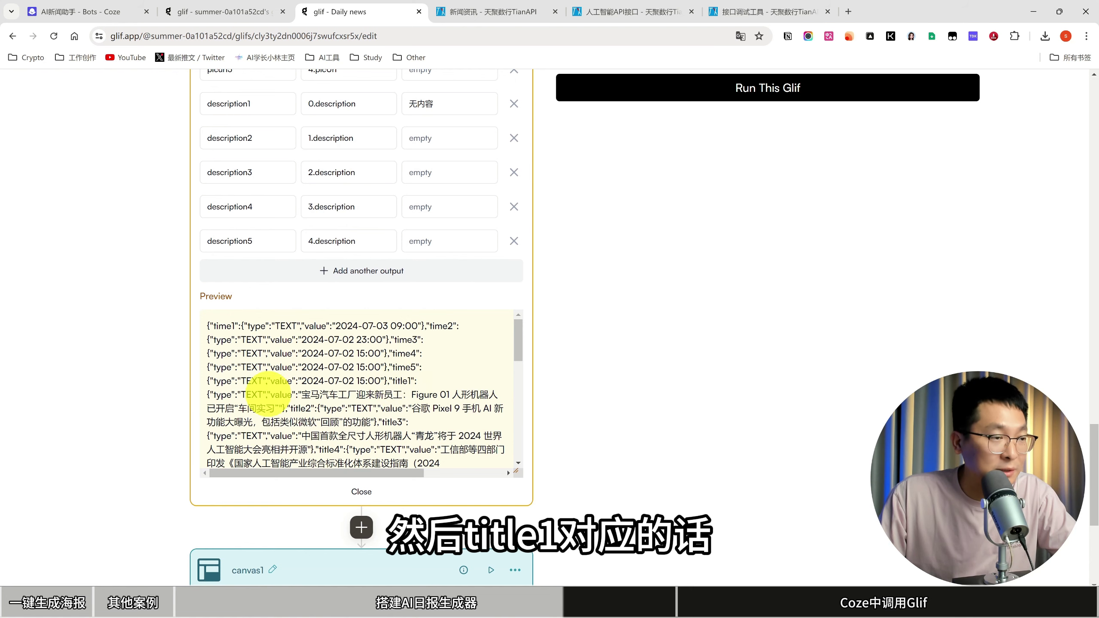
left_click_drag(268, 394, 415, 422)
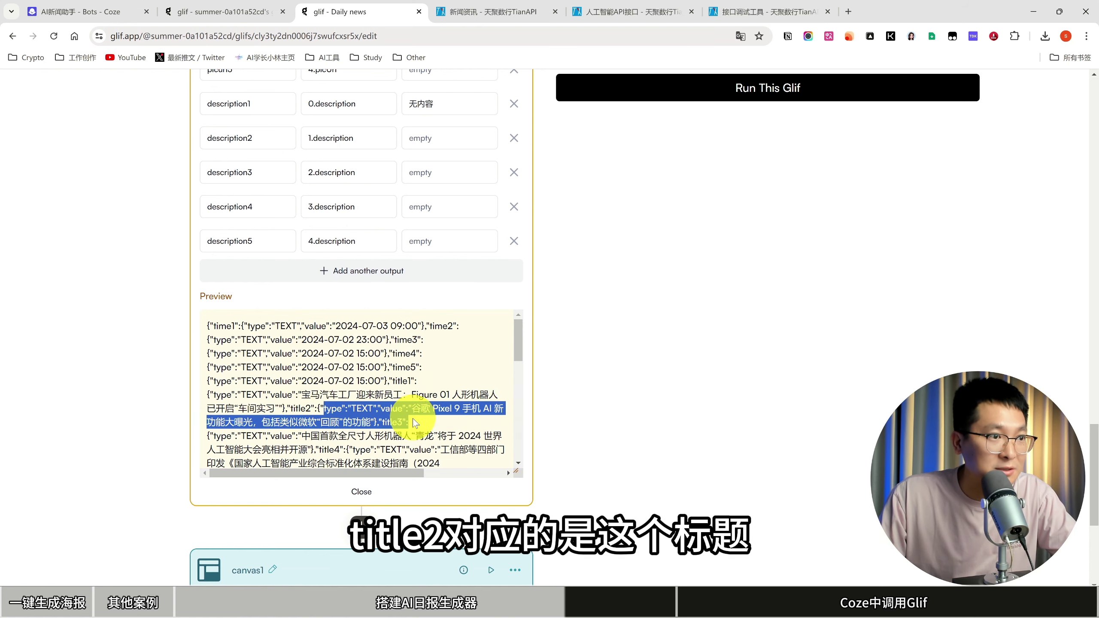
scroll(415, 422, "down", 10)
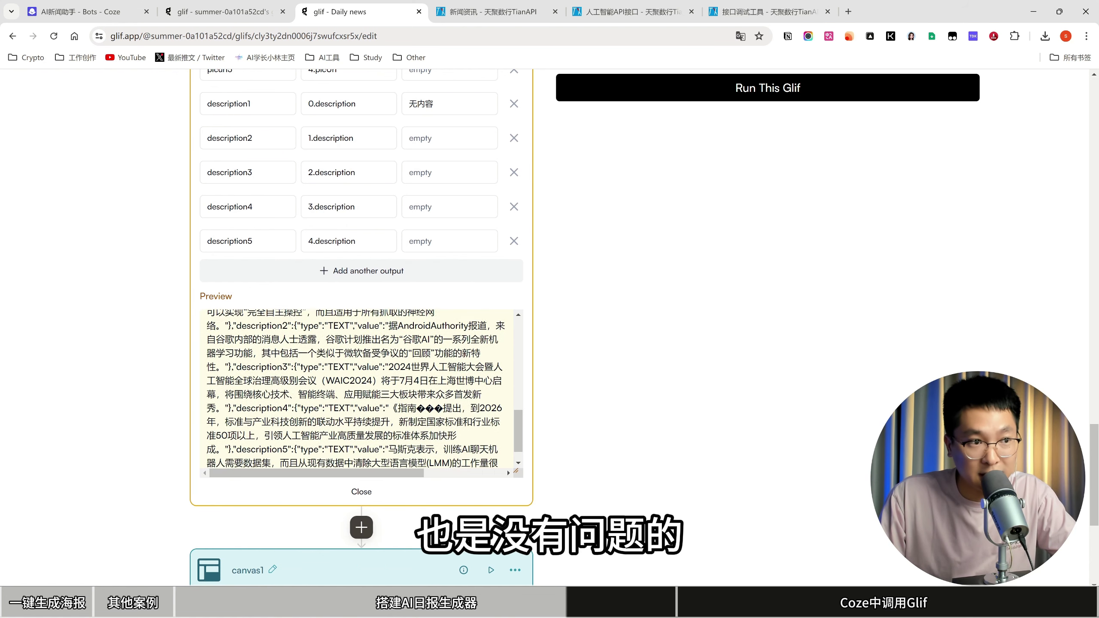
scroll(411, 450, "down", 5)
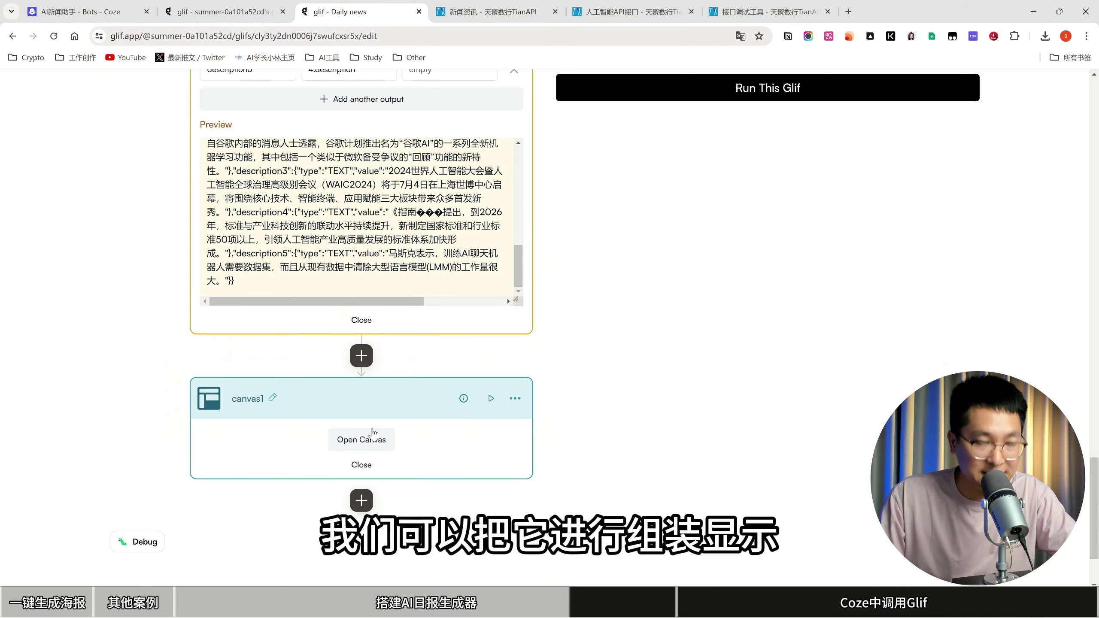
Show the Canvas type in the list of addable blocks without adding one, and open canvas1's layout.
left_click(362, 356)
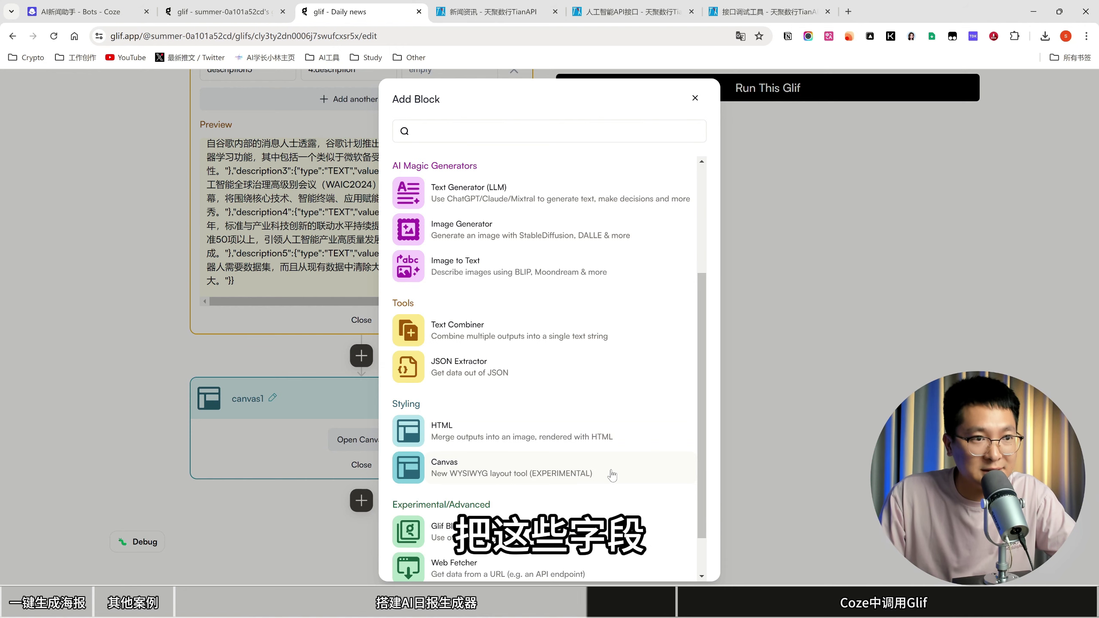
key("Escape")
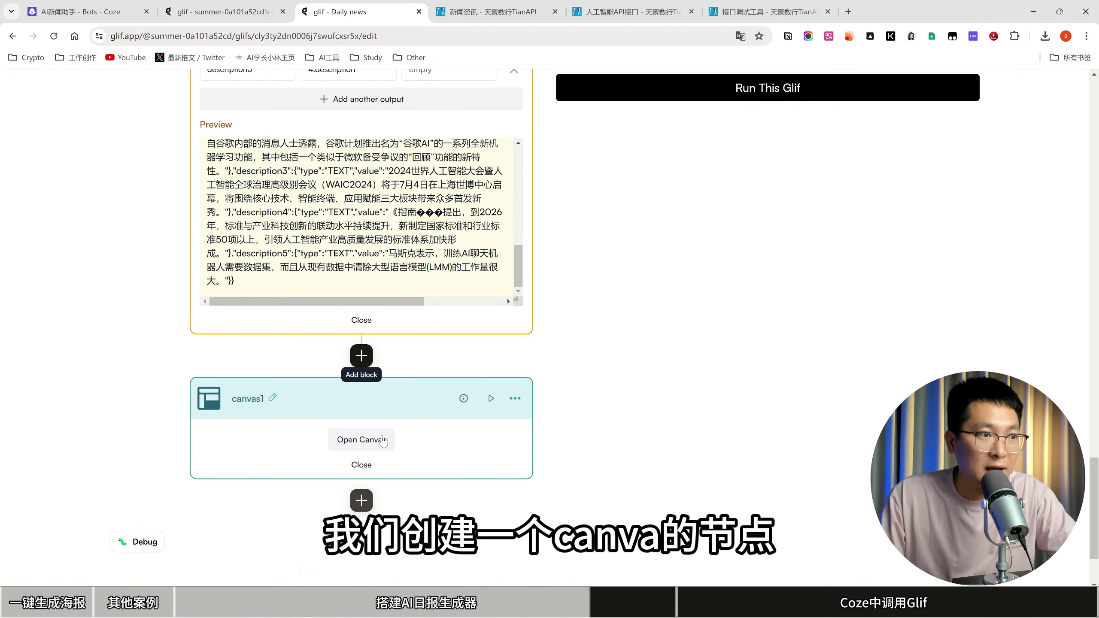
left_click(380, 442)
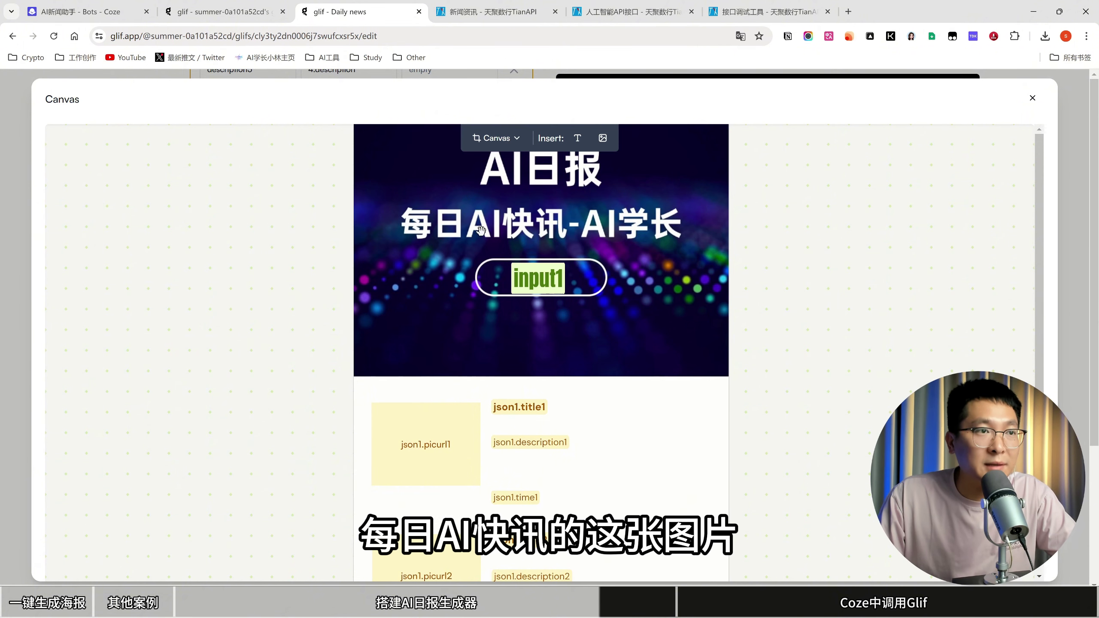
Show the poster background image 日报背景.jpg, and examine the header, the input1 date variable and the json1 fields on the canvas.
key("alt+Tab")
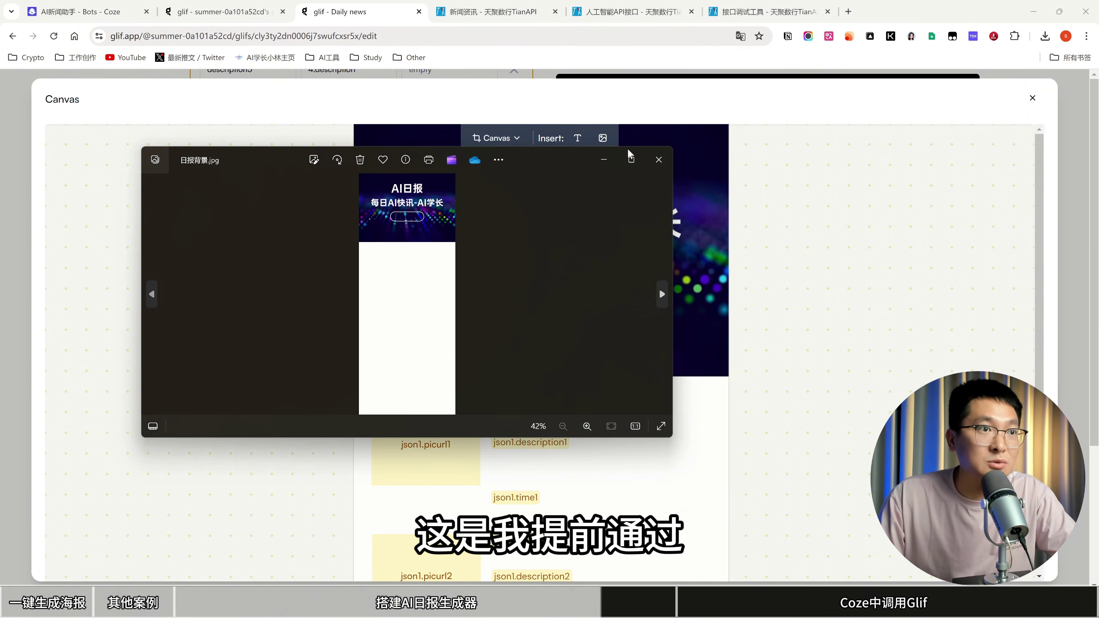
left_click(632, 164)
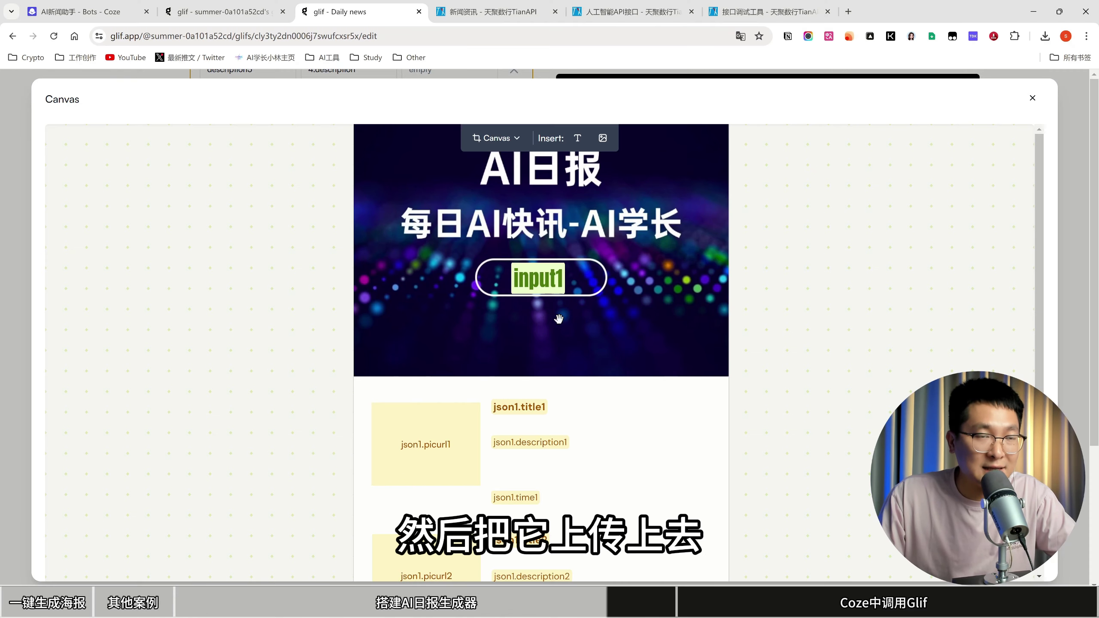
scroll(558, 319, "down", 3)
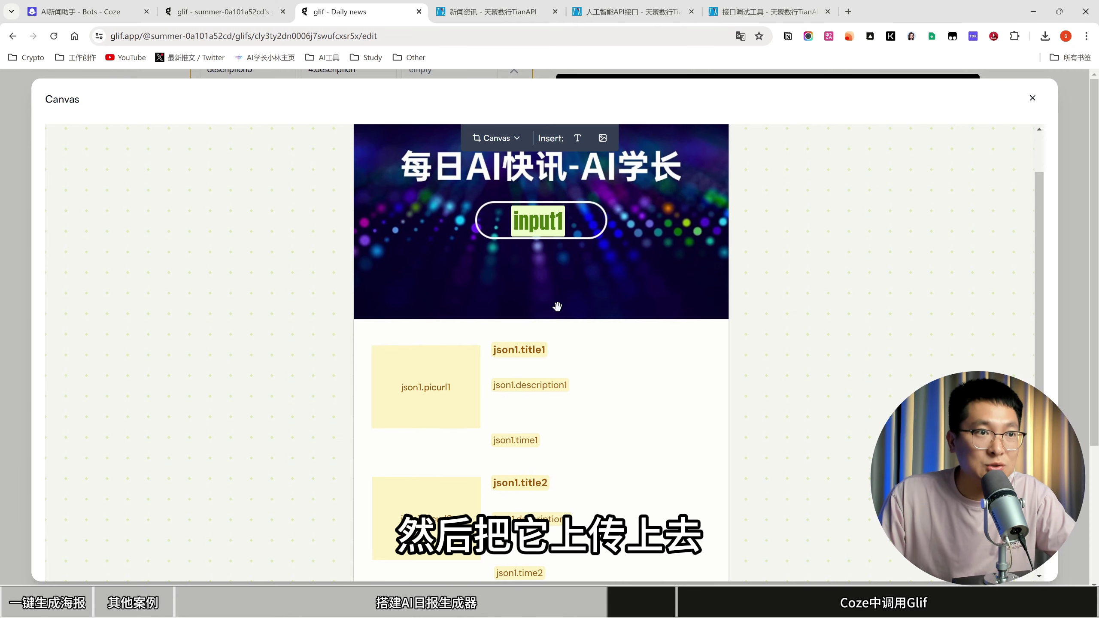
scroll(559, 319, "up", 3)
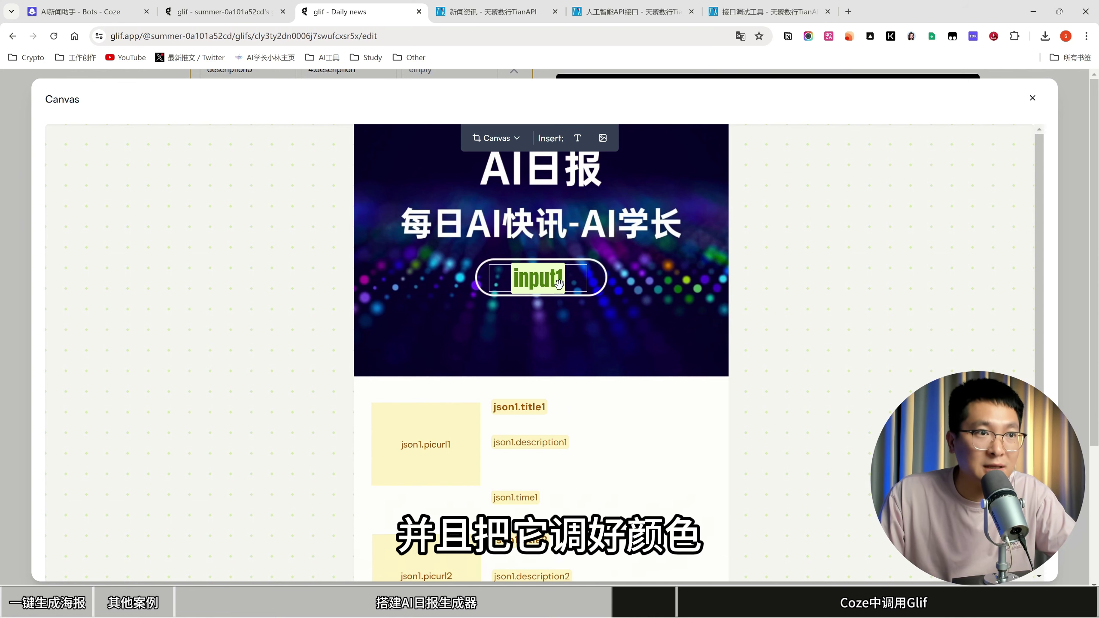
scroll(376, 354, "down", 3)
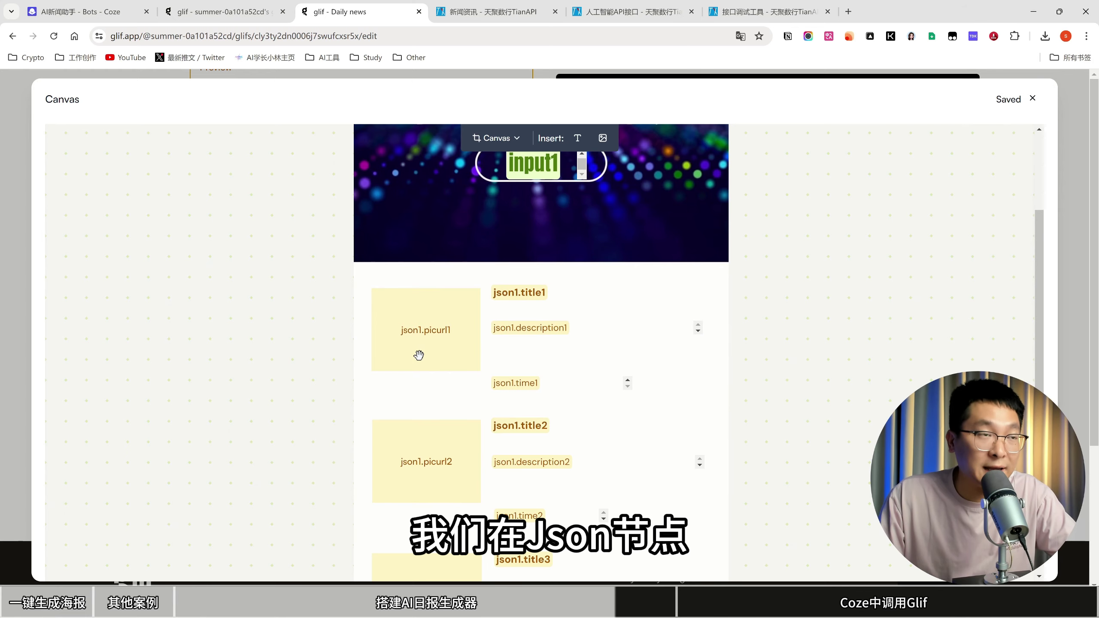
Close the canvas, show the json1 block that supplies its variables, and reopen canvas1's layout.
left_click(1033, 99)
scroll(197, 306, "up", 15)
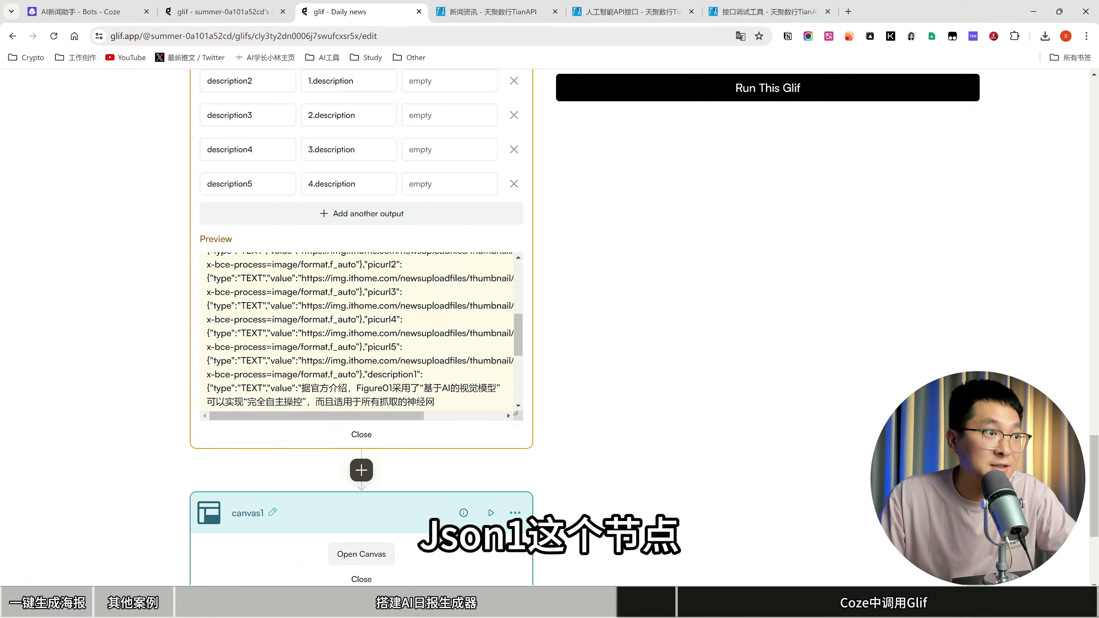
scroll(218, 254, "up", 10)
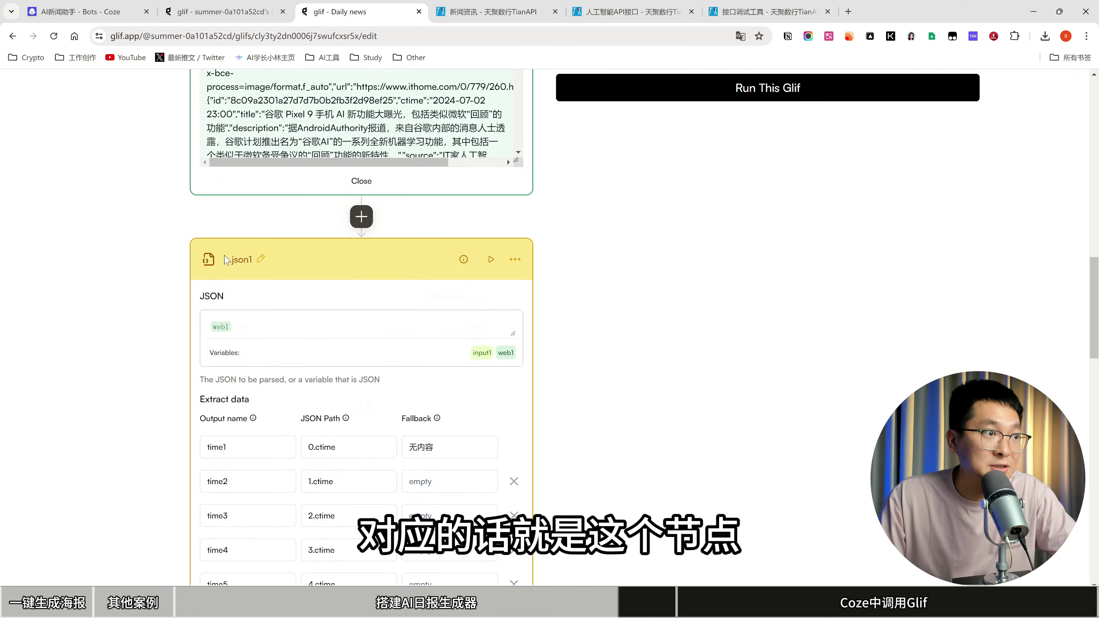
scroll(603, 478, "down", 15)
scroll(603, 478, "down", 8)
left_click(368, 326)
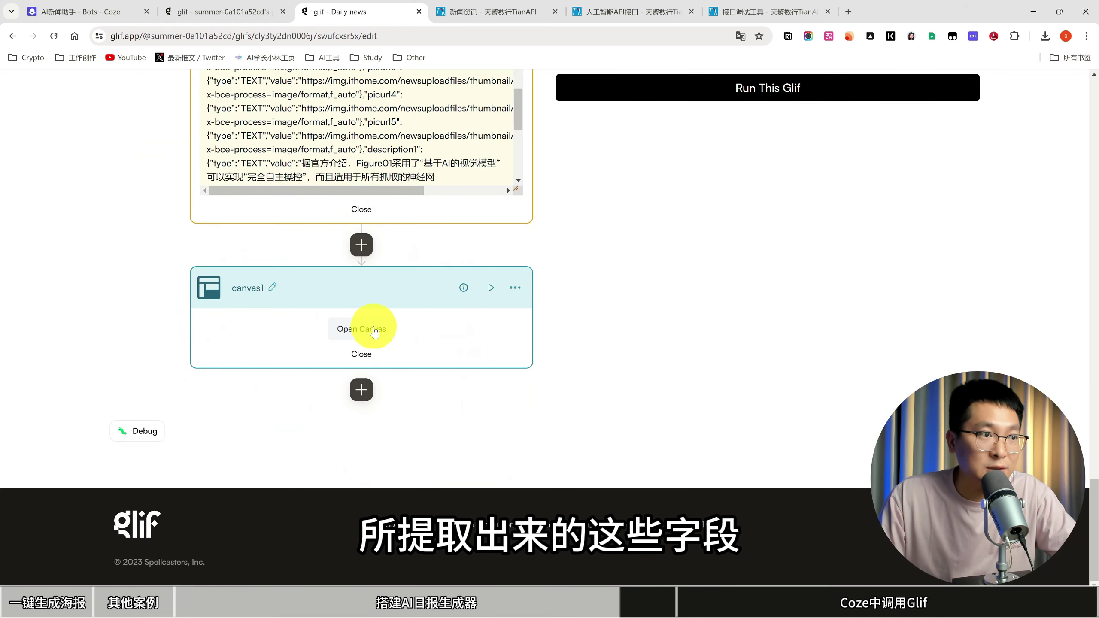
Examine how each news group on the canvas combines json1's picture, title, description and time variables.
scroll(585, 411, "down", 1)
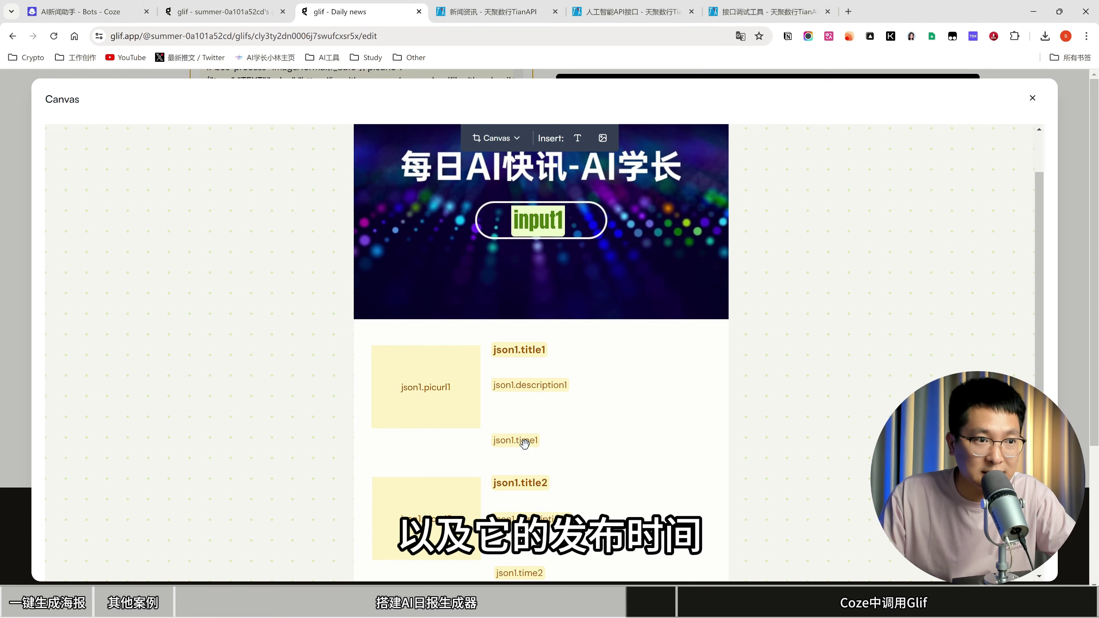
scroll(525, 443, "down", 3)
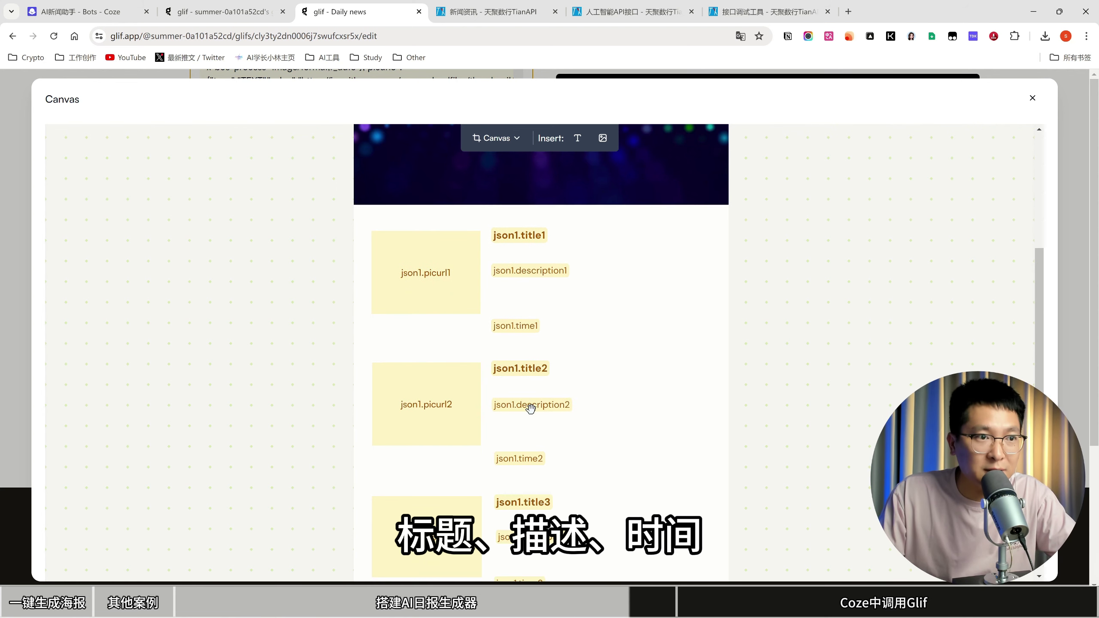
scroll(529, 456, "down", 1)
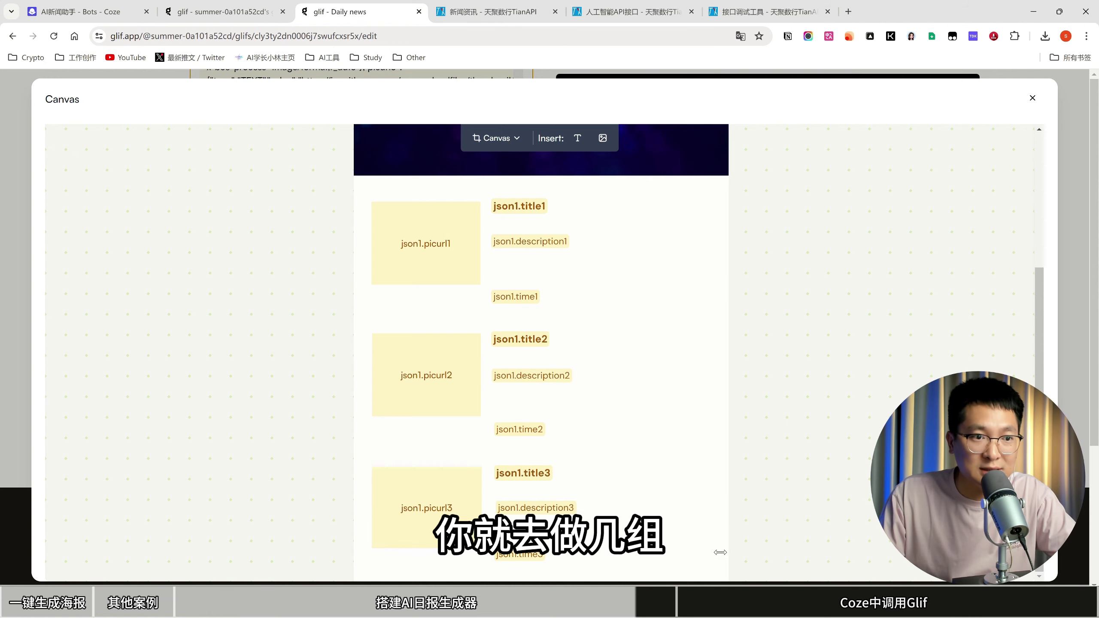
scroll(560, 405, "up", 3)
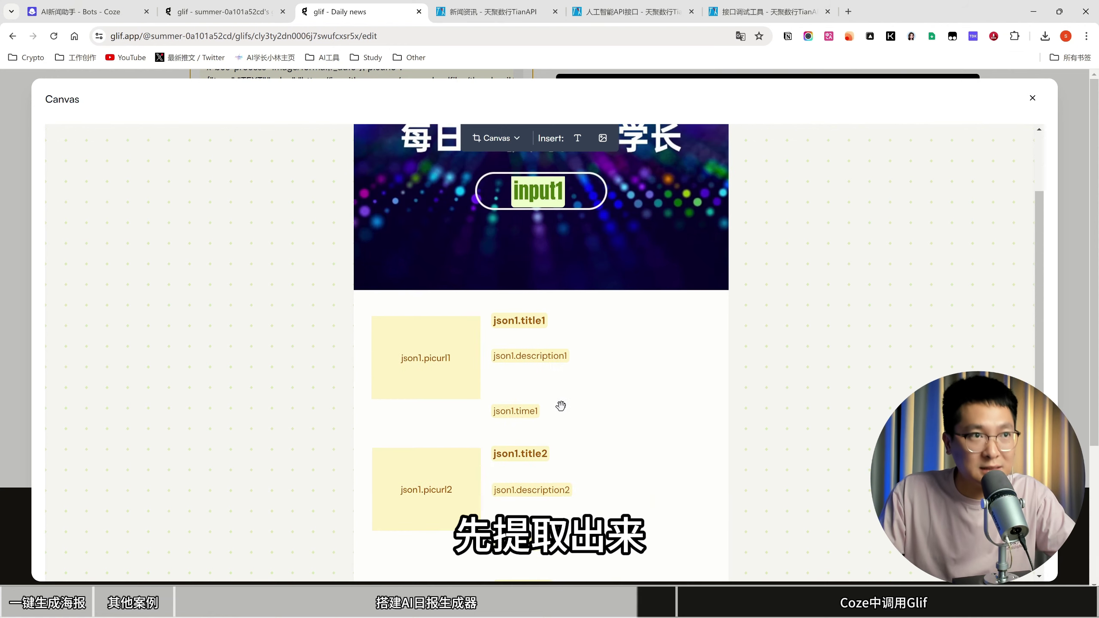
scroll(576, 456, "down", 3)
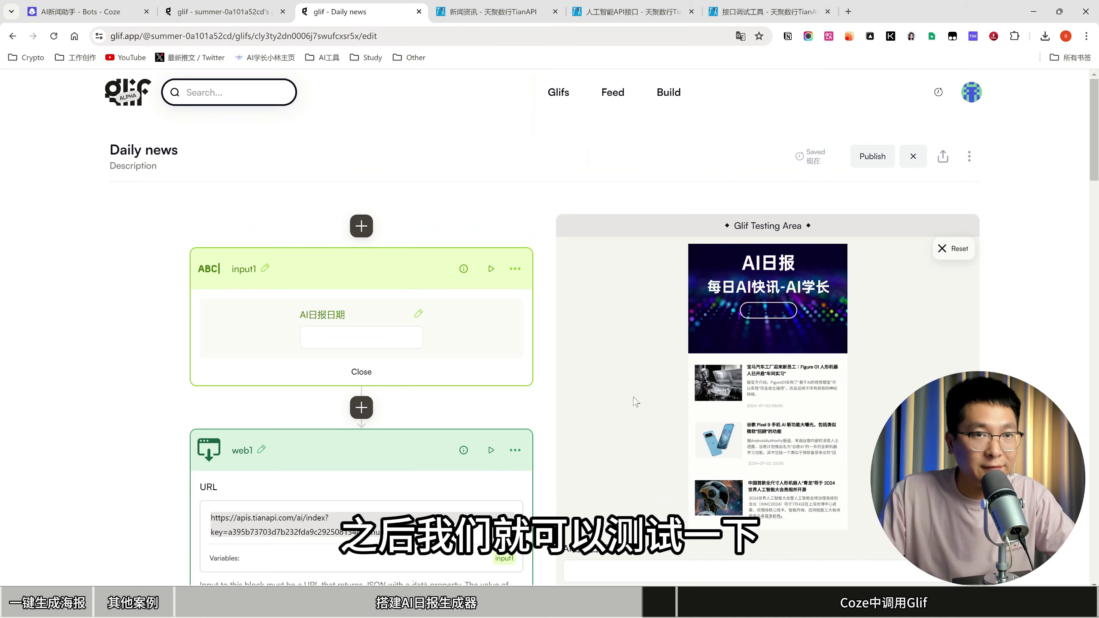
Run the Daily news glif in the testing area with AI日报日期 set to 7月3日.
scroll(647, 411, "down", 3)
left_click(575, 457)
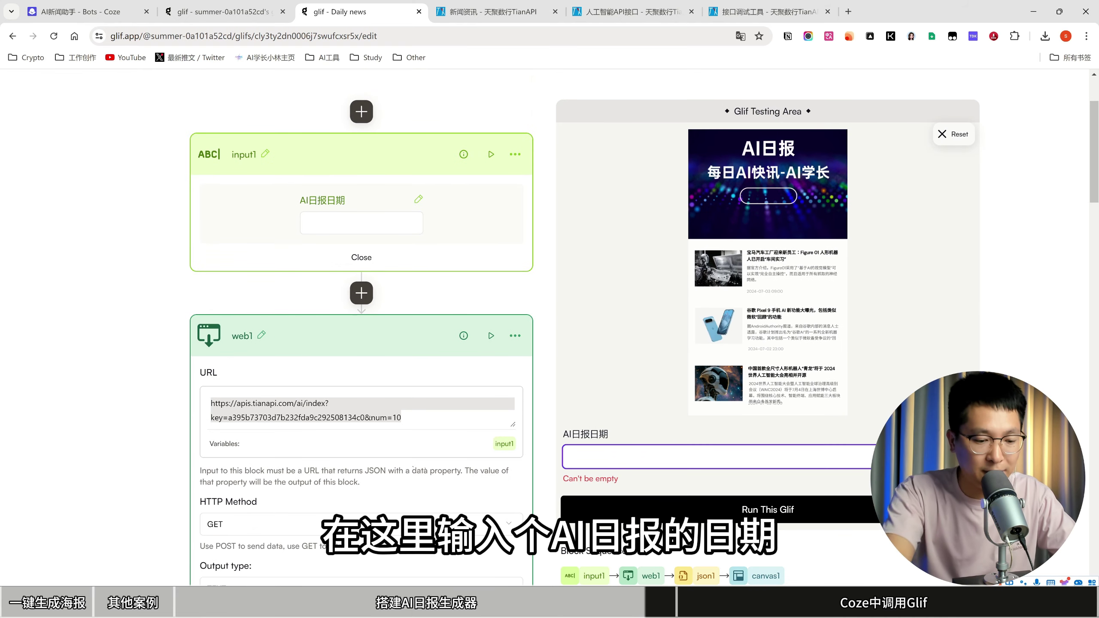
type("7月3日")
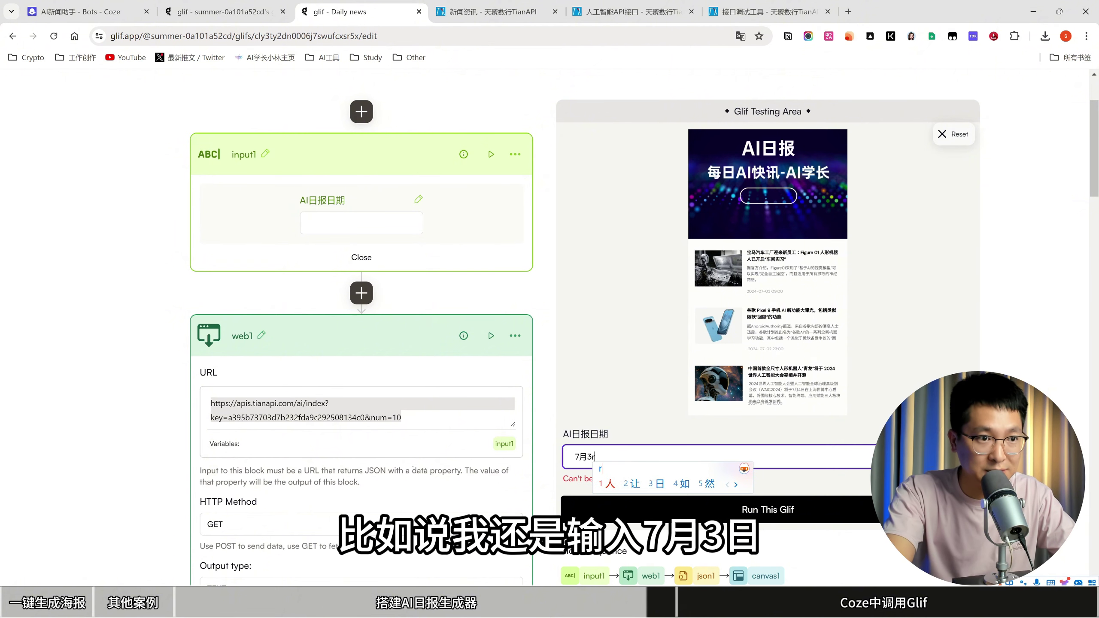
left_click(762, 510)
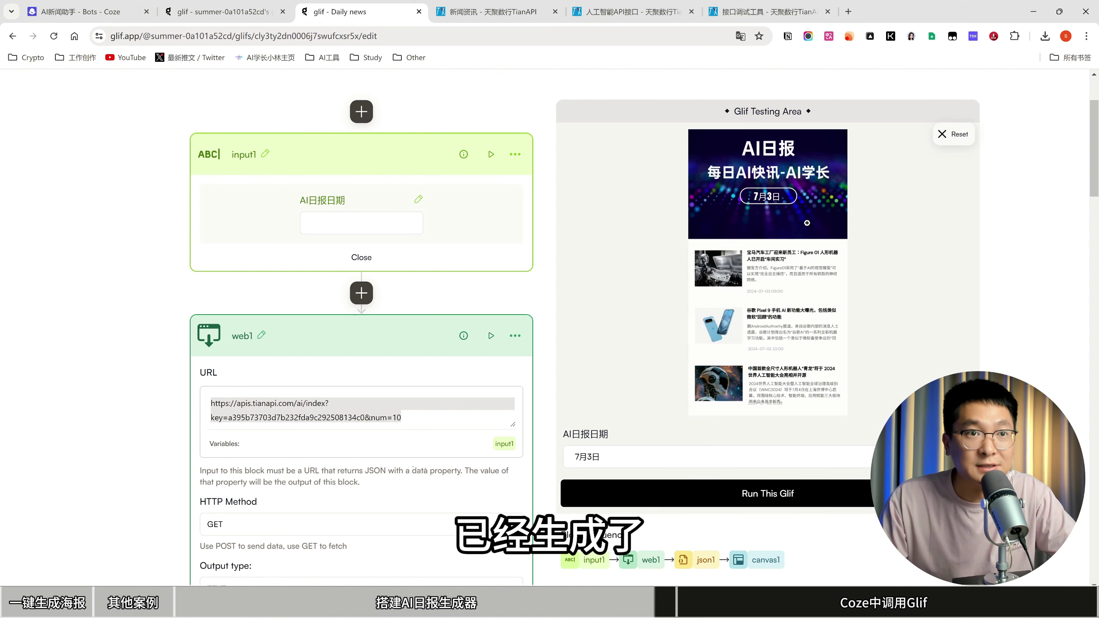
scroll(763, 197, "up", 3)
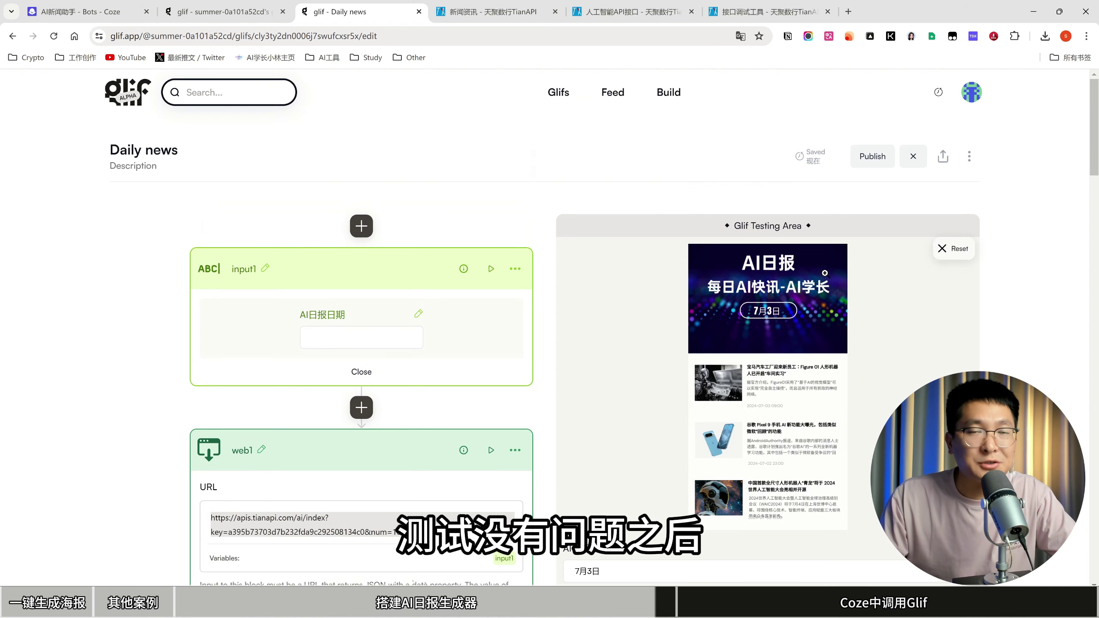
left_click(880, 160)
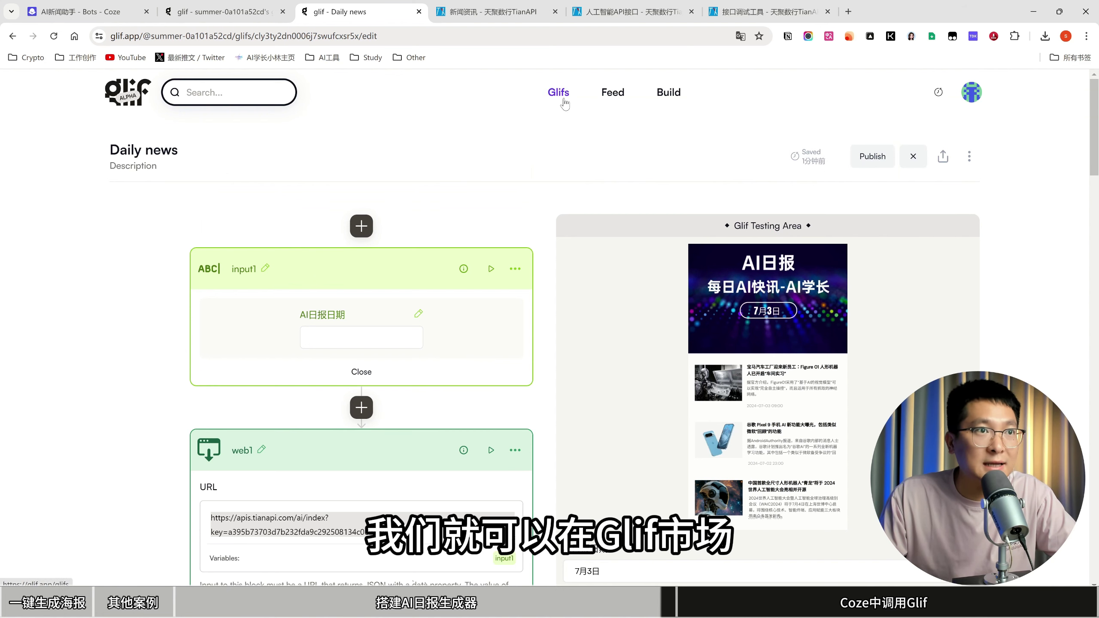
Open the account's own glifs and go to the page of the published Daily news glif.
left_click(972, 92)
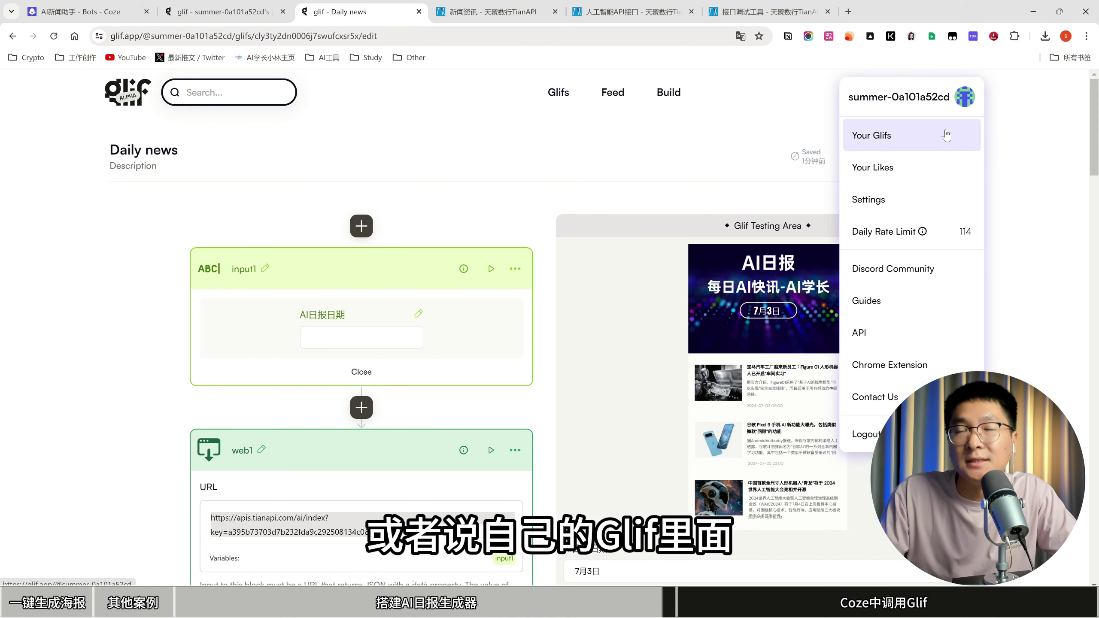
left_click(871, 133)
scroll(352, 406, "down", 1)
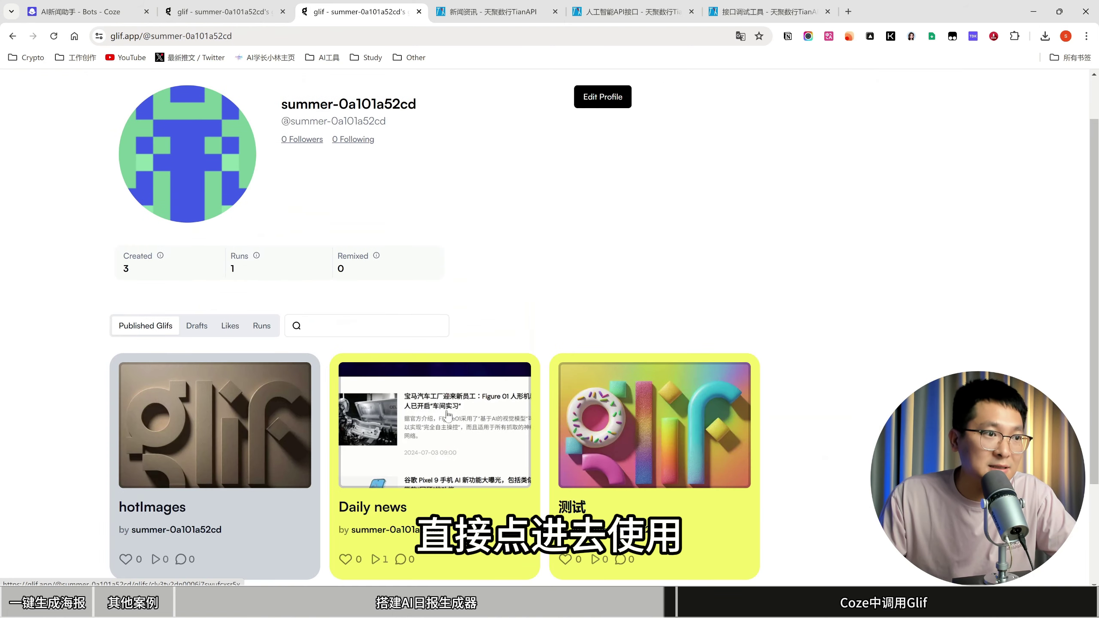
left_click(459, 503)
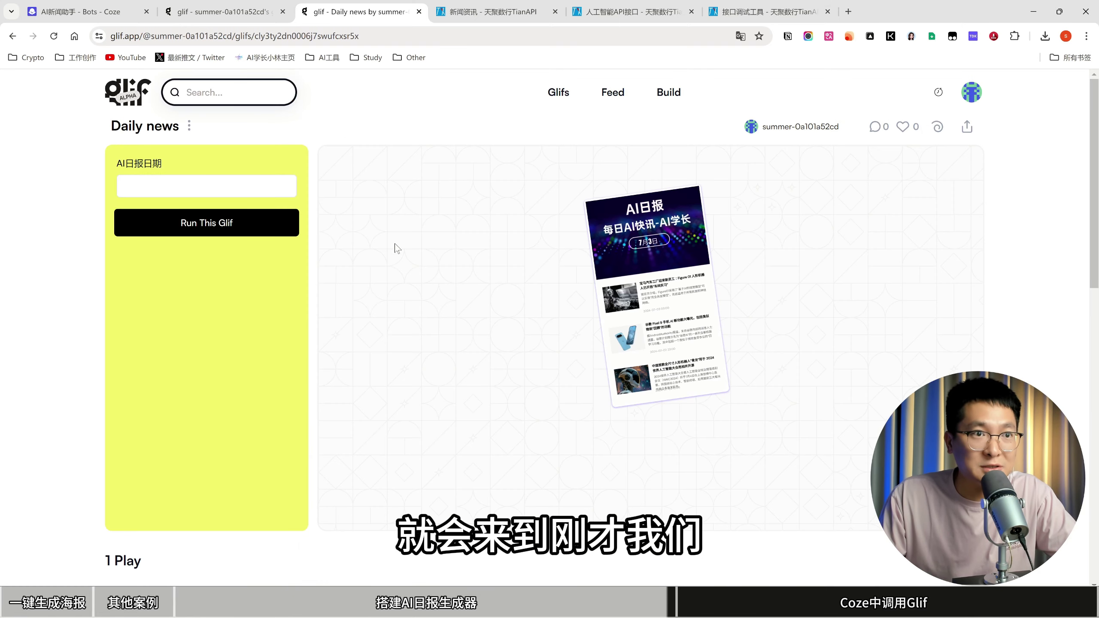
Examine the published glif's AI日报日期 input, its run control and the poster from the earlier run.
scroll(589, 436, "down", 6)
scroll(544, 414, "up", 6)
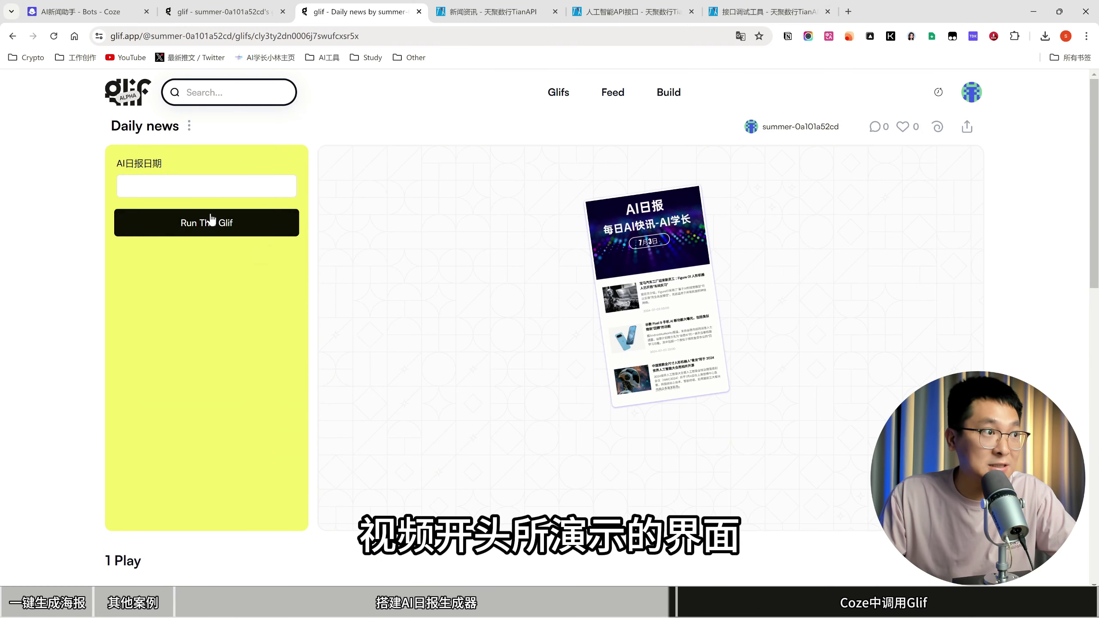
left_click(195, 186)
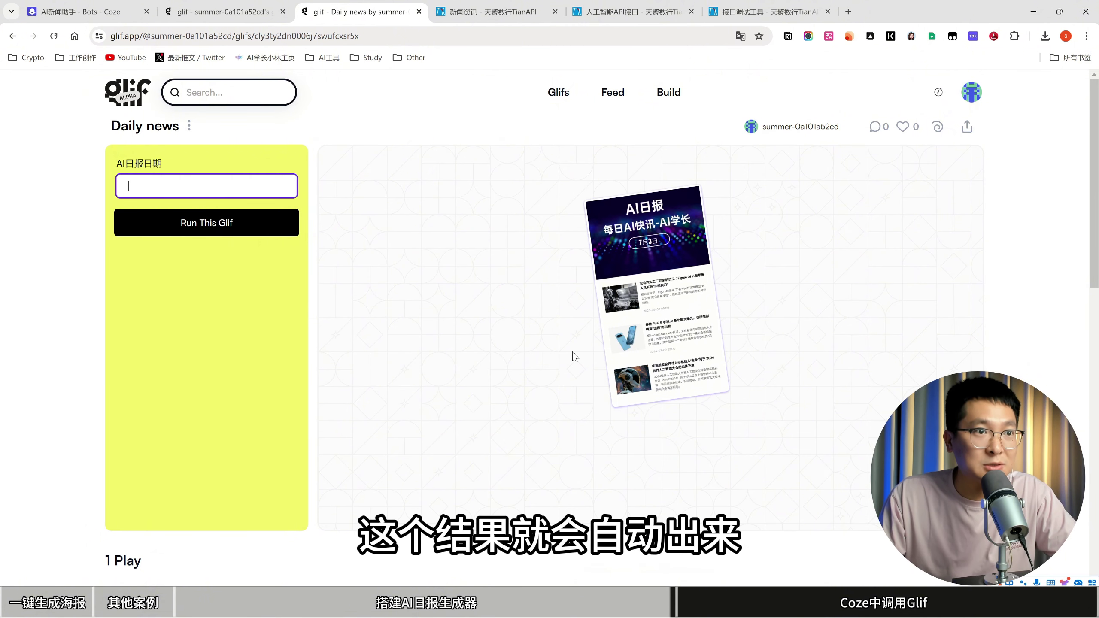
scroll(576, 377, "down", 12)
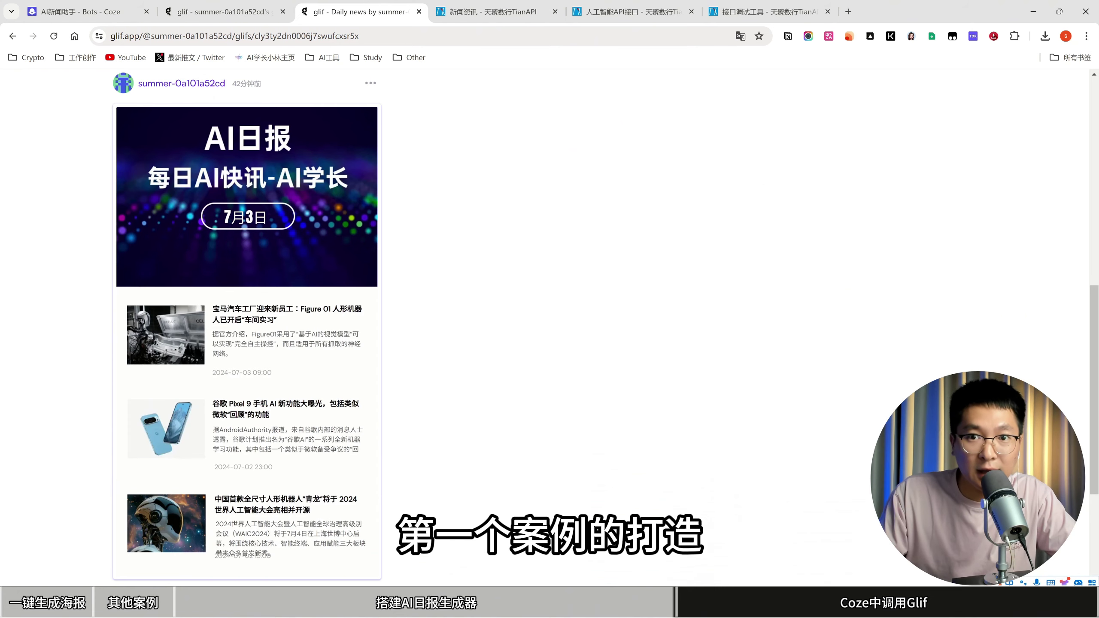
scroll(648, 292, "up", 12)
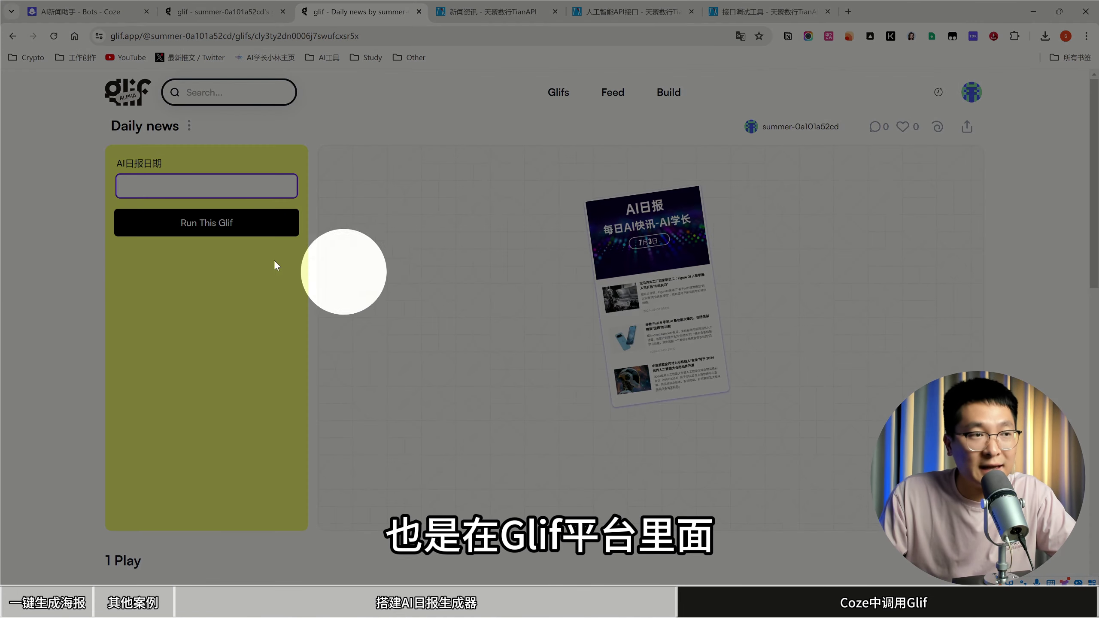
left_click(246, 337)
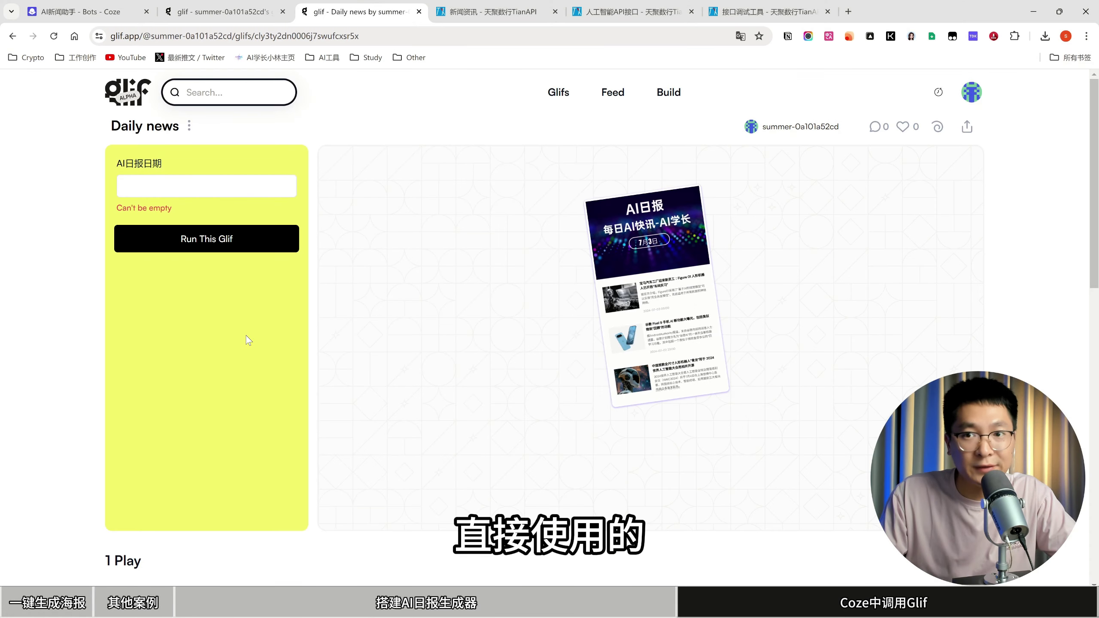
Show the account's published glifs again, and switch to the AI新闻助手 bot in Coze.
left_click(972, 92)
left_click(898, 138)
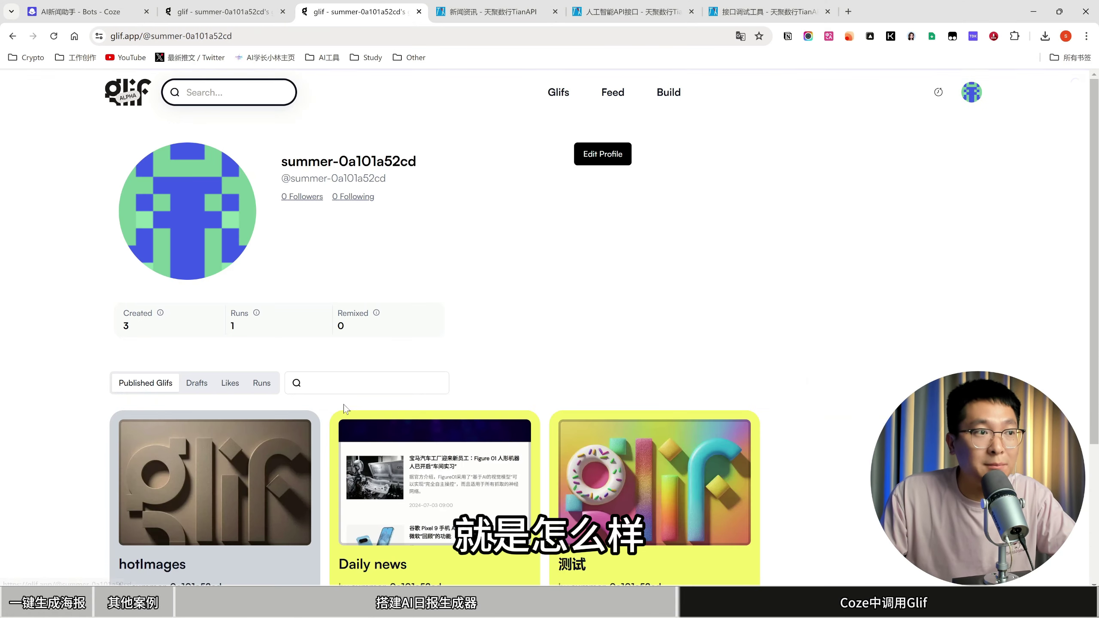
scroll(306, 429, "down", 3)
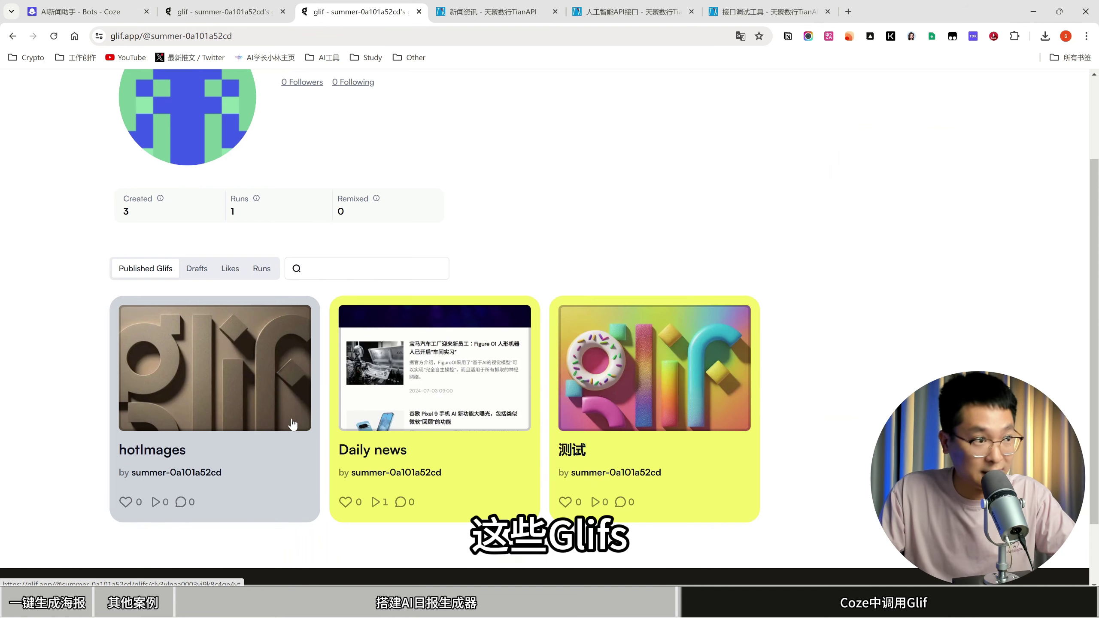
left_click(113, 9)
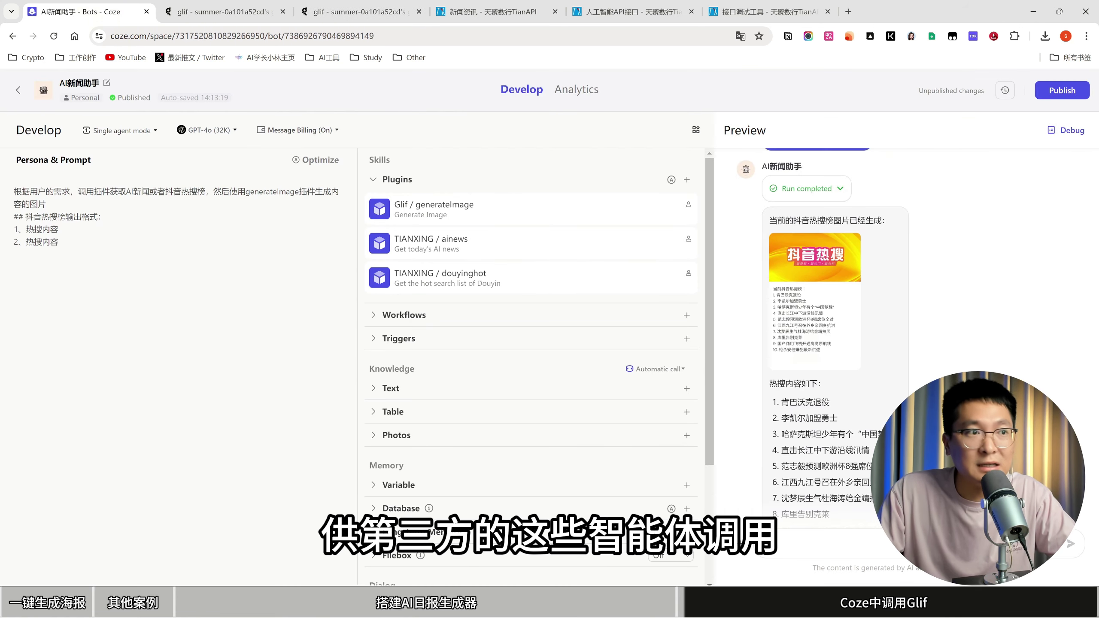
Return to the glif profile, open hotImages in a new browser tab, and bring up its block editor.
left_click(223, 11)
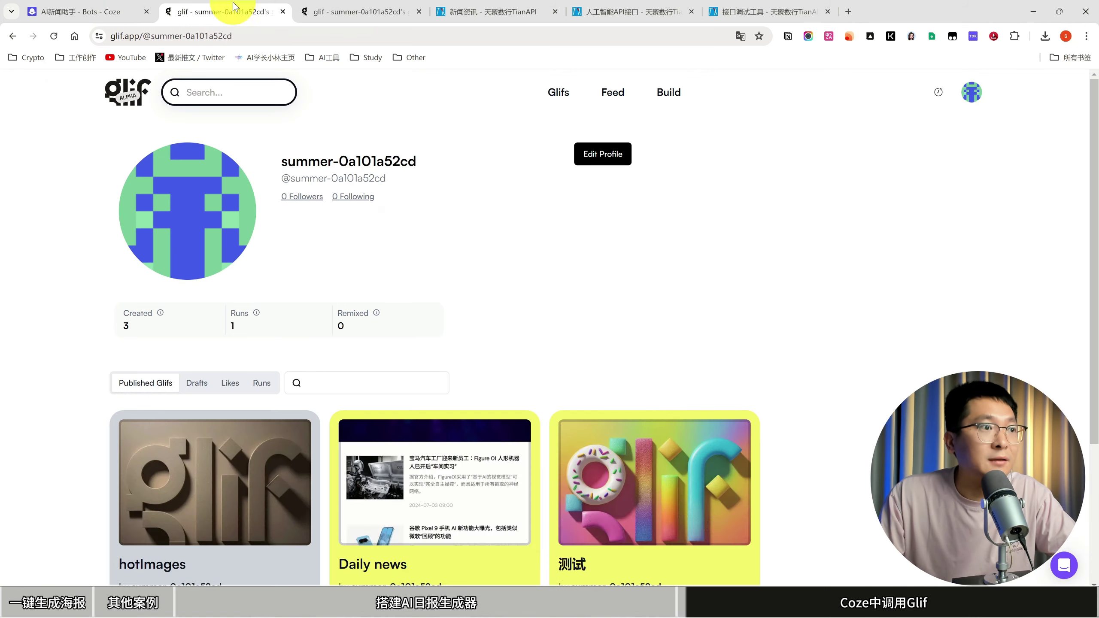
scroll(212, 419, "down", 3)
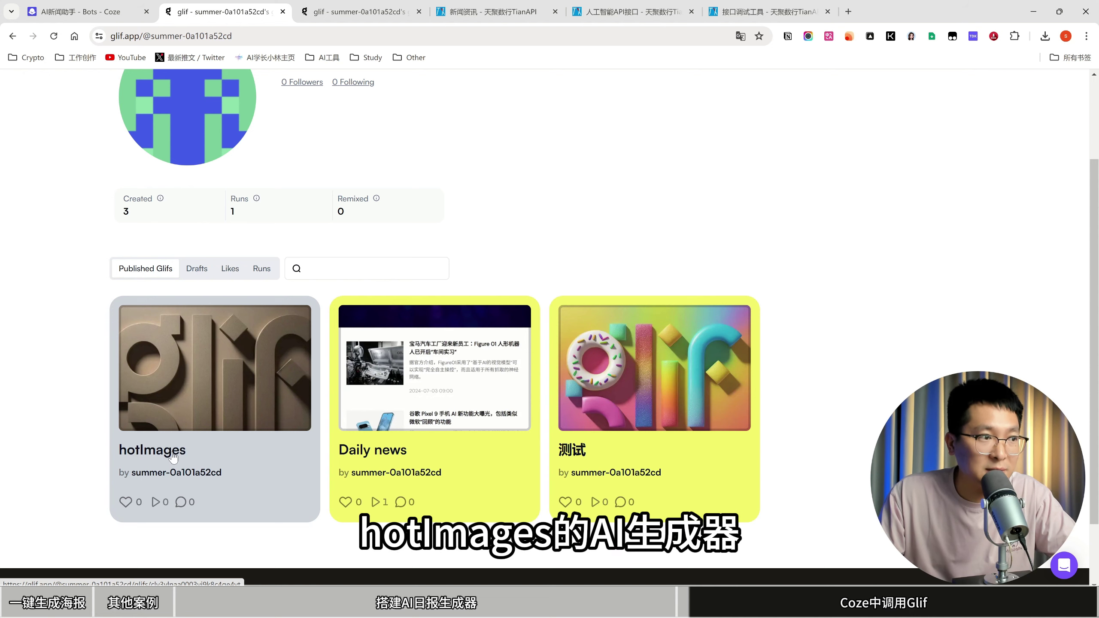
left_click(220, 450, "ctrl")
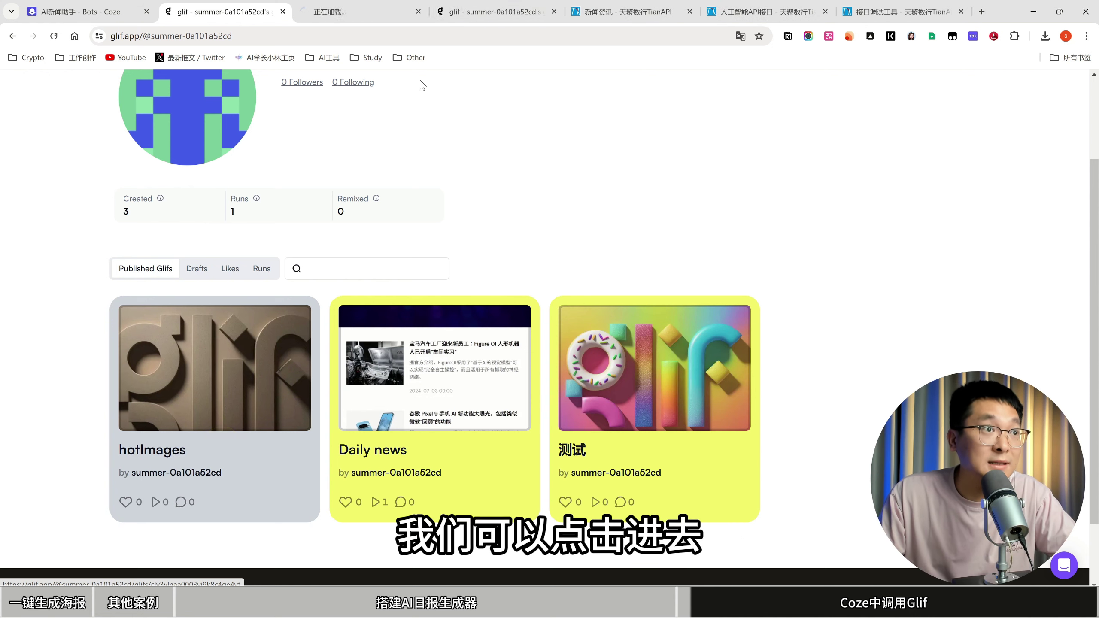
left_click(359, 11)
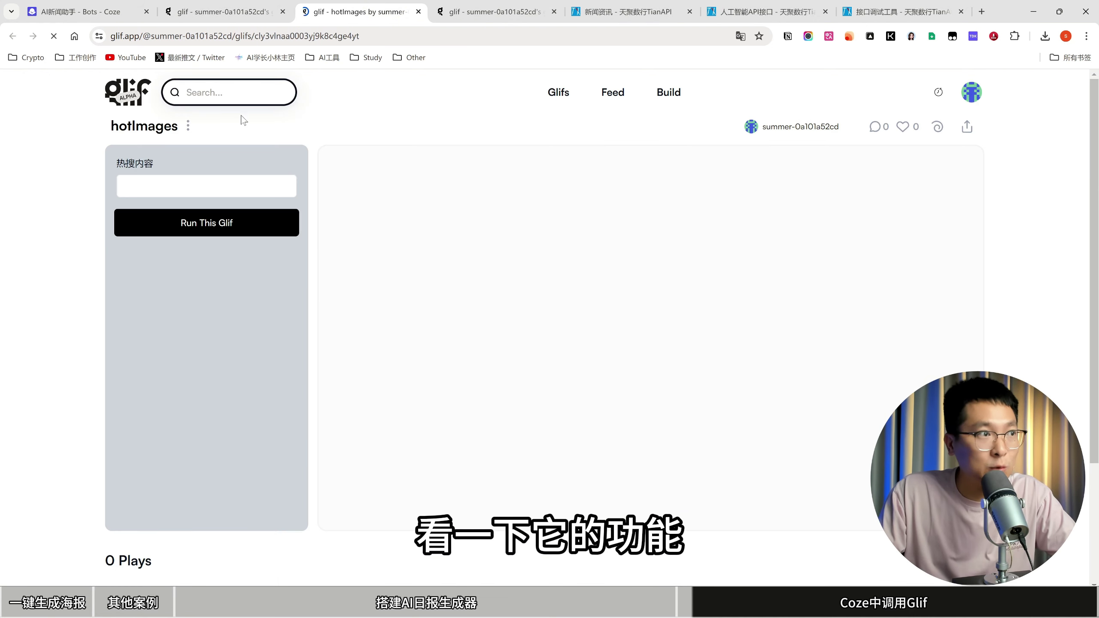
left_click(190, 126)
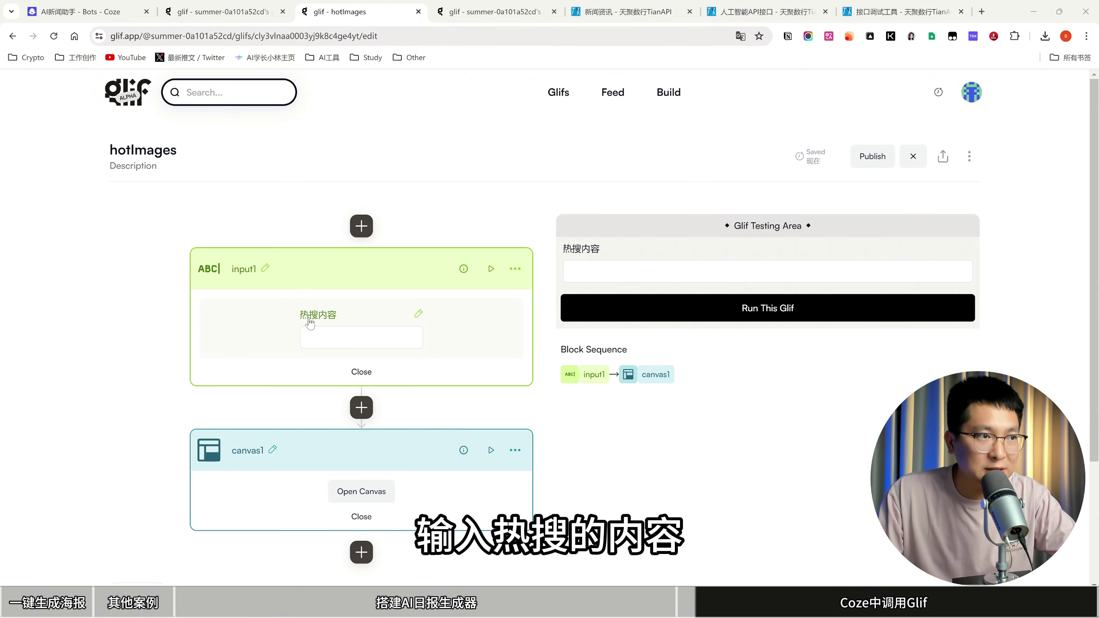
Open canvas1 of hotImages, examine the 抖音热搜 background and the input1 text area, and close the canvas.
left_click(361, 493)
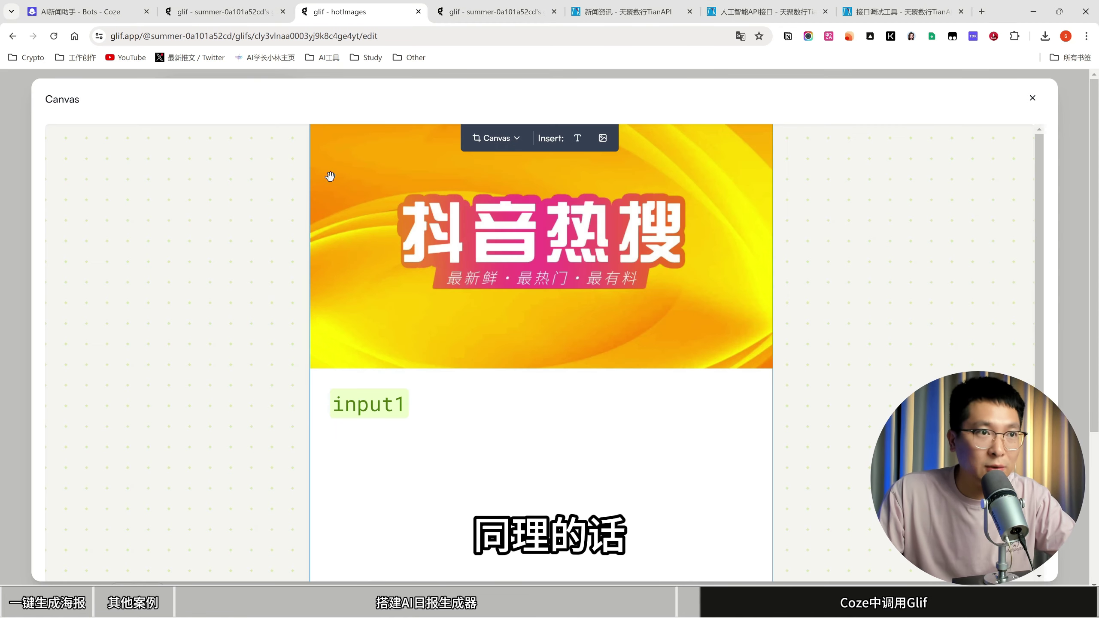
scroll(760, 388, "down", 4)
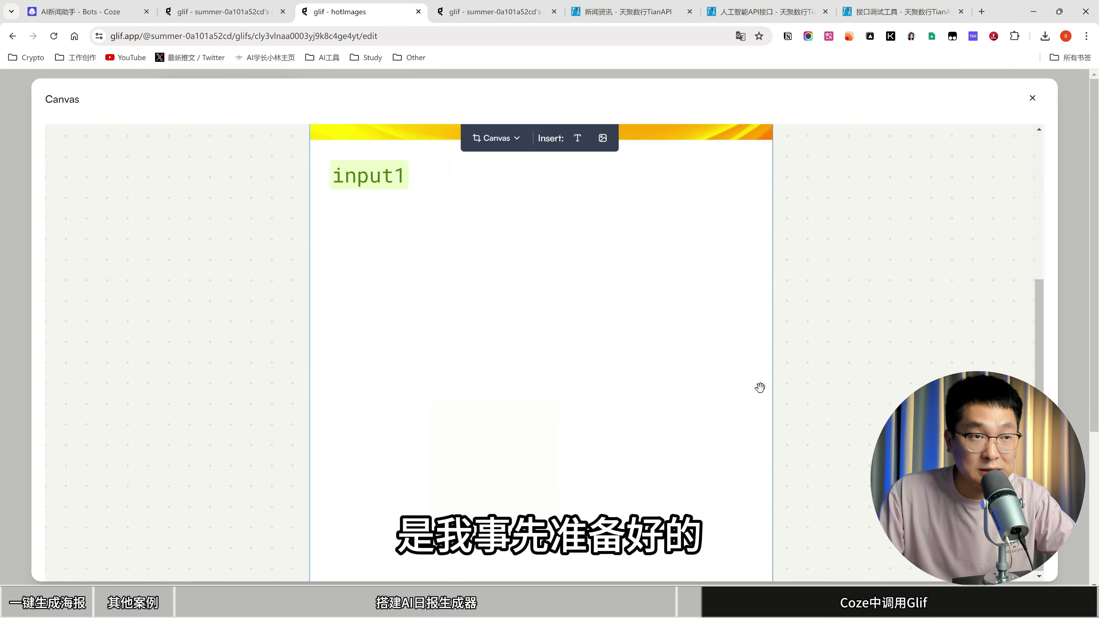
scroll(760, 388, "up", 4)
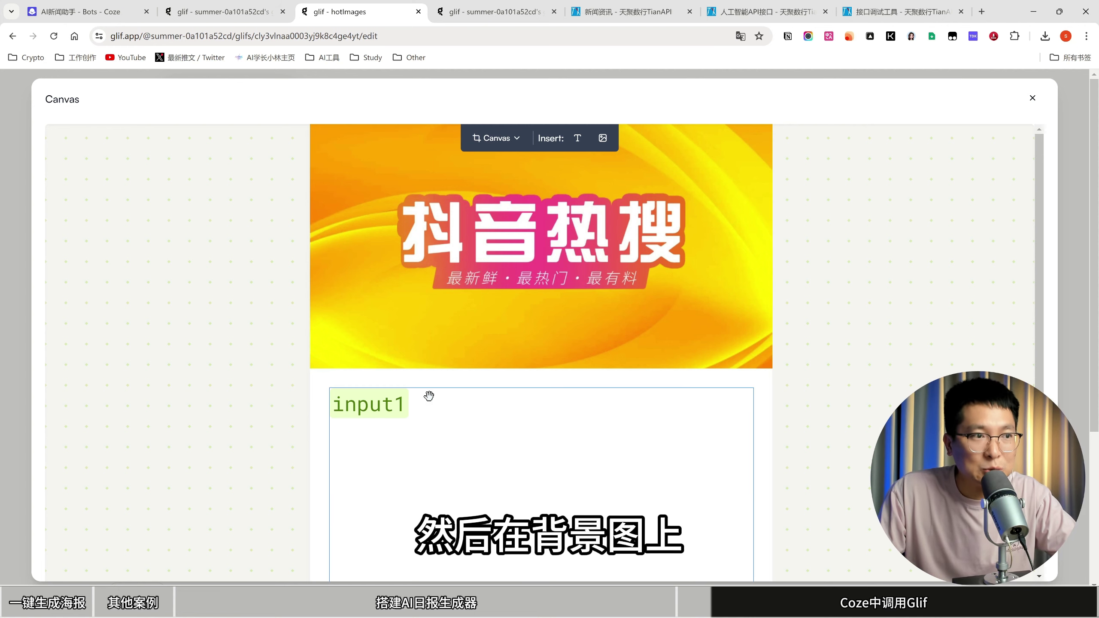
scroll(428, 396, "down", 6)
scroll(528, 412, "up", 4)
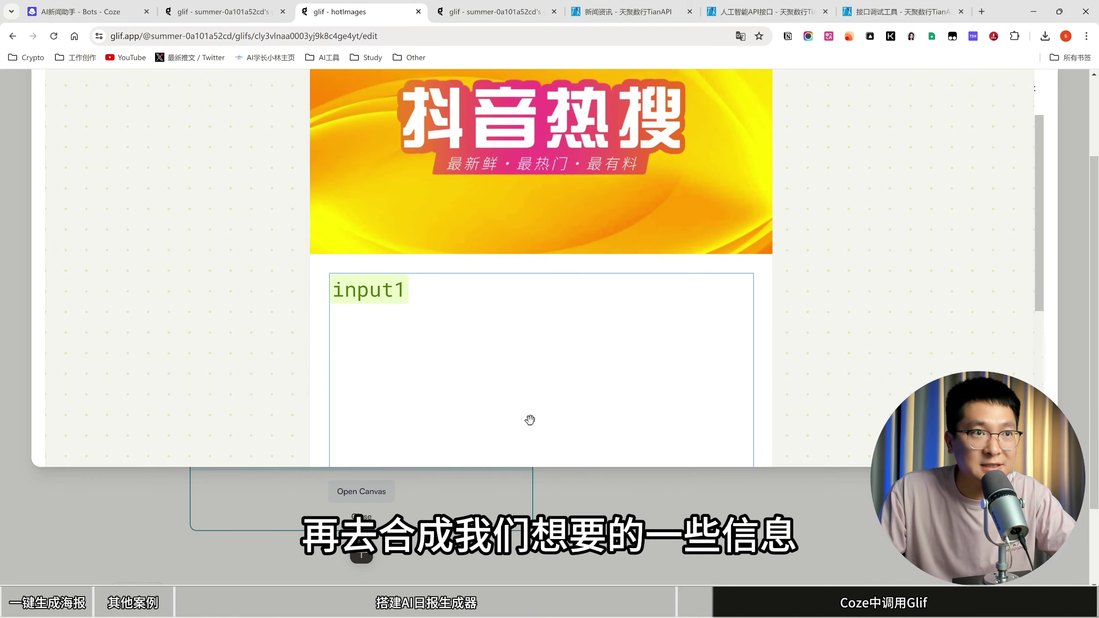
scroll(455, 410, "up", 1)
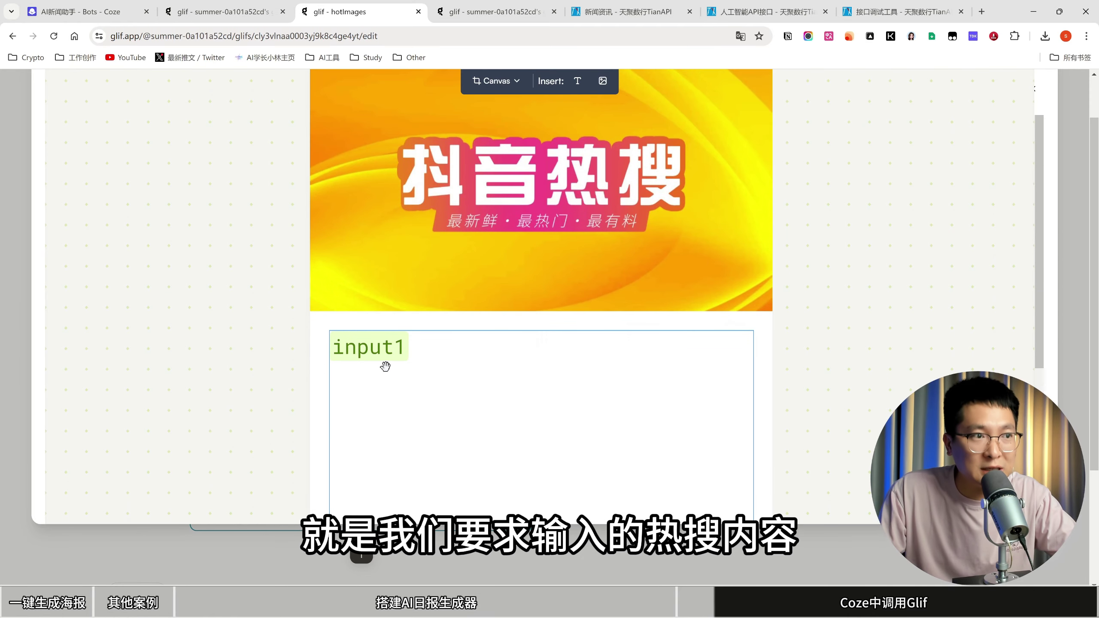
scroll(390, 373, "up", 2)
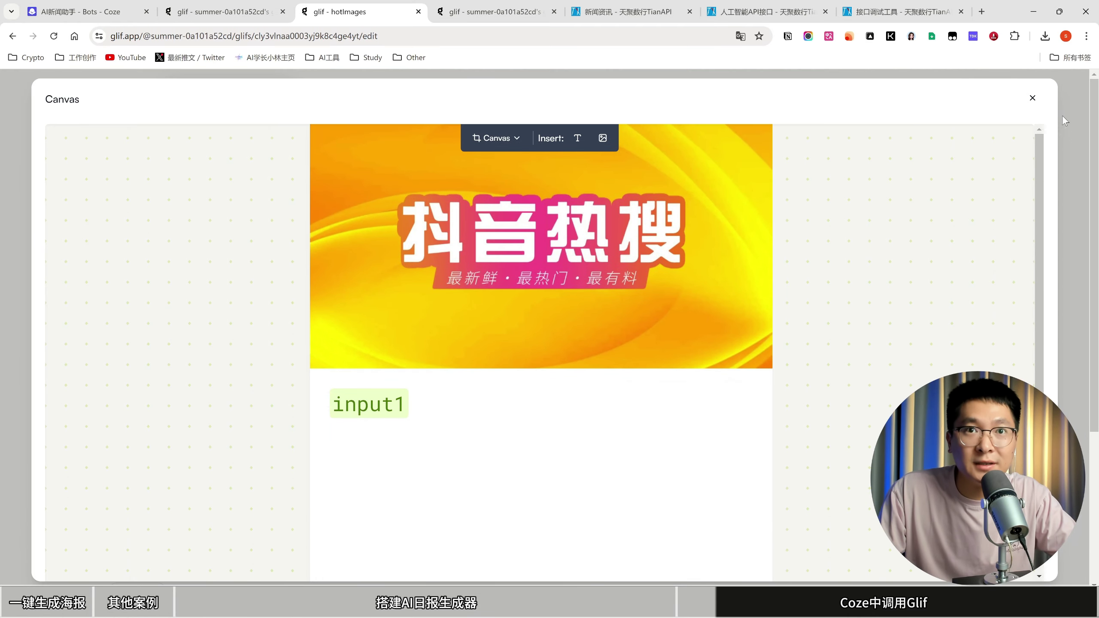
key("Escape")
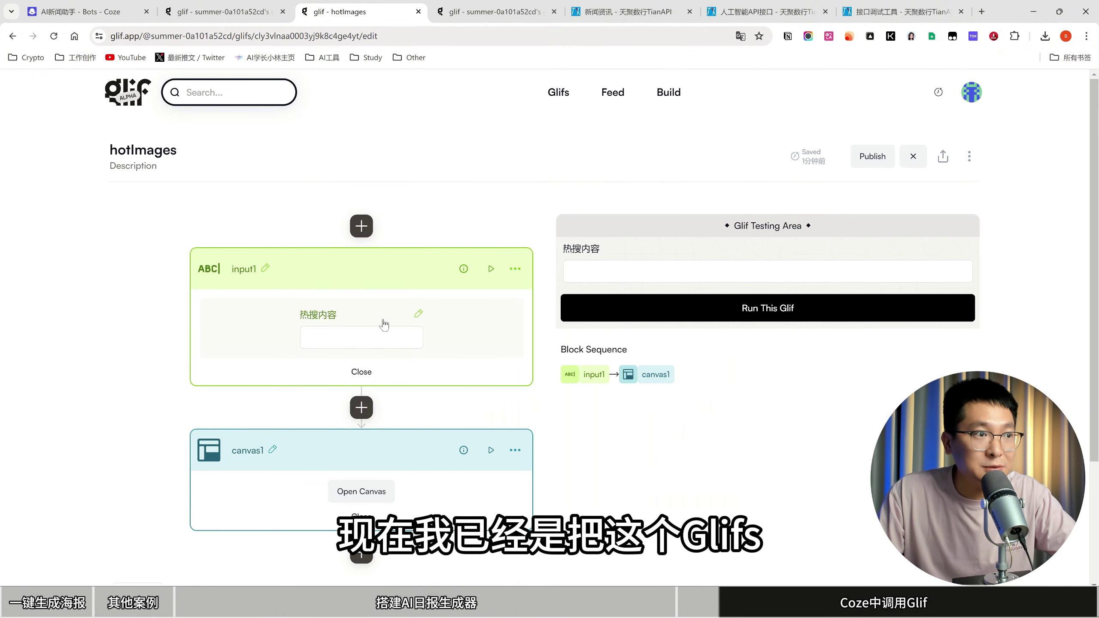
Highlight the 热搜内容 list in the Coze bot's preview, and switch back to the hotImages flow it feeds.
left_click(78, 11)
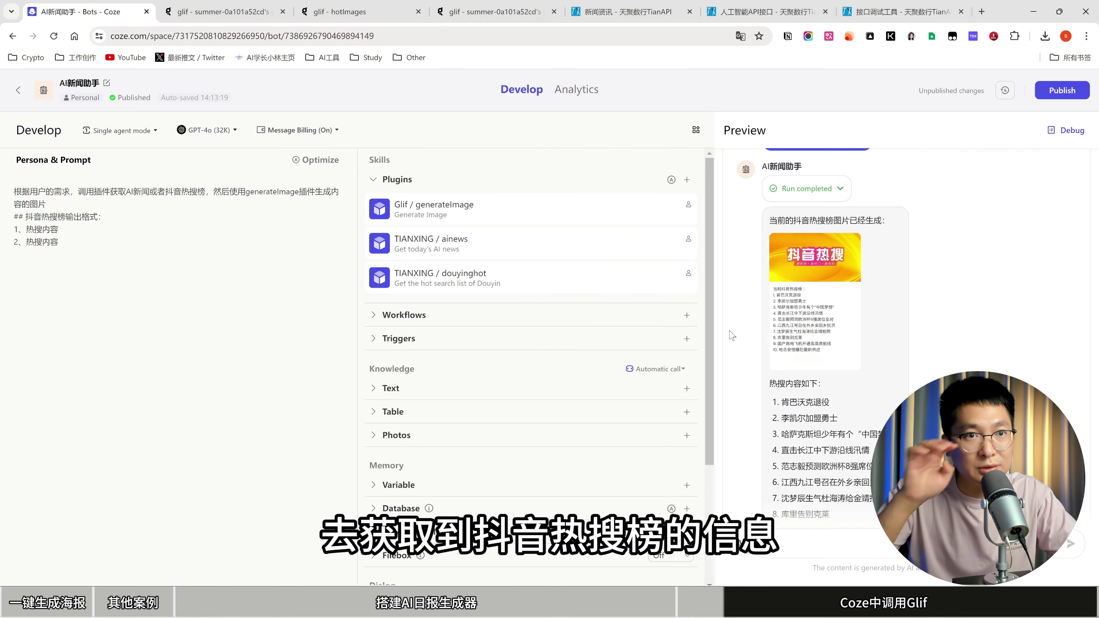
left_click_drag(769, 383, 821, 515)
scroll(796, 405, "down", 1)
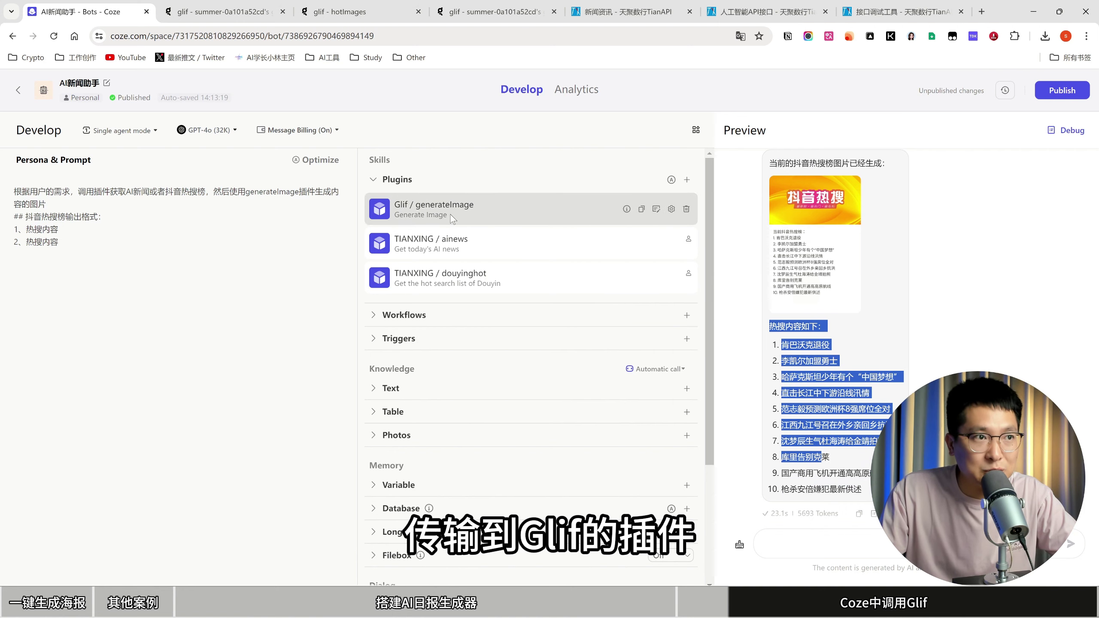
left_click(220, 11)
key("ctrl+Tab")
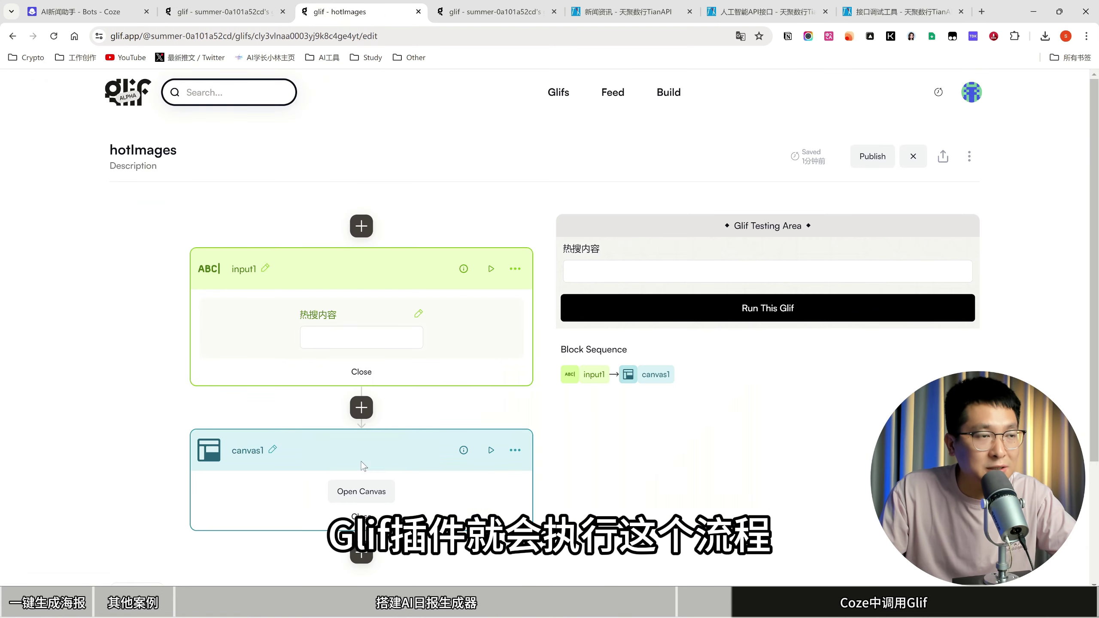
Return to the AI新闻助手 bot in Coze, clear the text highlighting, and examine its Persona & Prompt instructions.
left_click(117, 11)
left_click(829, 251)
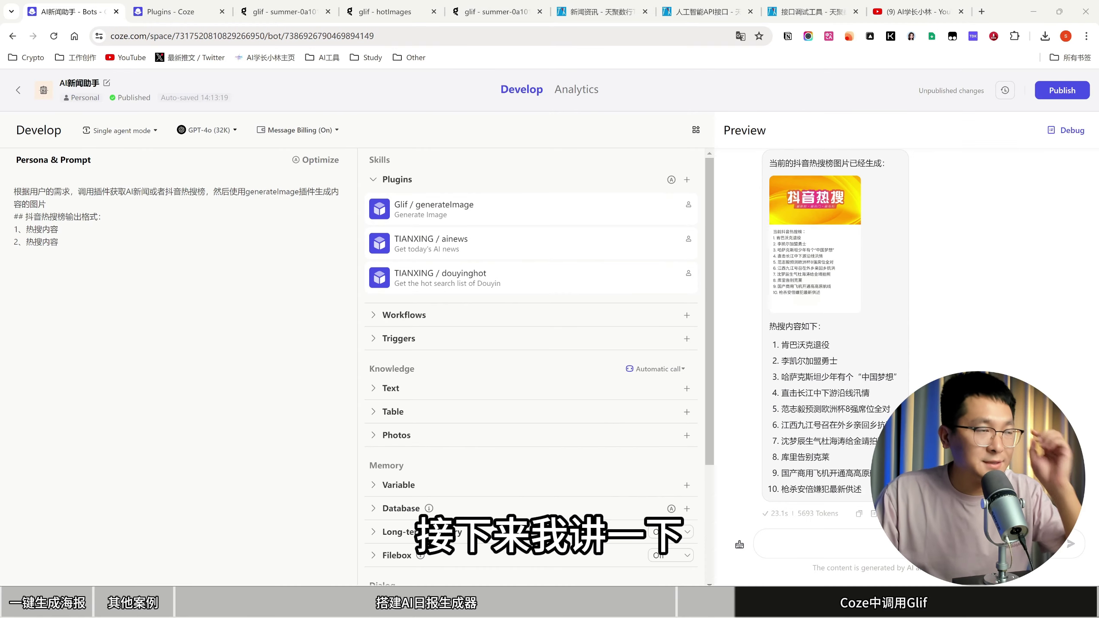
left_click(258, 295)
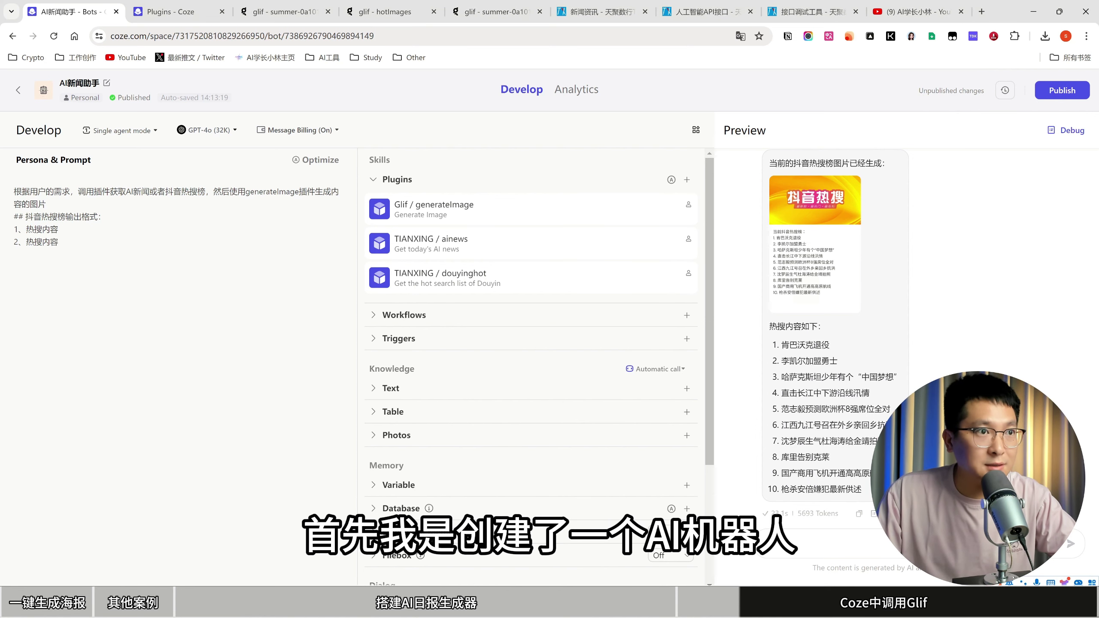
left_click(74, 201)
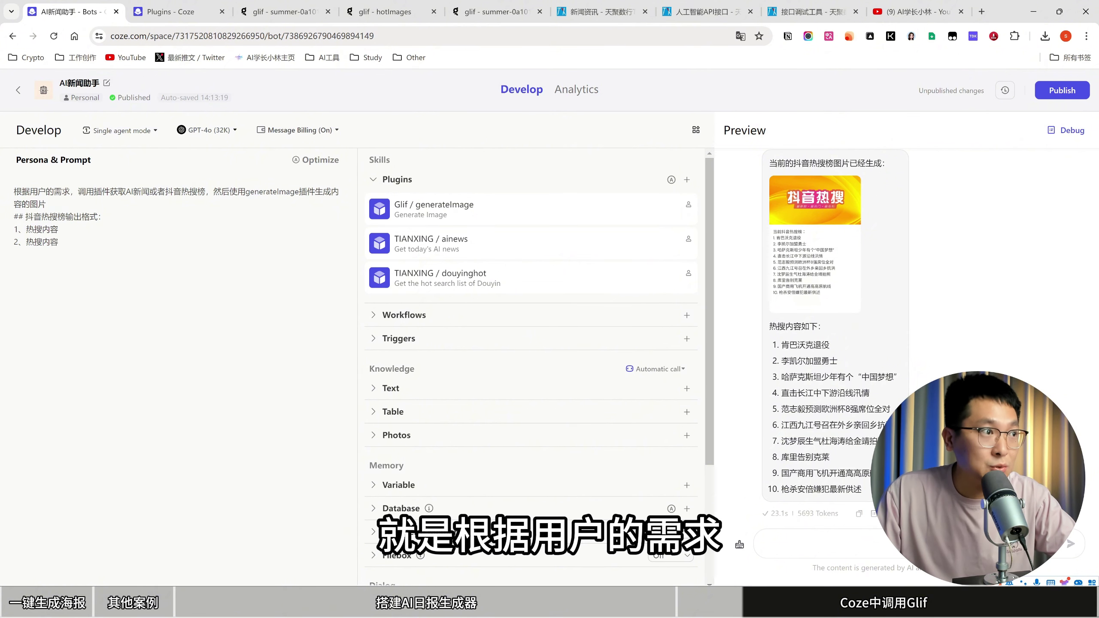
left_click(127, 191)
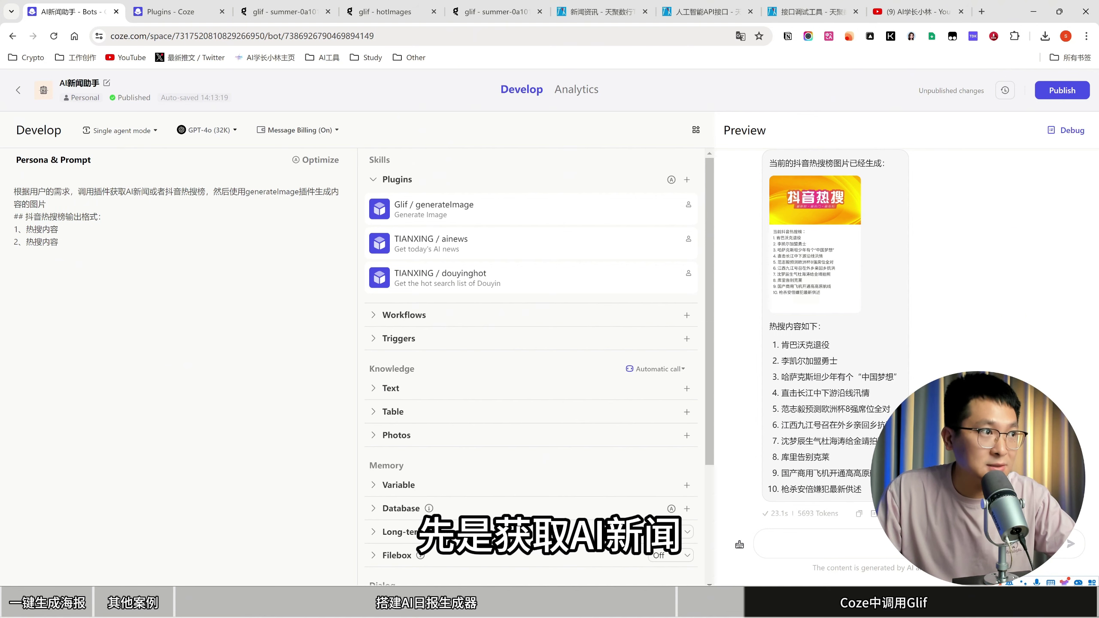
Examine the Persona & Prompt text, highlighting 抖音热搜榜, generateImage and the output format before selecting the whole prompt.
left_click_drag(166, 192, 206, 192)
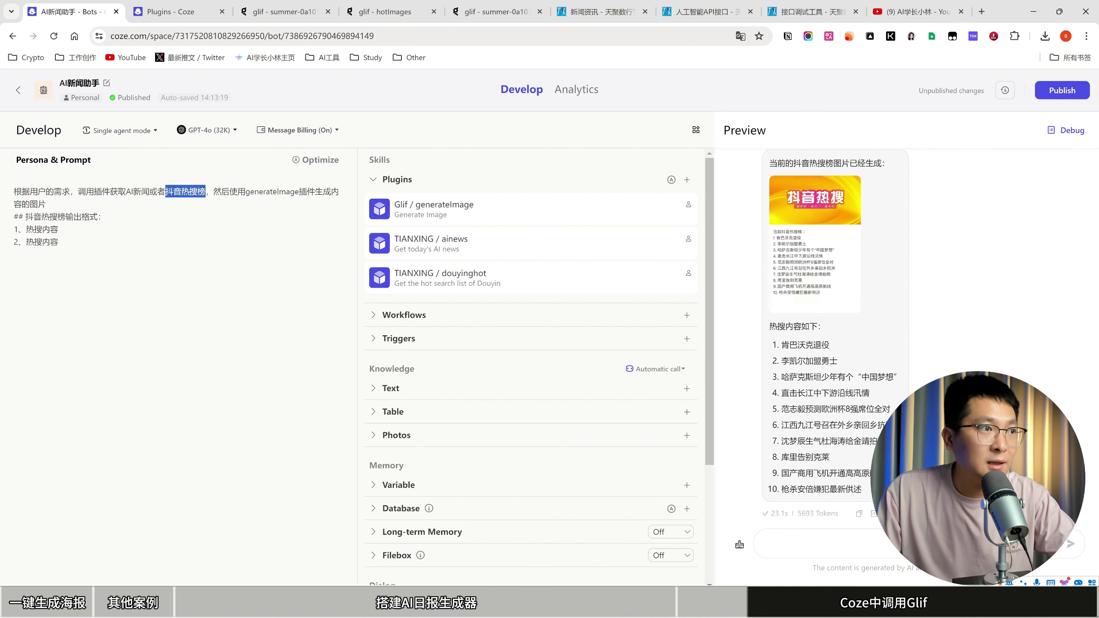
double_click(271, 191)
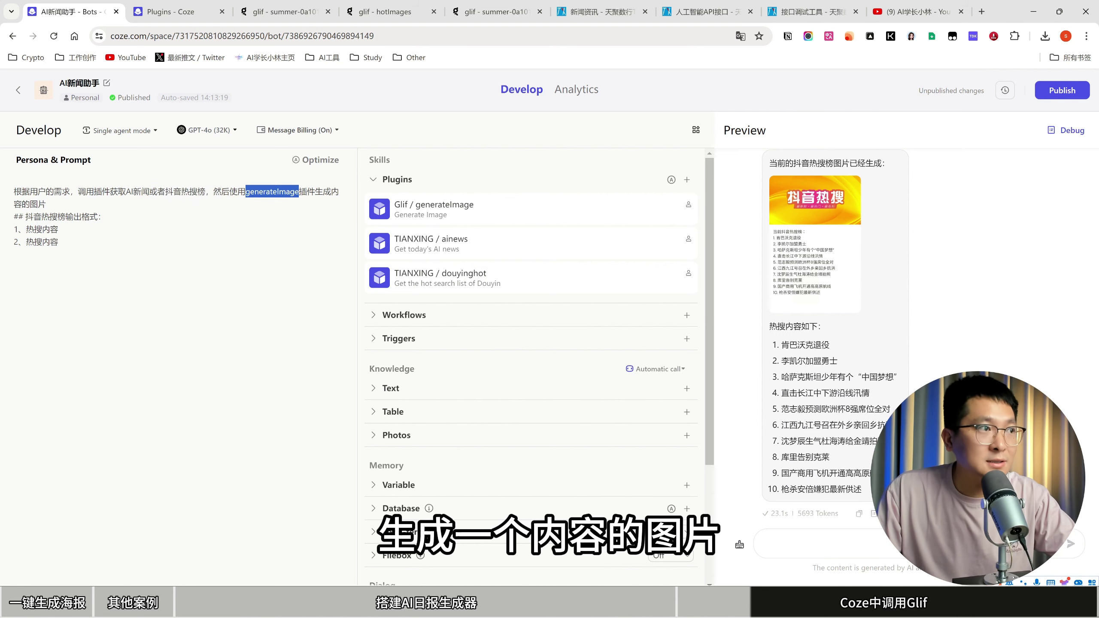
left_click(128, 204)
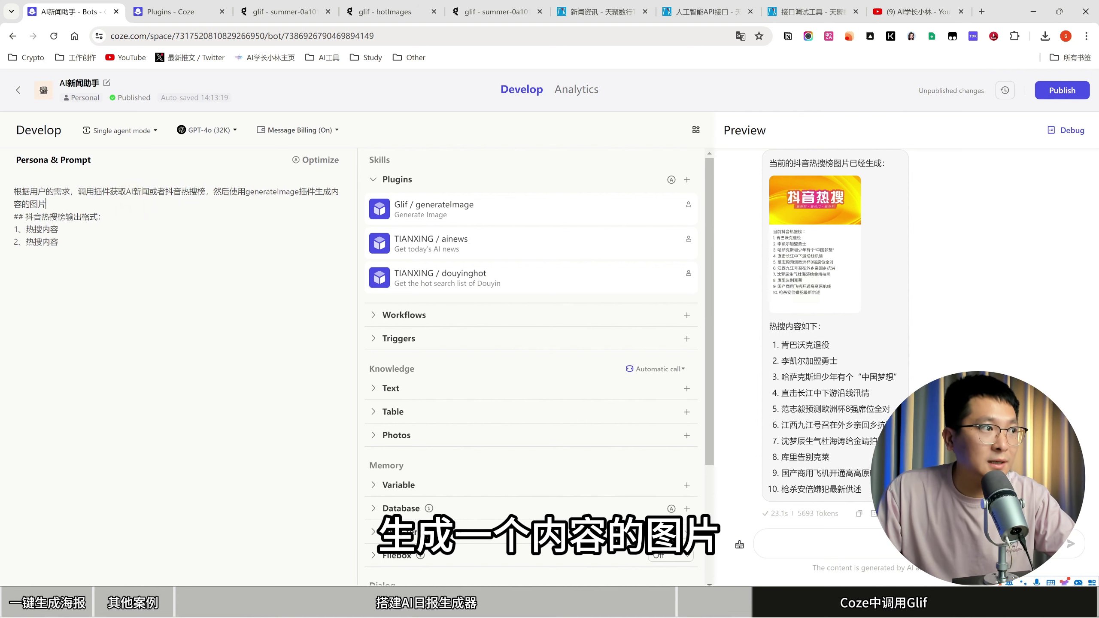
left_click_drag(25, 217, 109, 216)
left_click(59, 229)
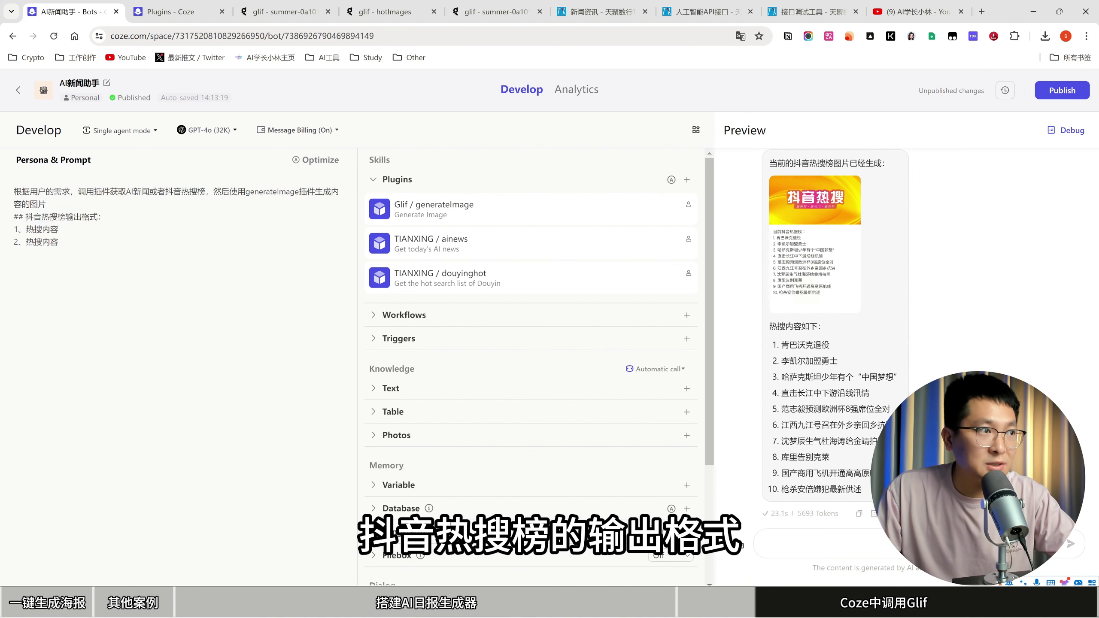
left_click(71, 252)
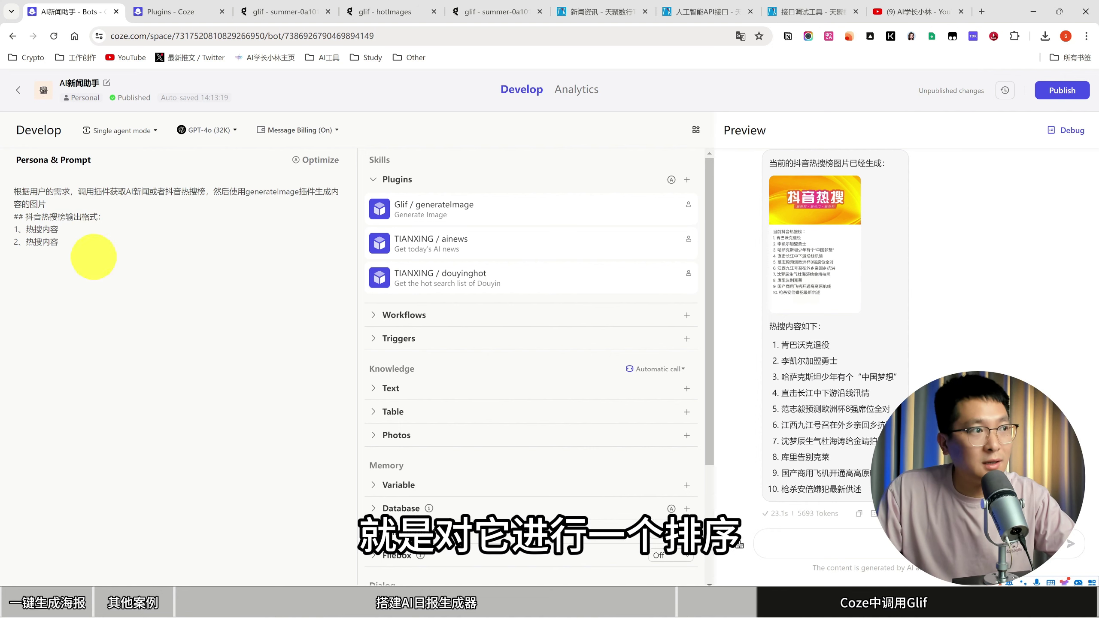
left_click_drag(93, 253, 13, 186)
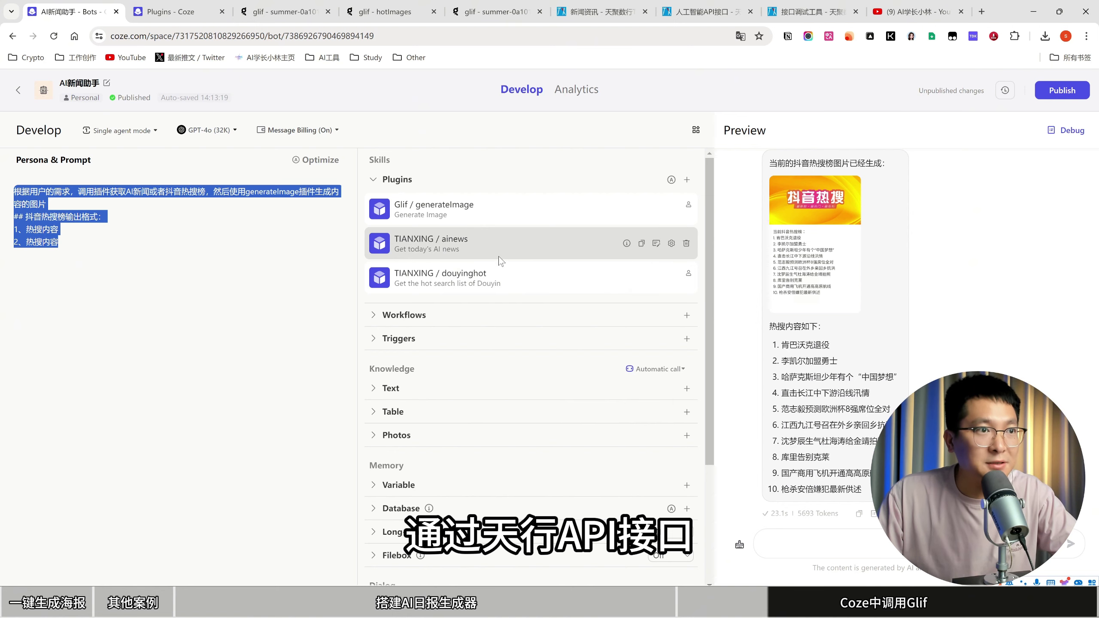
View the tools of the TIANXING plugin in Coze, and find the GPT4+GPTs+DallE.3 video on the YouTube channel page.
left_click(171, 12)
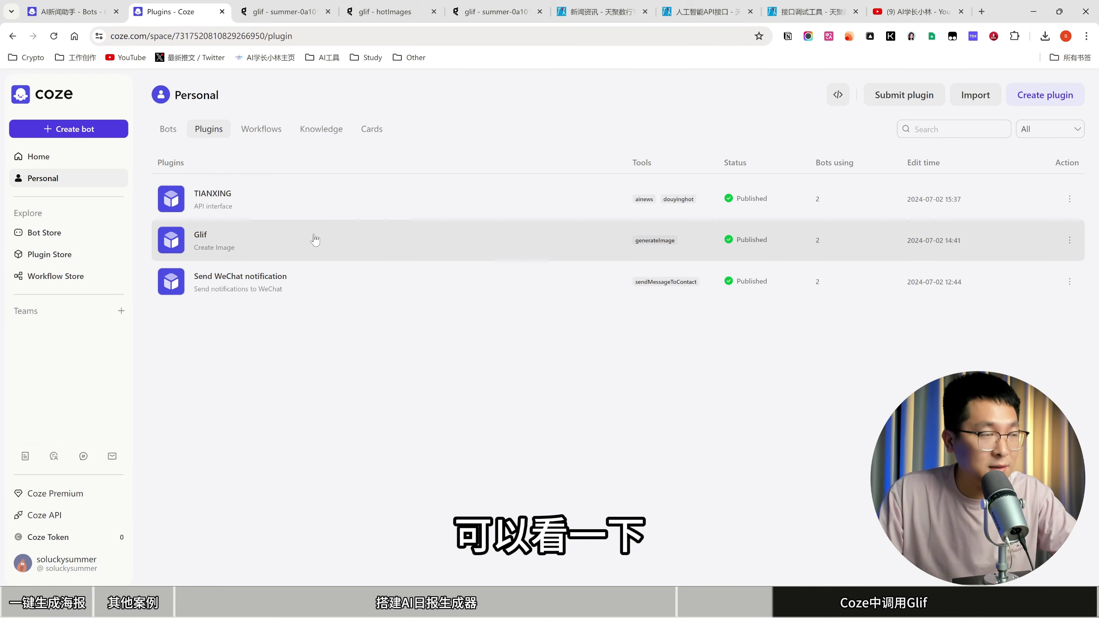
left_click(311, 214)
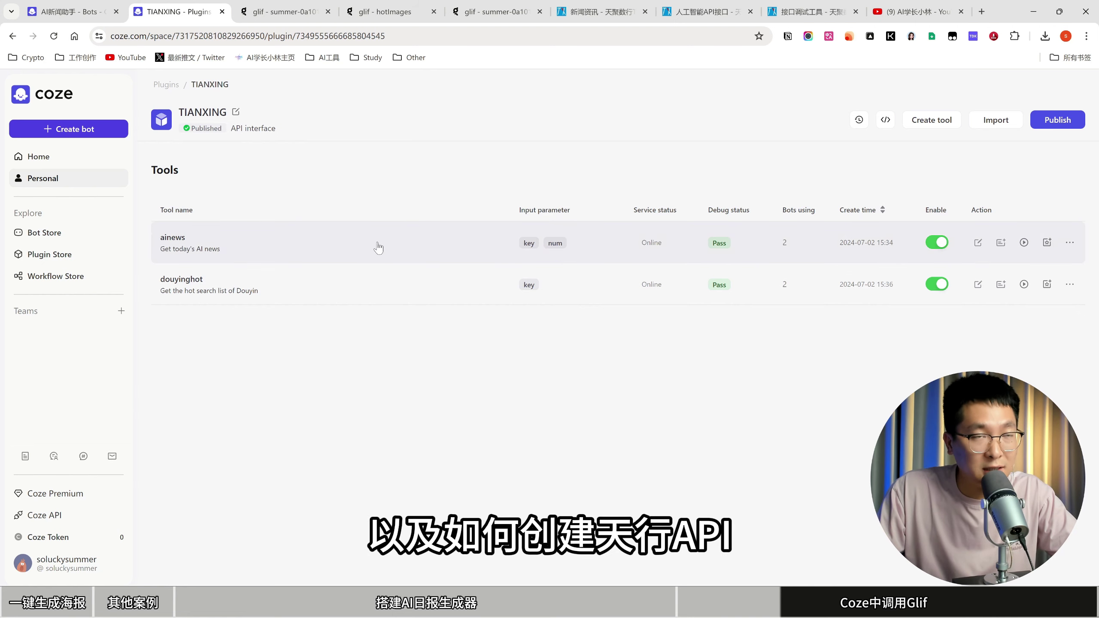
left_click(913, 11)
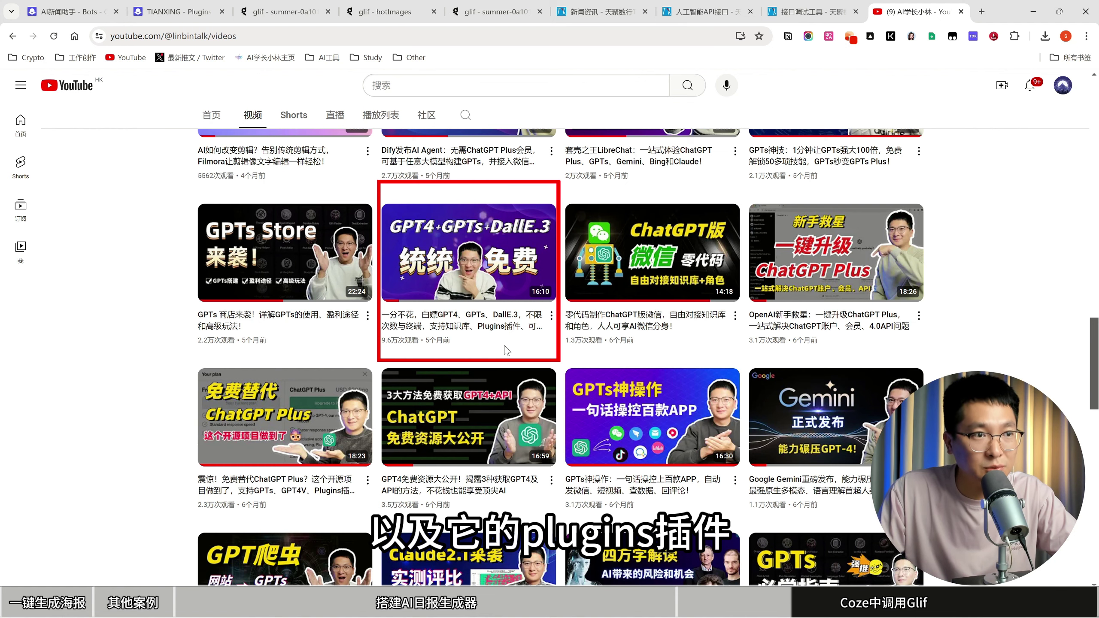
mouse_move(510, 345)
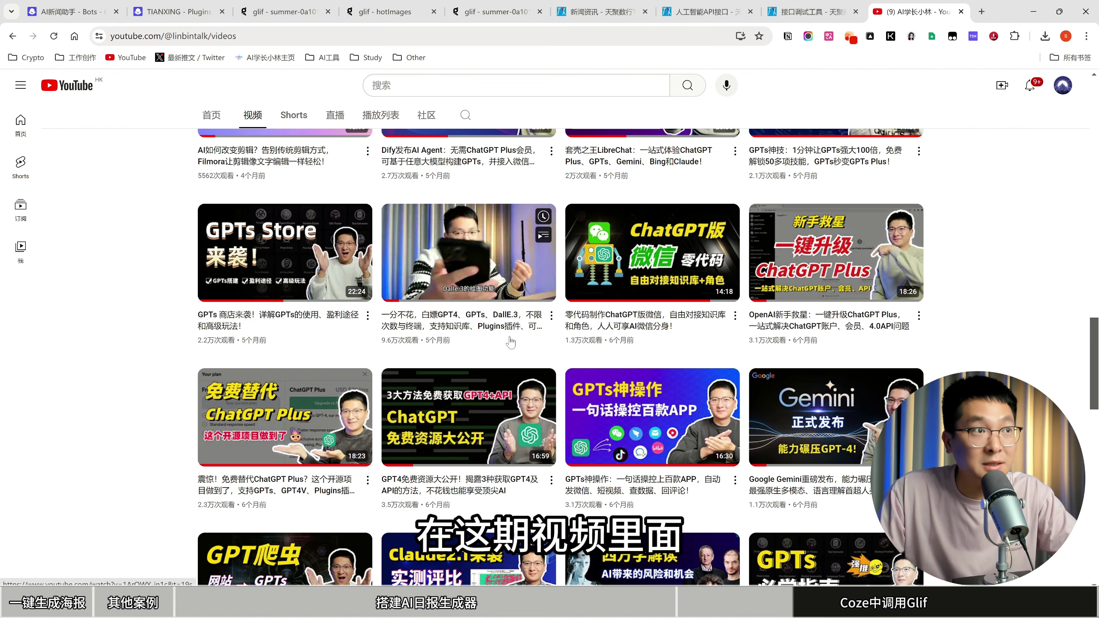
Return to the Coze plugins, open the Glif plugin, and start editing its generateImage tool.
left_click(176, 12)
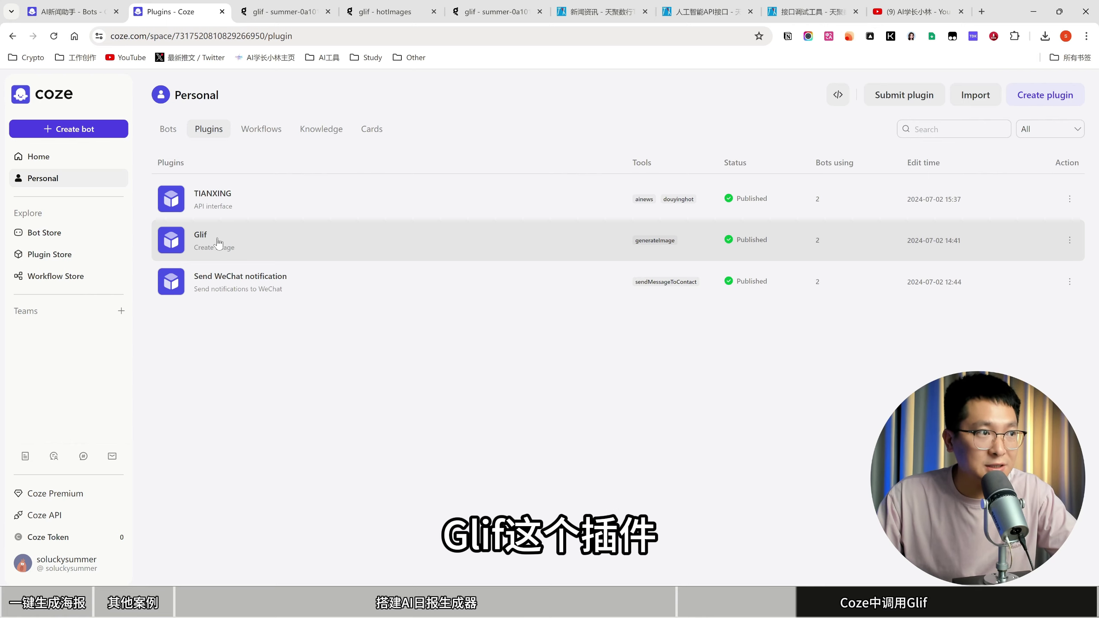
left_click(218, 244)
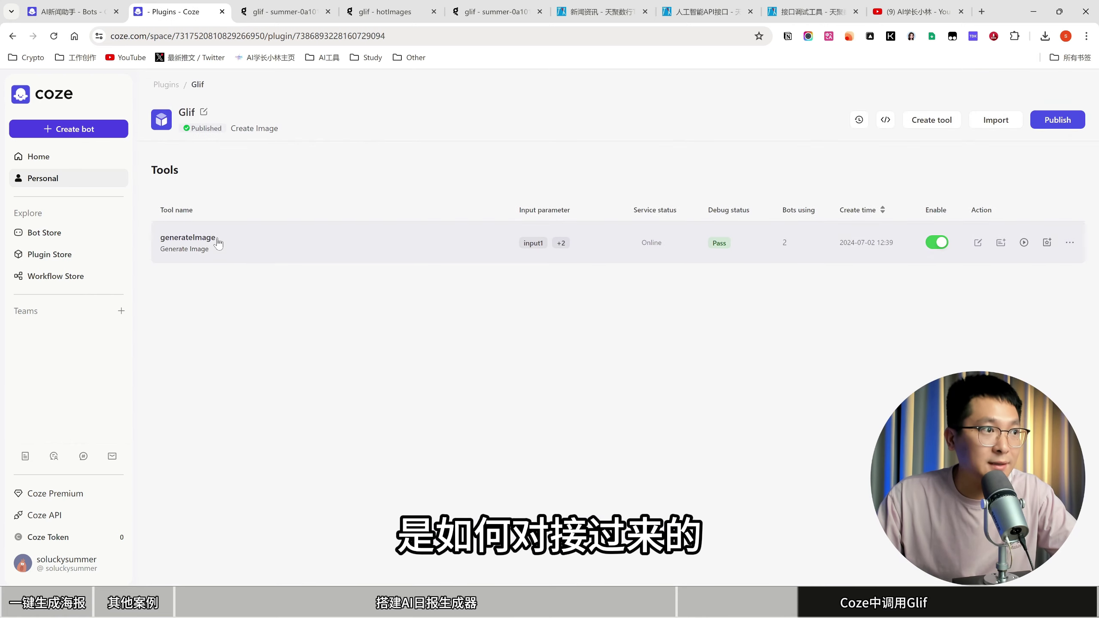
left_click(974, 243)
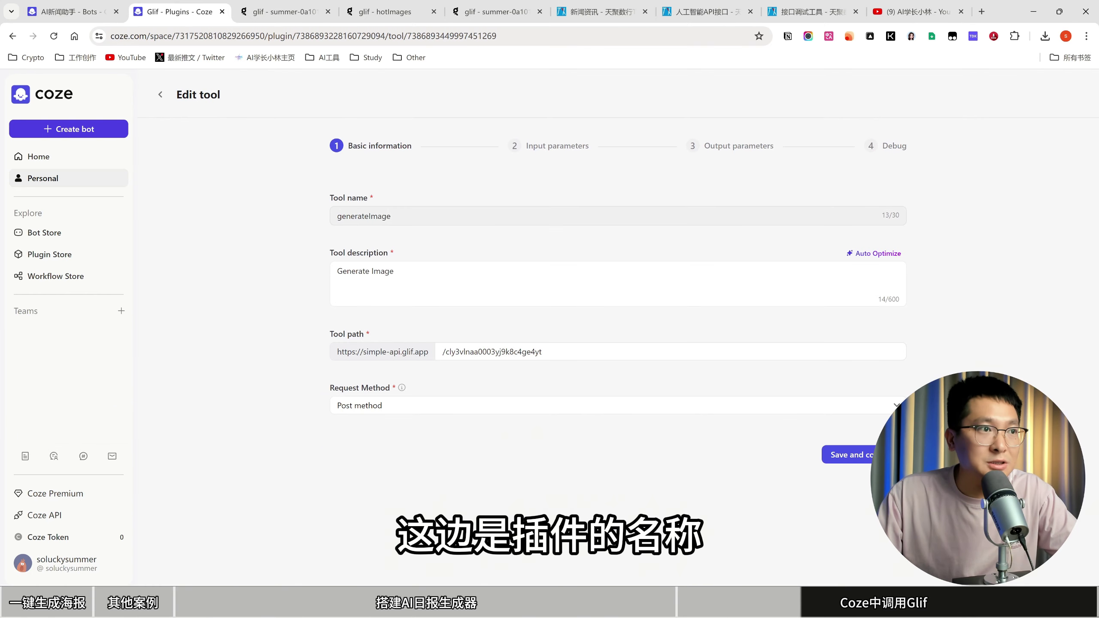
left_click(358, 216)
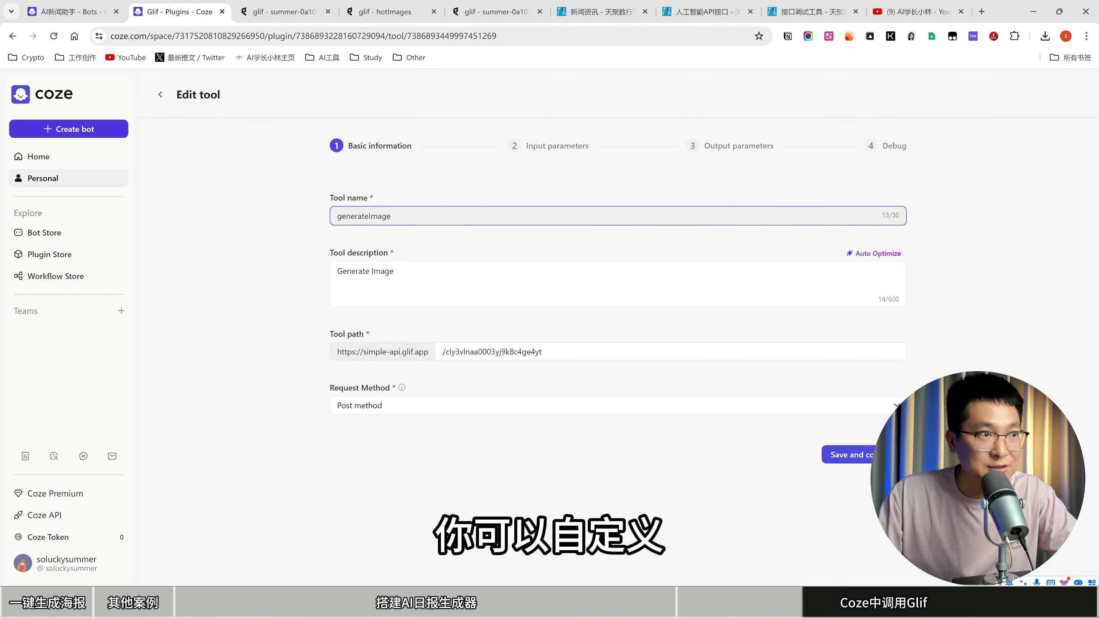
left_click(412, 287)
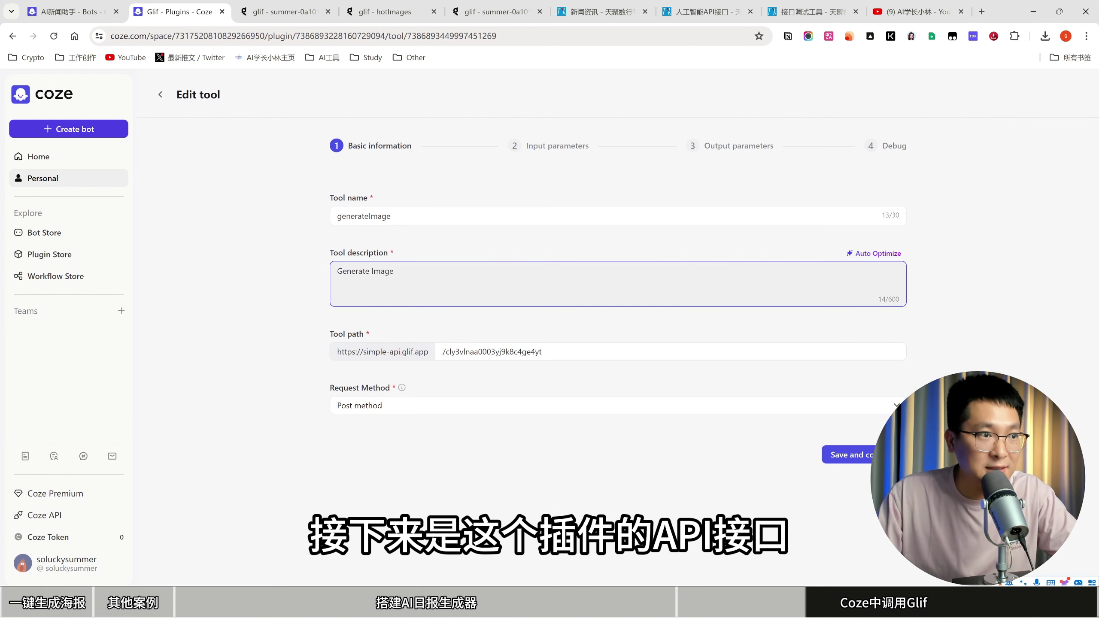
left_click_drag(337, 352, 429, 352)
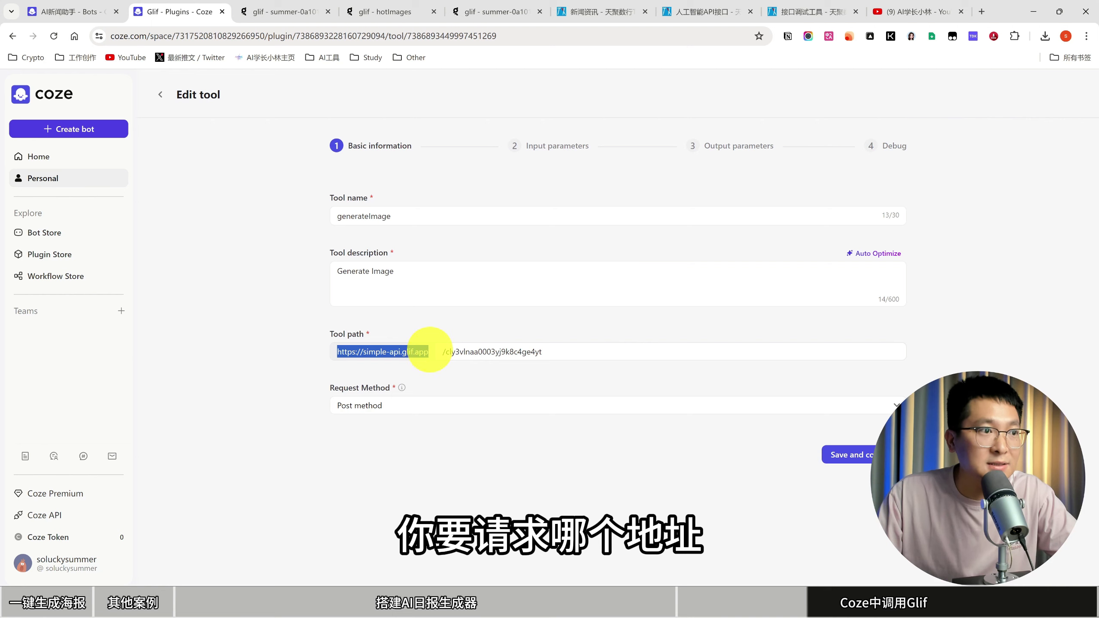
left_click(402, 352)
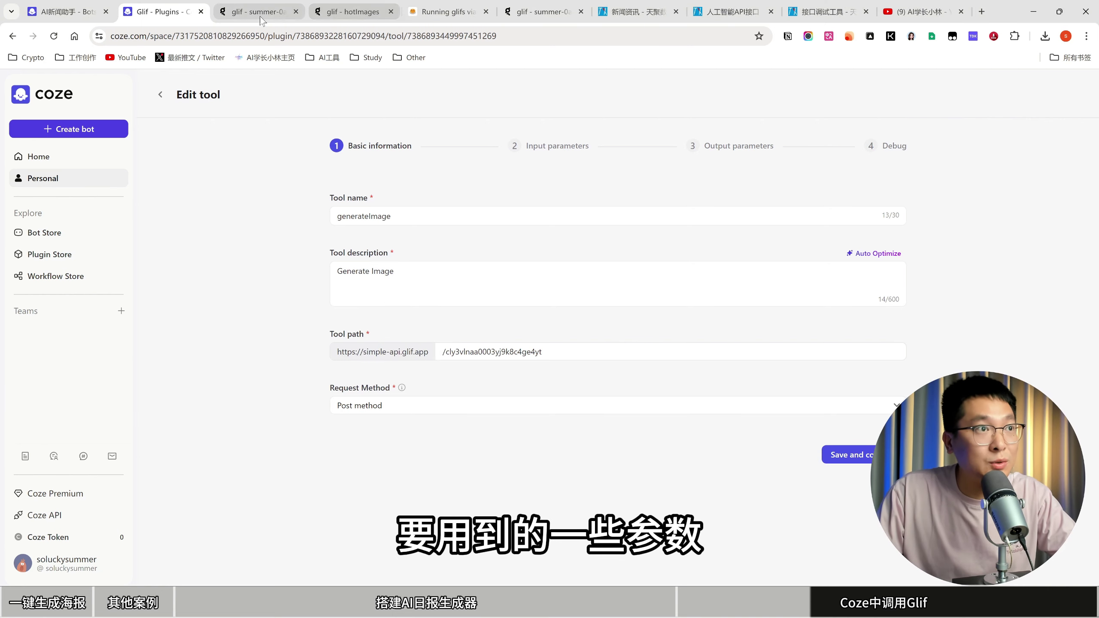
Open the API documentation from the glif account options, and follow its free token registration link to the API Tokens page.
left_click(363, 10)
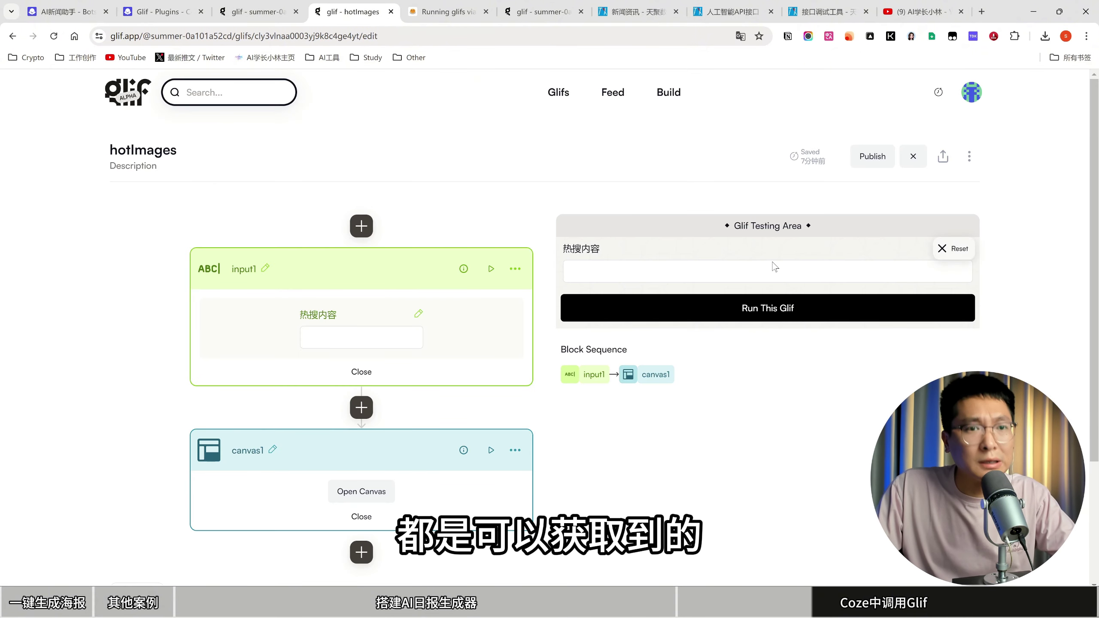
left_click(972, 92)
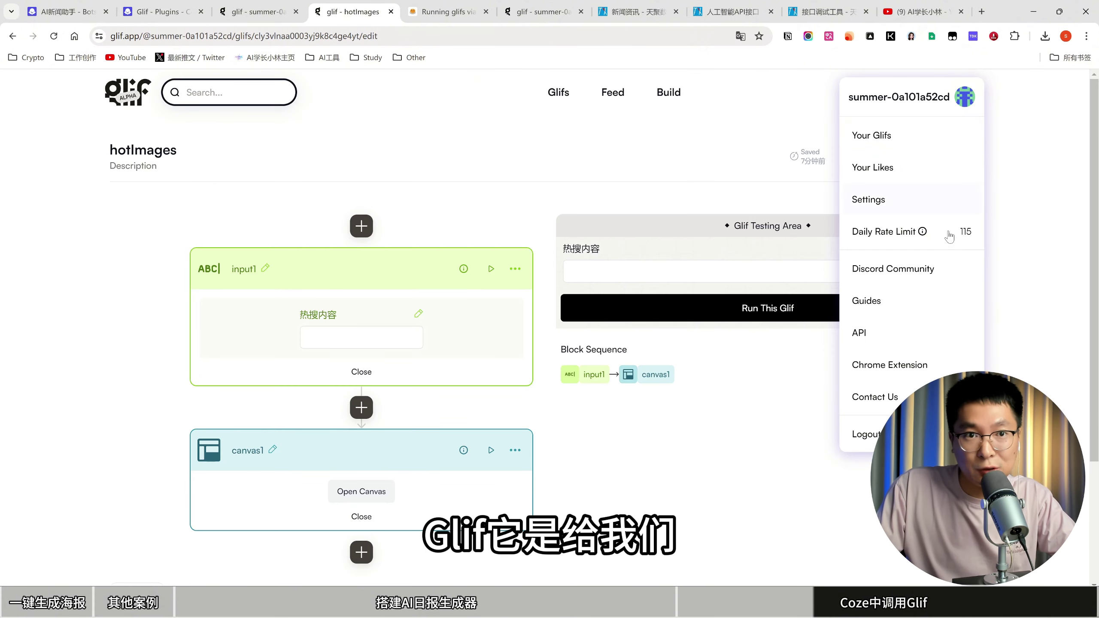
left_click(905, 343)
left_click(405, 13)
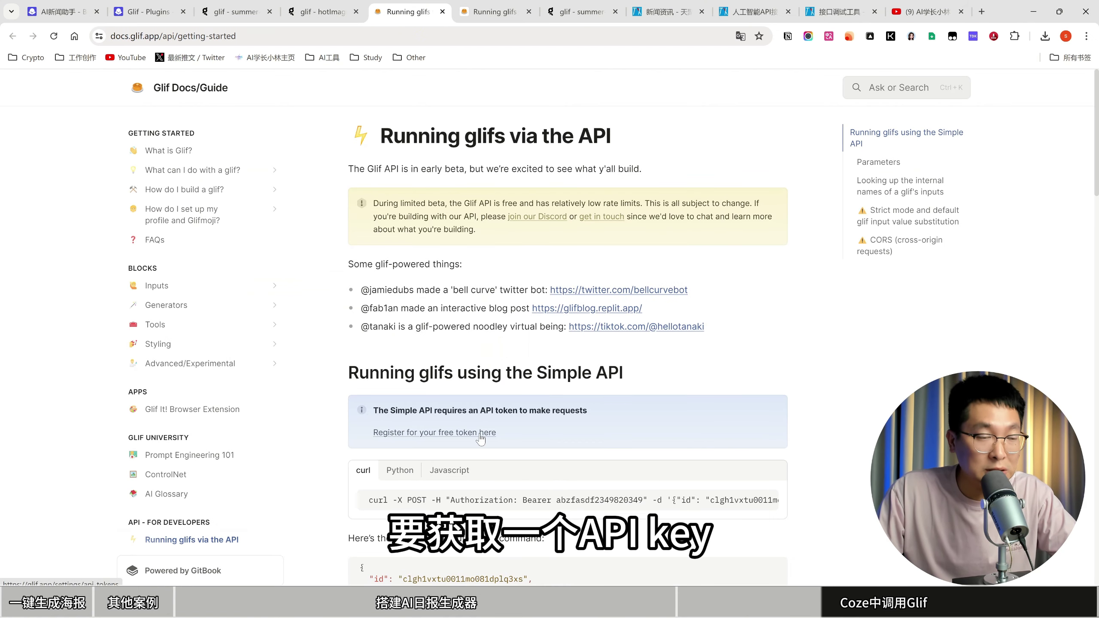
left_click(400, 433)
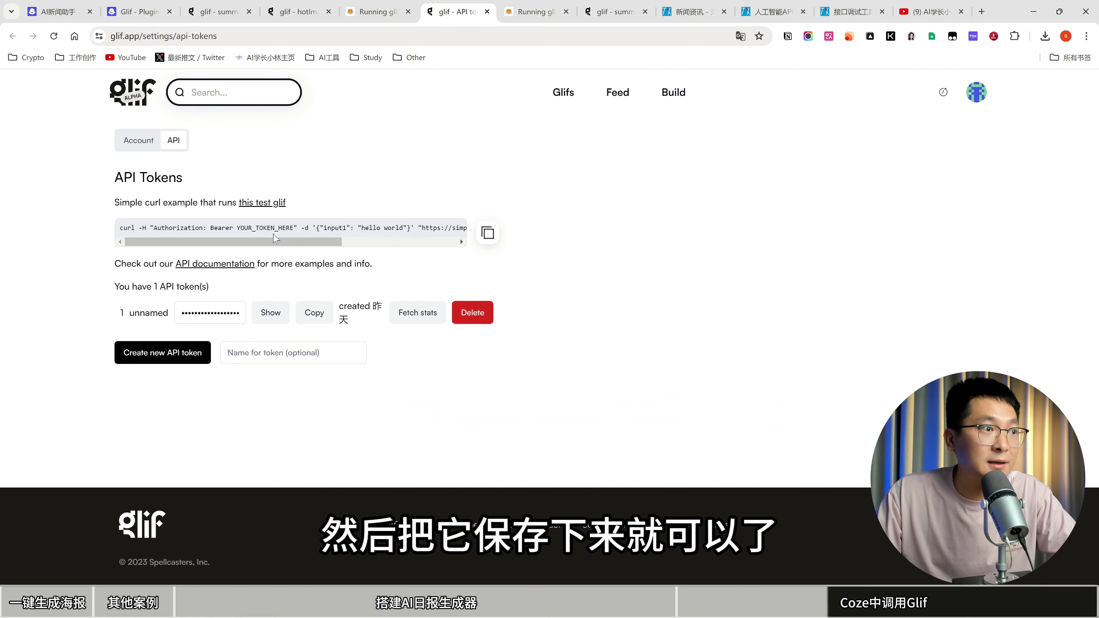
Examine the curl example on the API Tokens page, highlighting the token placeholder, the hello world input and the request URL with its glif ID.
left_click_drag(298, 243, 299, 244)
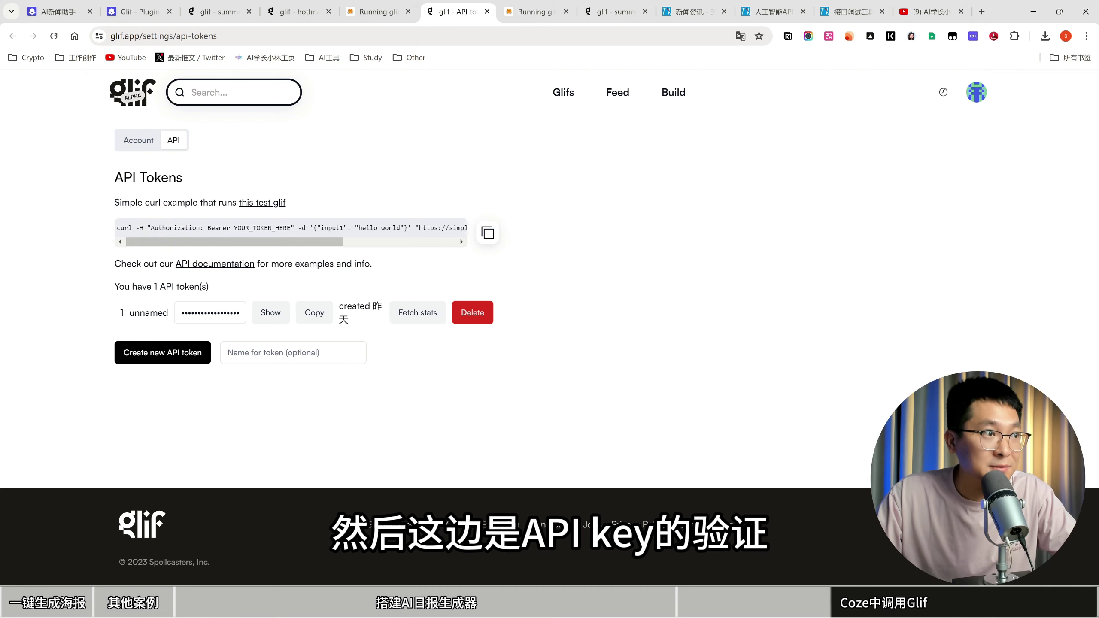
double_click(255, 228)
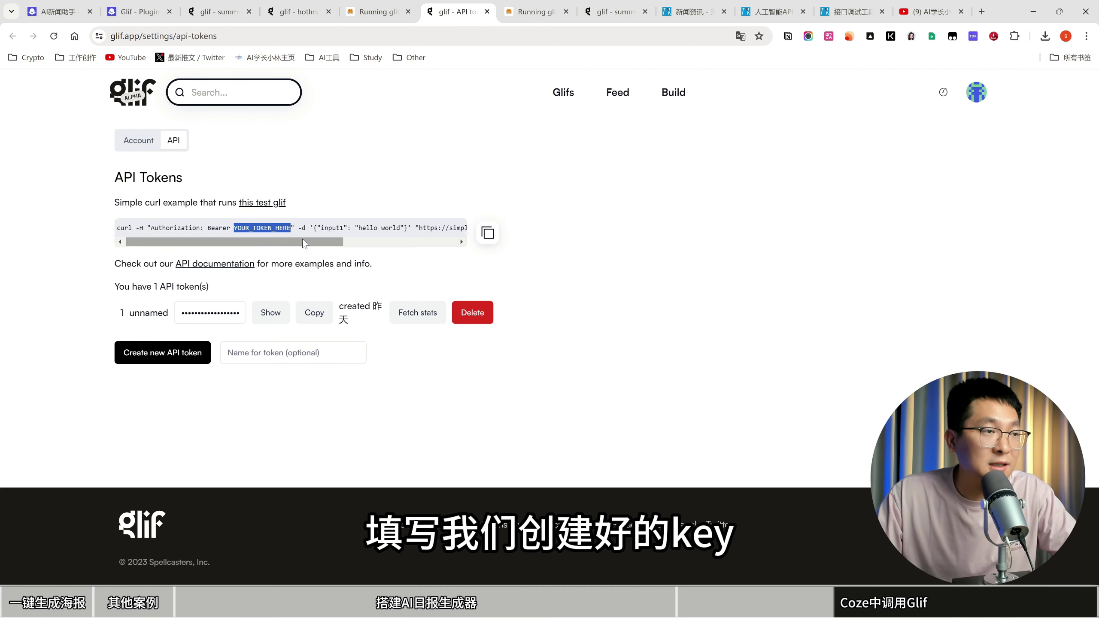
left_click_drag(301, 239, 408, 241)
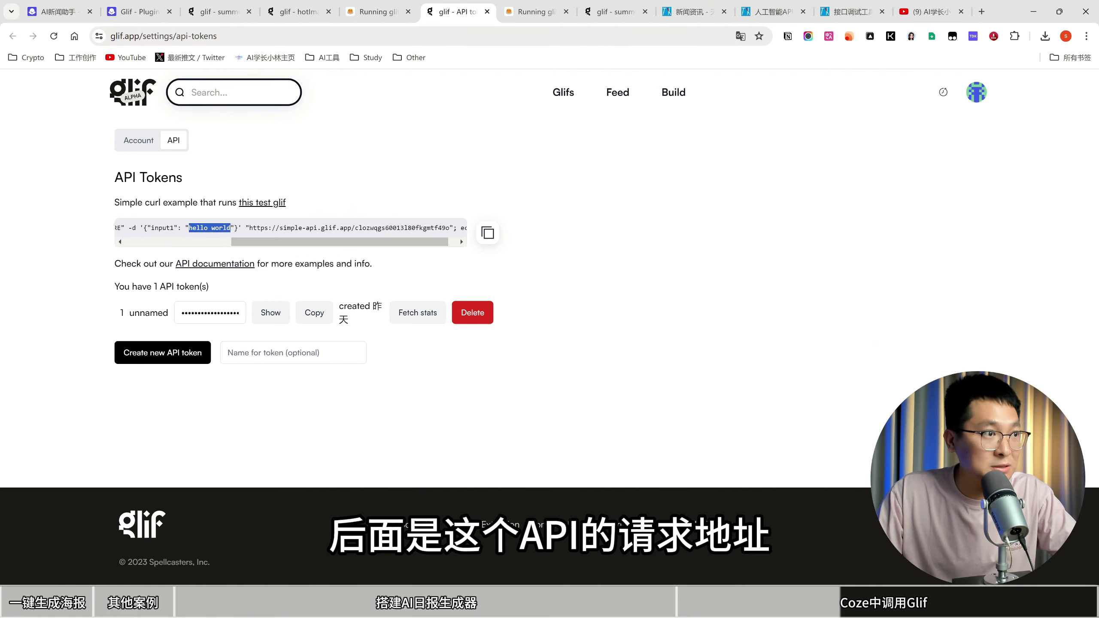
left_click_drag(249, 227, 456, 225)
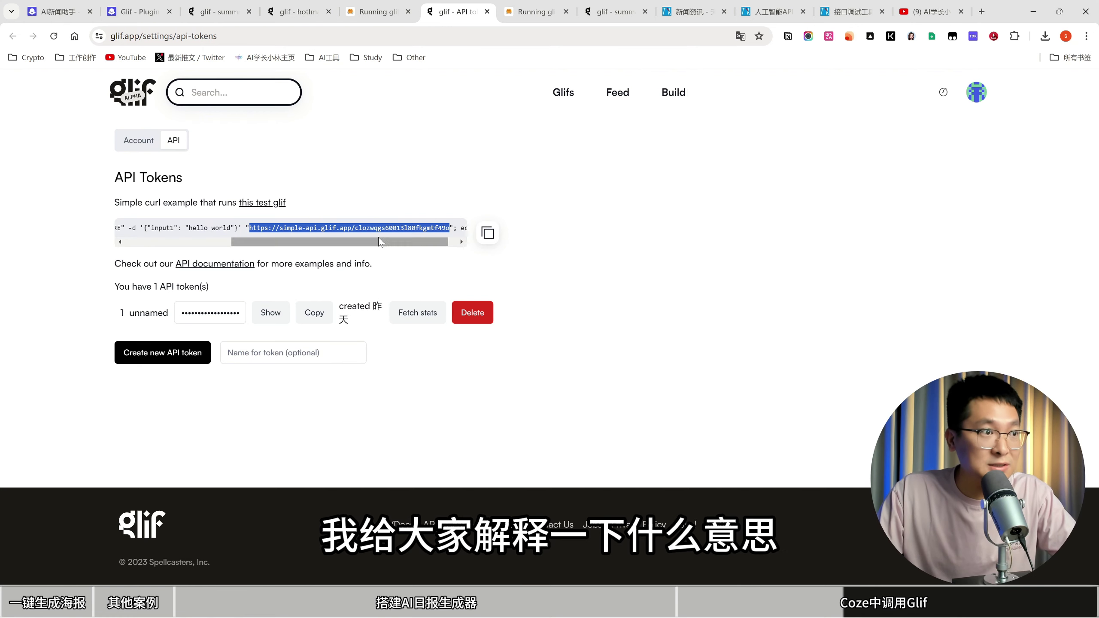
left_click(320, 227)
left_click_drag(250, 228, 450, 228)
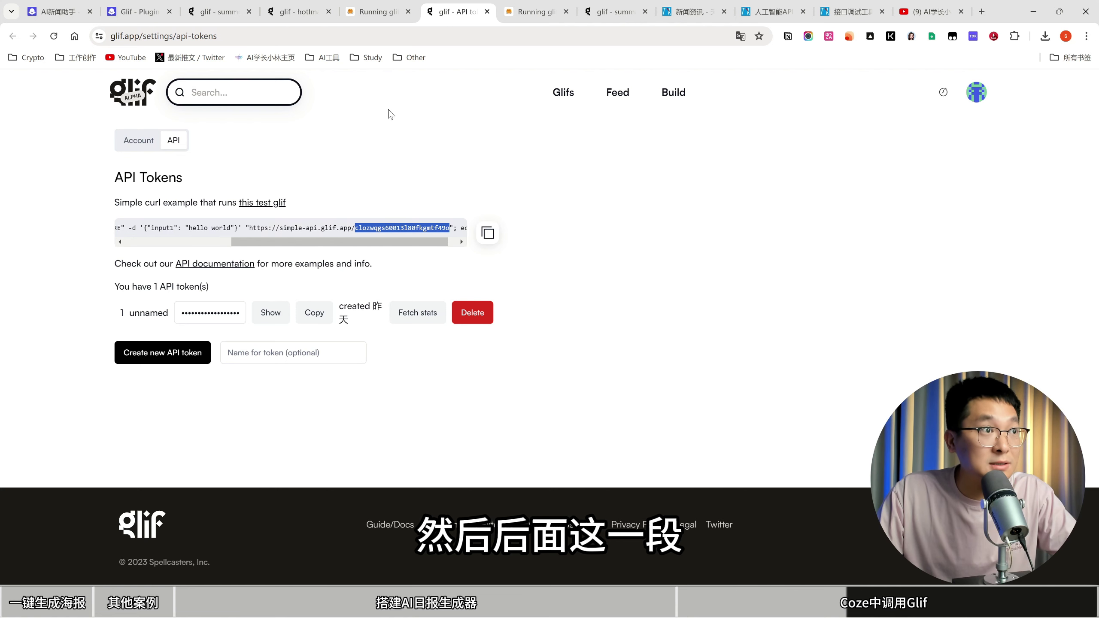
Open hotImages from the glif profile in a new browser tab and highlight the glif ID in its web address.
left_click(241, 11)
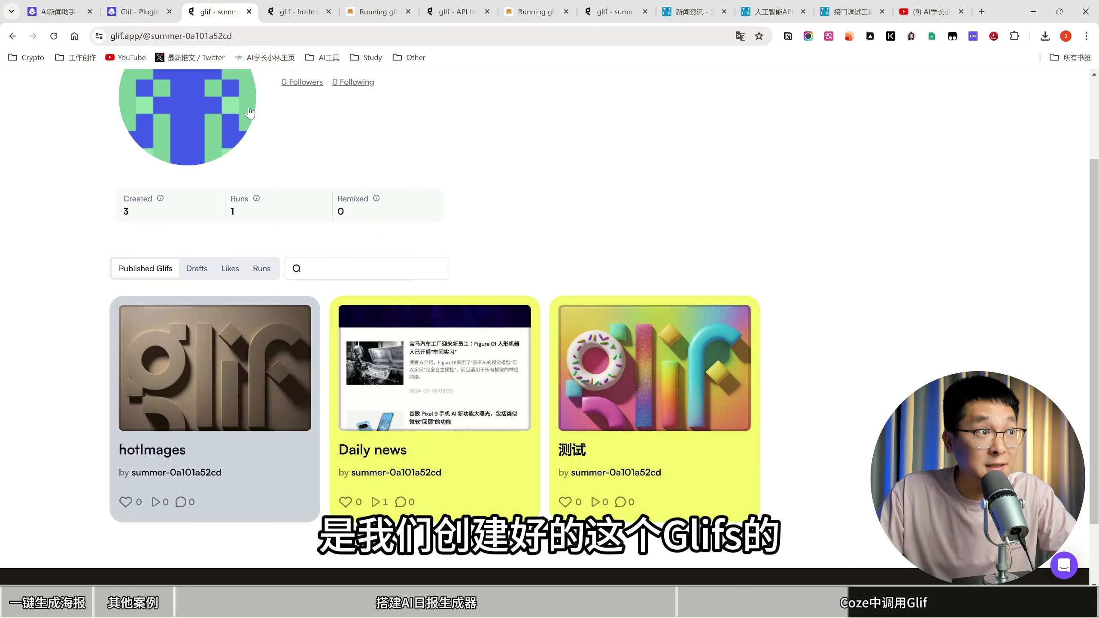
left_click(296, 373)
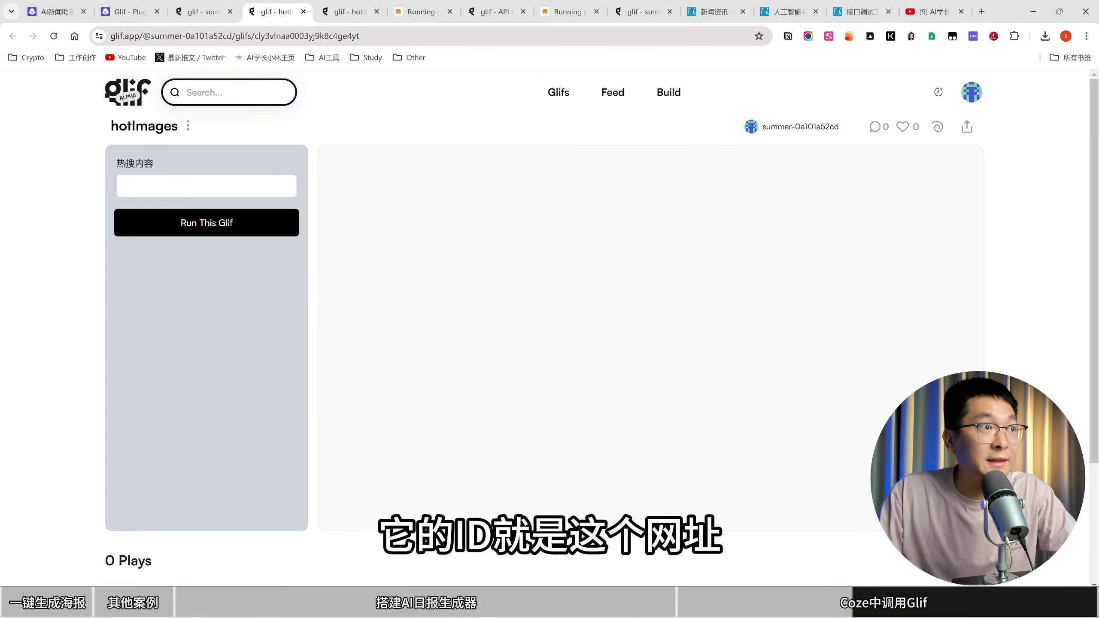
double_click(318, 36)
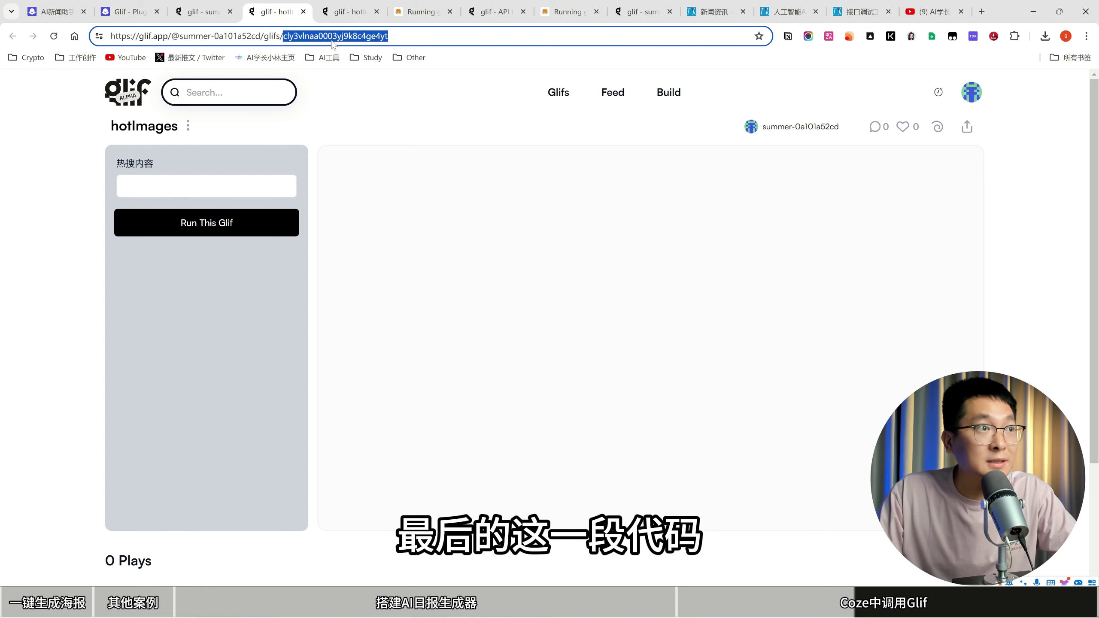
Return to the generateImage tool in Coze and highlight the glif ID in its tool path.
left_click(346, 13)
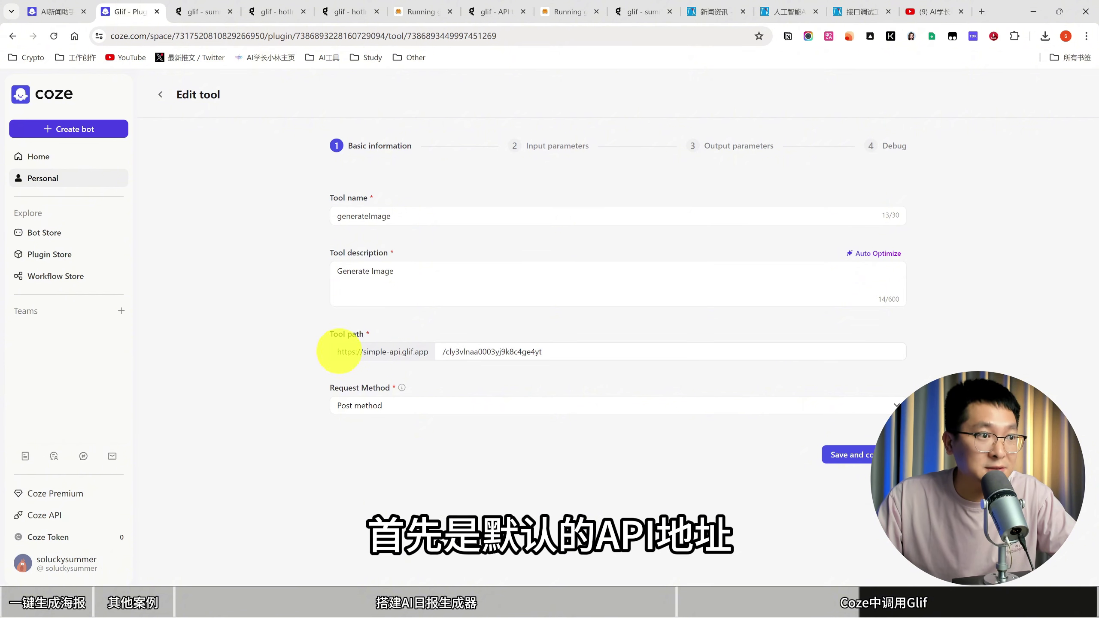
left_click_drag(340, 351, 543, 352)
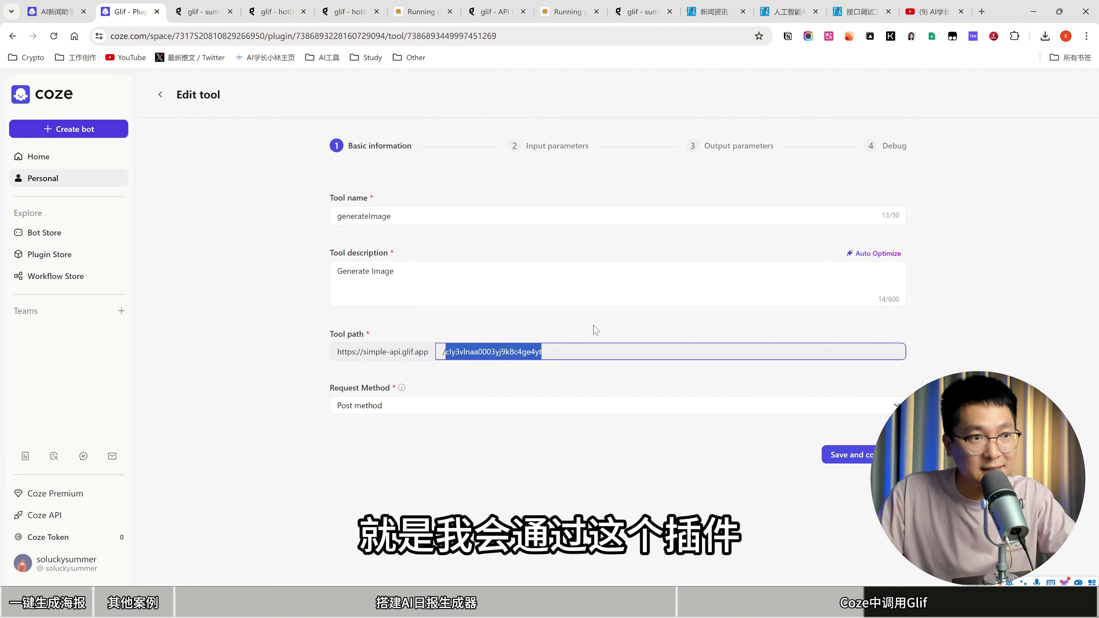
left_click(597, 340)
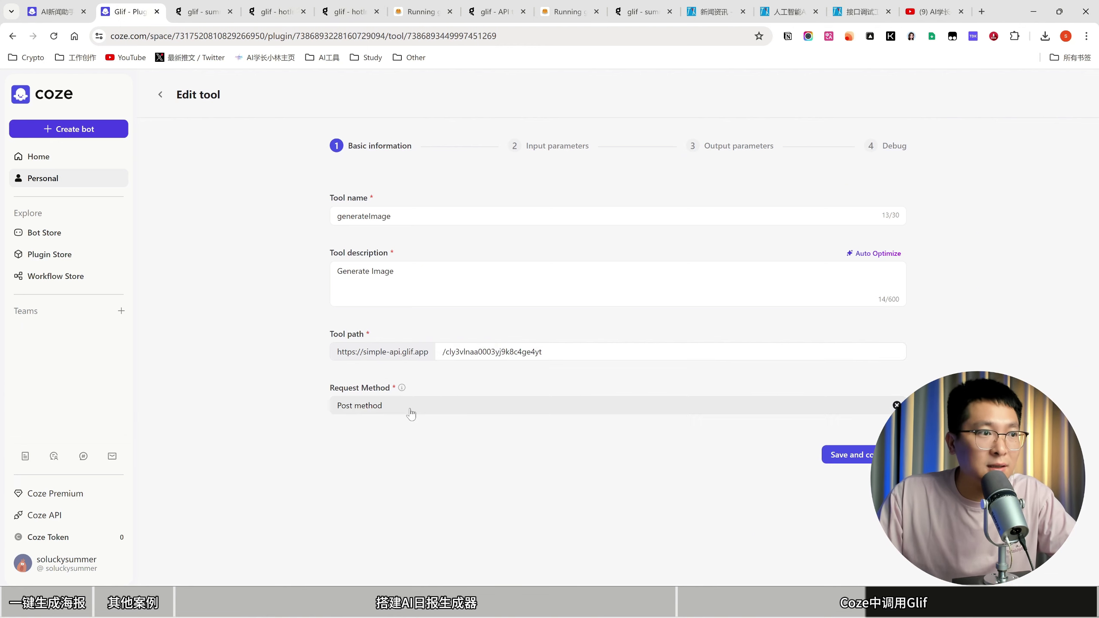
Check that the request method is Post method, save the basic information, and continue to the input parameters.
left_click(373, 415)
left_click(282, 426)
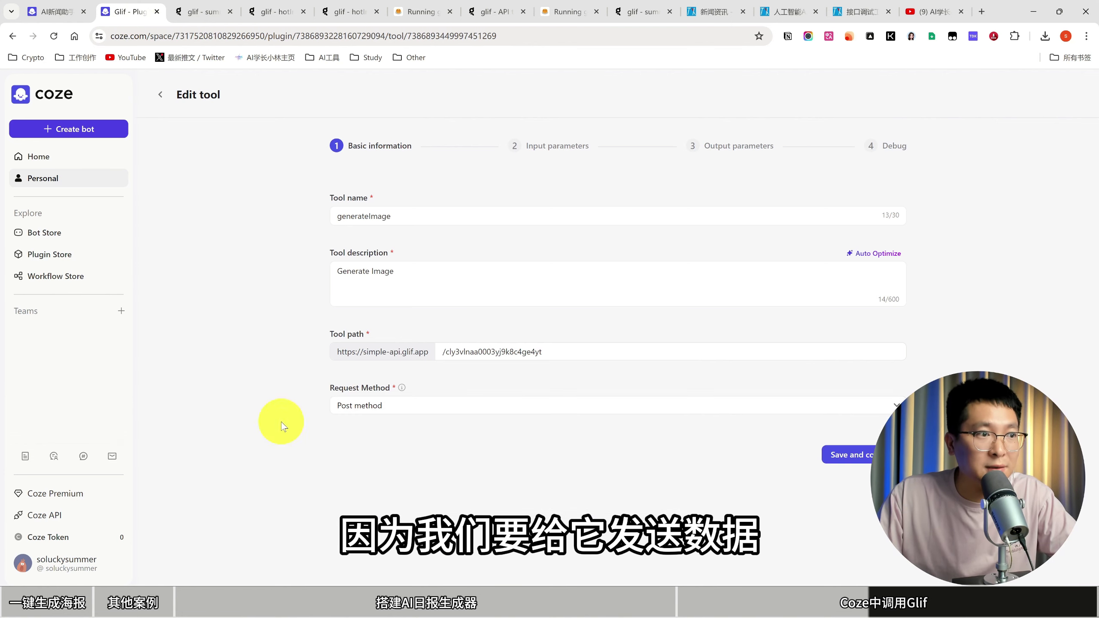
left_click(847, 455)
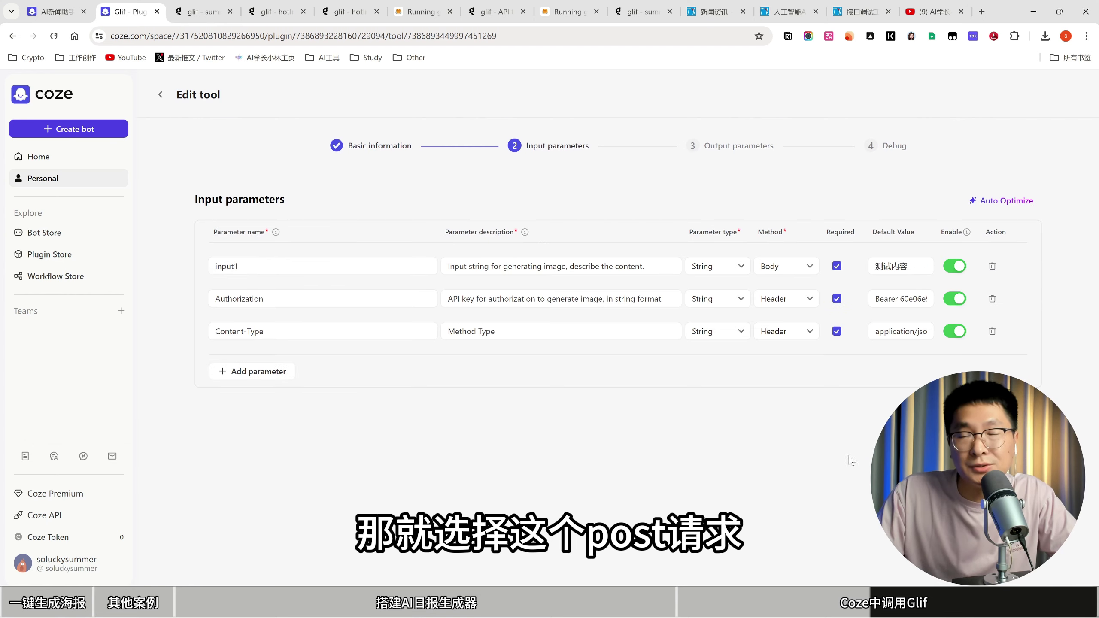
Highlight the input1 hello world data in the curl example on the API Tokens page, and return to the tool's input parameters in Coze.
left_click(470, 18)
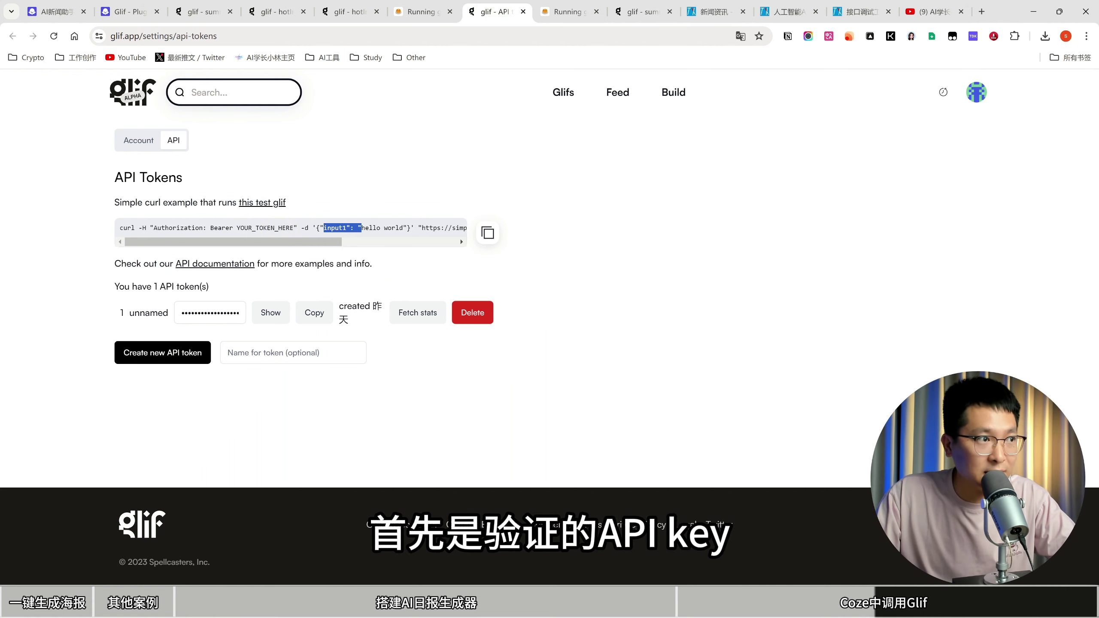
left_click_drag(152, 228, 409, 225)
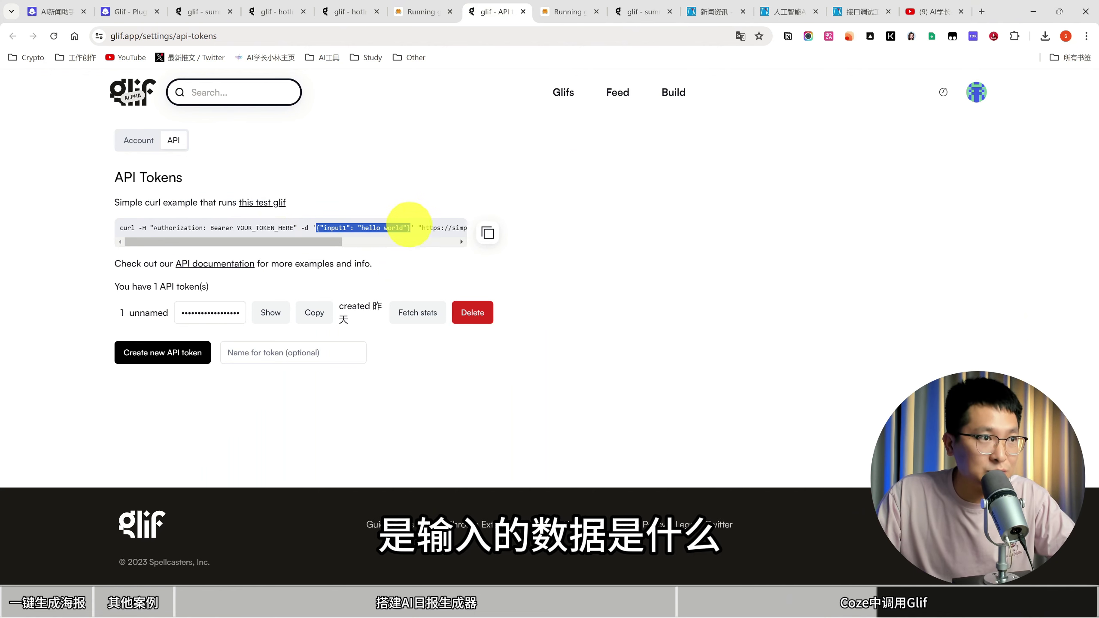
left_click(130, 11)
Go through the names of the tool's three input parameters: input1, Authorization and Content-Type.
left_click(252, 266)
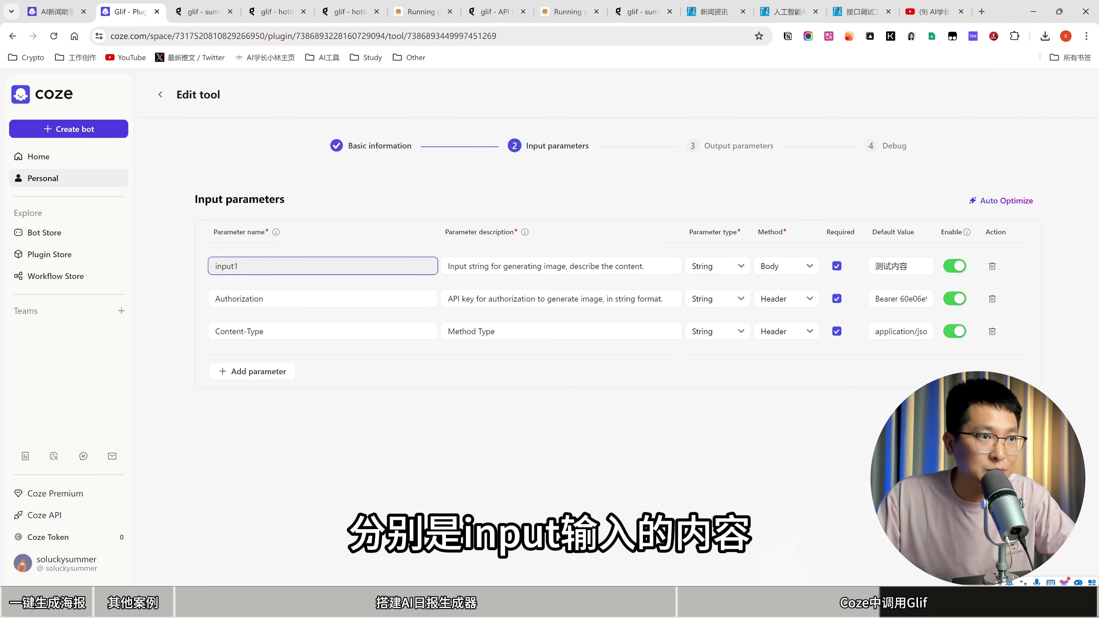
left_click(299, 299)
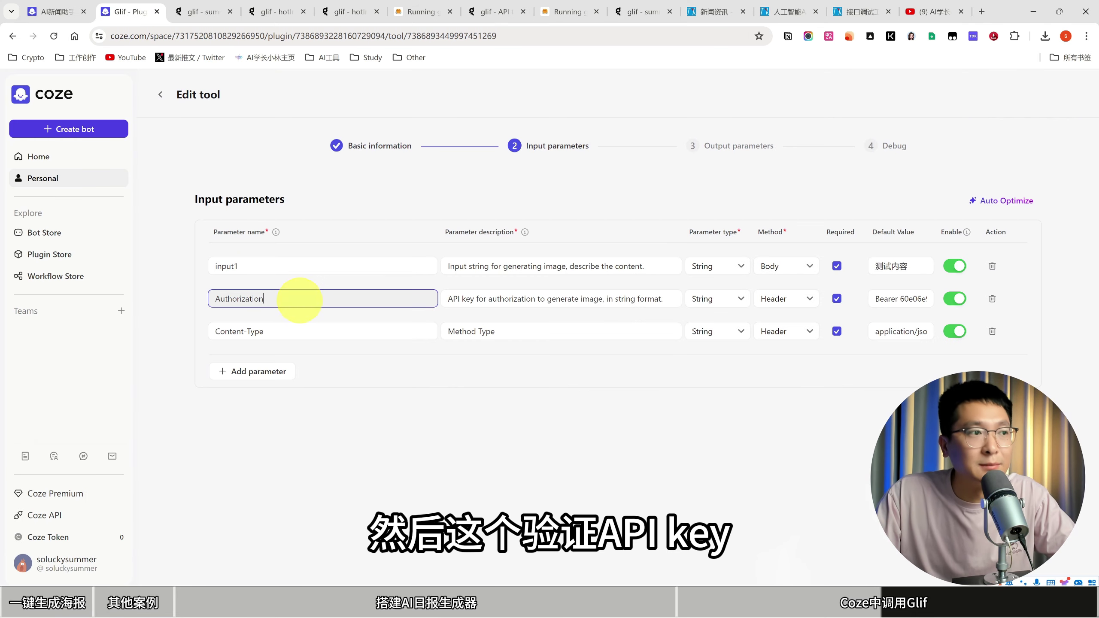
left_click(299, 332)
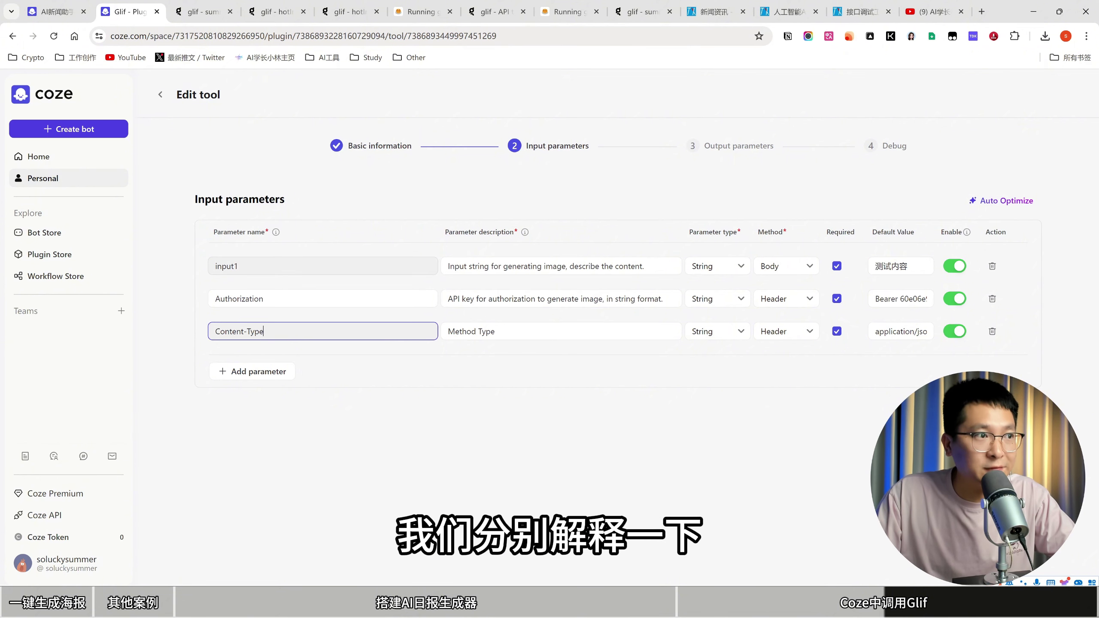
Examine the input1 parameter's name, description, Body method and default value, highlighting 测试内容.
left_click(264, 265)
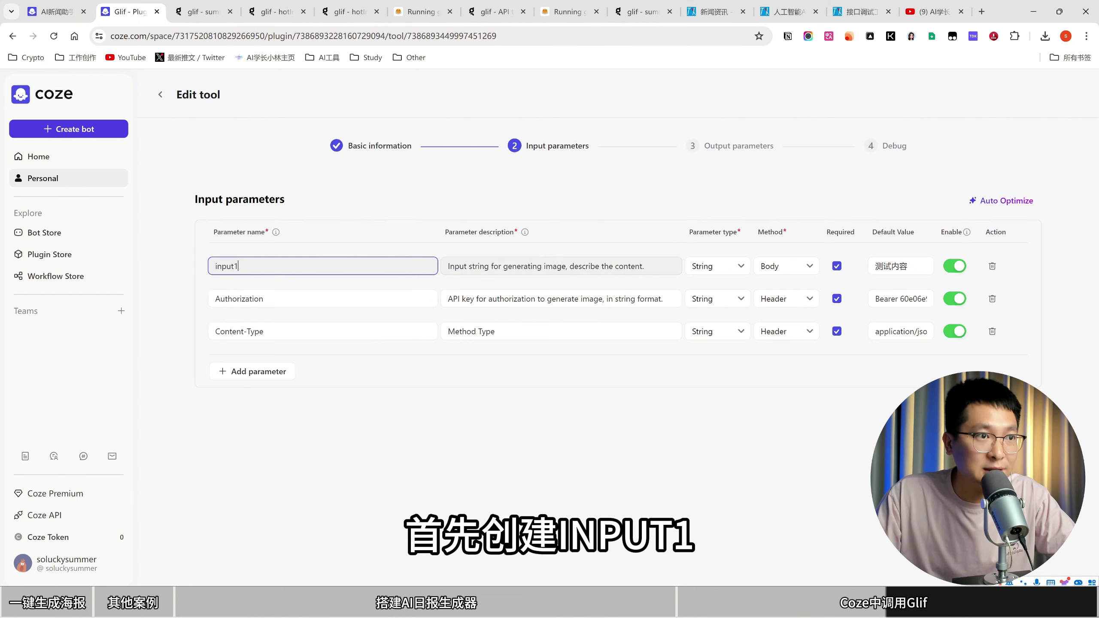
left_click(555, 265)
left_click_drag(473, 266, 656, 265)
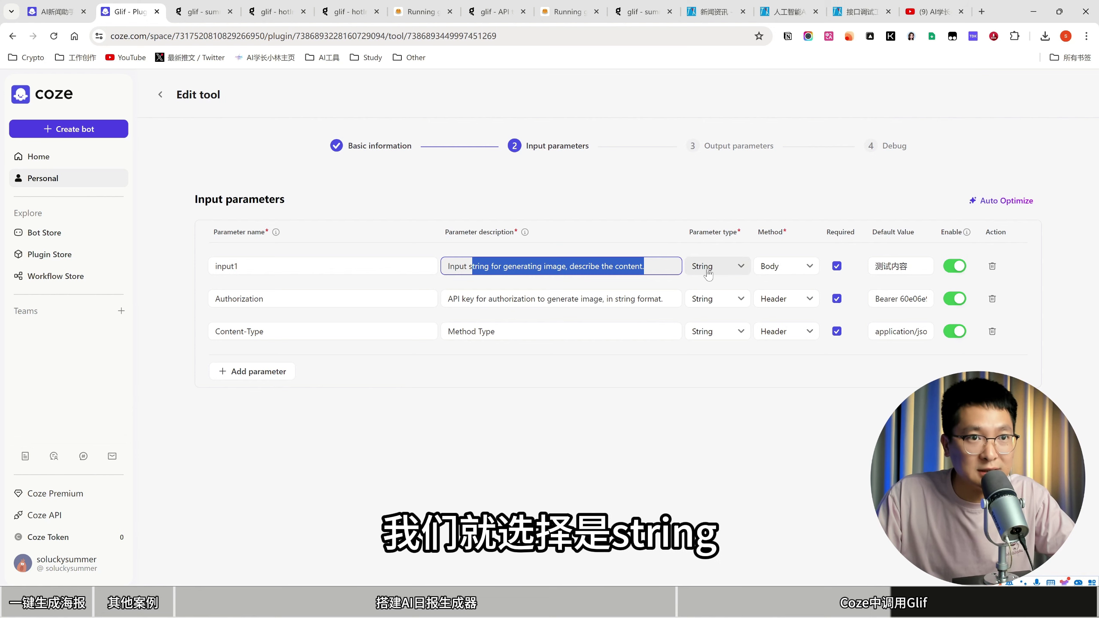
left_click(783, 275)
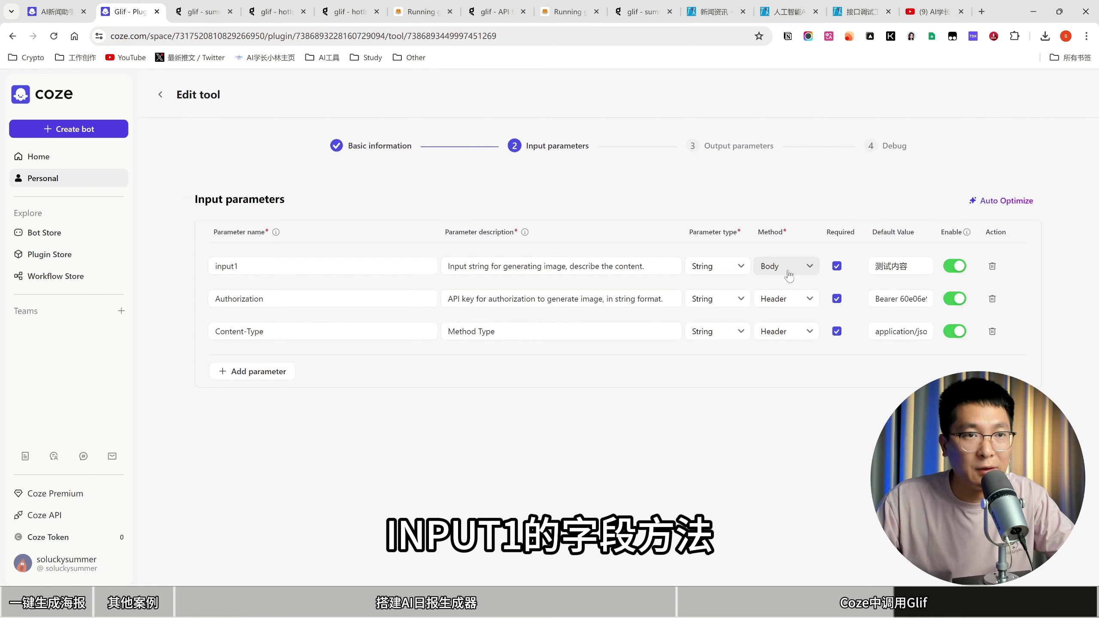
mouse_move(876, 232)
left_mouse_down()
mouse_move(952, 232)
mouse_move(888, 234)
mouse_move(915, 239)
mouse_move(903, 233)
left_mouse_up()
left_click(900, 265)
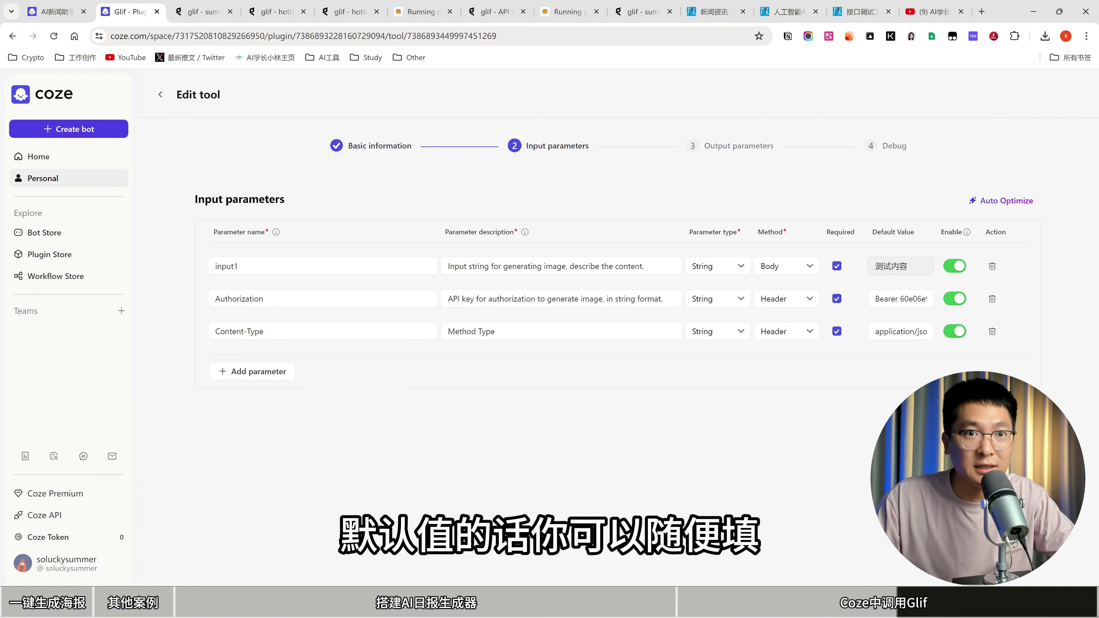
left_click(909, 266)
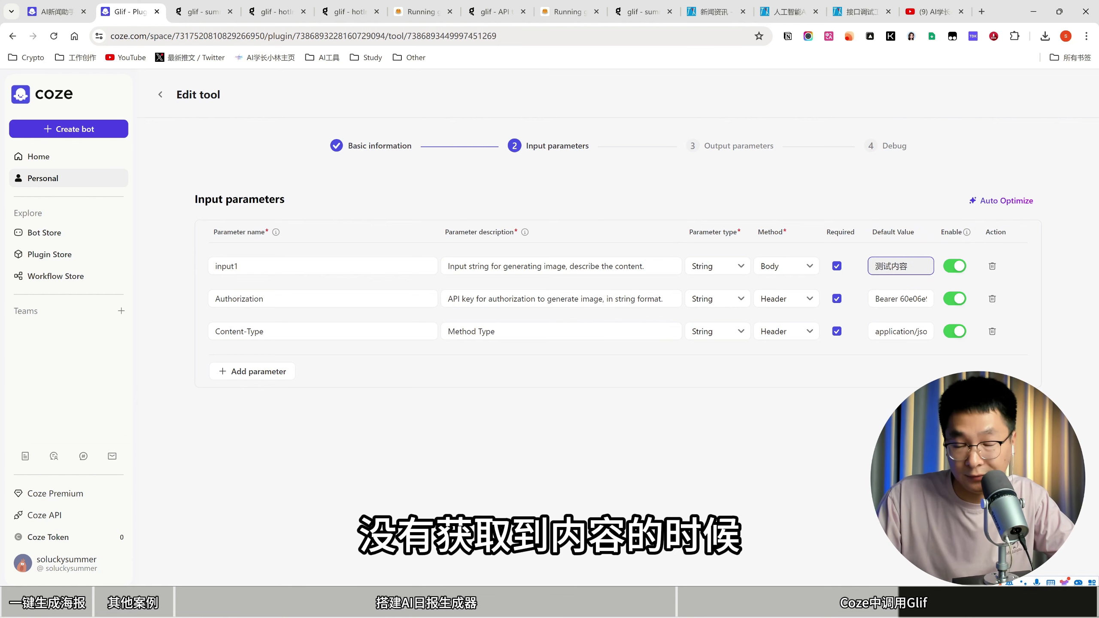
left_click_drag(923, 266, 878, 265)
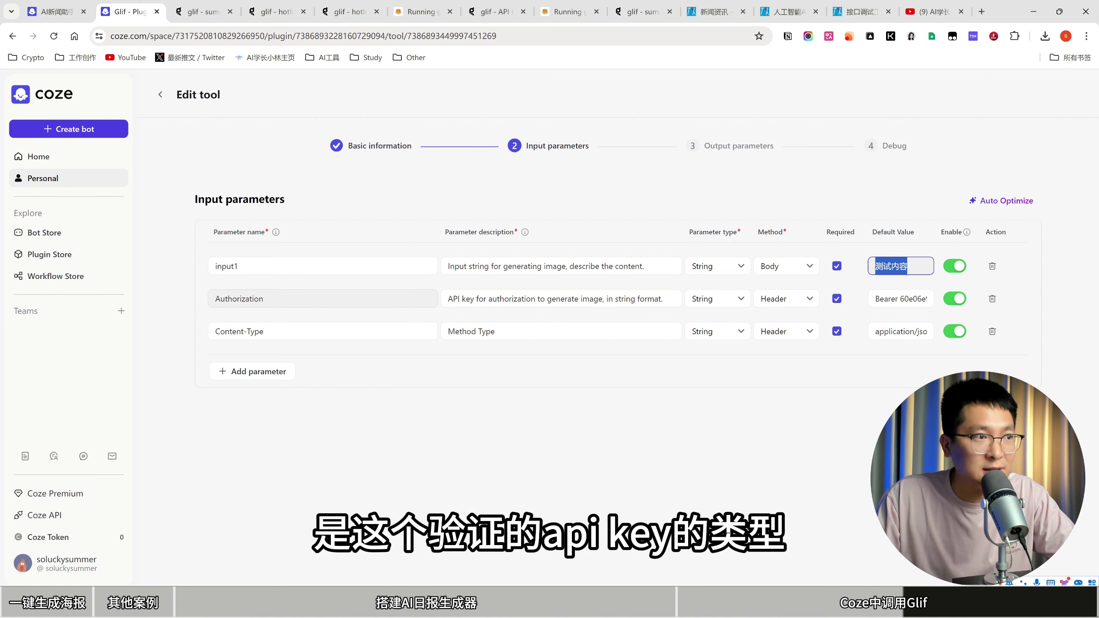
Examine the Authorization parameter's name and description, and highlight its default value made of Bearer and the API key.
double_click(221, 299)
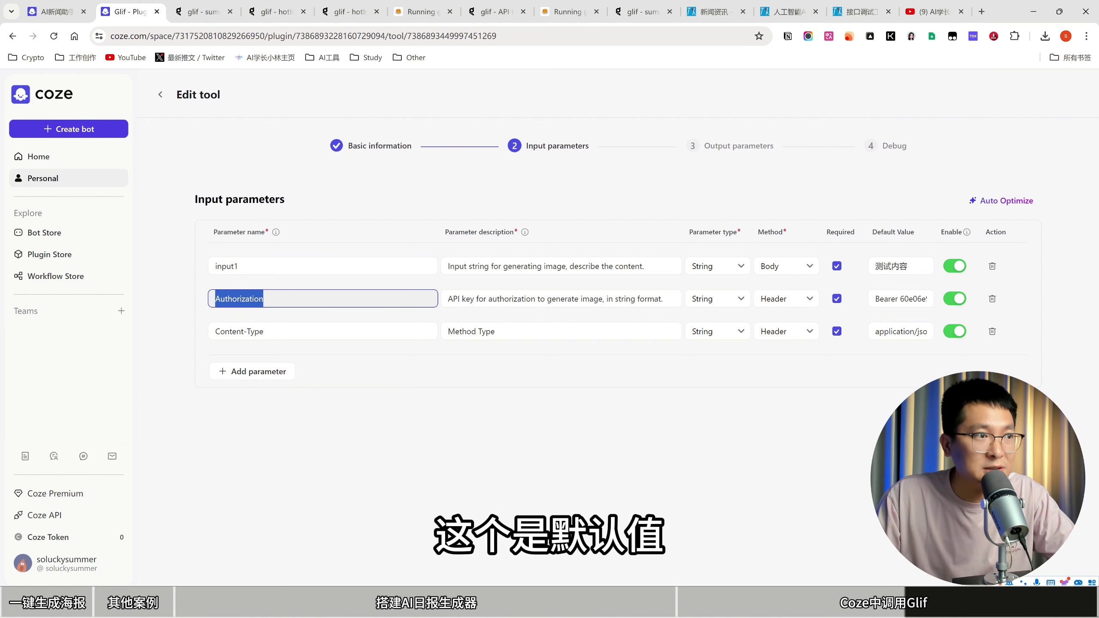
left_click(453, 298)
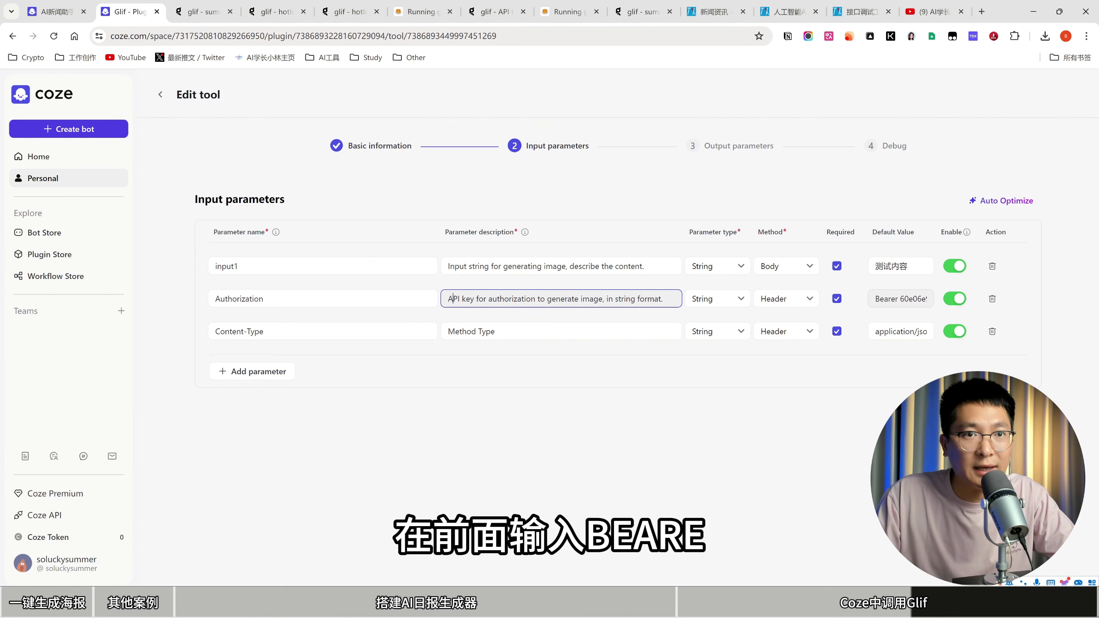
double_click(887, 299)
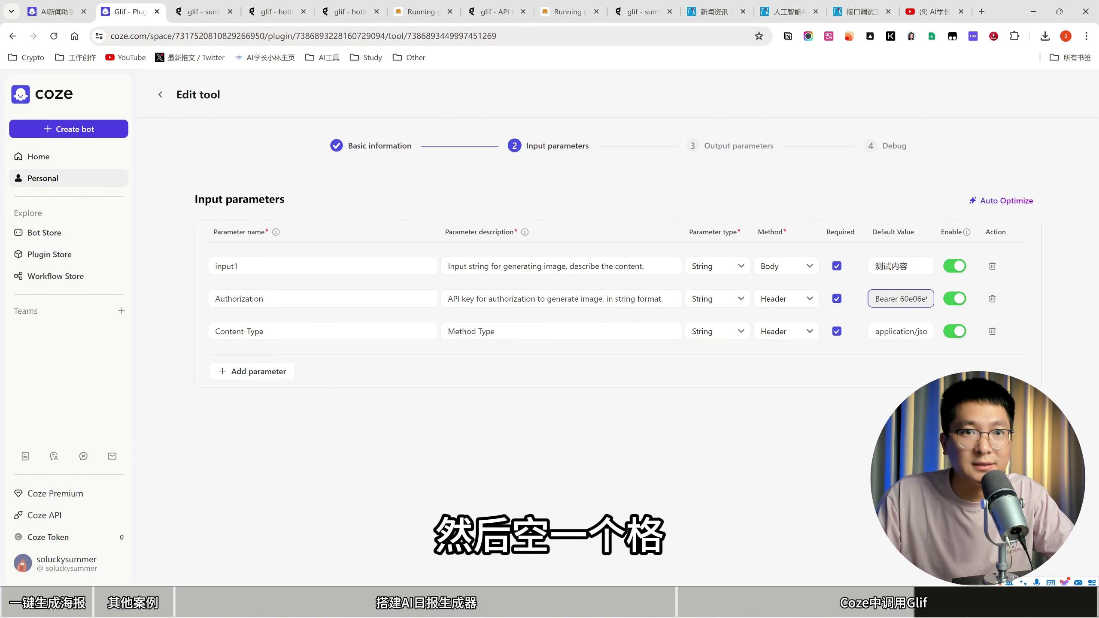
left_click_drag(883, 299, 908, 299)
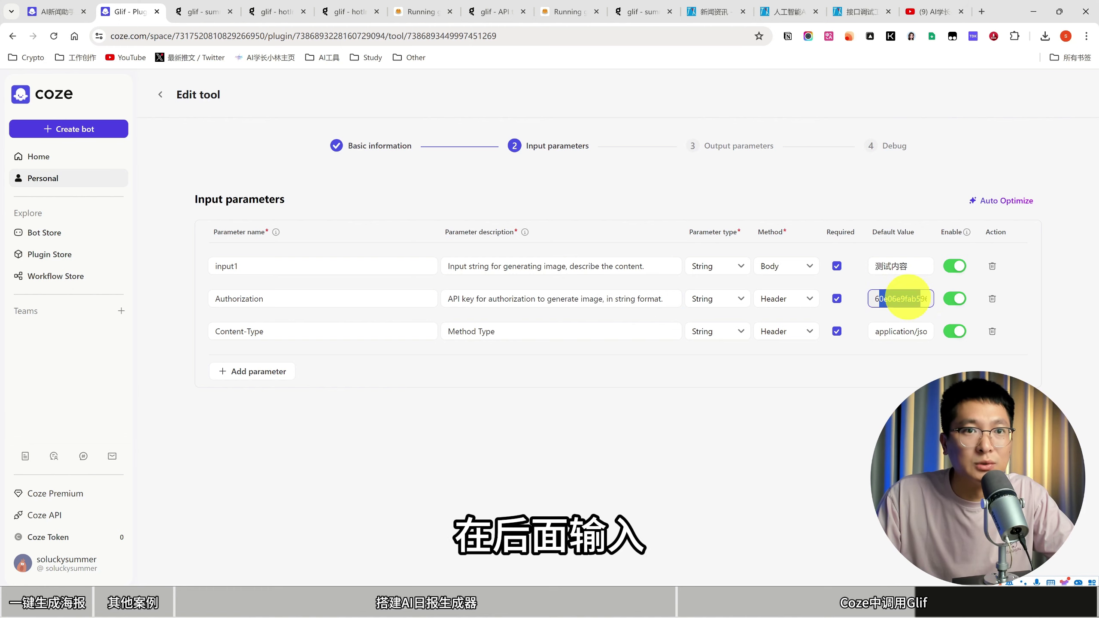
Highlight the matching Authorization: Bearer header in the curl example on the API Tokens page.
left_click(485, 9)
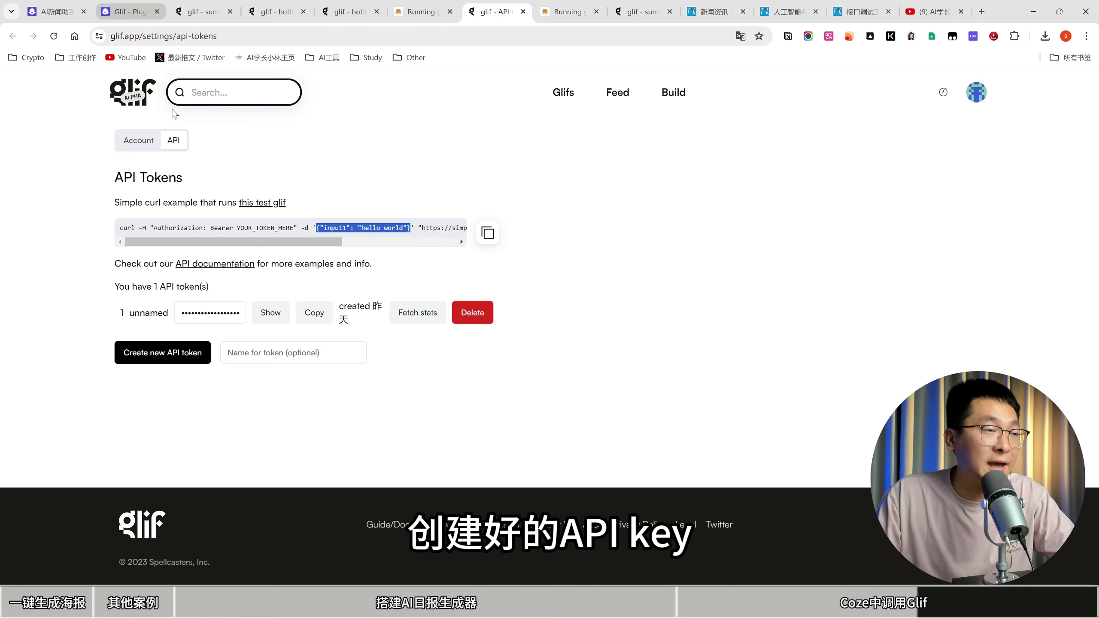
left_click_drag(150, 228, 294, 227)
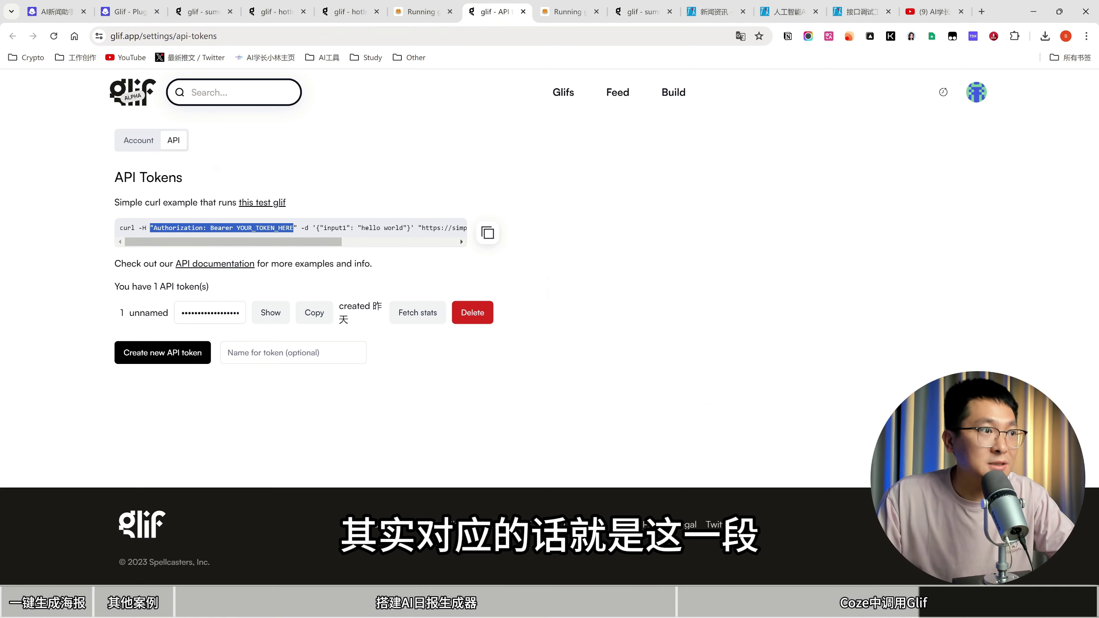
Return to the Coze tool editor and highlight the Content-Type parameter's default value application/json.
left_click(129, 11)
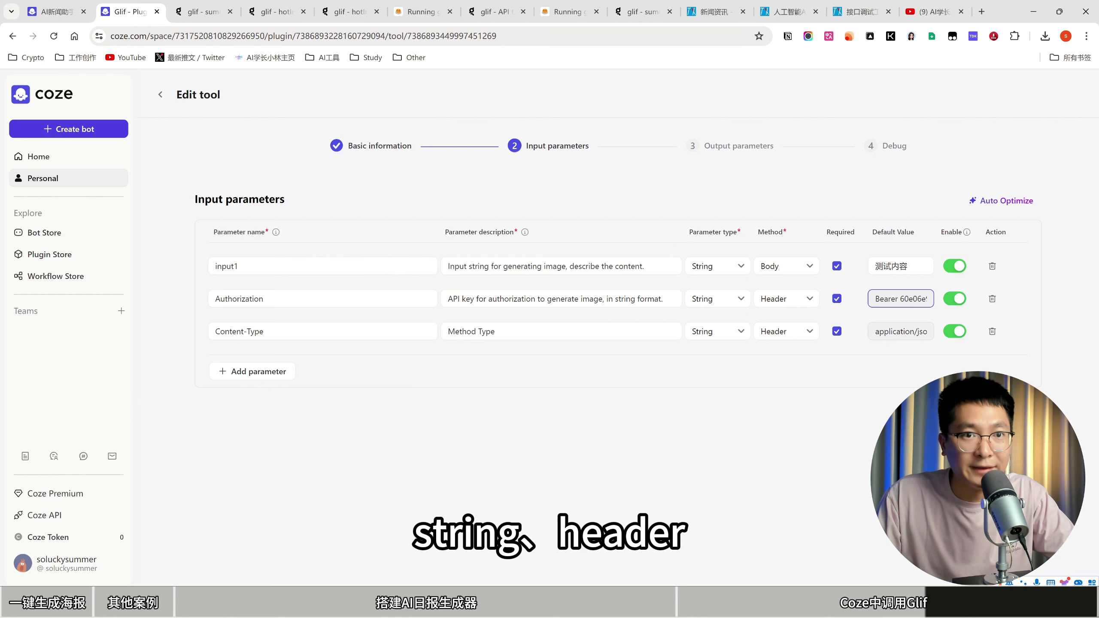
left_click(875, 331)
left_click_drag(875, 331, 930, 331)
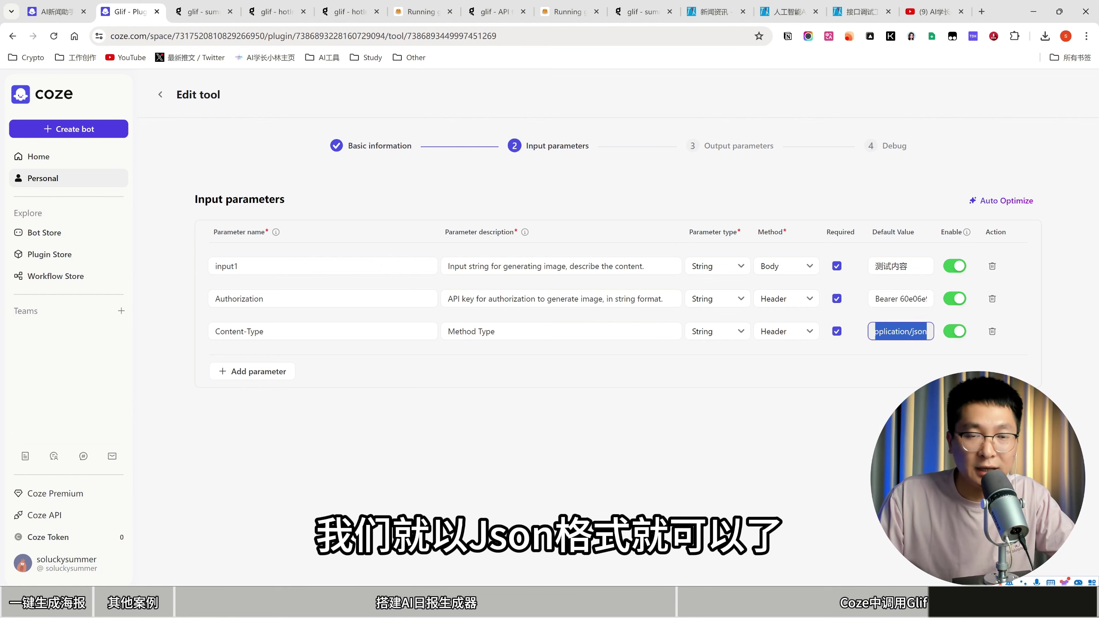
Save the input parameters, continue to the output parameters, and parse them automatically with input1 测试内容 and Content-Type application/json.
left_click(1004, 561)
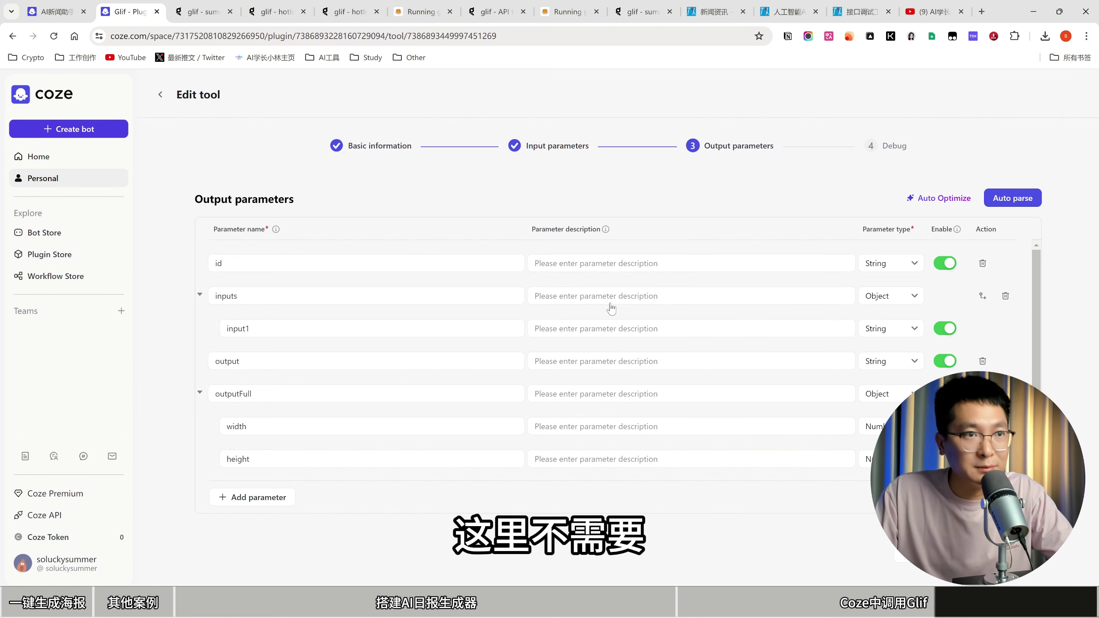
left_click(1018, 202)
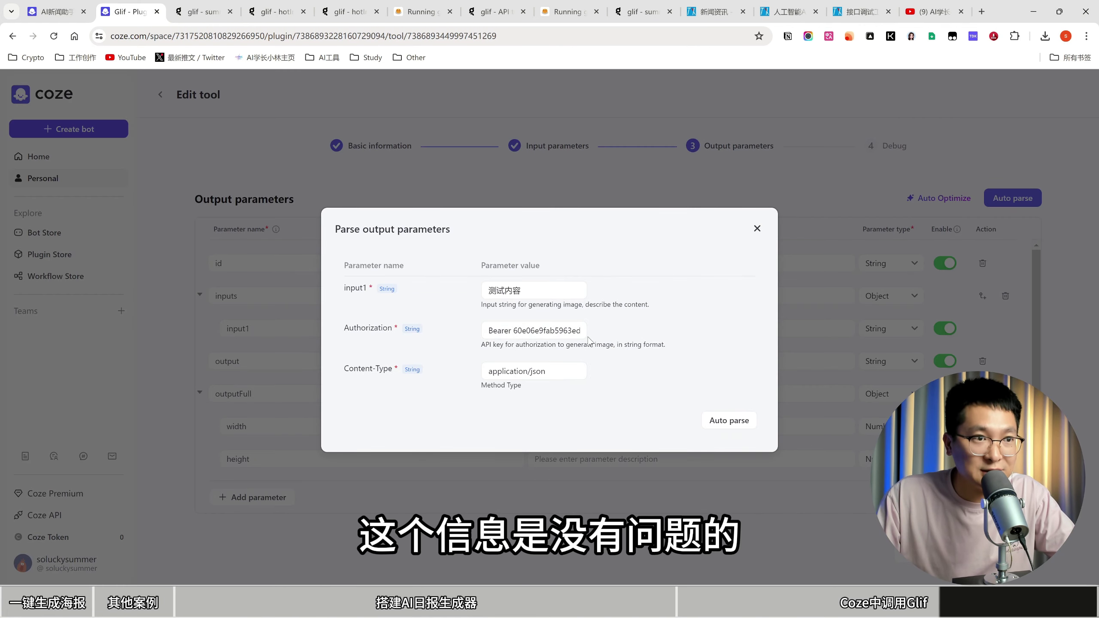
left_click(725, 426)
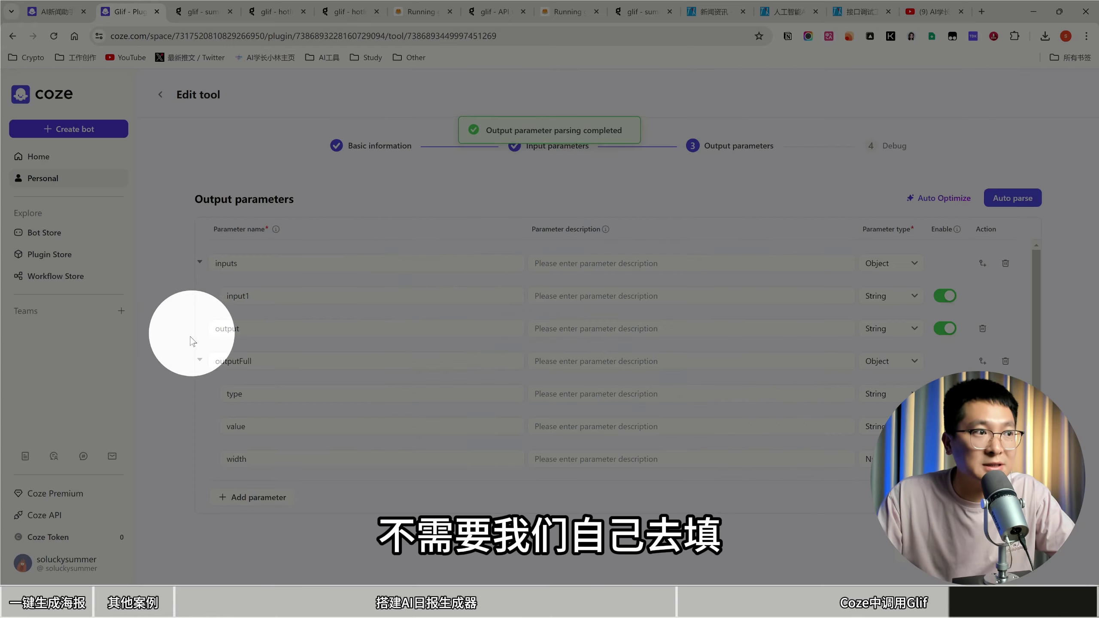
Run the generateImage debug test with input1 测试内容 and display its response.
left_click(556, 377)
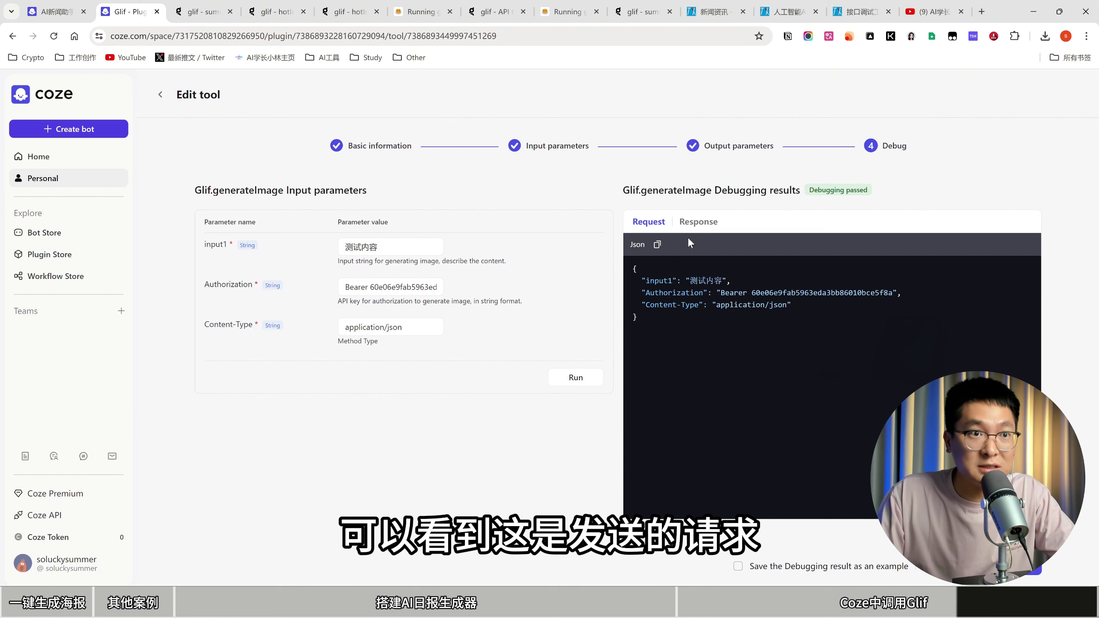
left_click(696, 223)
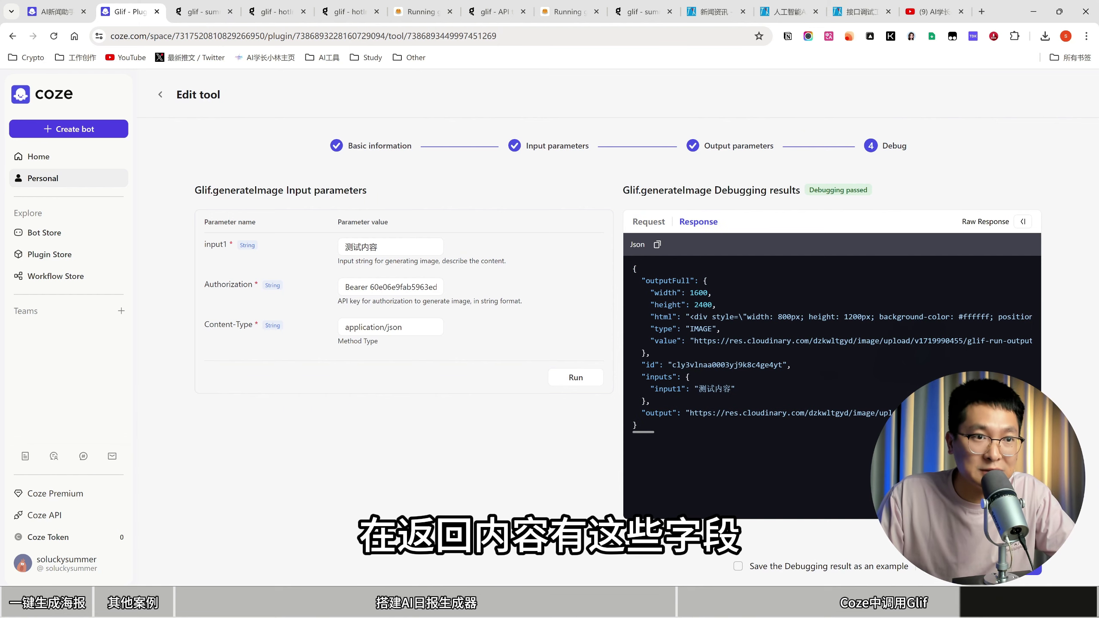
Copy the output image URL from the response, view the image in a new browser tab, and close that tab.
left_click_drag(690, 413, 878, 413)
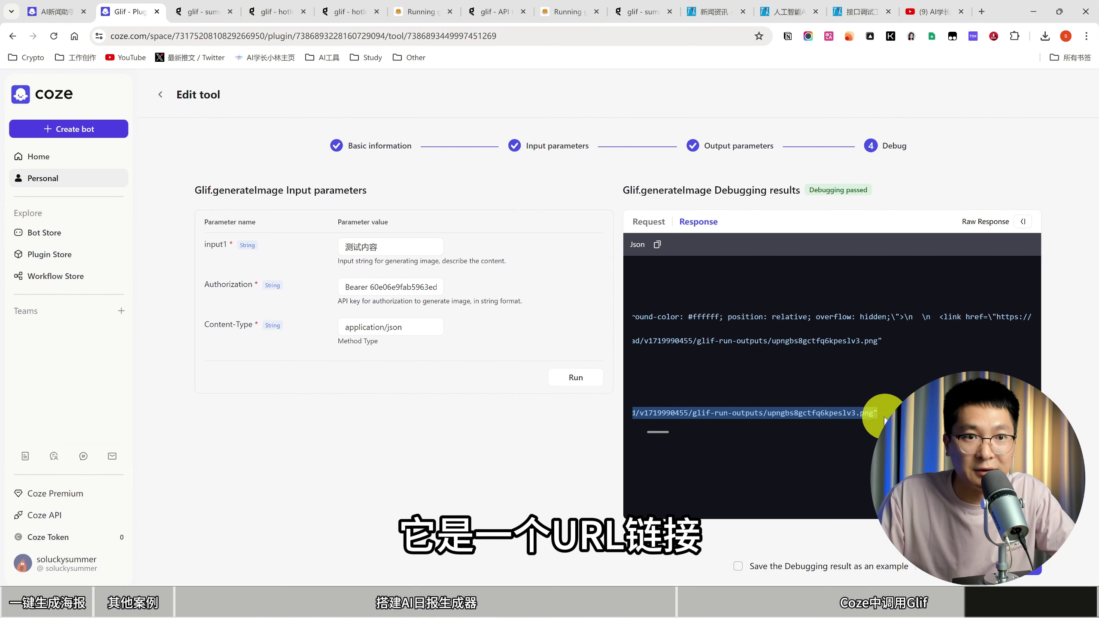
key("ctrl+c")
key("ctrl+t")
key("ctrl+v")
key("Return")
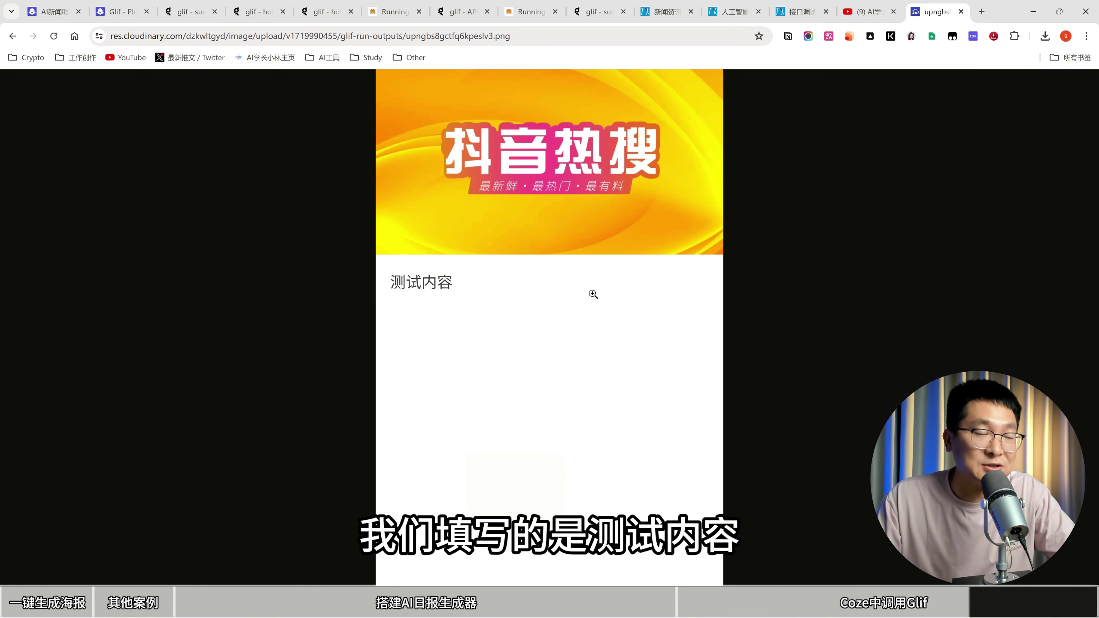
key("ctrl+w")
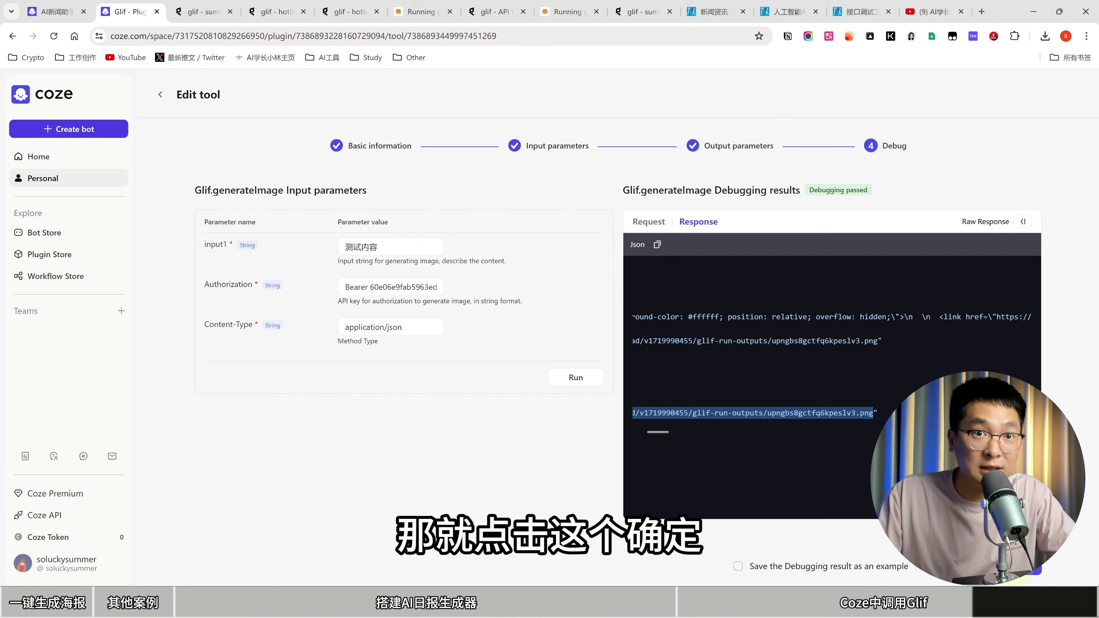
Finish the generateImage tool setup and return to the Glif plugin's tool list after a glance at the hotImages glif tab.
left_click(1030, 567)
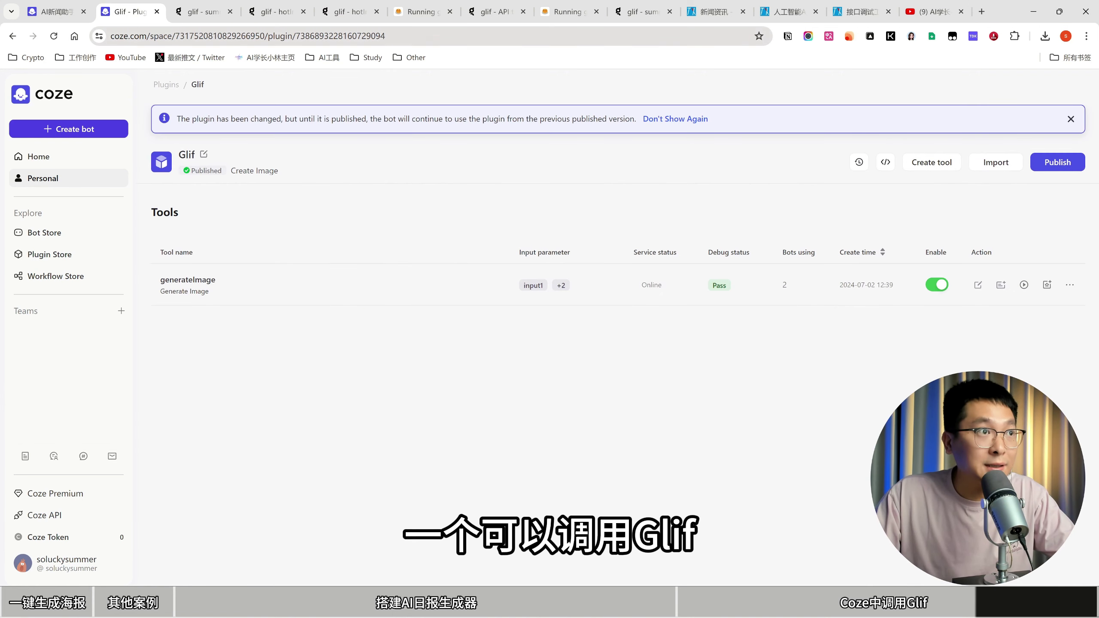
left_click(353, 13)
left_click(126, 13)
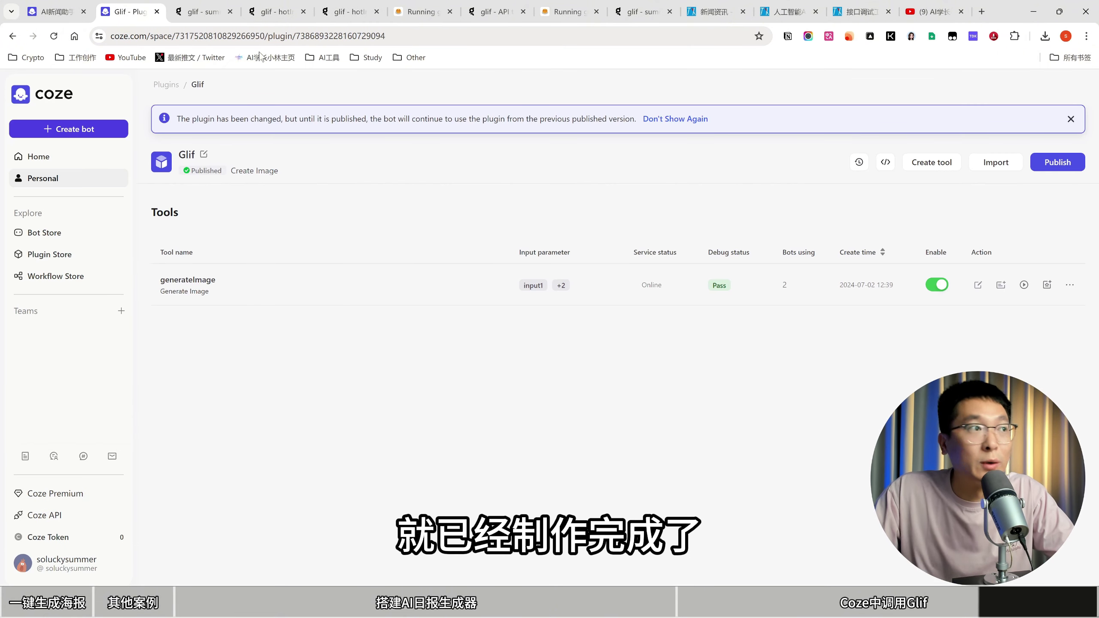
In the AI新闻助手 bot's preview chat, highlight the request 生成当前的抖音热搜榜图片, expand its running process, and review the plugins used and the reply.
left_click(52, 12)
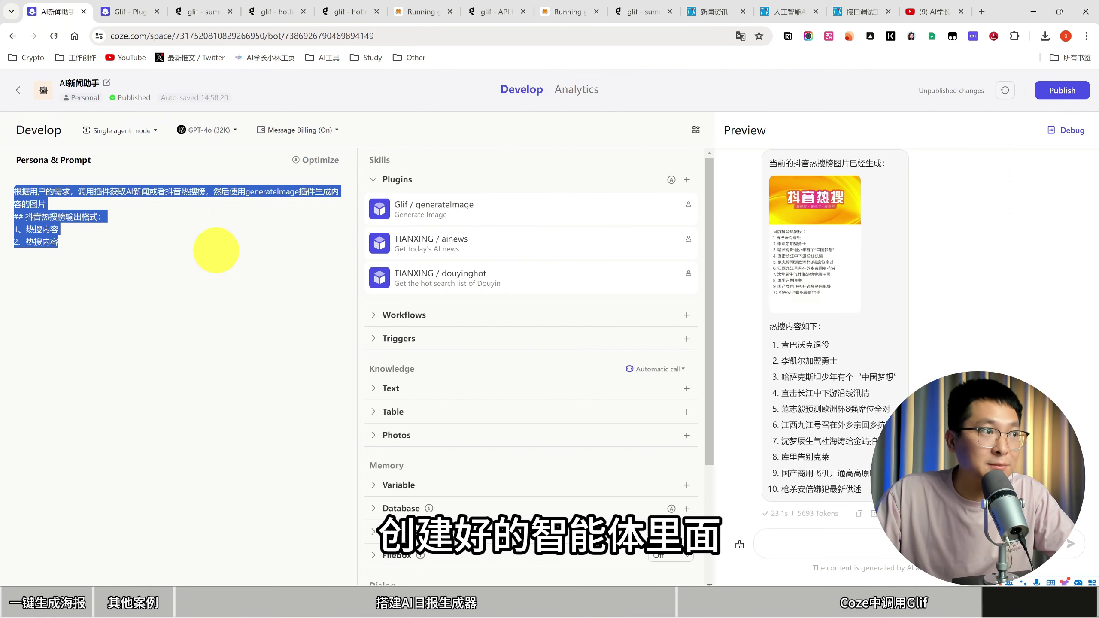
left_click(216, 248)
scroll(774, 205, "up", 3)
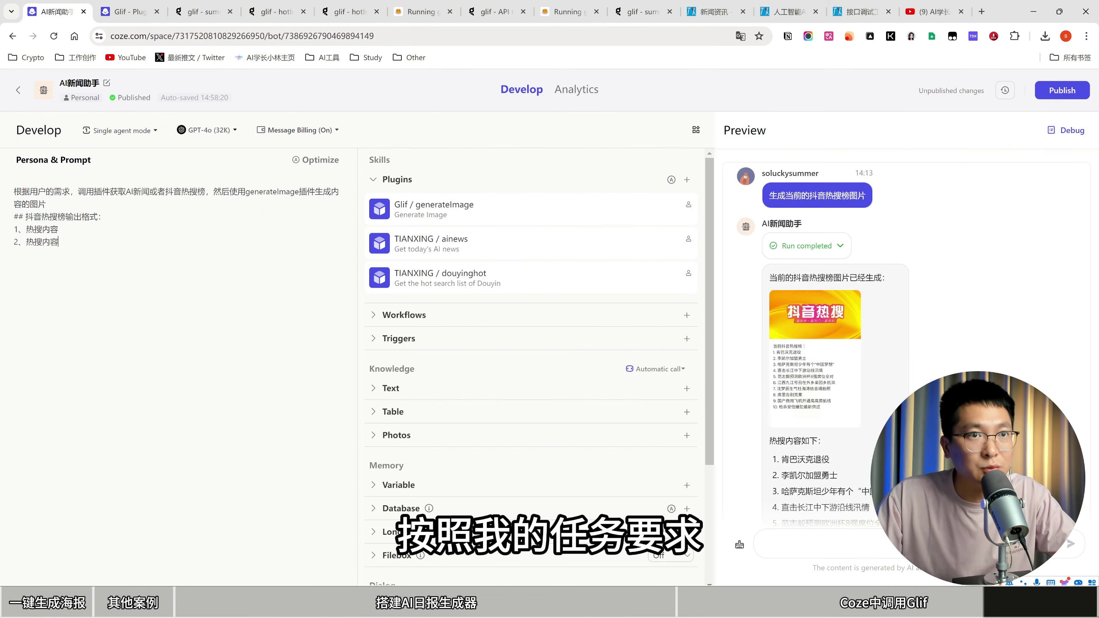
left_click_drag(770, 195, 896, 207)
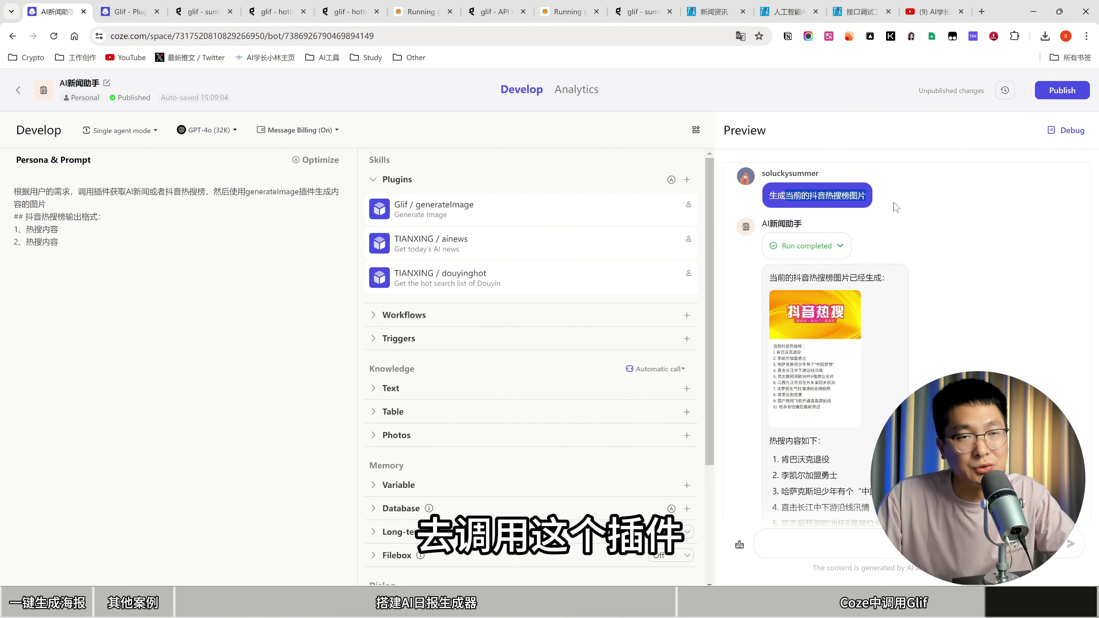
left_click(895, 205)
left_click_drag(796, 195, 855, 195)
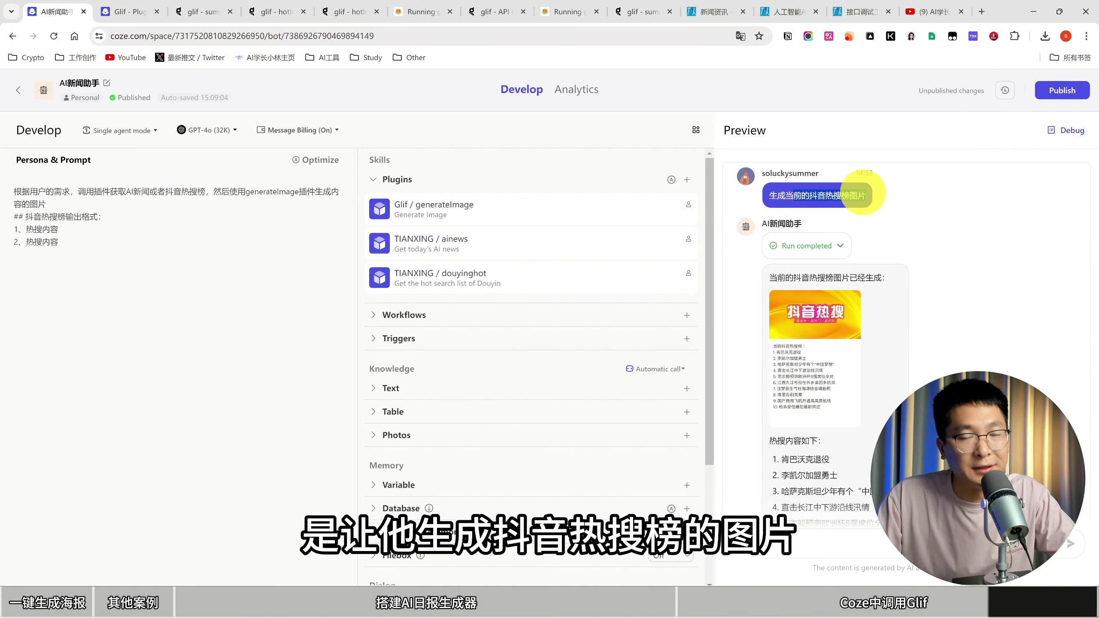
left_click(814, 246)
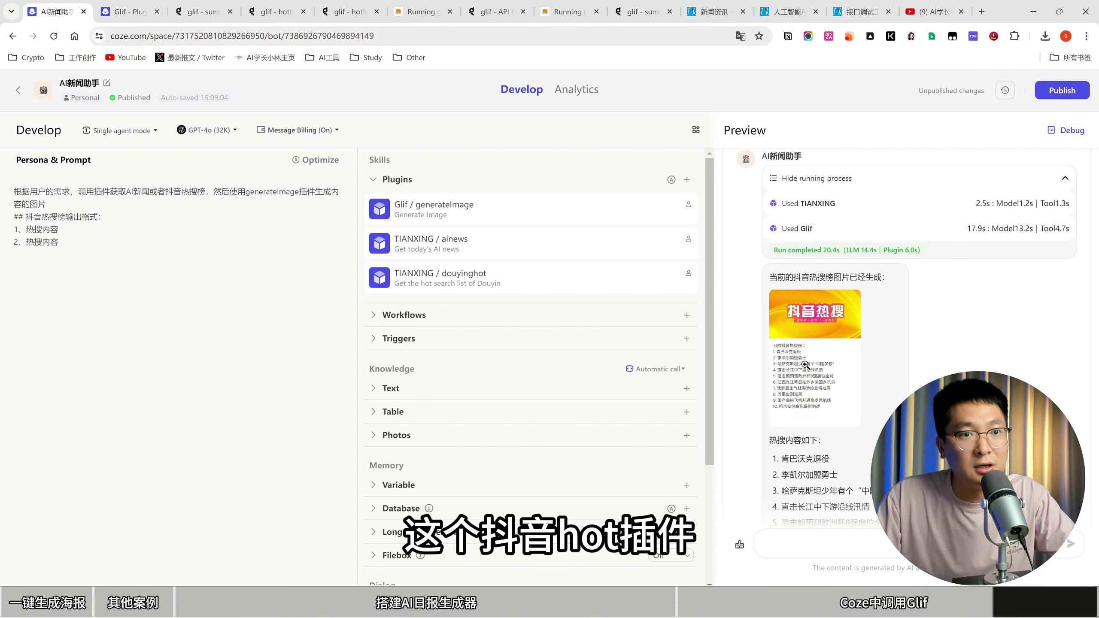
scroll(835, 347, "down", 1)
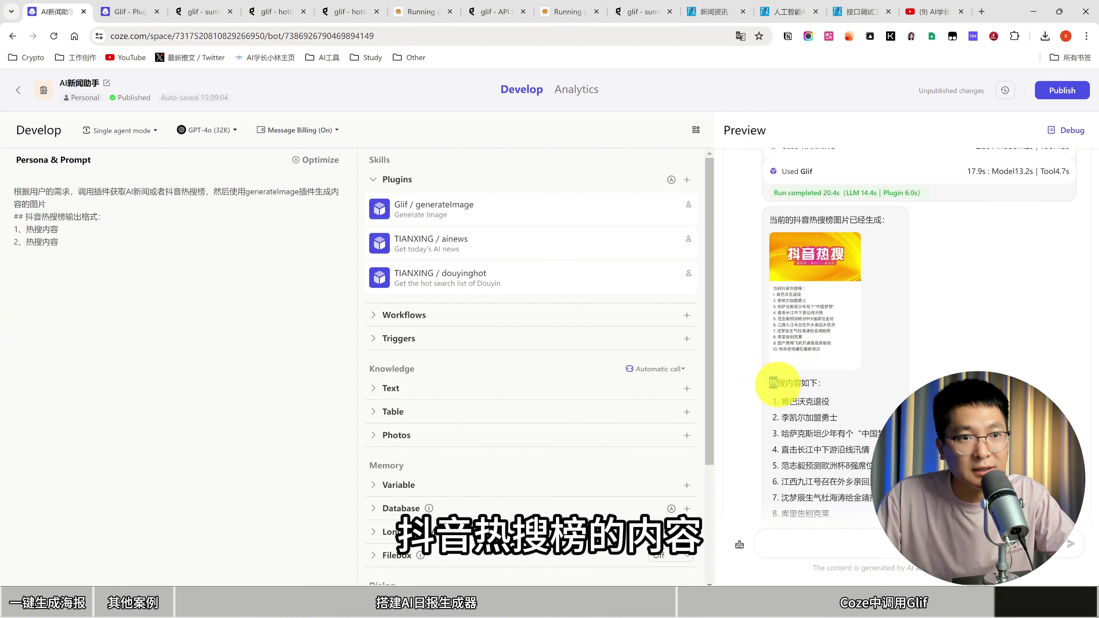
Highlight the hot-search list in the bot's reply and compare it with the generated image and the plugins used.
left_click_drag(769, 383, 831, 510)
scroll(850, 367, "up", 1)
scroll(850, 366, "up", 2)
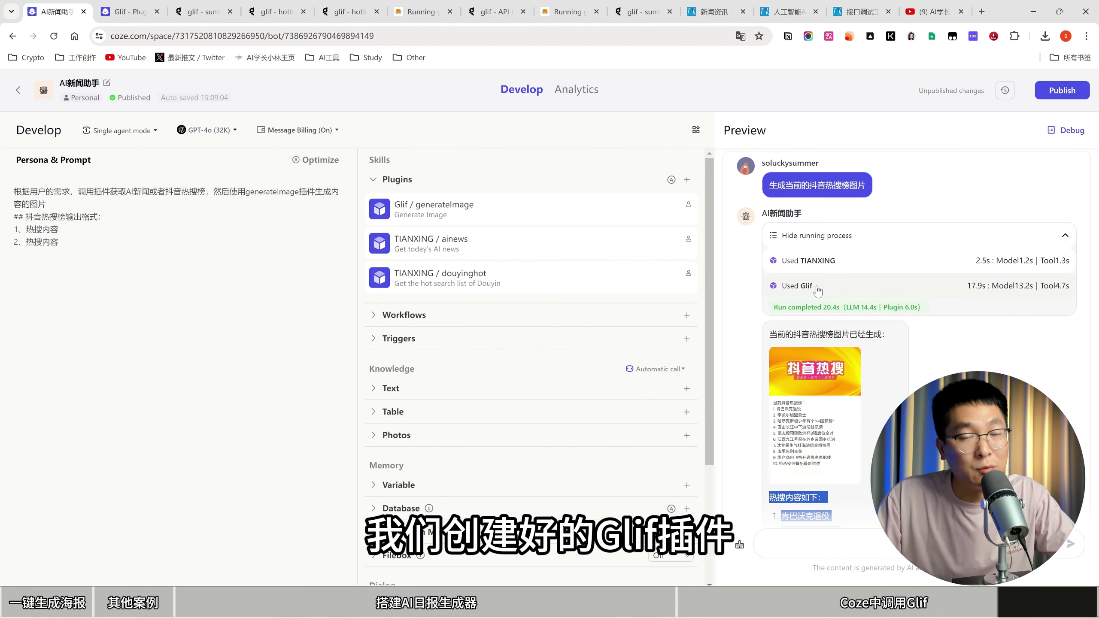
scroll(818, 291, "down", 3)
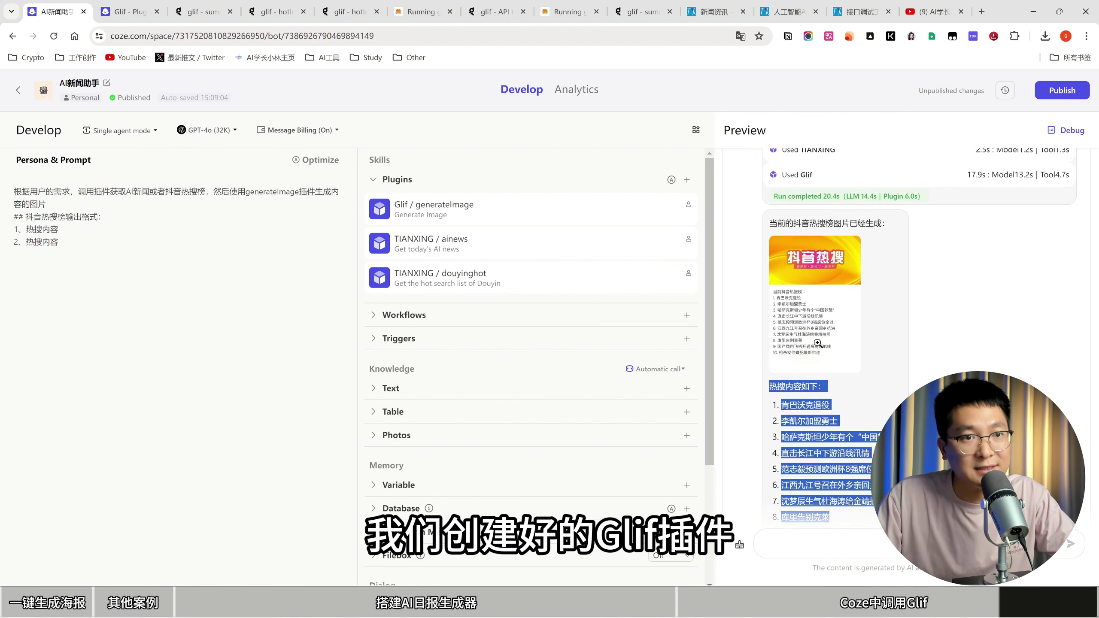
left_click(819, 301)
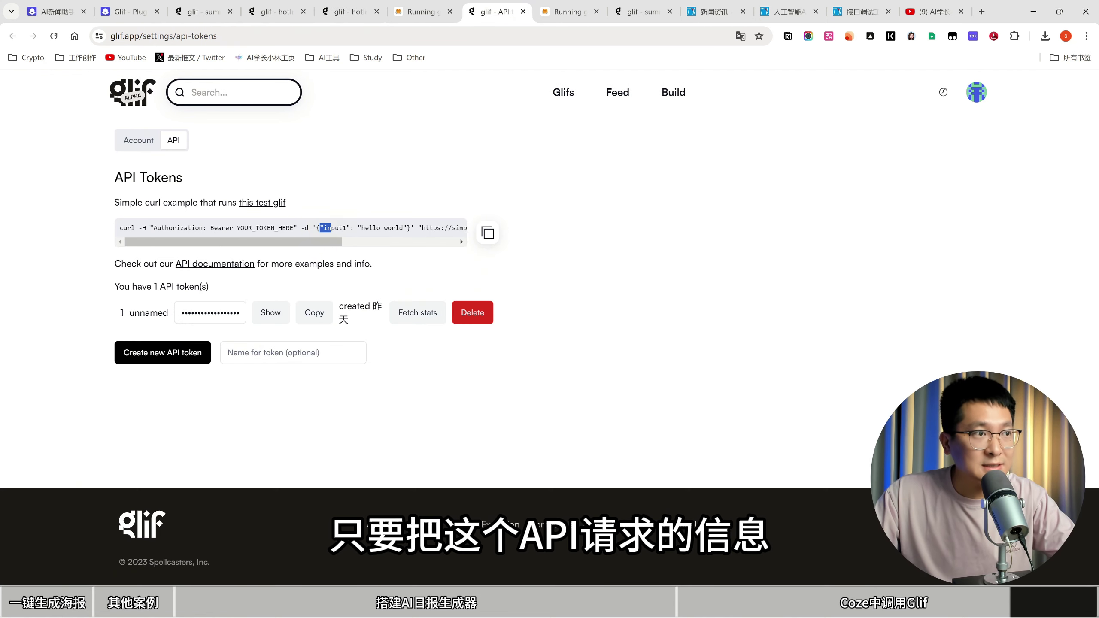
Examine the curl request example on Glif's API Tokens page and return to the Glif plugin's tool list in Coze.
left_click_drag(288, 240, 259, 242)
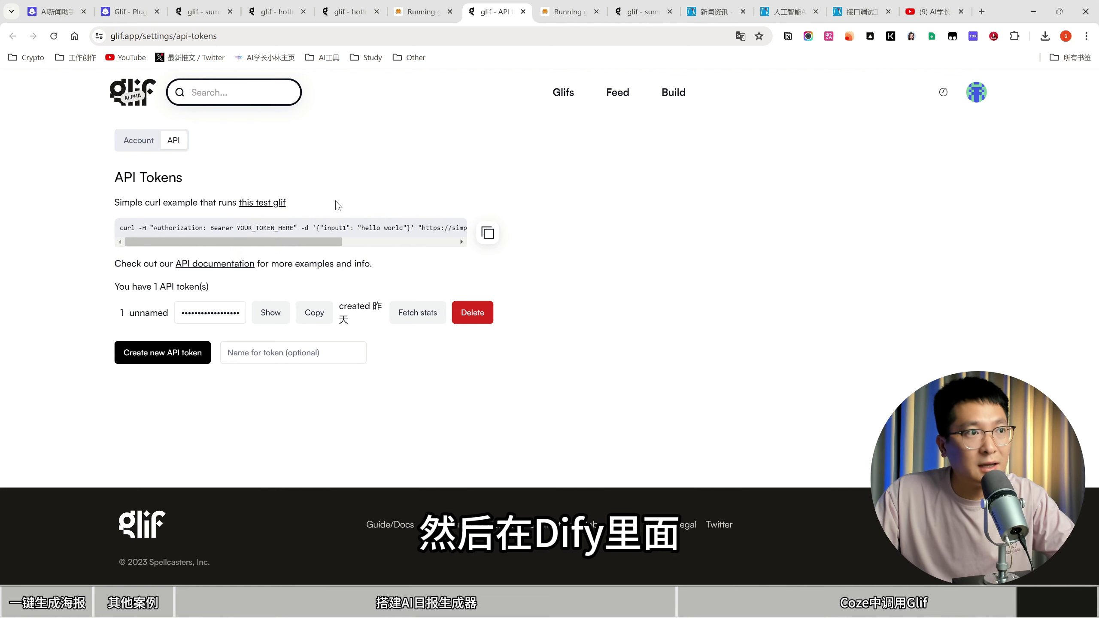
left_click(122, 12)
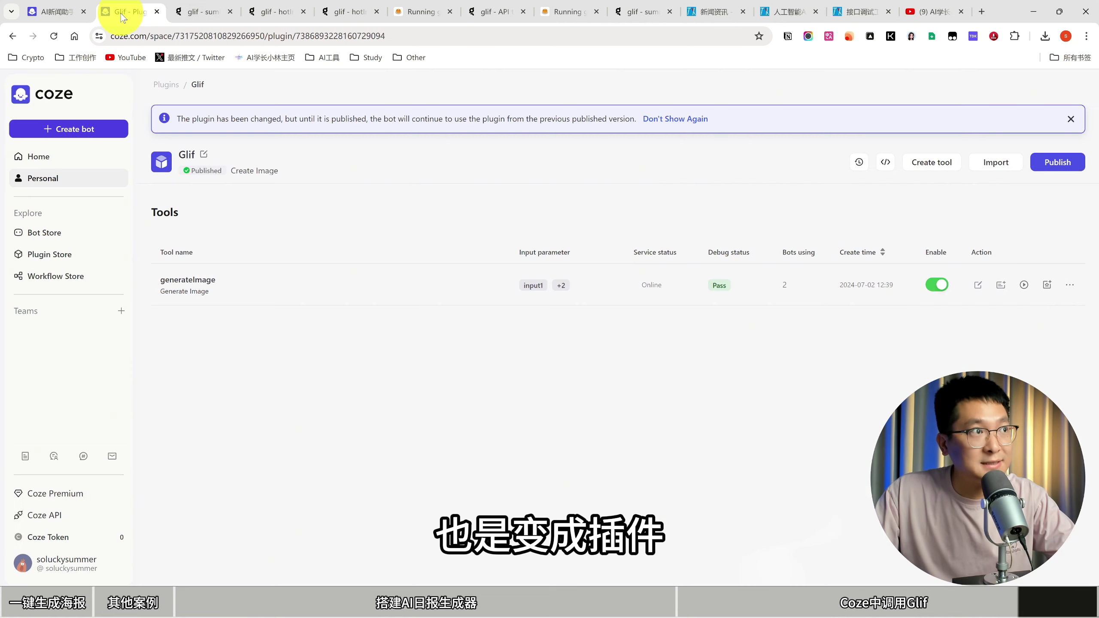
Switch to the hotImages glif editor and browse the available block types without adding one.
left_click(346, 17)
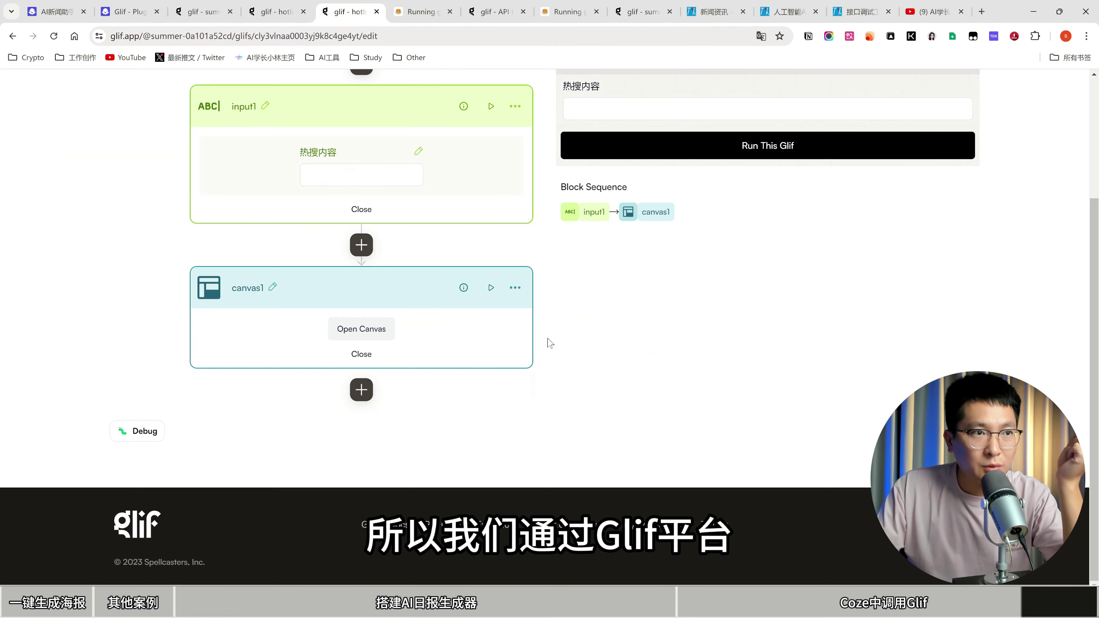
left_click(381, 334)
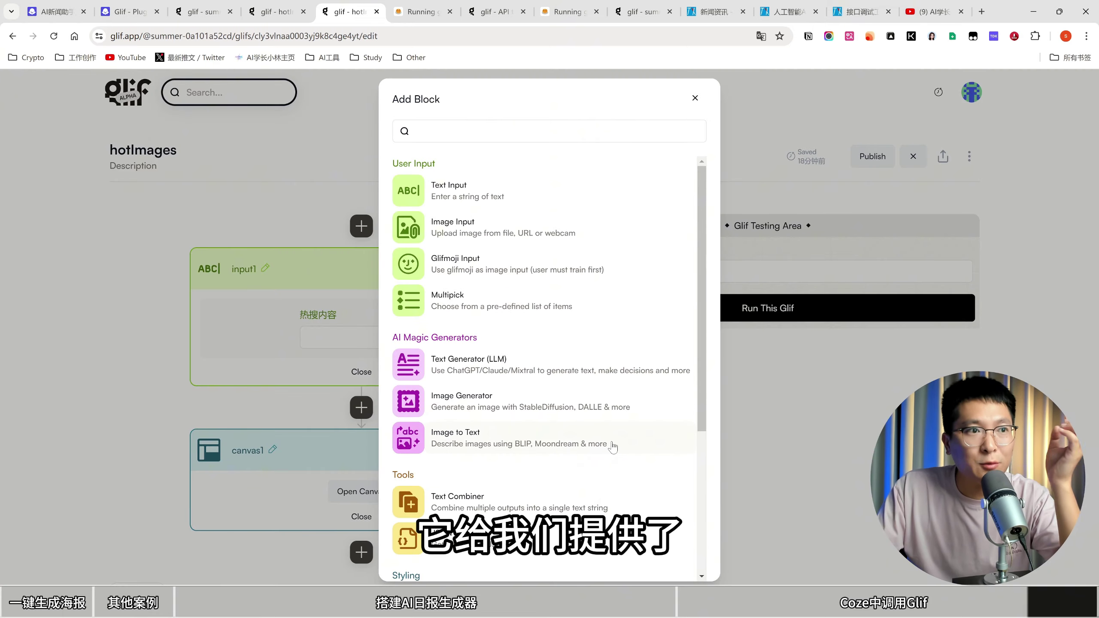
scroll(608, 446, "down", 4)
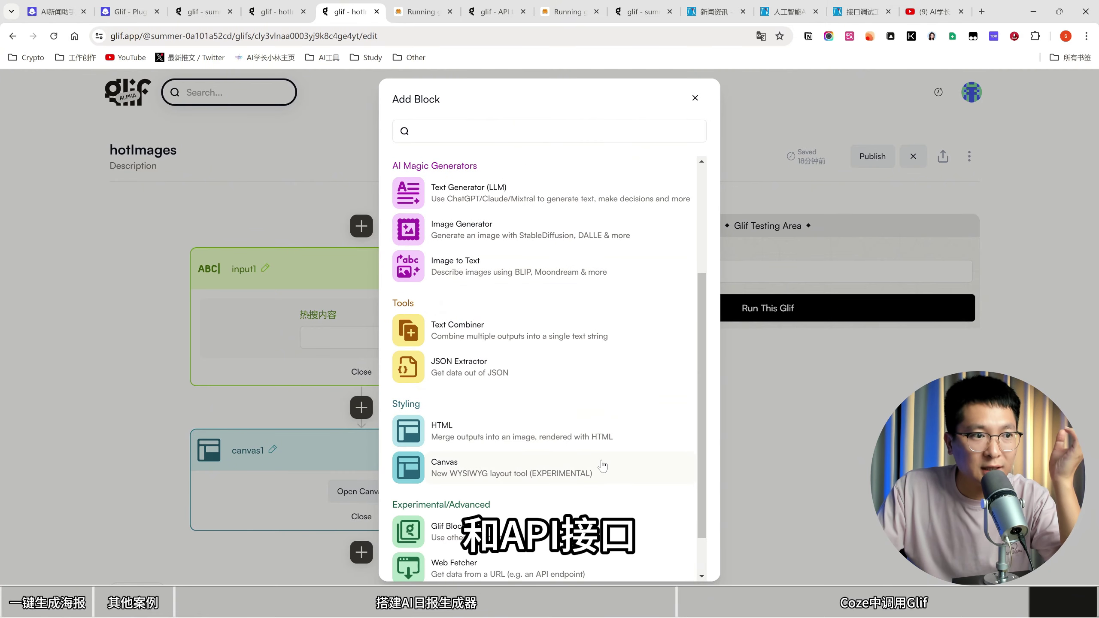
left_click(696, 99)
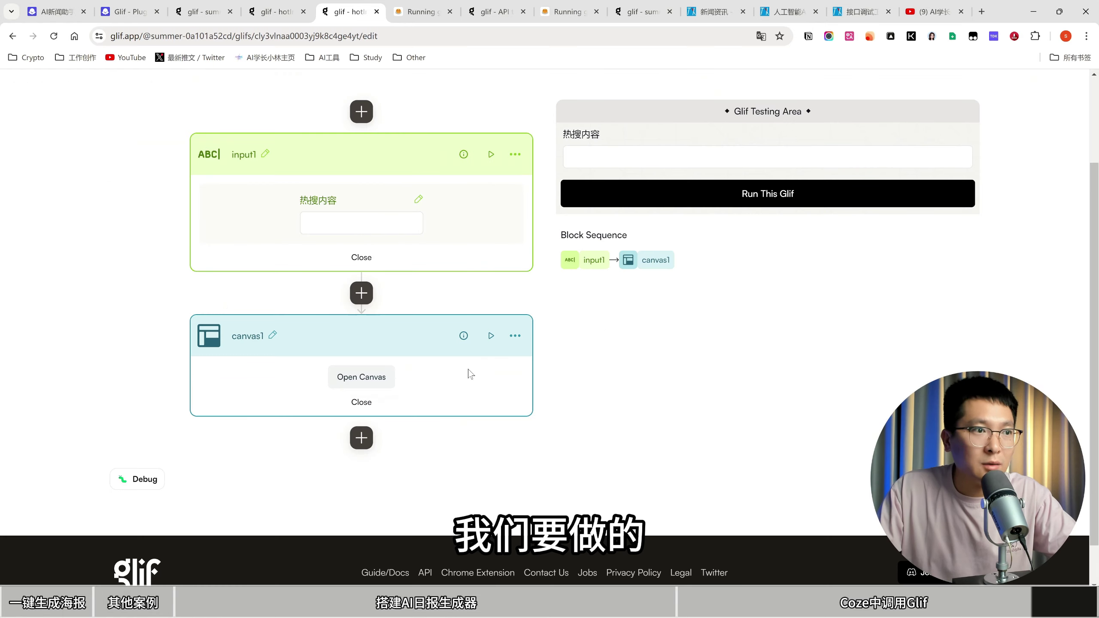
View the canvas1 layout, close it, and review the AI generator and other block types available between input1 and canvas1.
left_click(374, 382)
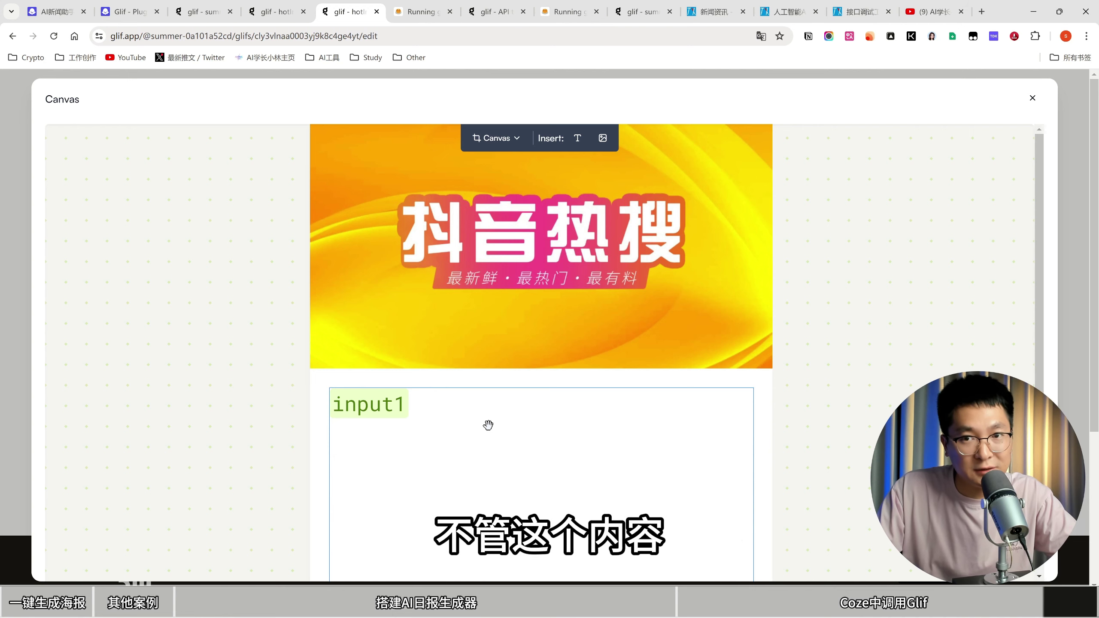
left_click(1033, 98)
left_click(361, 299)
scroll(468, 348, "down", 3)
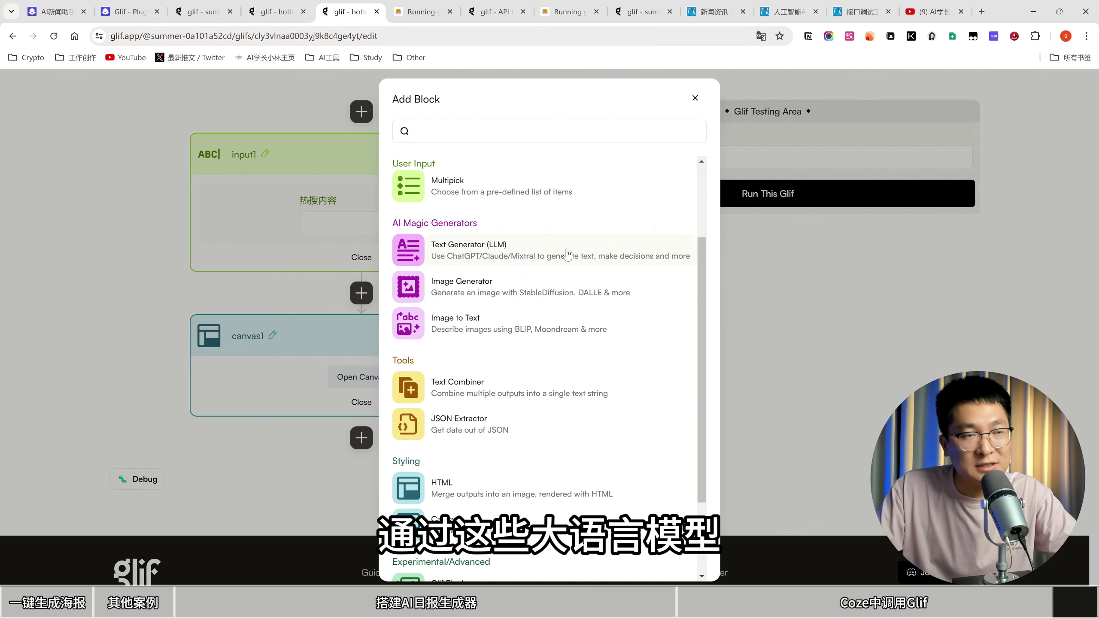
left_click(695, 99)
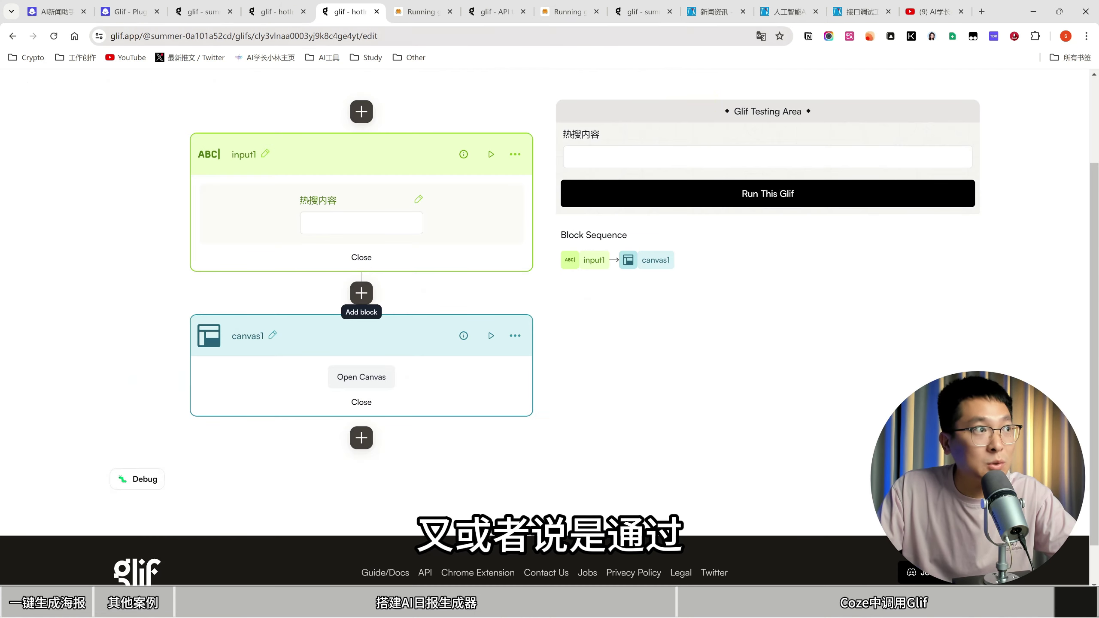
Glance at the Glif plugin and AI新闻助手 bot pages in Coze, and reopen the canvas1 layout of the hotImages glif.
left_click(112, 10)
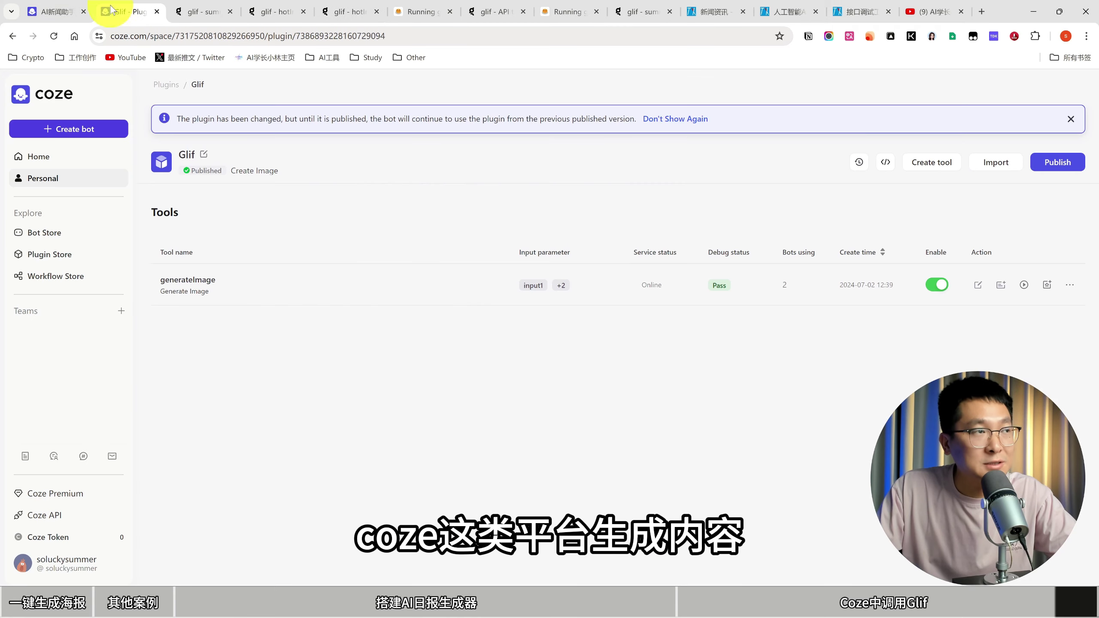
left_click(68, 17)
left_click(333, 11)
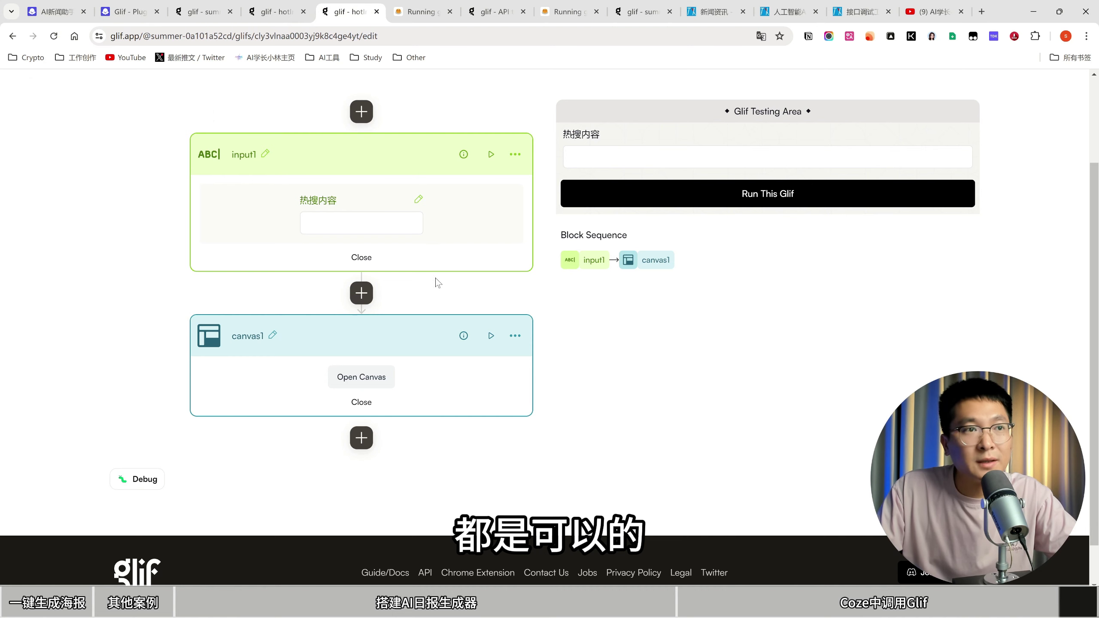
left_click(360, 376)
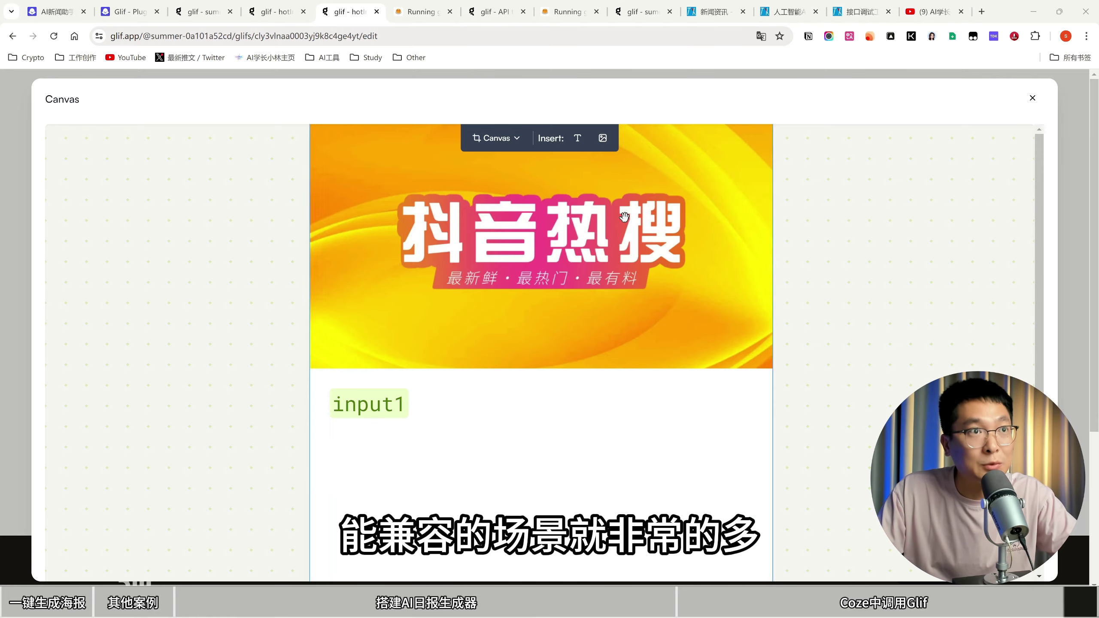
Switch to the YouTube channel's video list and find the video 解放双手，让ChatGPT为你工作 about automated workflows.
left_click(946, 13)
scroll(582, 434, "down", 12)
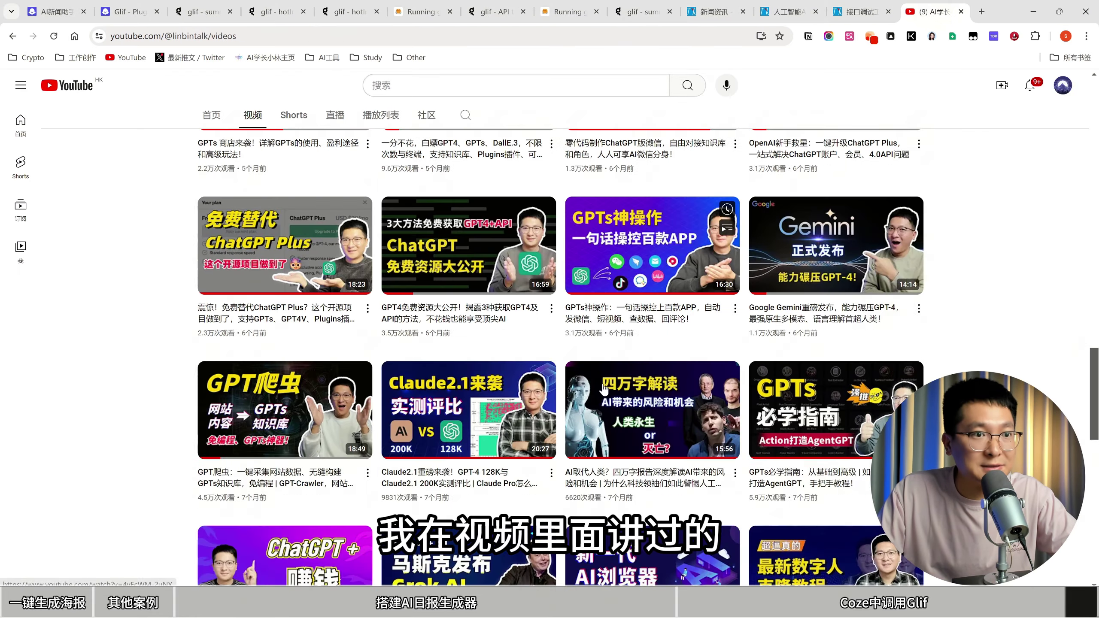
scroll(582, 434, "down", 15)
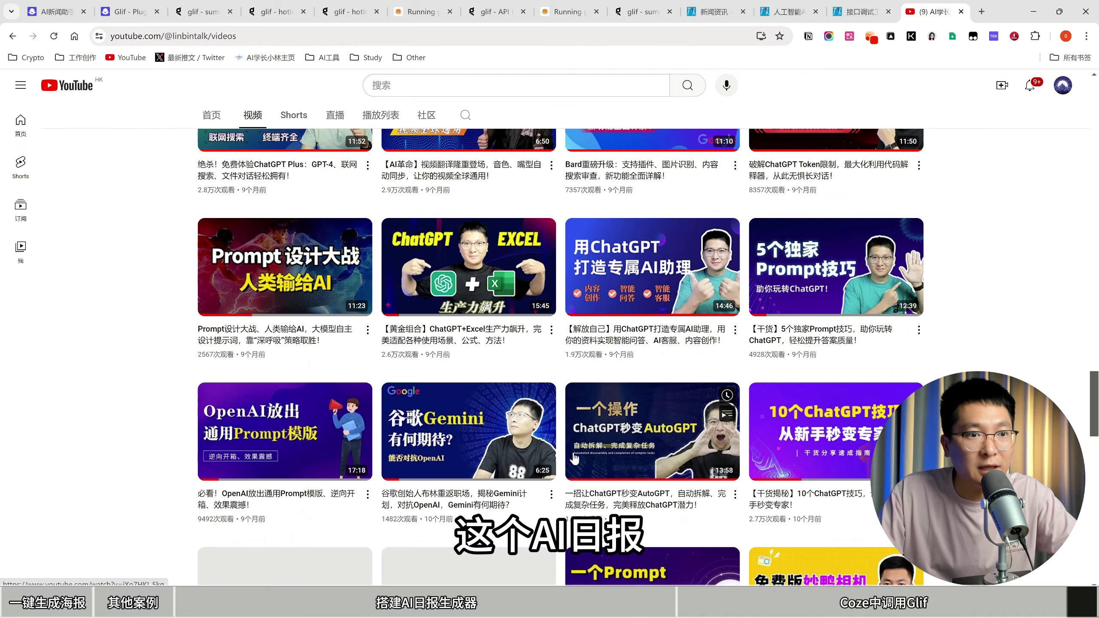
scroll(572, 466, "down", 8)
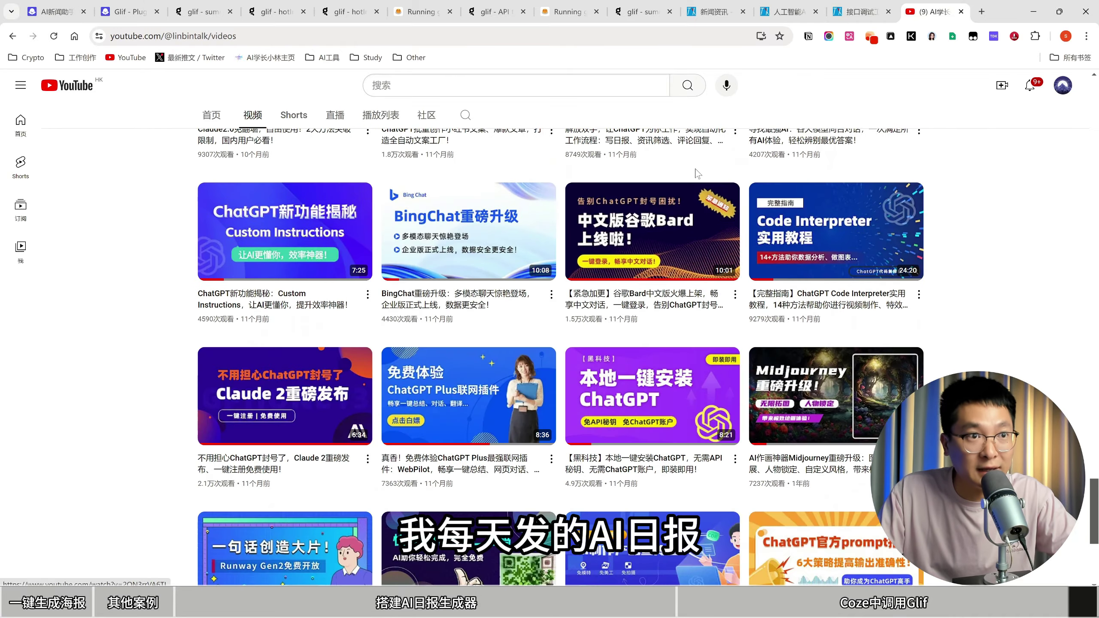
scroll(657, 325, "up", 4)
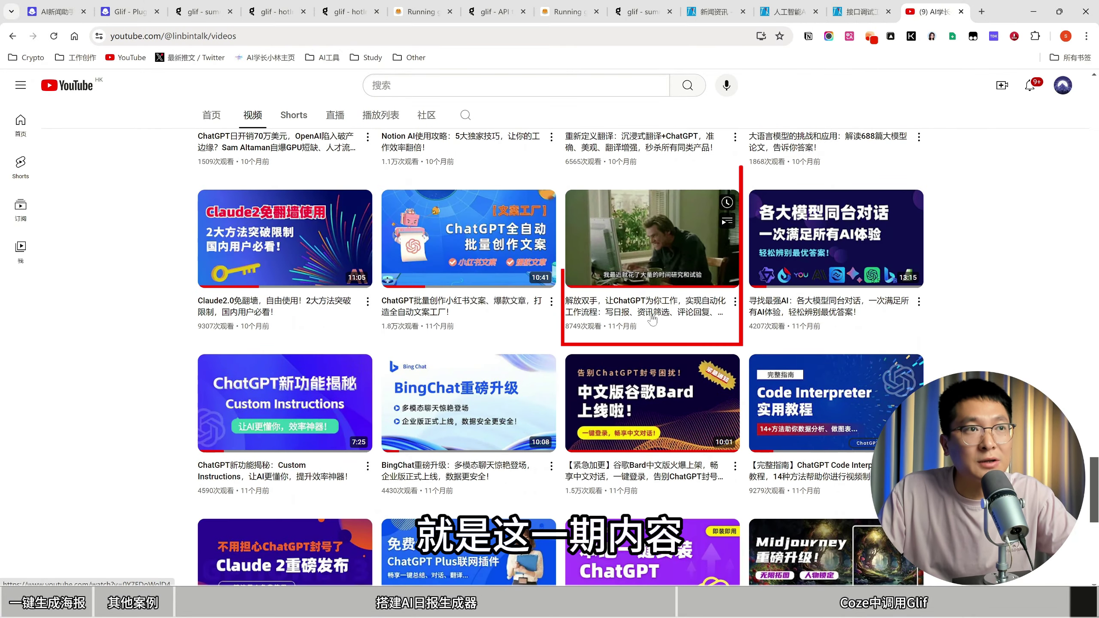